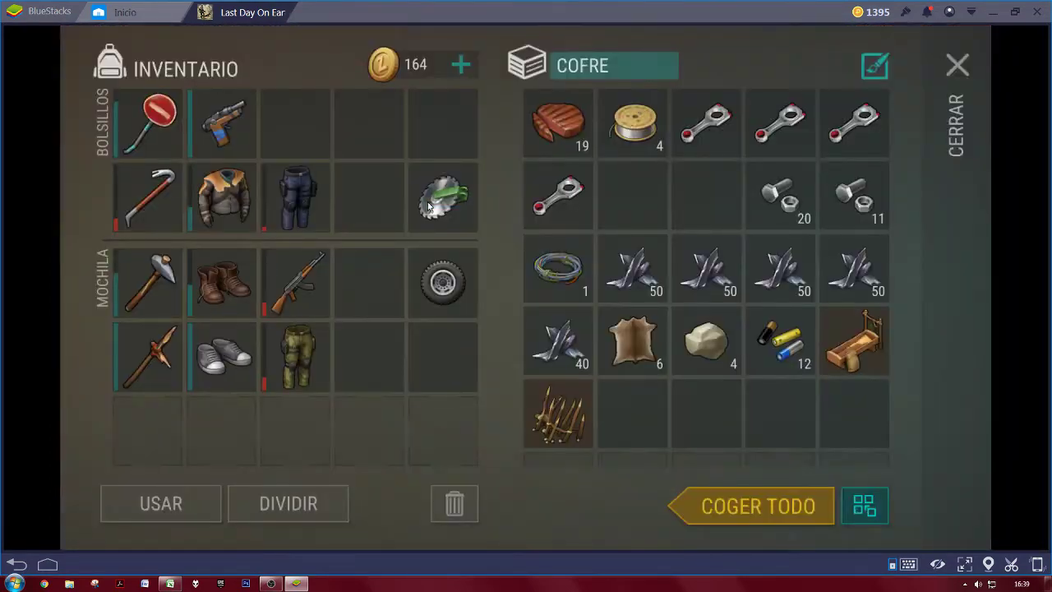
# Move the wheel and the circular saw blade from the inventory into the chest (COFRE), and close it.
pyautogui.doubleClick(443, 264)
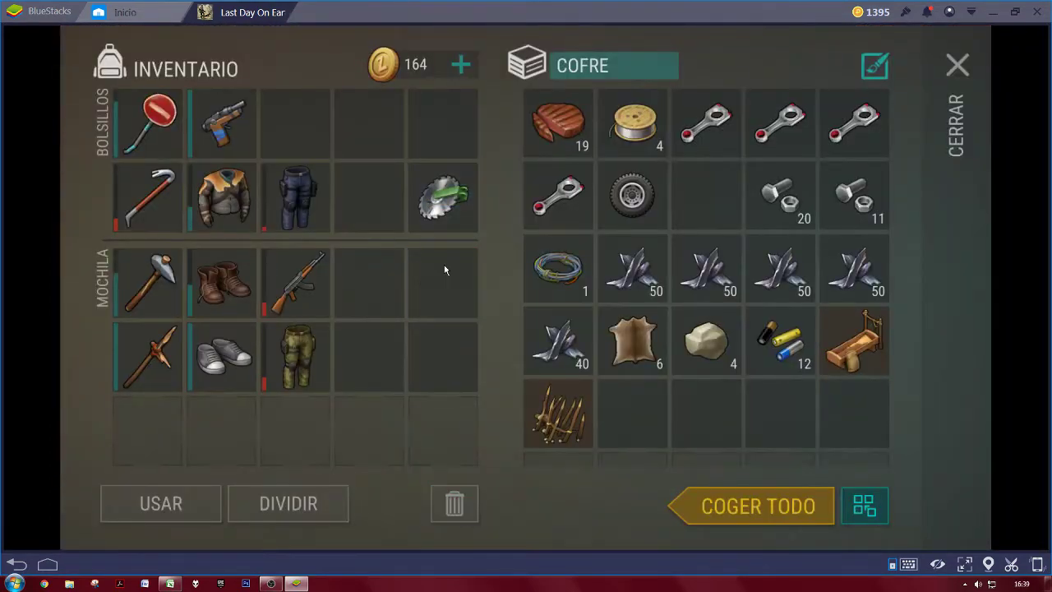
pyautogui.doubleClick(451, 226)
pyautogui.press('Escape')
# Walk to the stone-walled storage corridor and examine the full contents of the trunk (BAÚL) holding batteries, phones and light bulbs.
pyautogui.press('a')
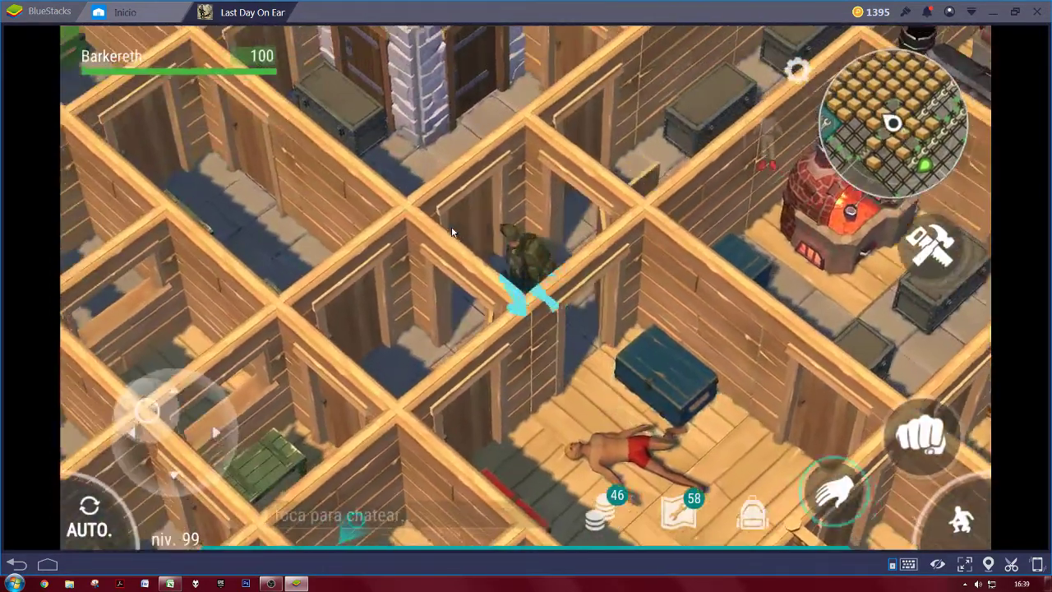
pyautogui.press('a')
pyautogui.press('w')
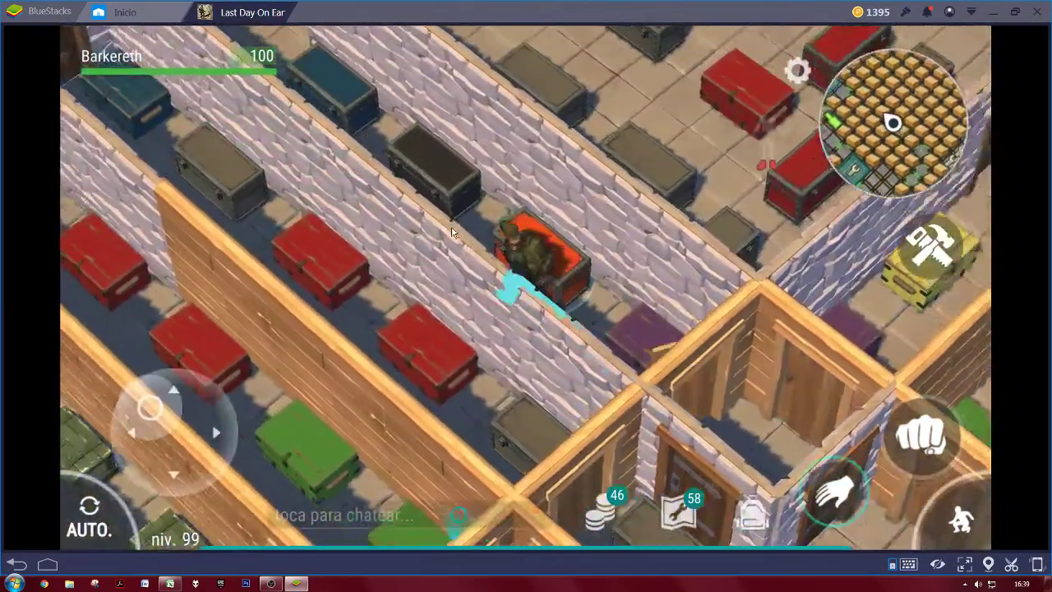
pyautogui.press('e')
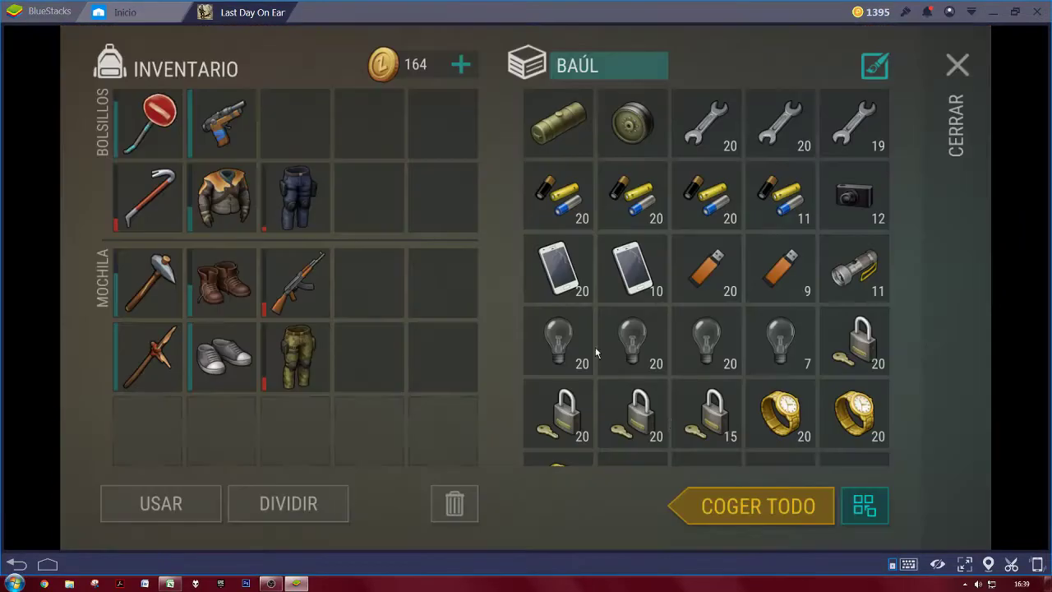
pyautogui.moveTo(715, 401); pyautogui.dragTo(727, 154)
pyautogui.press('Escape')
pyautogui.press('e')
pyautogui.press('Escape')
pyautogui.press('a')
pyautogui.press('e')
pyautogui.scroll(-3, 692, 344)
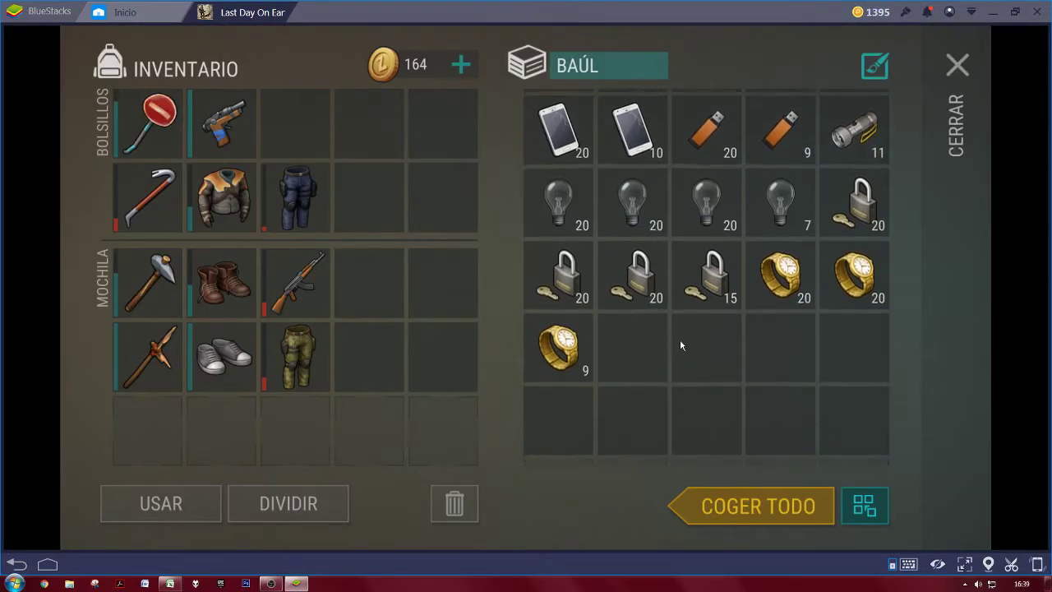
pyautogui.press('Escape')
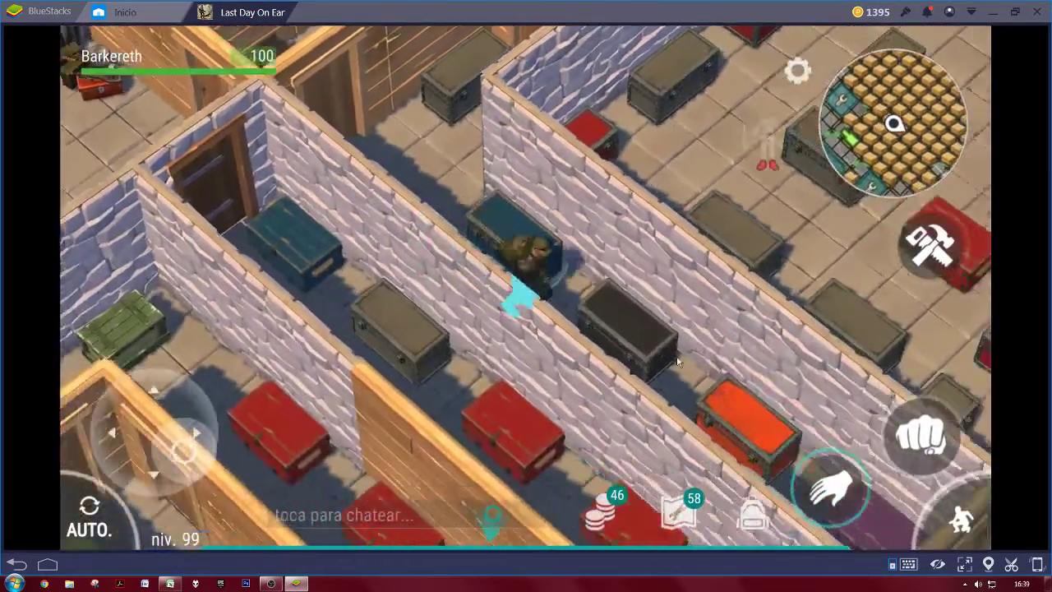
# Walk back to the recycler (RECICLADOR) and check its recycling level for each category.
pyautogui.press('d')
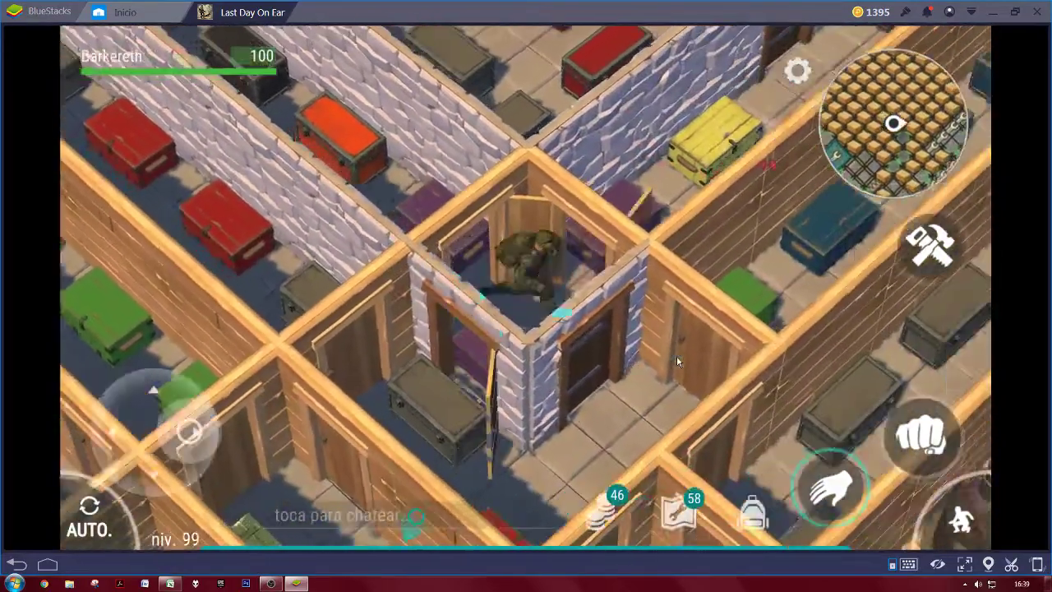
pyautogui.press('s')
pyautogui.press('s')
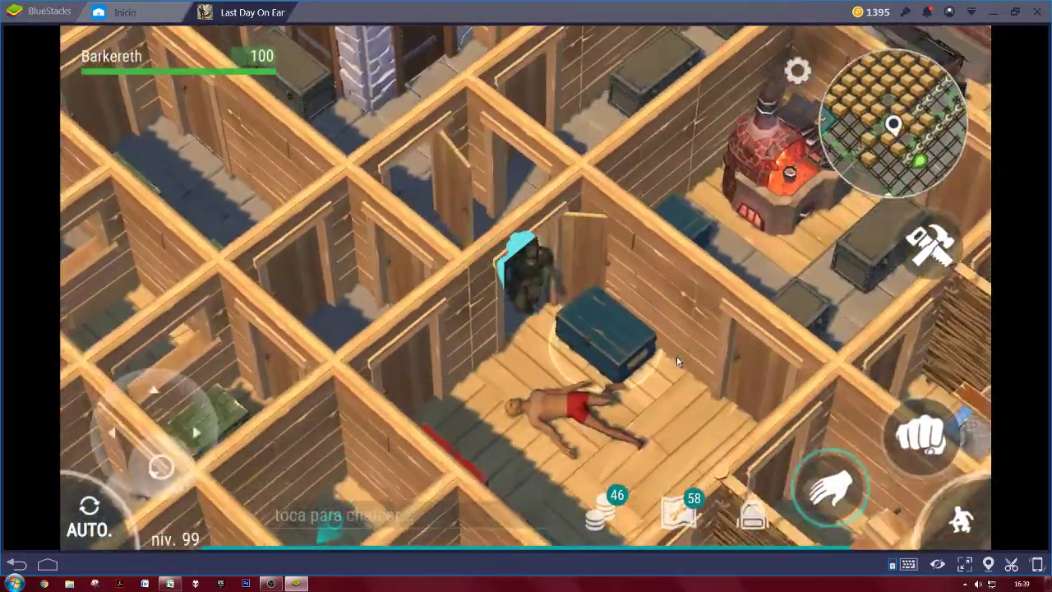
pyautogui.press('d')
pyautogui.press('e')
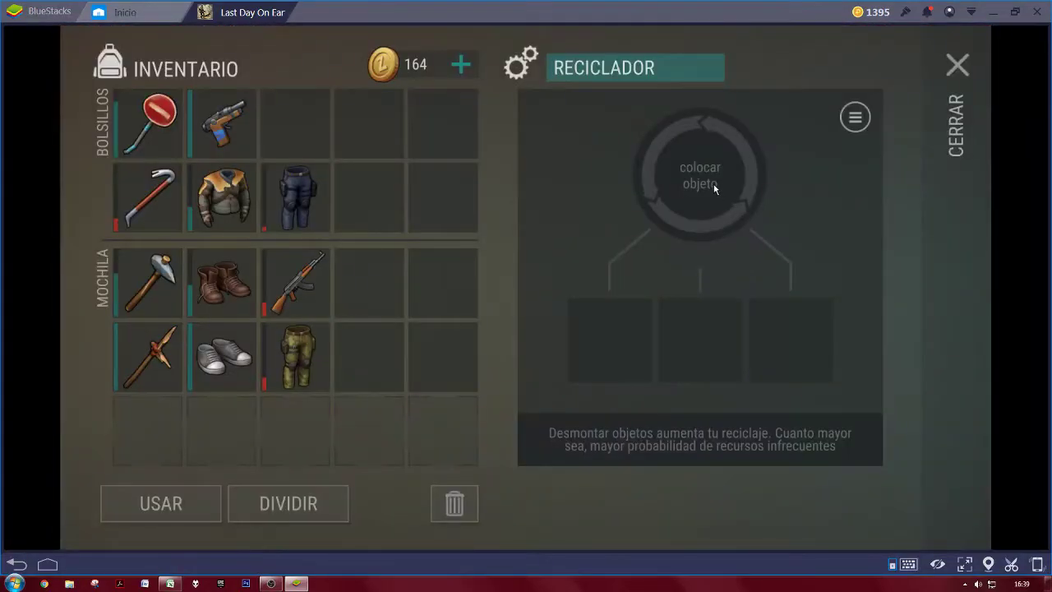
pyautogui.click(852, 118)
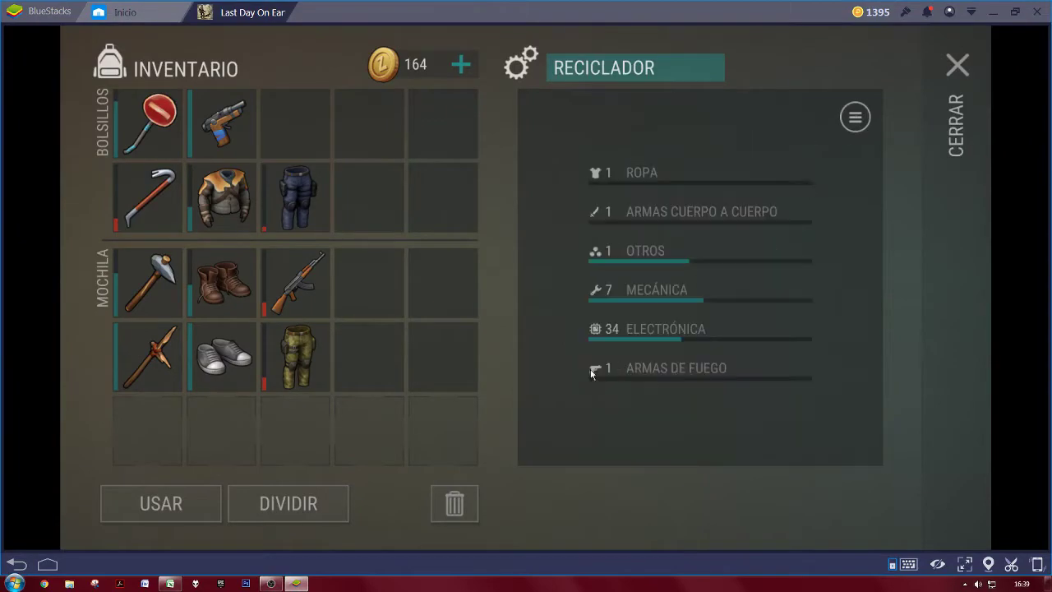
pyautogui.click(938, 190)
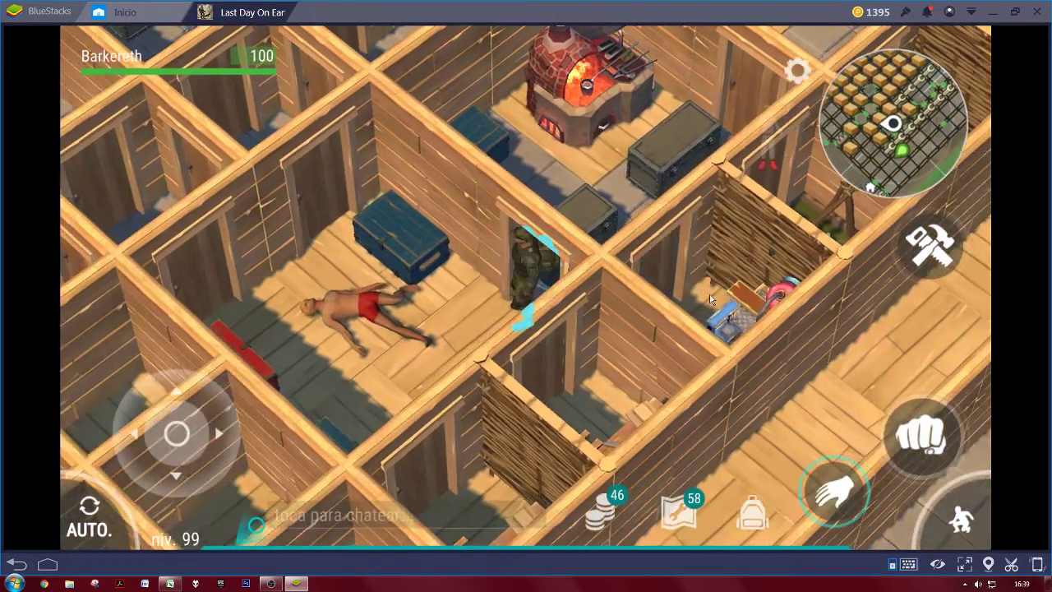
# Step away from the recycler and switch to the Excel workbook LDOE Mesa de reciclaje.
pyautogui.press('a')
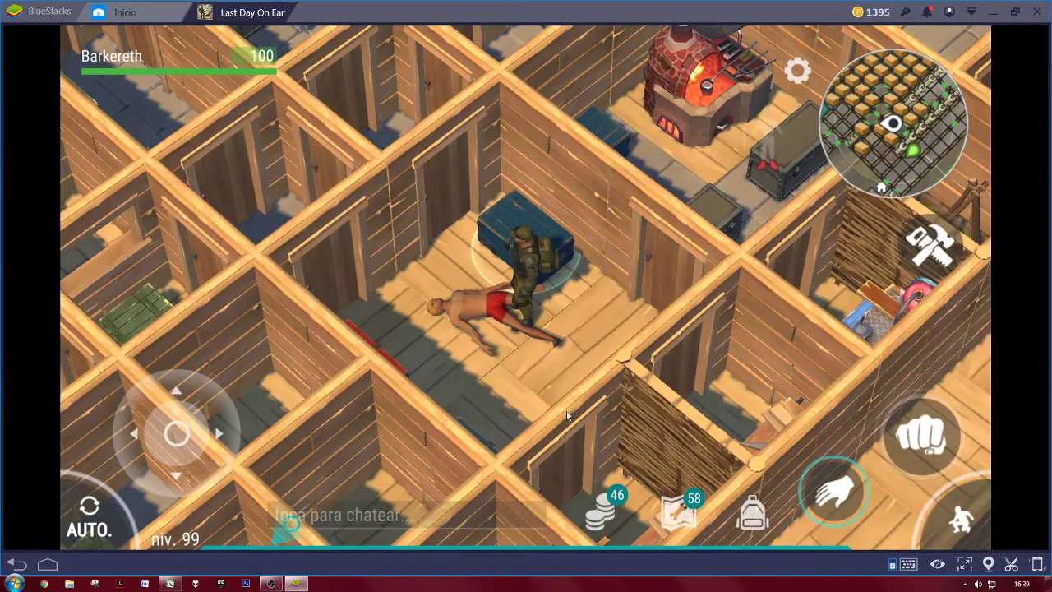
pyautogui.hotkey('alt', 'Tab')
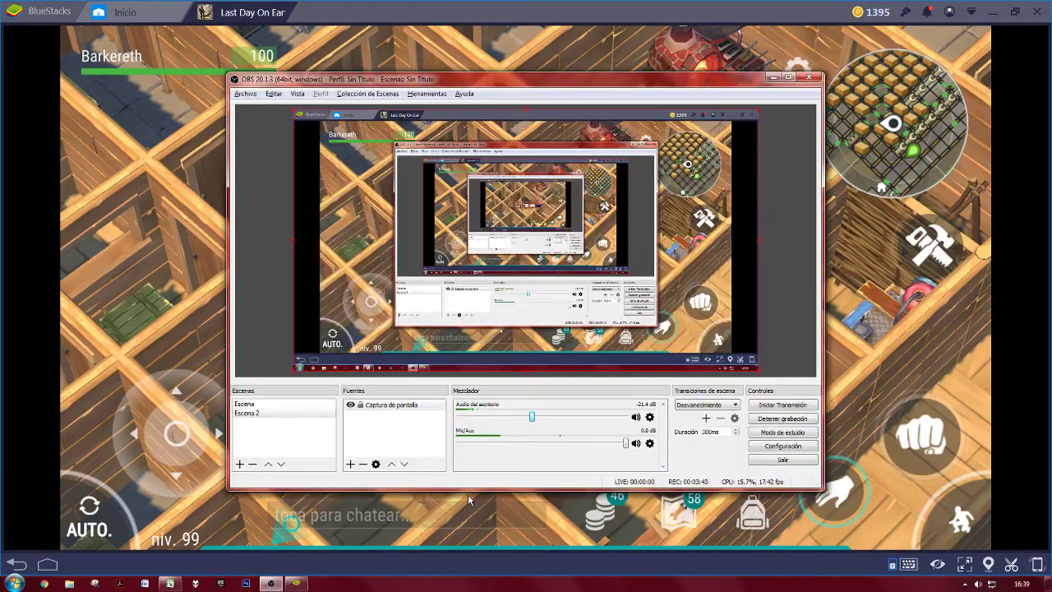
pyautogui.hotkey('alt', 'Tab')
# Examine the level 1 recycler experience bars alongside the Tiers, % de aumento and Nº Necesitados columns.
pyautogui.click(225, 152)
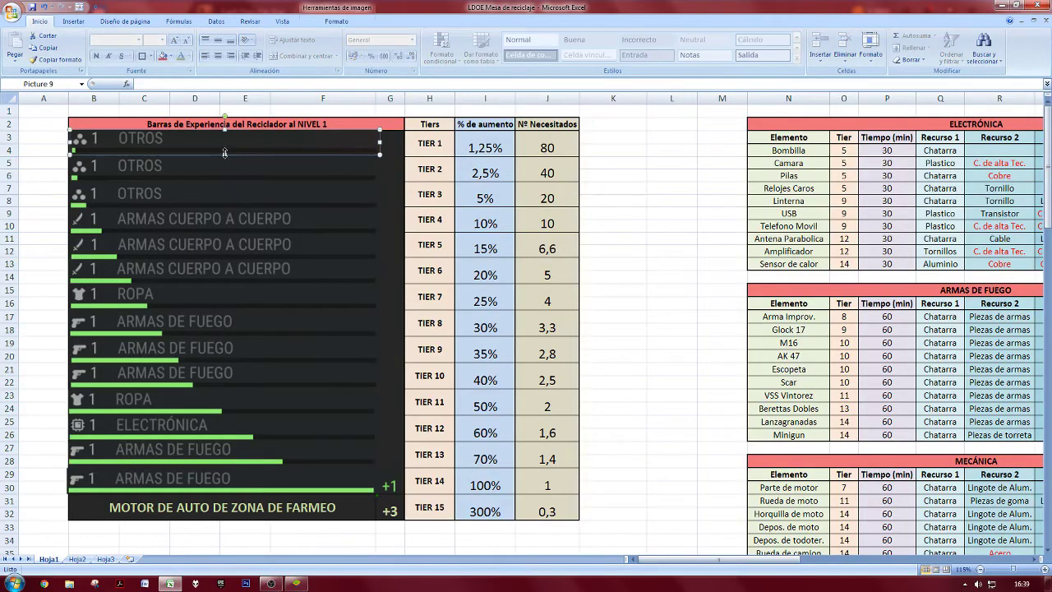
pyautogui.click(436, 189)
pyautogui.click(613, 188)
pyautogui.moveTo(180, 144)
pyautogui.mouseDown()
pyautogui.moveTo(183, 205)
pyautogui.moveTo(184, 153)
pyautogui.mouseUp()
pyautogui.hotkey('ctrl', 'z')
pyautogui.click(241, 209)
pyautogui.click(470, 196)
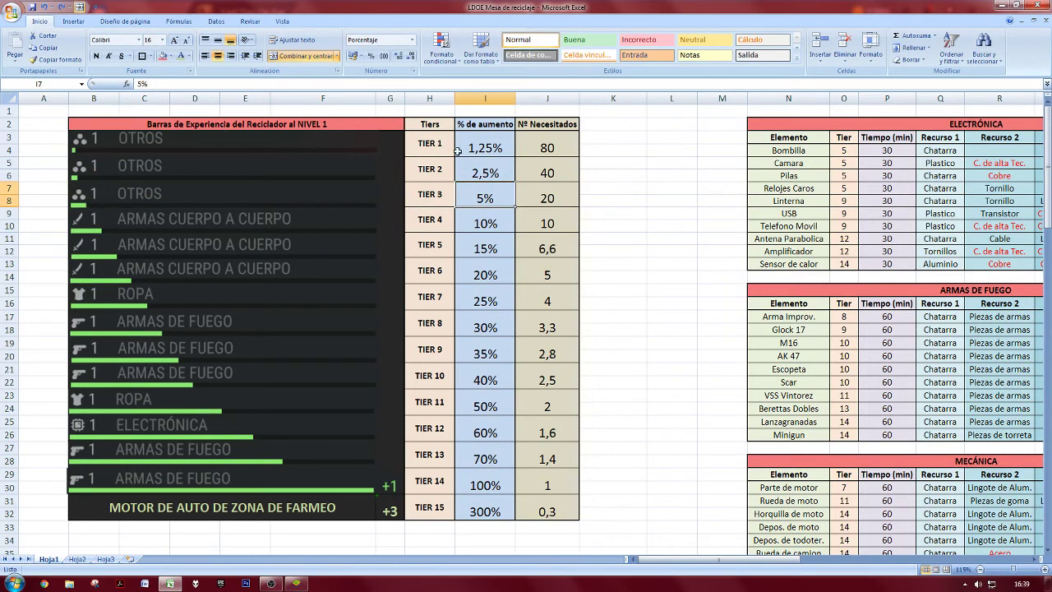
pyautogui.moveTo(621, 128); pyautogui.dragTo(110, 525)
pyautogui.click(565, 437)
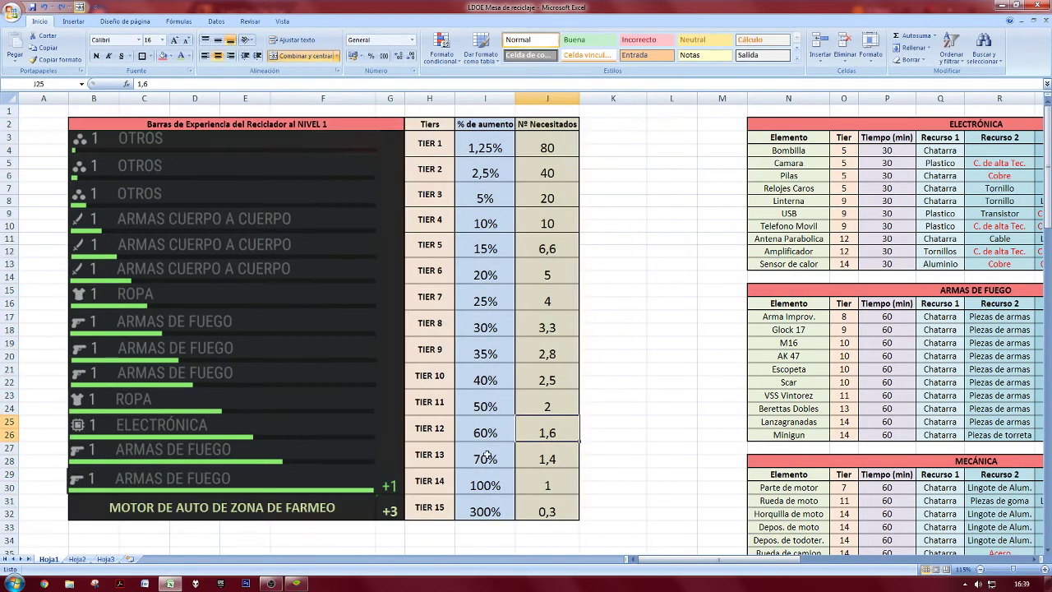
# Compare the tier 9 to 12 rows with their experience bars, marking the TIER 12 row across to its ELECTRÓNICA bar.
pyautogui.click(448, 359)
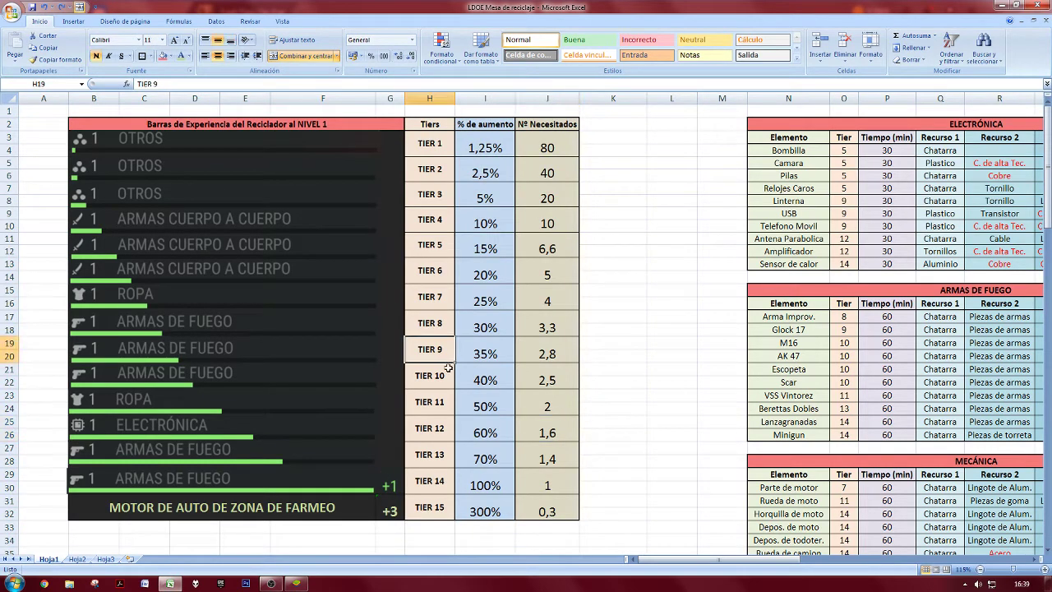
pyautogui.click(442, 379)
pyautogui.moveTo(439, 401); pyautogui.dragTo(108, 139)
pyautogui.click(435, 439)
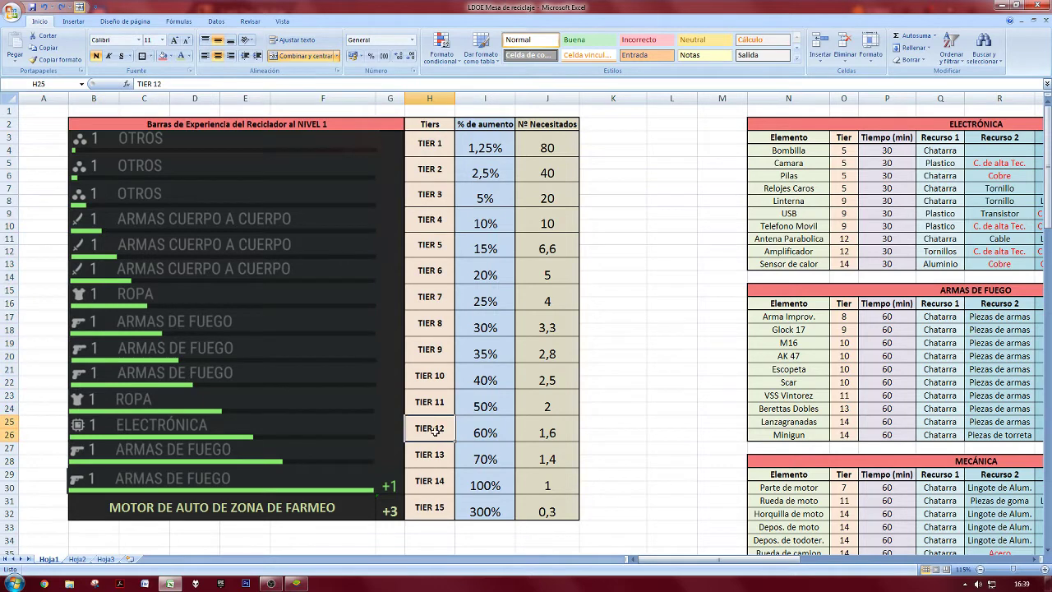
pyautogui.moveTo(434, 431); pyautogui.dragTo(84, 424)
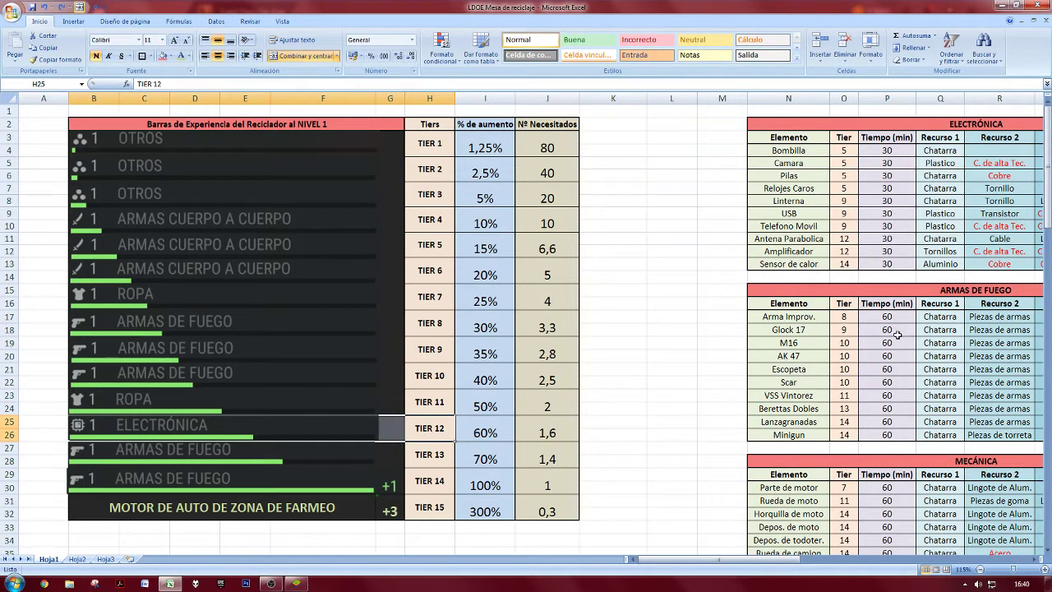
# Fill the name and tier cells of Antena Parabolica and Amplificador with red in the ELECTRÓNICA table.
pyautogui.click(817, 251)
pyautogui.moveTo(801, 237); pyautogui.dragTo(849, 251)
pyautogui.click(802, 239)
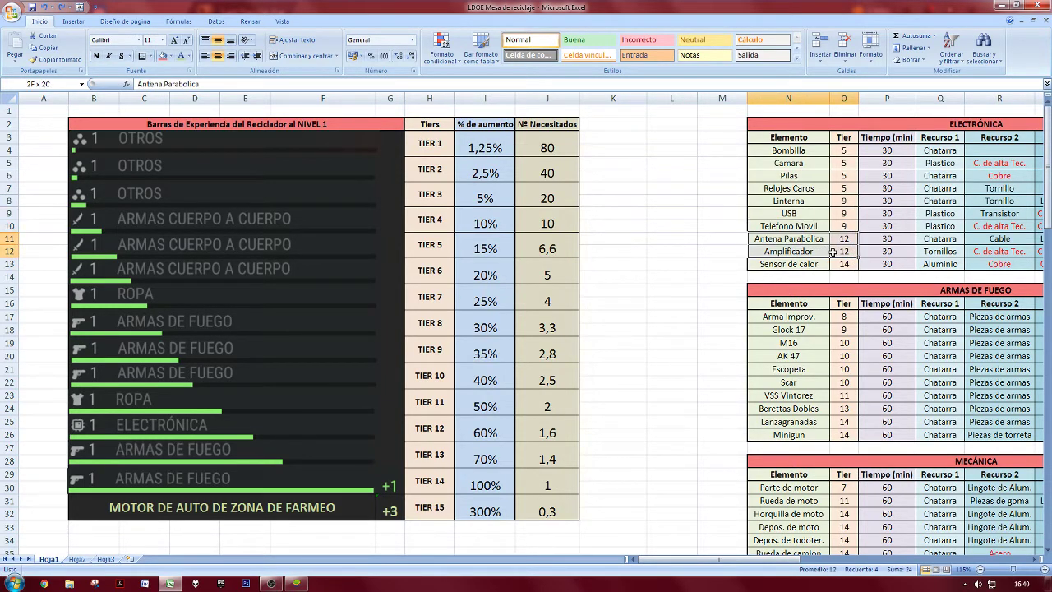
pyautogui.click(163, 56)
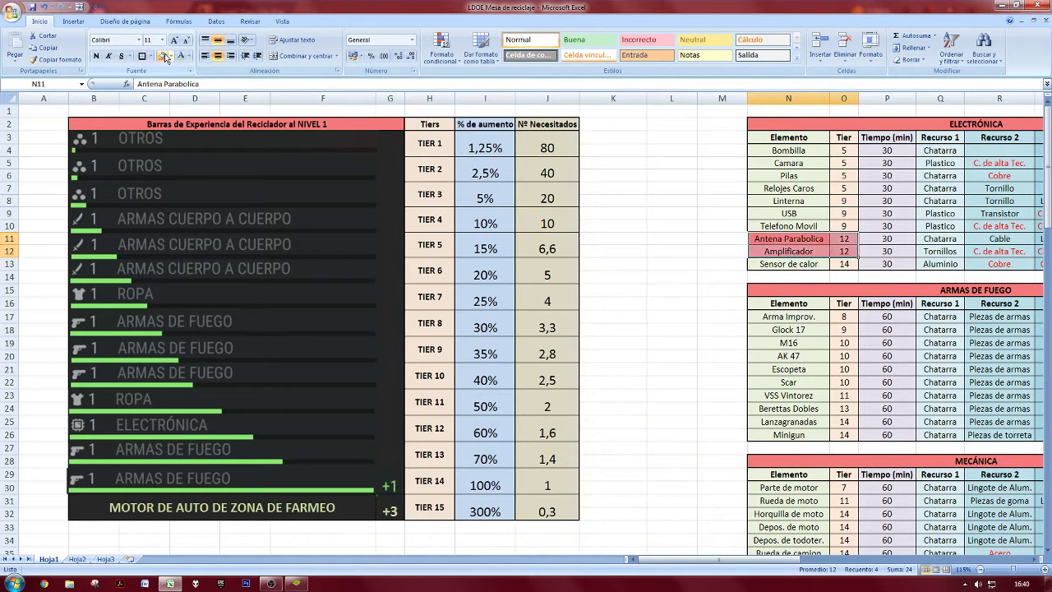
pyautogui.moveTo(801, 238); pyautogui.dragTo(830, 244)
pyautogui.click(751, 277)
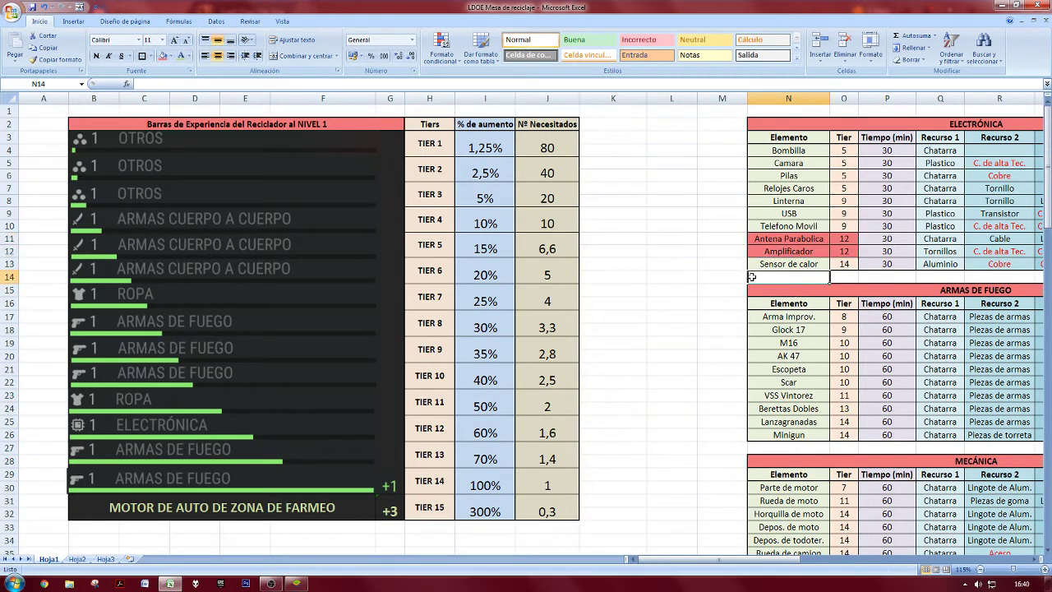
# Check the tier values of the two highlighted ELECTRÓNICA items, and undo their red fill.
pyautogui.click(833, 252)
pyautogui.click(842, 239)
pyautogui.click(819, 251)
pyautogui.click(841, 240)
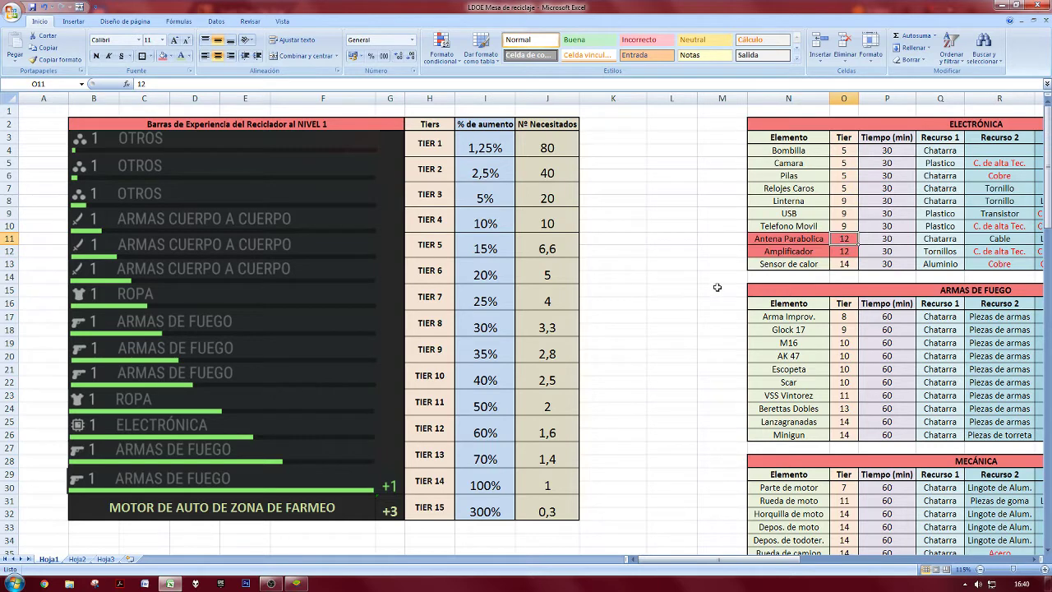
pyautogui.hotkey('ctrl', 'z')
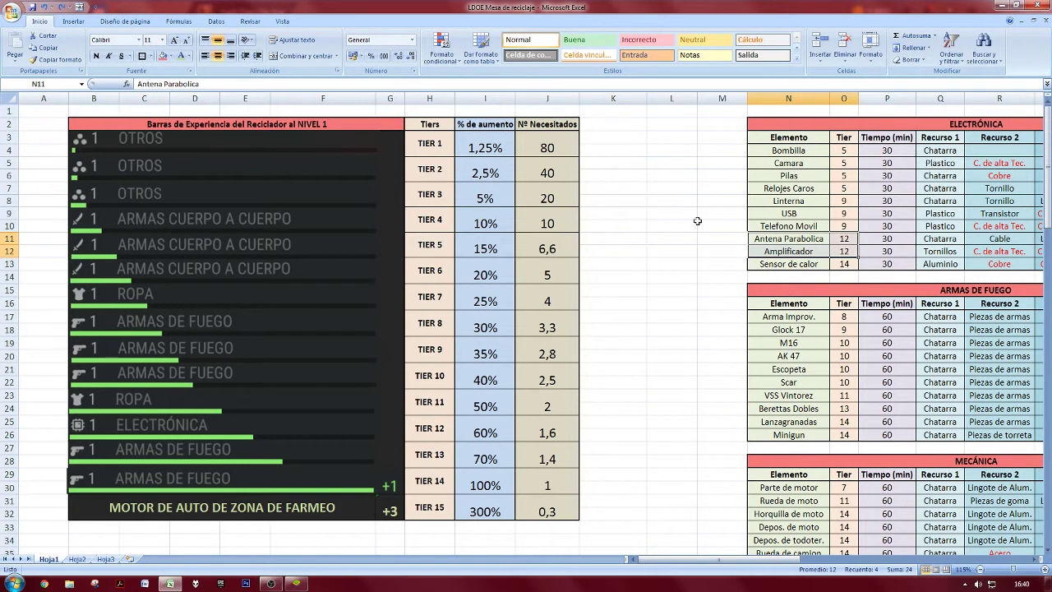
# Go through the % de aumento column for each tier from TIER 1 to TIER 15, starting with a check of TIER 12.
pyautogui.click(498, 434)
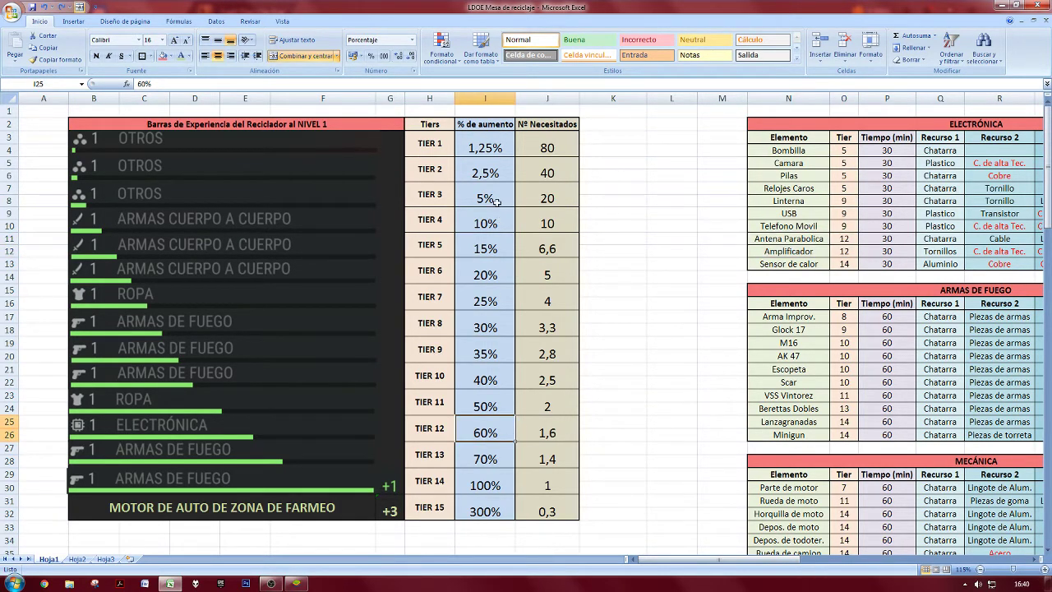
pyautogui.click(485, 148)
pyautogui.moveTo(499, 151)
pyautogui.mouseDown()
pyautogui.moveTo(565, 159)
pyautogui.moveTo(505, 148)
pyautogui.moveTo(494, 165)
pyautogui.moveTo(494, 156)
pyautogui.mouseUp()
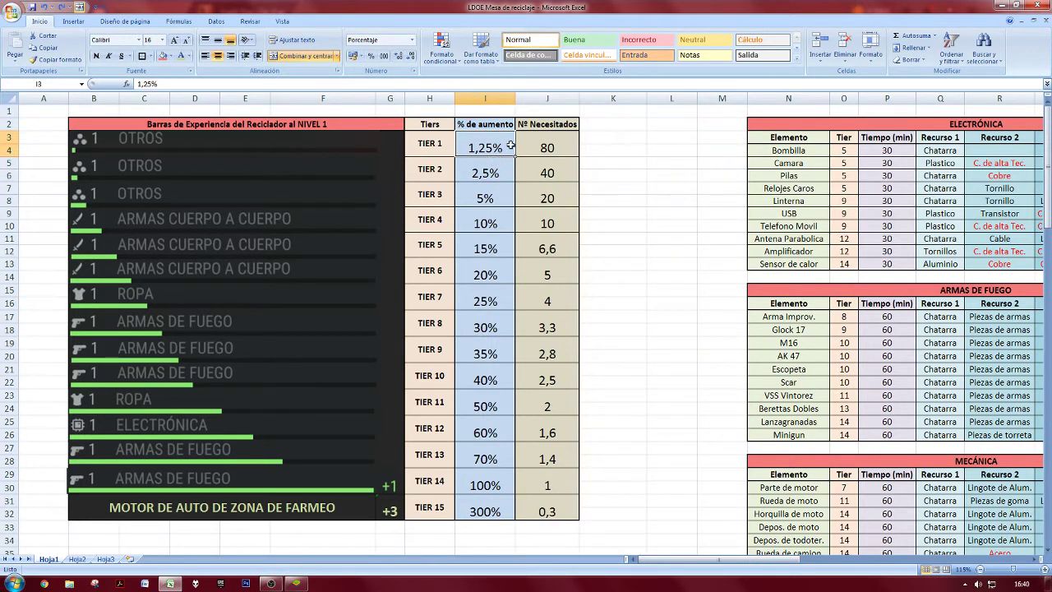
pyautogui.click(493, 172)
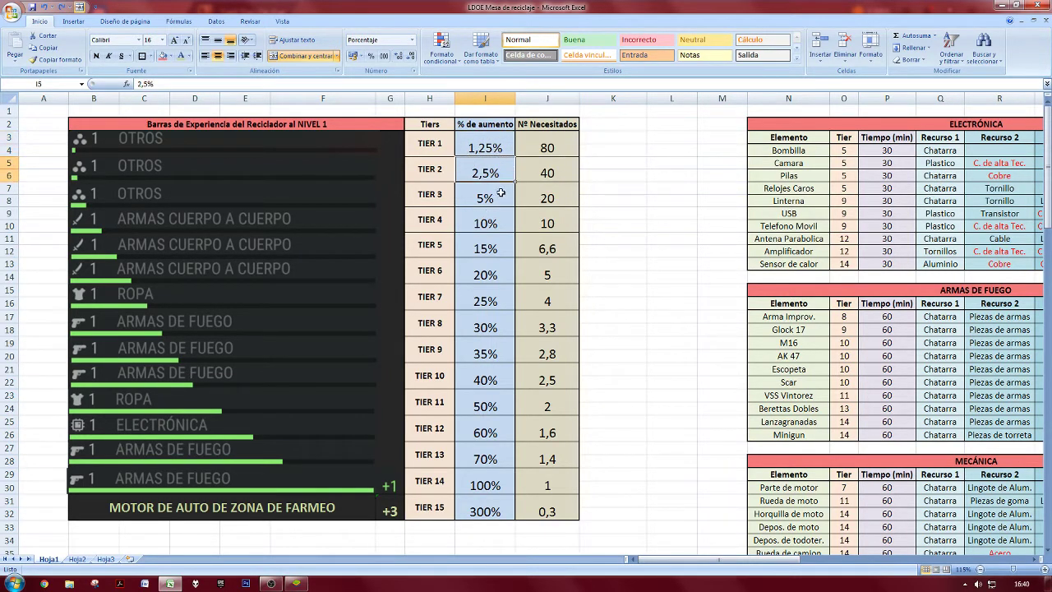
pyautogui.click(489, 200)
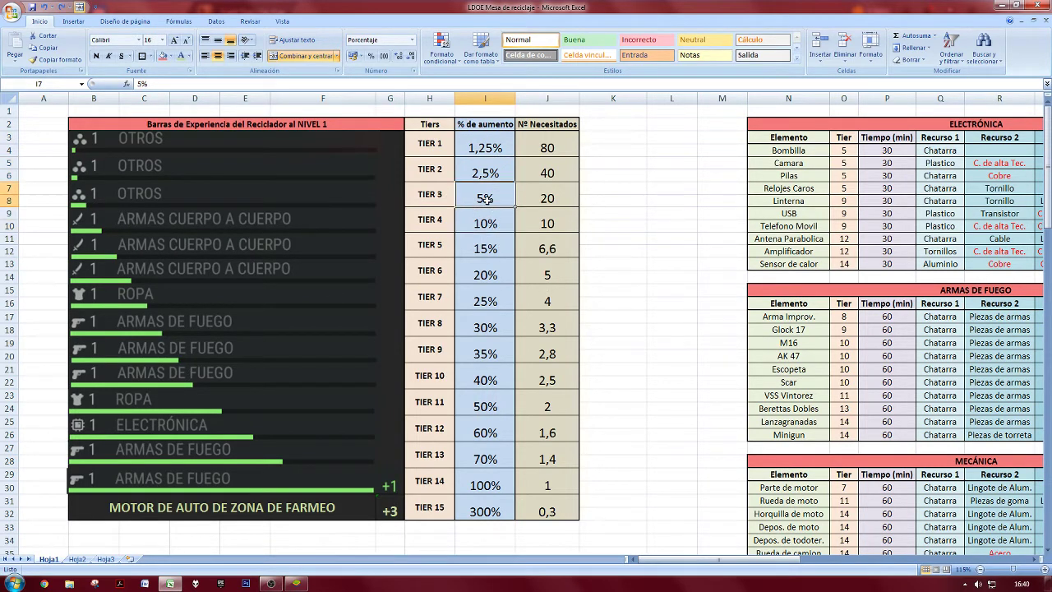
pyautogui.click(507, 228)
pyautogui.click(499, 257)
pyautogui.click(505, 282)
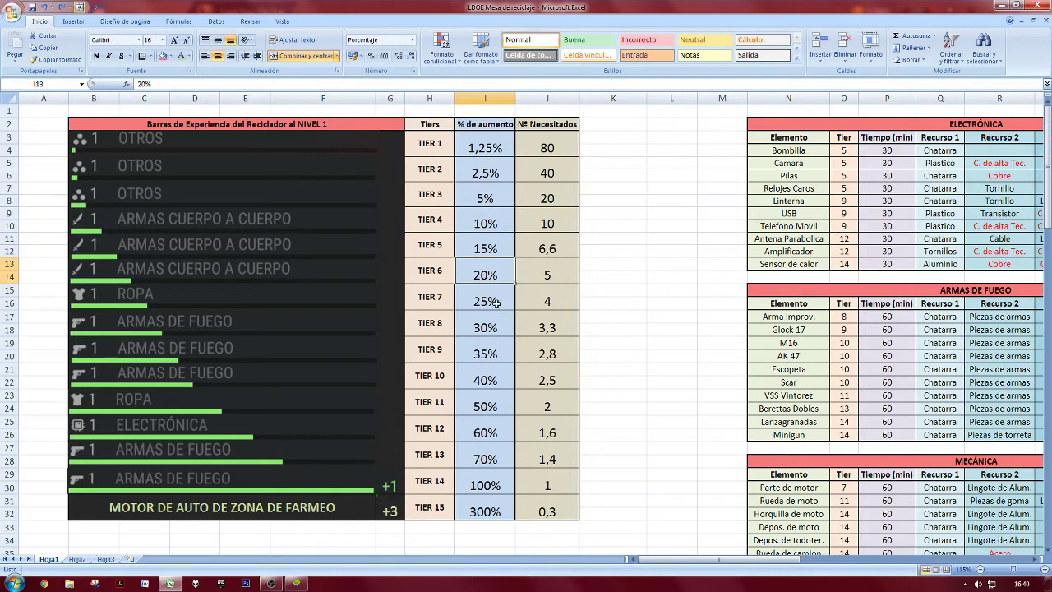
pyautogui.click(497, 303)
pyautogui.click(498, 330)
pyautogui.click(498, 355)
pyautogui.click(491, 385)
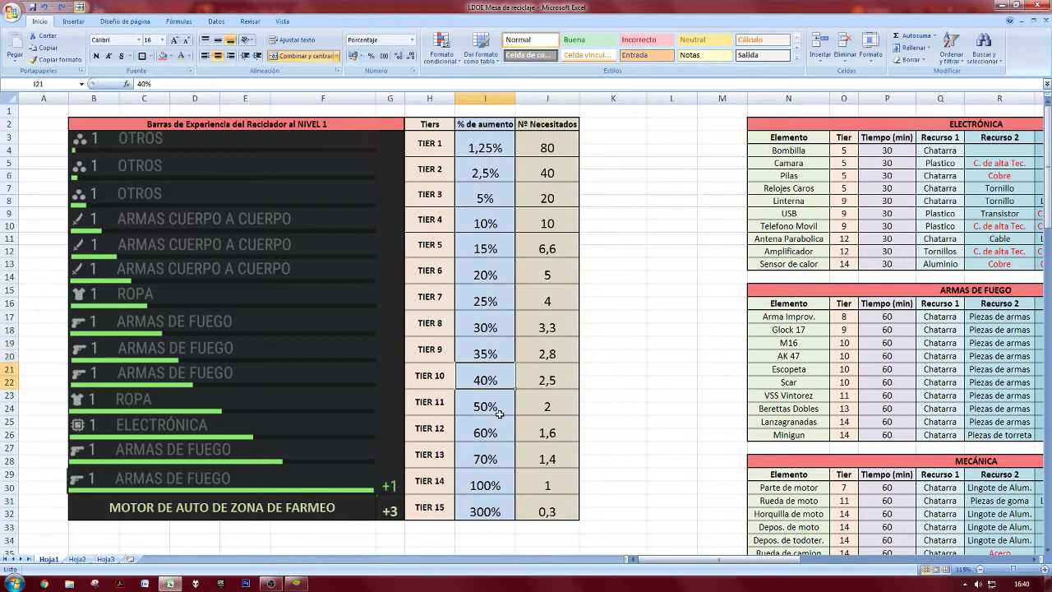
pyautogui.click(499, 407)
pyautogui.click(491, 436)
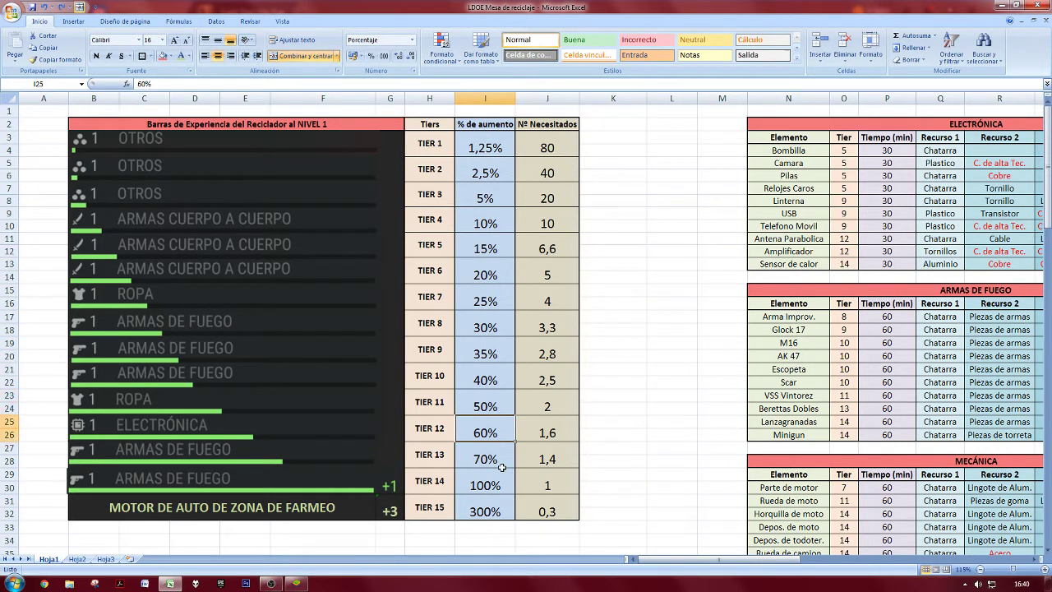
pyautogui.click(498, 462)
pyautogui.click(490, 487)
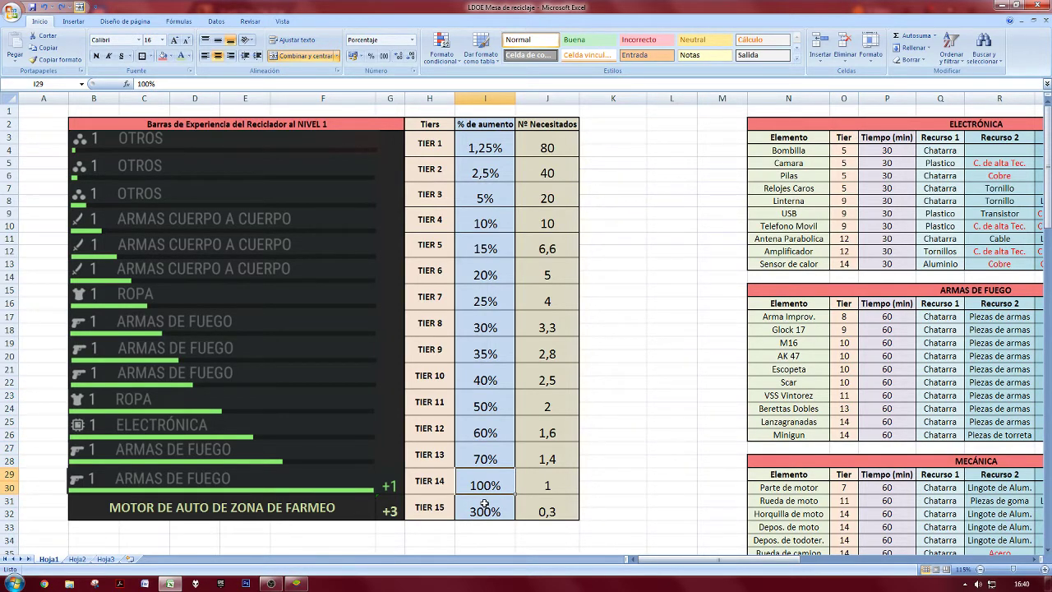
pyautogui.click(485, 505)
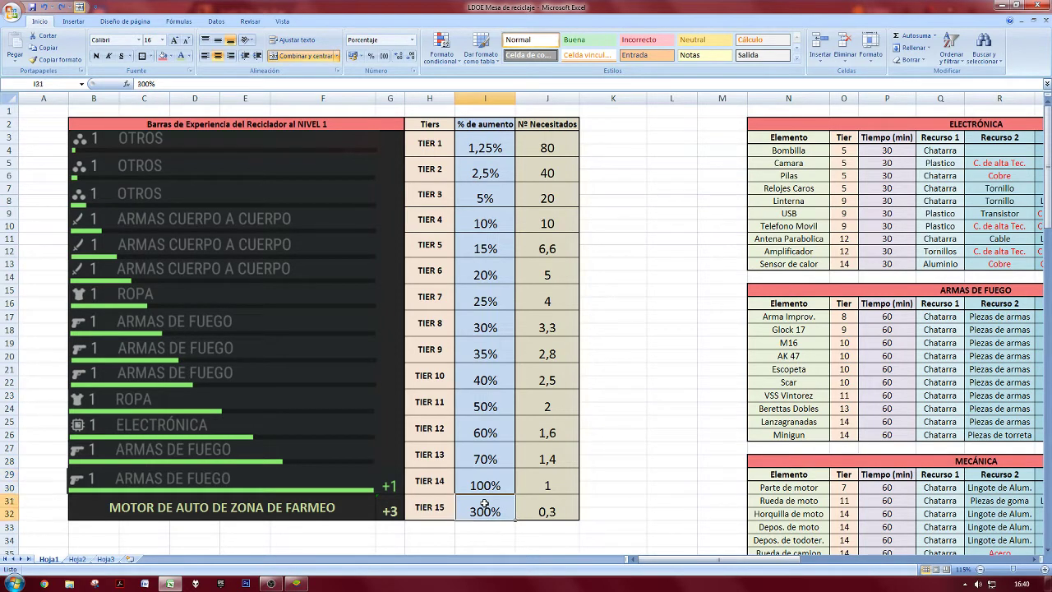
# Examine the MOTOR DE AUTO DE ZONA DE FARMEO row, checking its percentage increase and level gain.
pyautogui.click(217, 513)
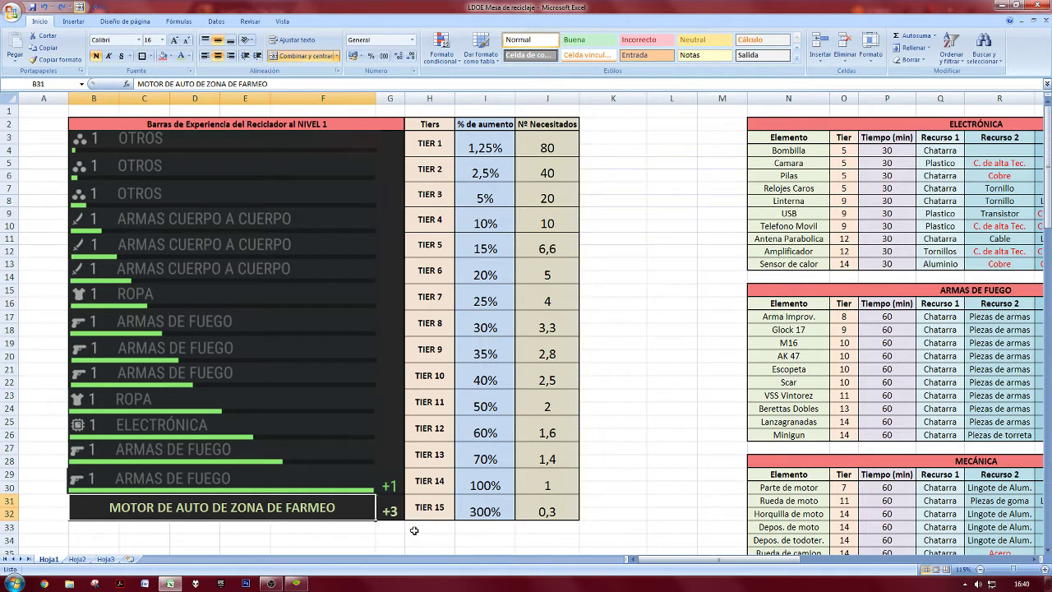
pyautogui.click(474, 518)
pyautogui.click(391, 514)
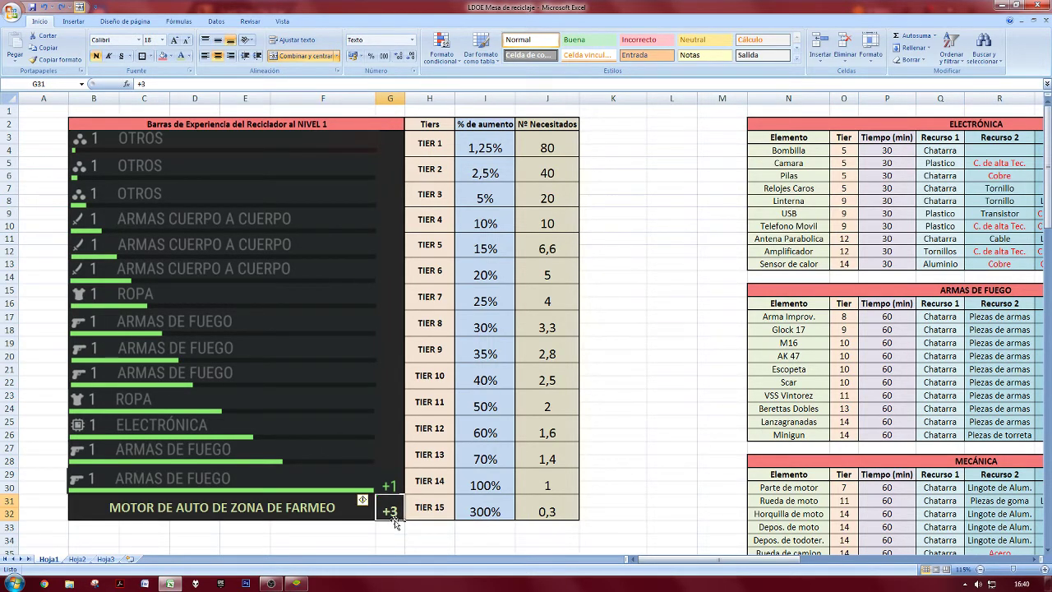
# Review the level 1 experience bars table from its heading to the TIER 15 row, including the whole Nº Necesitados column.
pyautogui.click(321, 125)
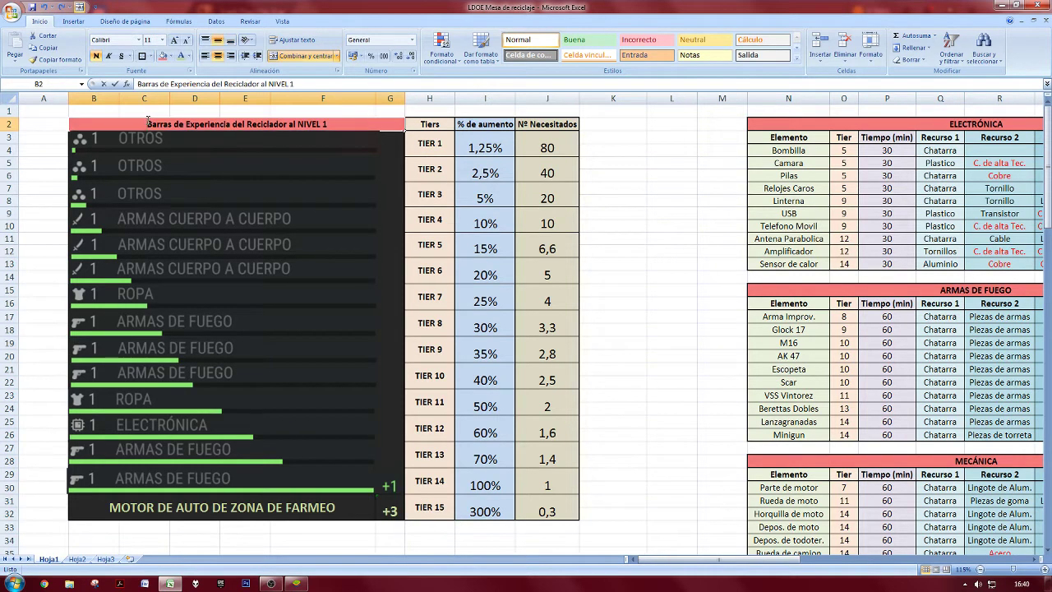
pyautogui.doubleClick(323, 125)
pyautogui.click(415, 169)
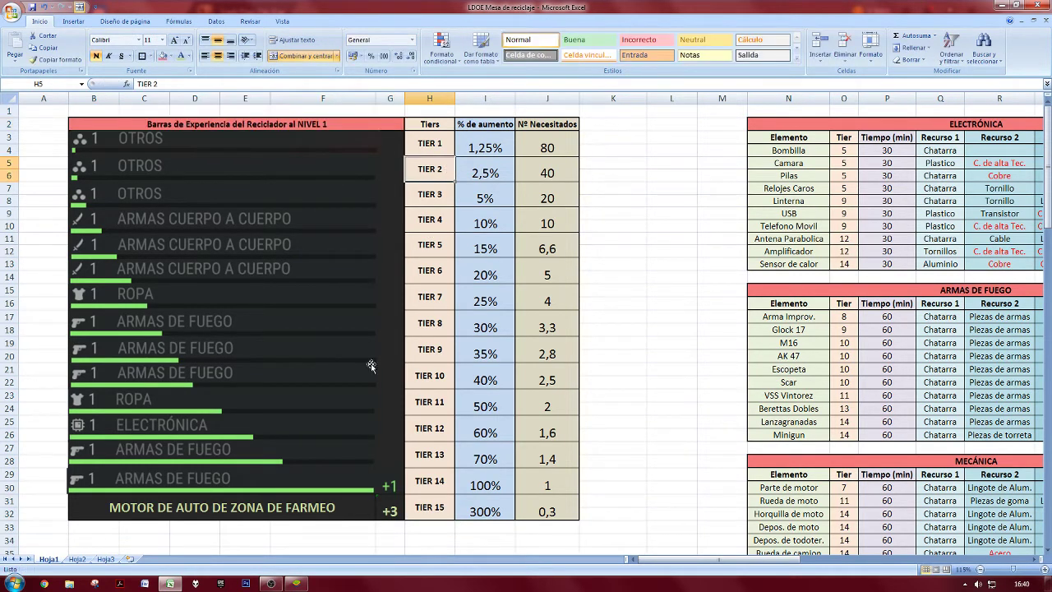
pyautogui.click(389, 515)
pyautogui.click(364, 516)
pyautogui.click(424, 514)
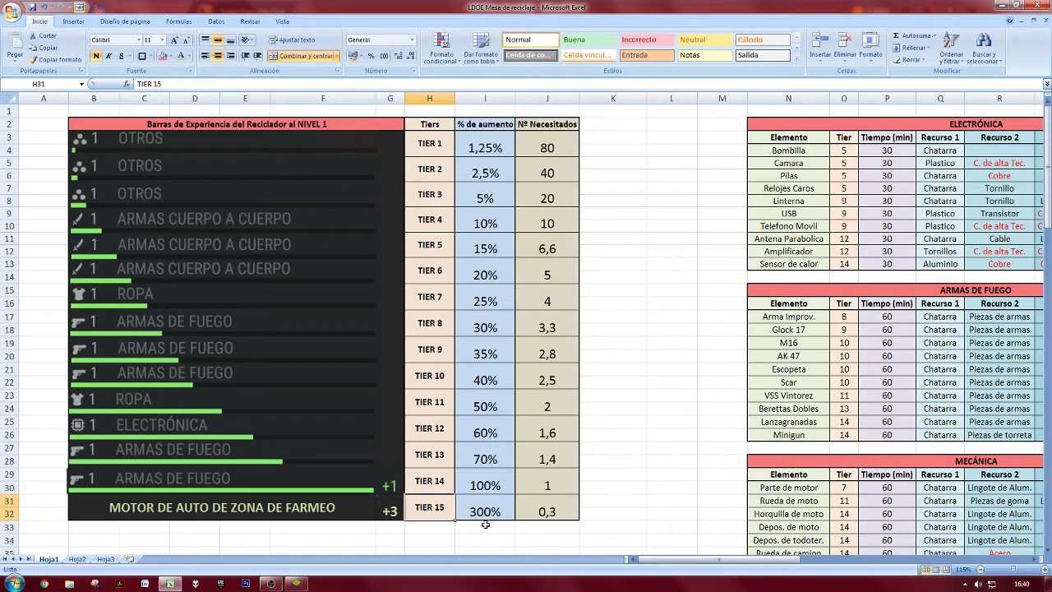
pyautogui.click(489, 526)
pyautogui.click(532, 164)
pyautogui.moveTo(546, 124); pyautogui.dragTo(555, 503)
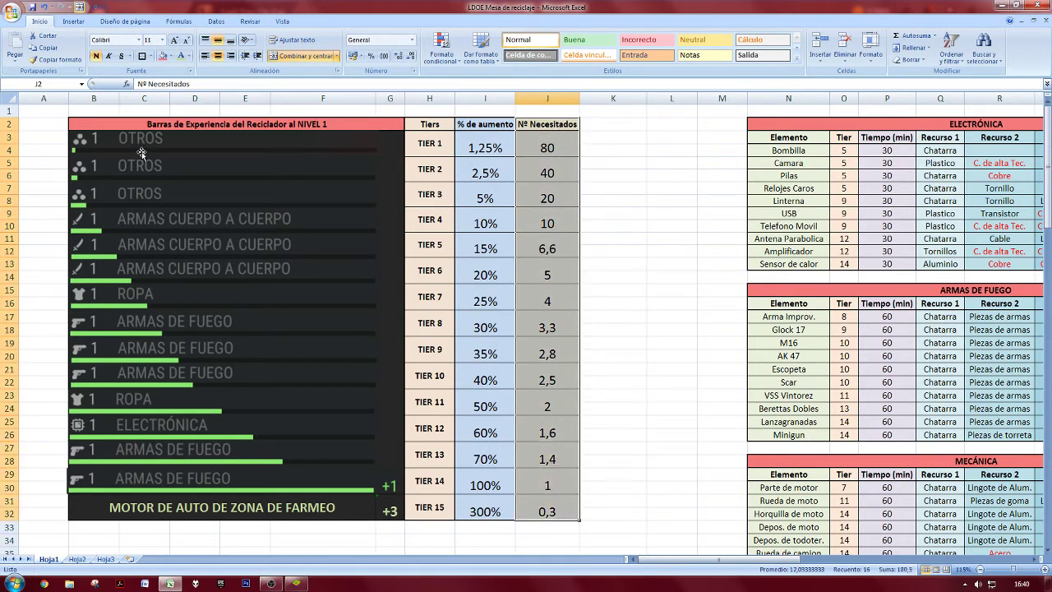
pyautogui.click(493, 275)
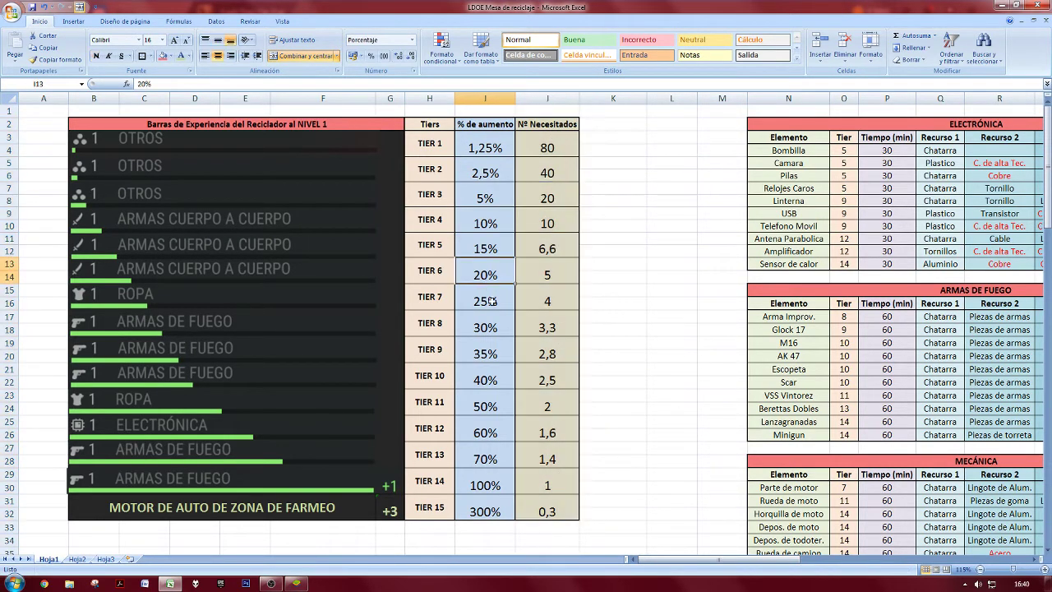
# Look up the tier of Linterna in the ELECTRÓNICA table and check the TIER 9 percentage and amount needed.
pyautogui.click(843, 225)
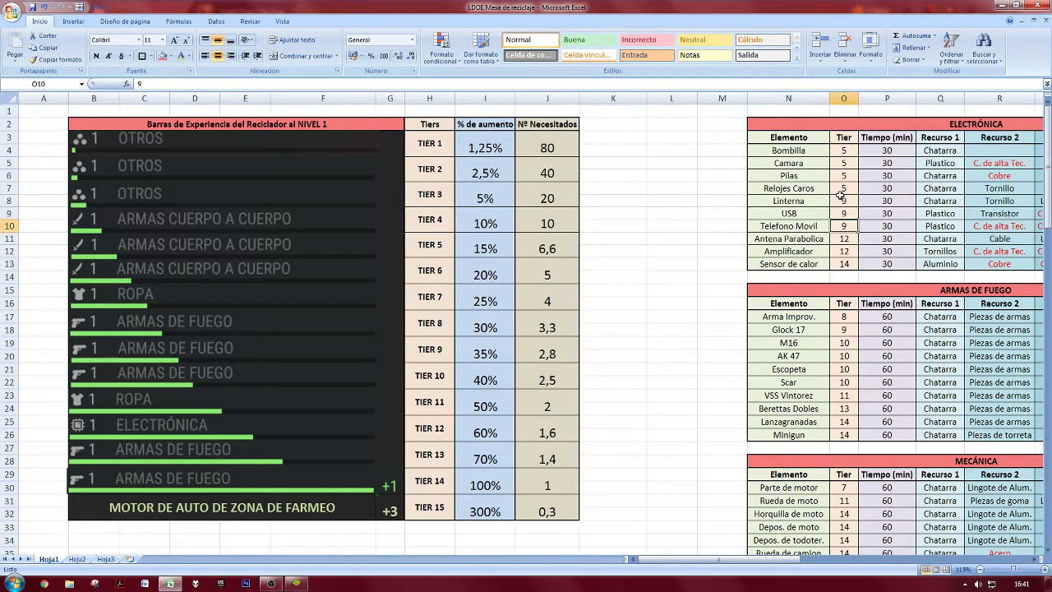
pyautogui.moveTo(826, 202); pyautogui.dragTo(842, 204)
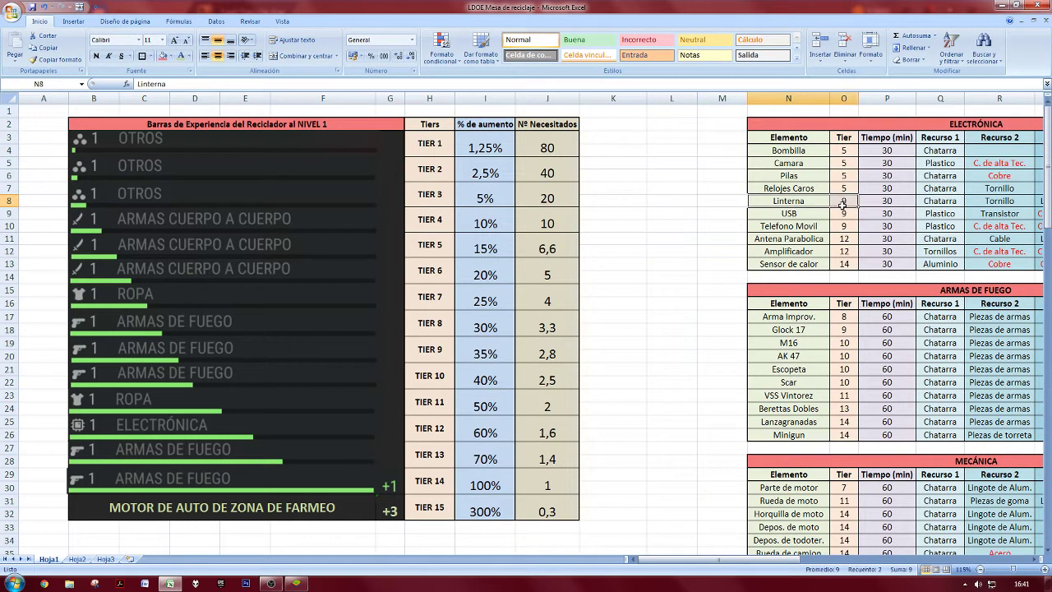
pyautogui.click(498, 354)
pyautogui.moveTo(537, 351); pyautogui.dragTo(322, 346)
pyautogui.click(511, 352)
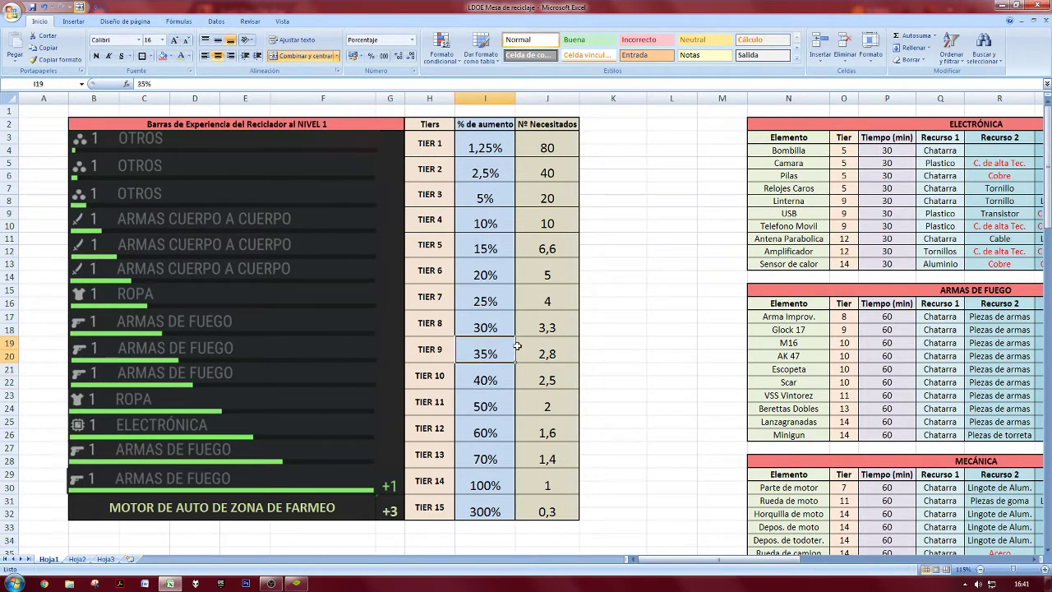
pyautogui.click(543, 356)
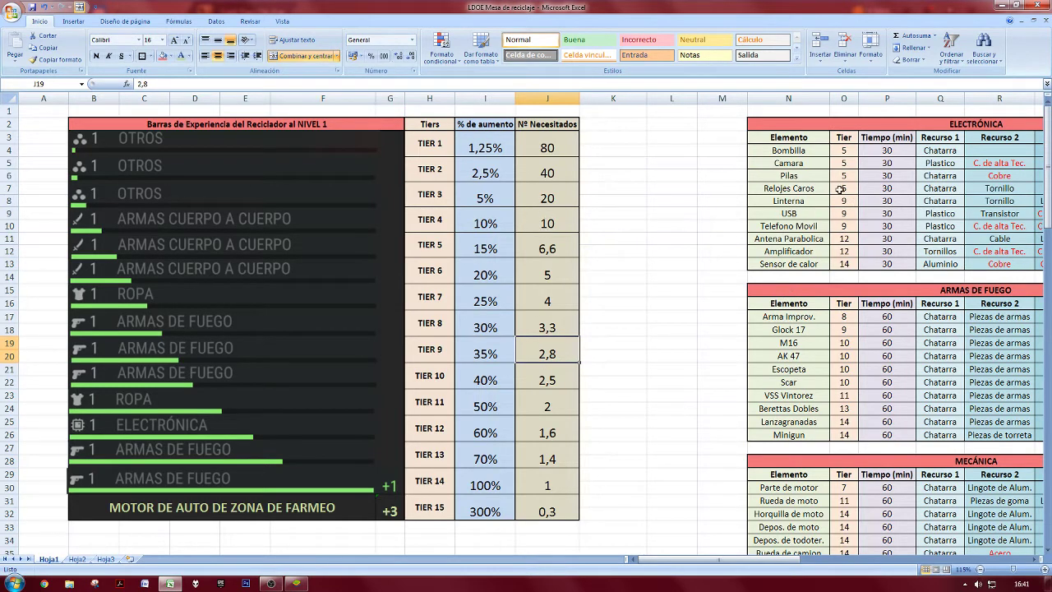
# Compare ELECTRÓNICA items such as Pilas and Bombilla, and their resources, with the amount needed for TIER 9.
pyautogui.click(820, 174)
pyautogui.click(813, 152)
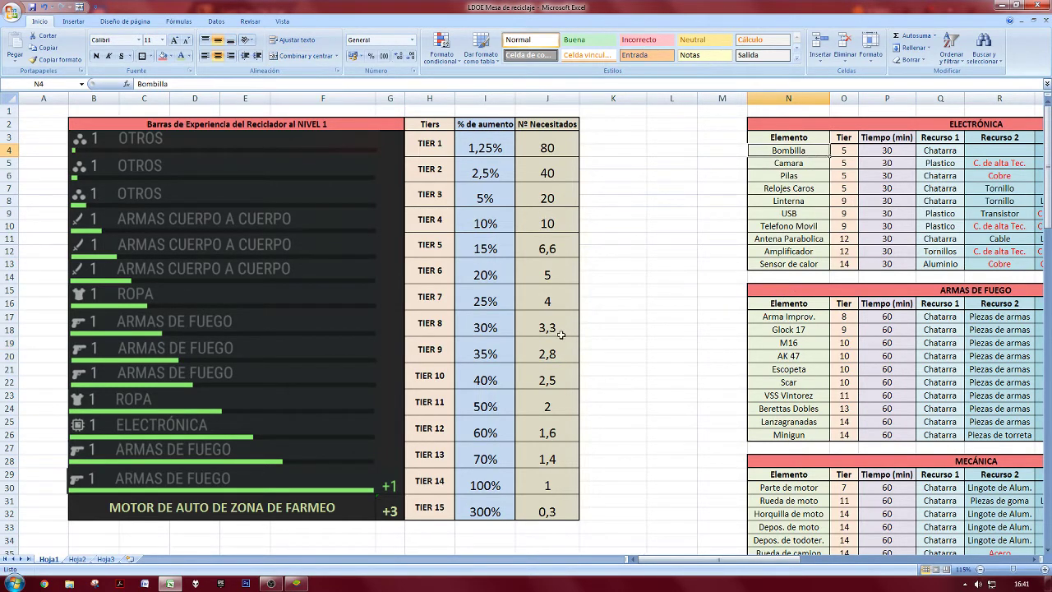
pyautogui.click(539, 353)
pyautogui.click(613, 351)
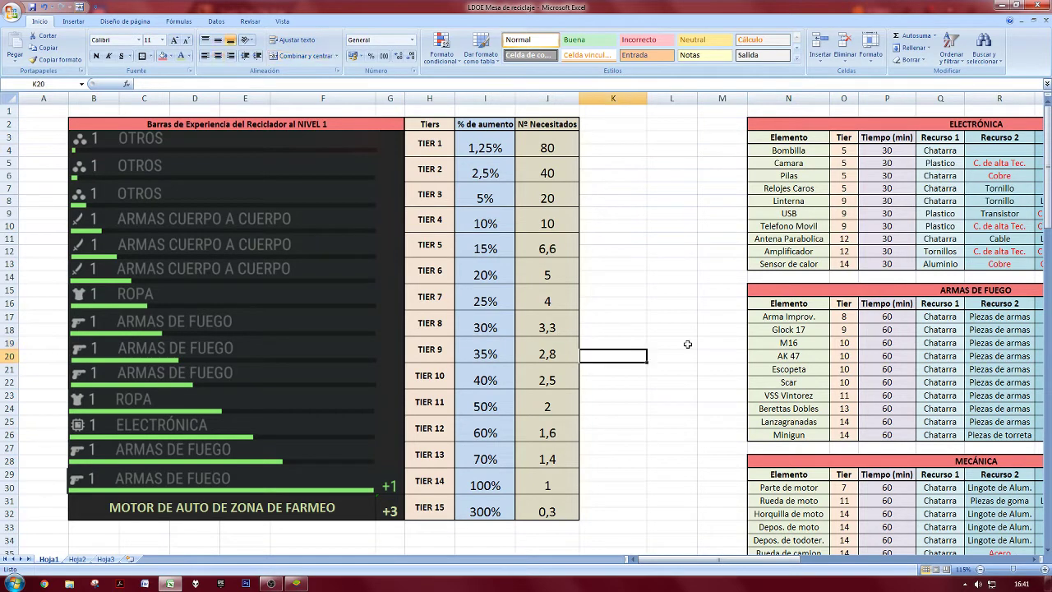
pyautogui.click(945, 165)
pyautogui.click(649, 307)
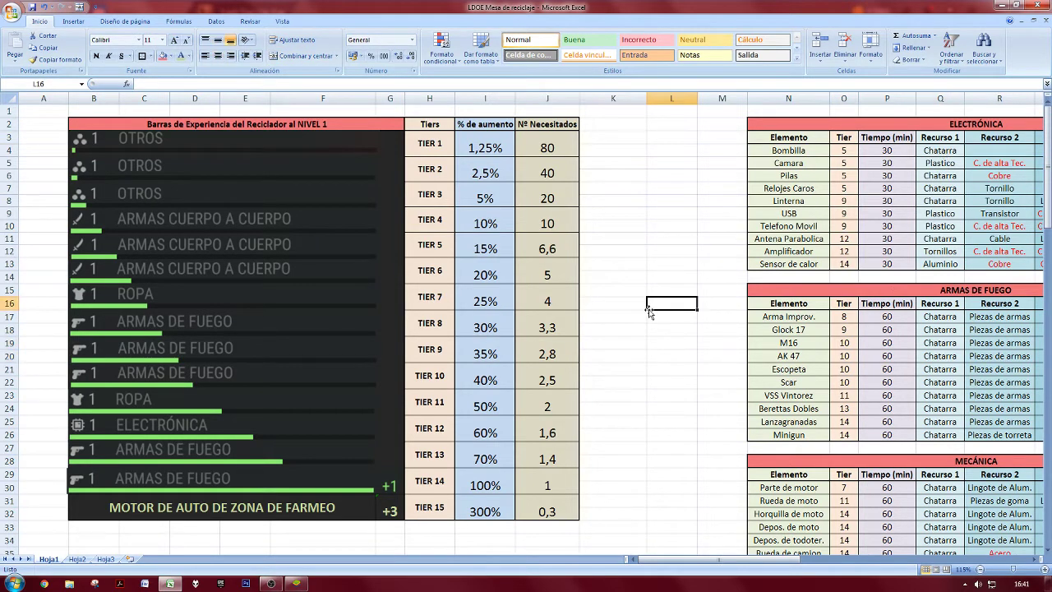
pyautogui.click(630, 355)
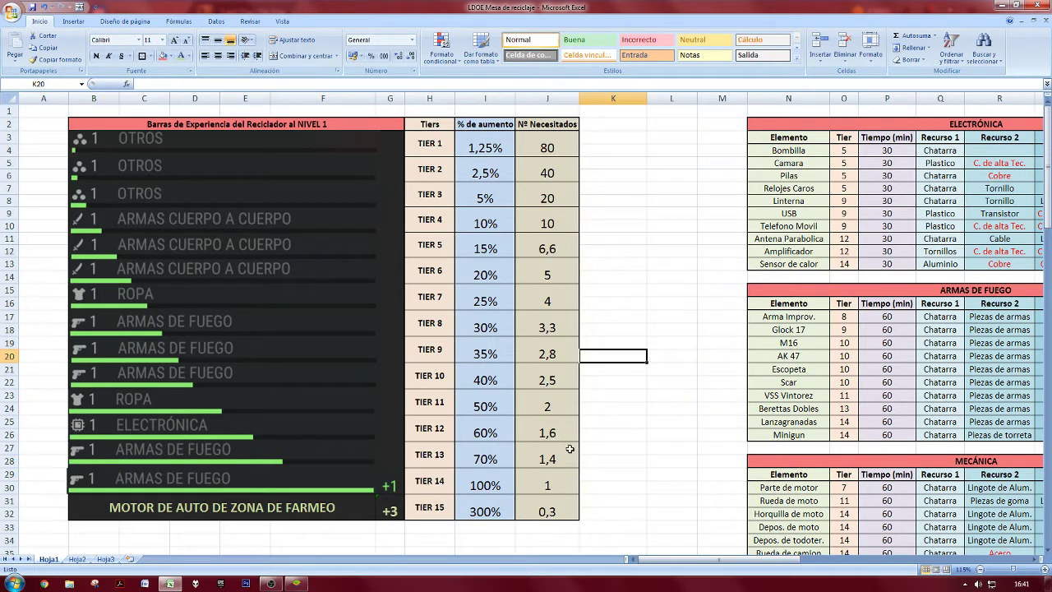
# Examine the Recurso 1 and Tiempo (min) columns of the ELECTRÓNICA table.
pyautogui.click(942, 162)
pyautogui.click(939, 175)
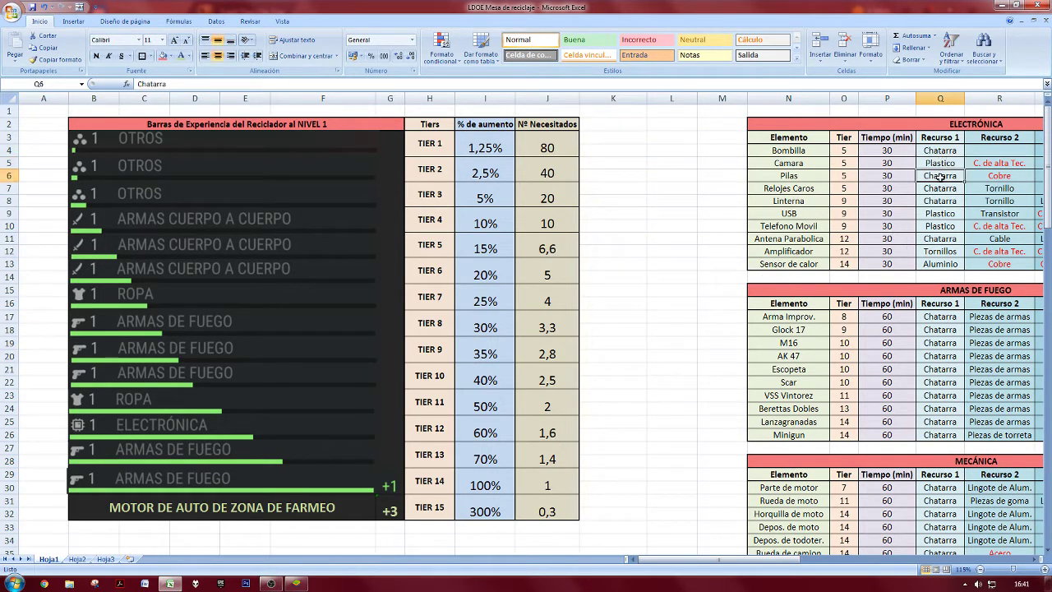
pyautogui.click(938, 189)
pyautogui.click(938, 200)
pyautogui.moveTo(939, 137); pyautogui.dragTo(937, 261)
pyautogui.click(929, 262)
pyautogui.click(884, 260)
pyautogui.moveTo(886, 151); pyautogui.dragTo(886, 264)
pyautogui.click(850, 224)
pyautogui.click(606, 215)
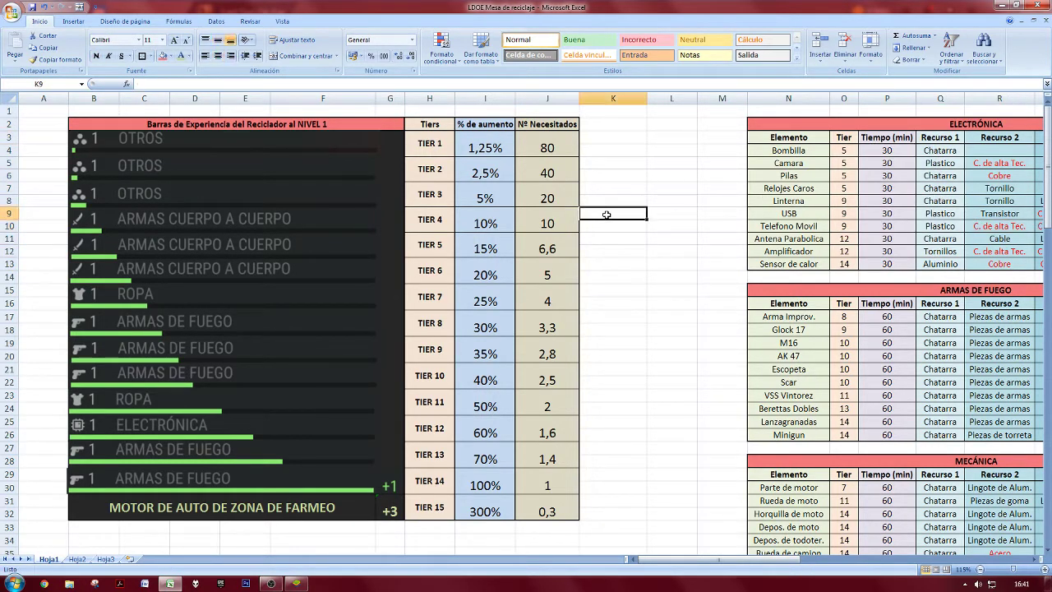
# Check TIER 13, fill the Berettas Dobles name and tier cells red in the ARMAS DE FUEGO table, and undo the fill.
pyautogui.click(462, 485)
pyautogui.click(444, 466)
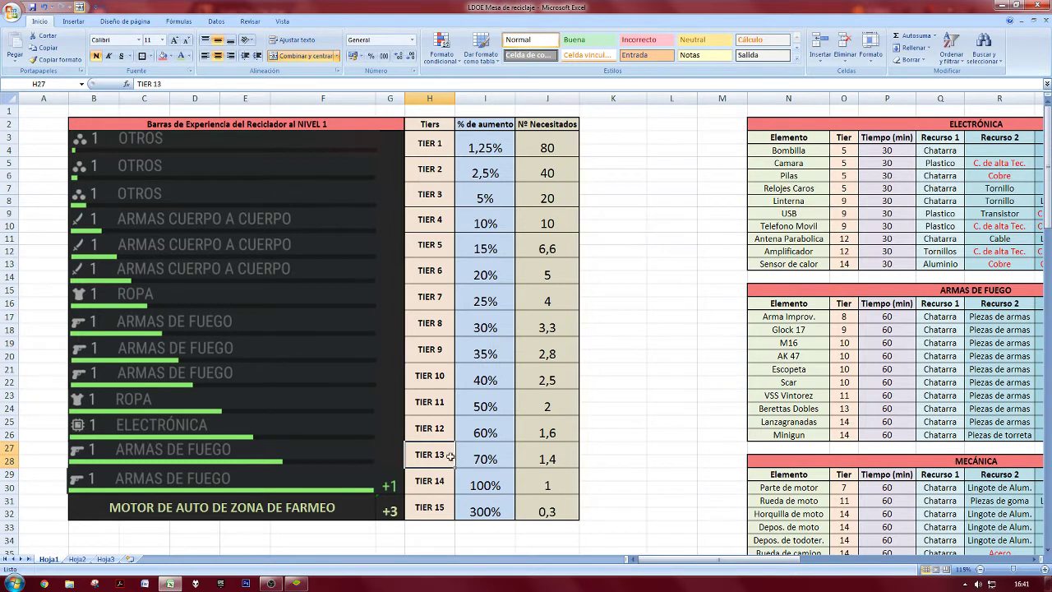
pyautogui.scroll(-1, 819, 452)
pyautogui.moveTo(799, 371); pyautogui.dragTo(851, 366)
pyautogui.click(162, 56)
pyautogui.click(721, 381)
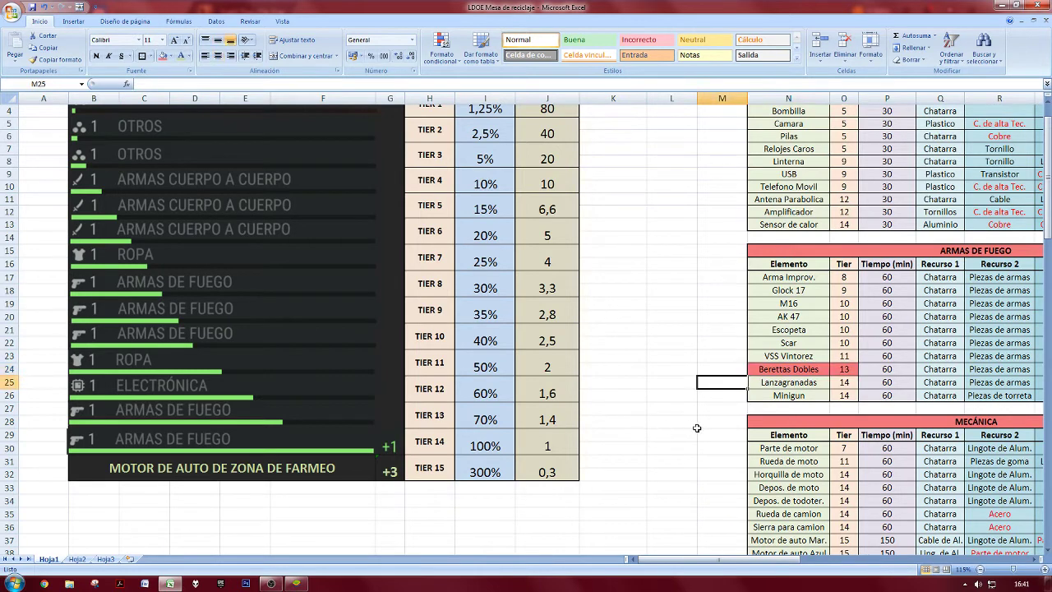
pyautogui.hotkey('ctrl', 'z')
# Check the percentage increases of TIER 13 and TIER 12, and examine the TIER 11 row up to its amount needed.
pyautogui.click(498, 417)
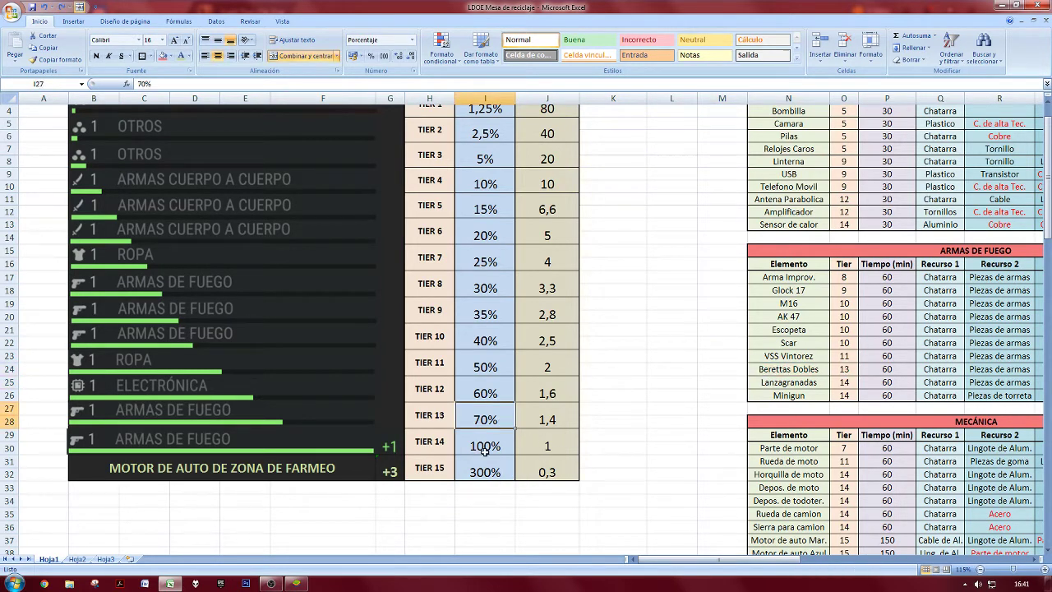
pyautogui.click(496, 393)
pyautogui.click(488, 364)
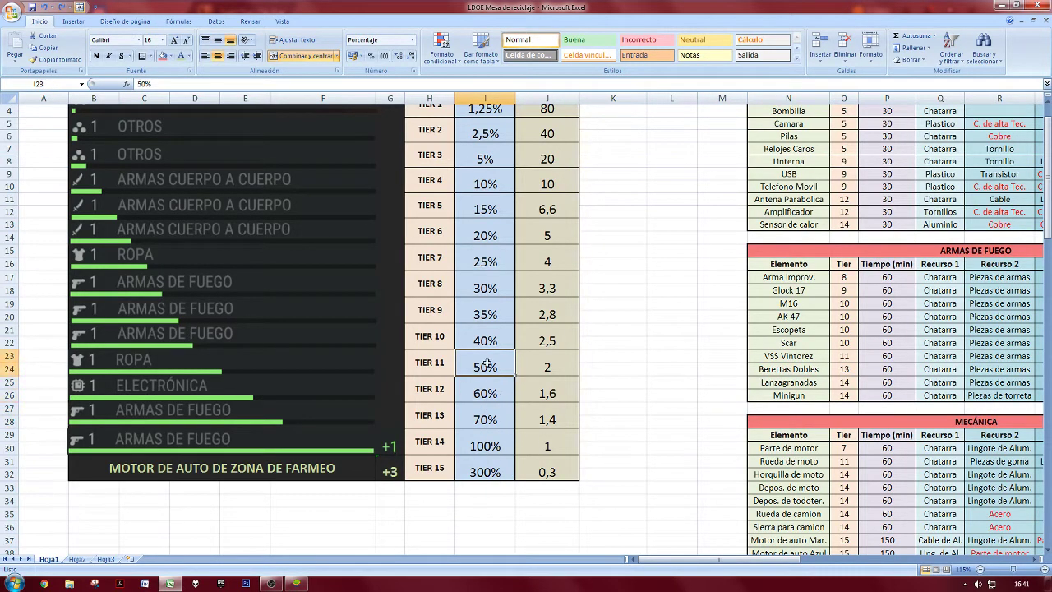
pyautogui.click(438, 365)
pyautogui.moveTo(439, 364); pyautogui.dragTo(526, 375)
pyautogui.click(523, 397)
pyautogui.moveTo(439, 369); pyautogui.dragTo(533, 371)
pyautogui.click(520, 399)
# Compare the TIER 5 to TIER 11 rows with the TIER 1 to TIER 4 rows, and check the TIER 14 percentage.
pyautogui.scroll(1, 518, 404)
pyautogui.moveTo(431, 405); pyautogui.dragTo(535, 253)
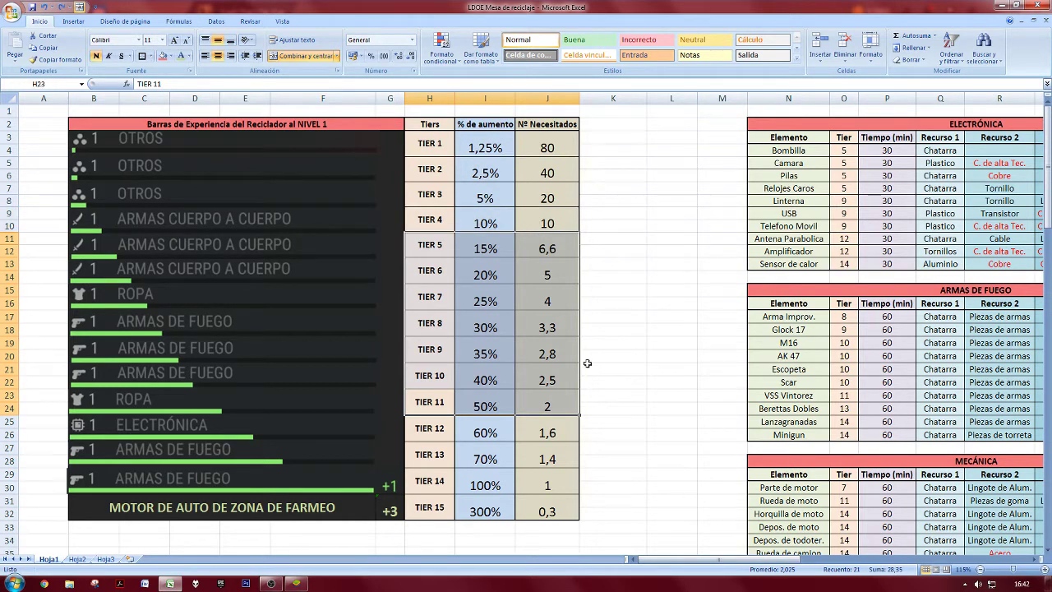
pyautogui.moveTo(437, 220); pyautogui.dragTo(517, 147)
pyautogui.click(529, 226)
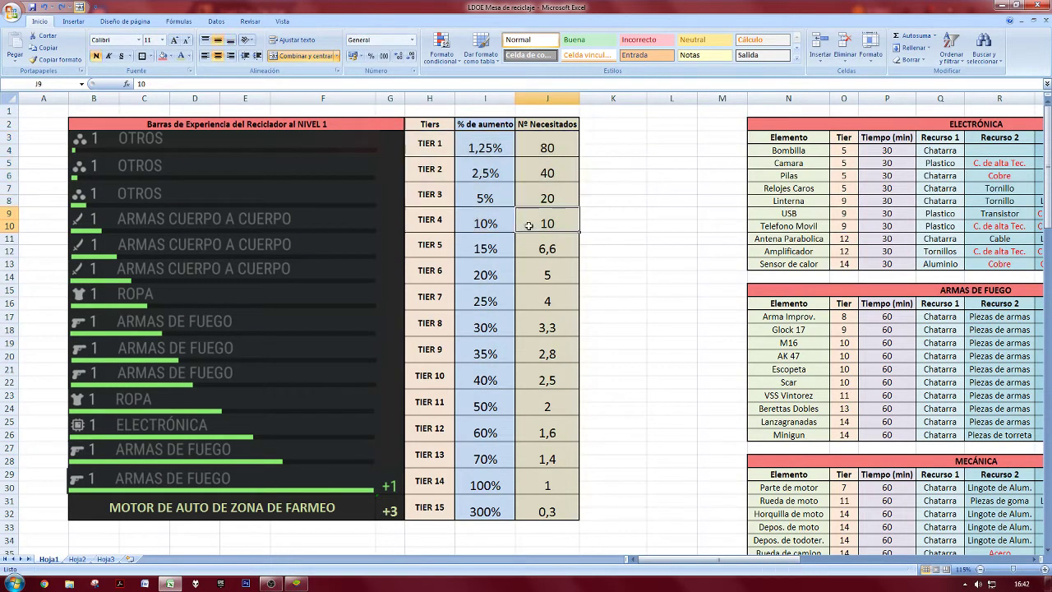
pyautogui.click(470, 473)
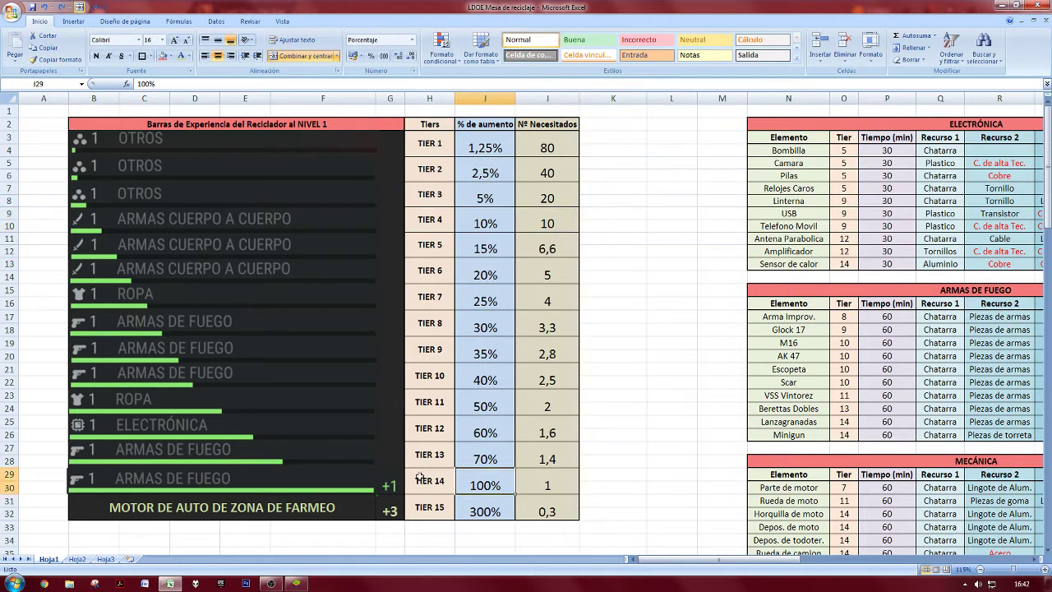
# Look over the lower-tier experience bar pictures for ARMAS CUERPO A CUERPO and OTROS.
pyautogui.click(225, 291)
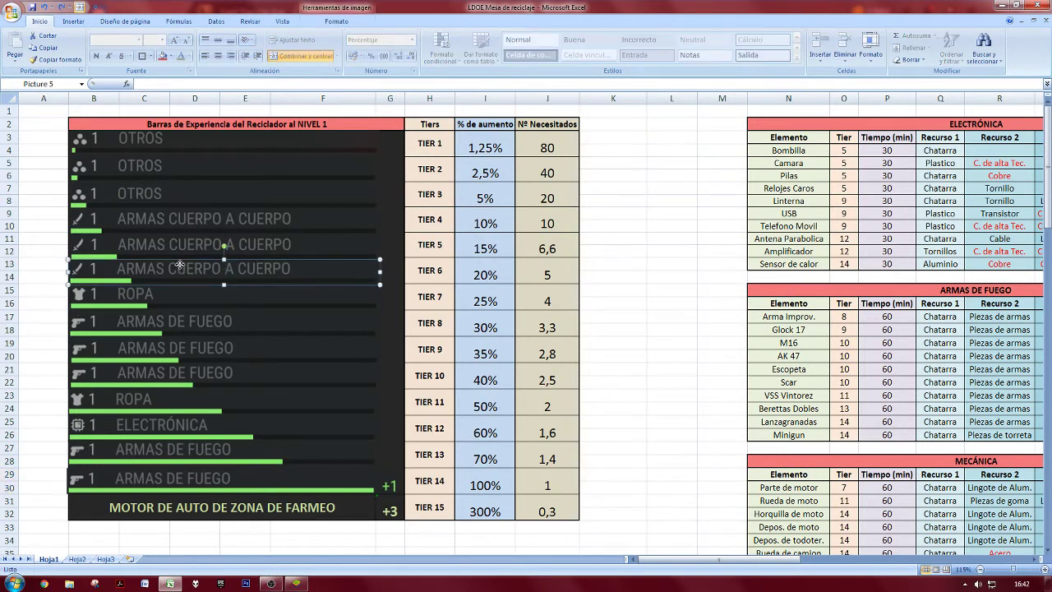
pyautogui.click(189, 244)
pyautogui.click(191, 193)
pyautogui.click(691, 344)
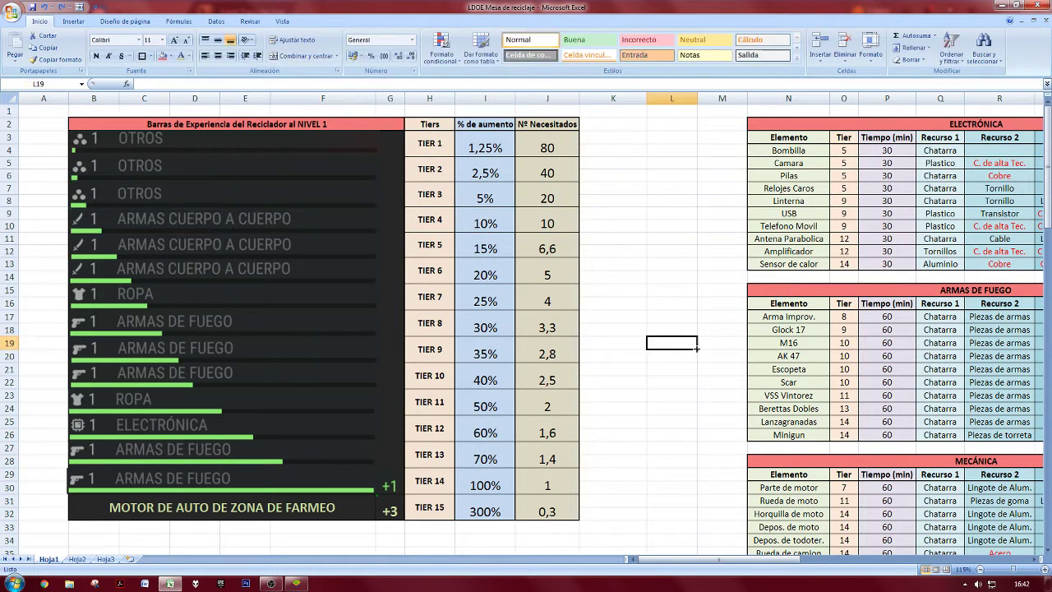
# Switch to Last Day on Earth in BlueStacks, take the wooden trough item from the chest and load it into the recycler.
pyautogui.click(296, 583)
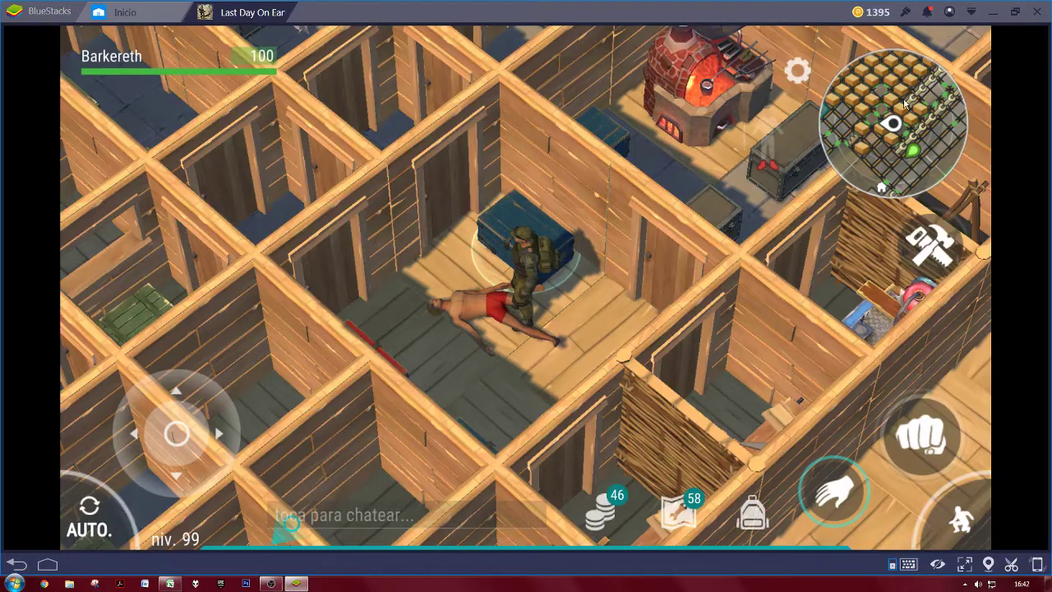
pyautogui.click(833, 490)
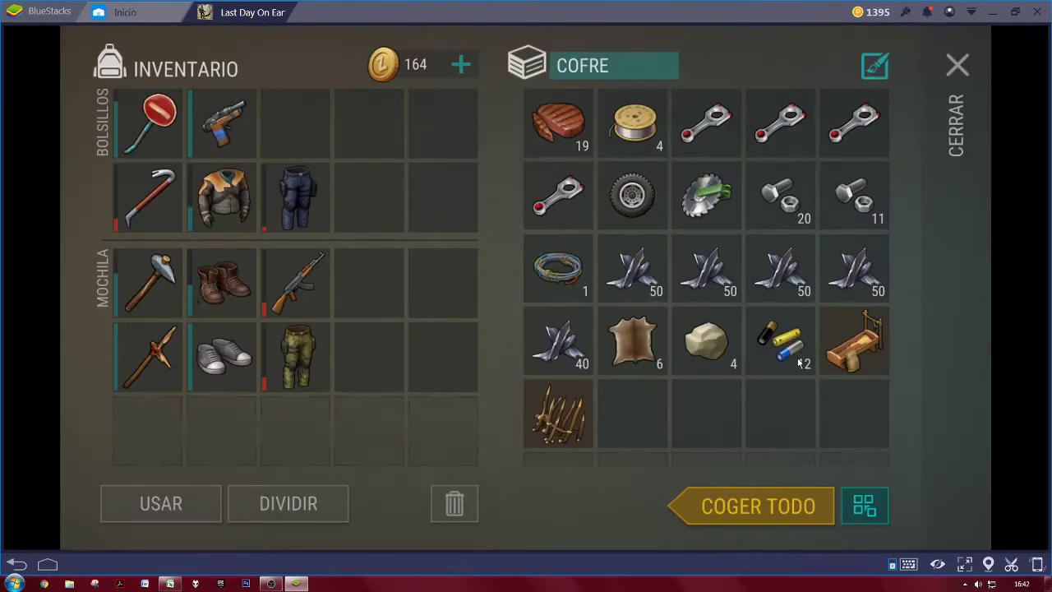
pyautogui.moveTo(854, 341); pyautogui.dragTo(712, 173)
pyautogui.press('Escape')
pyautogui.press('d')
pyautogui.press('e')
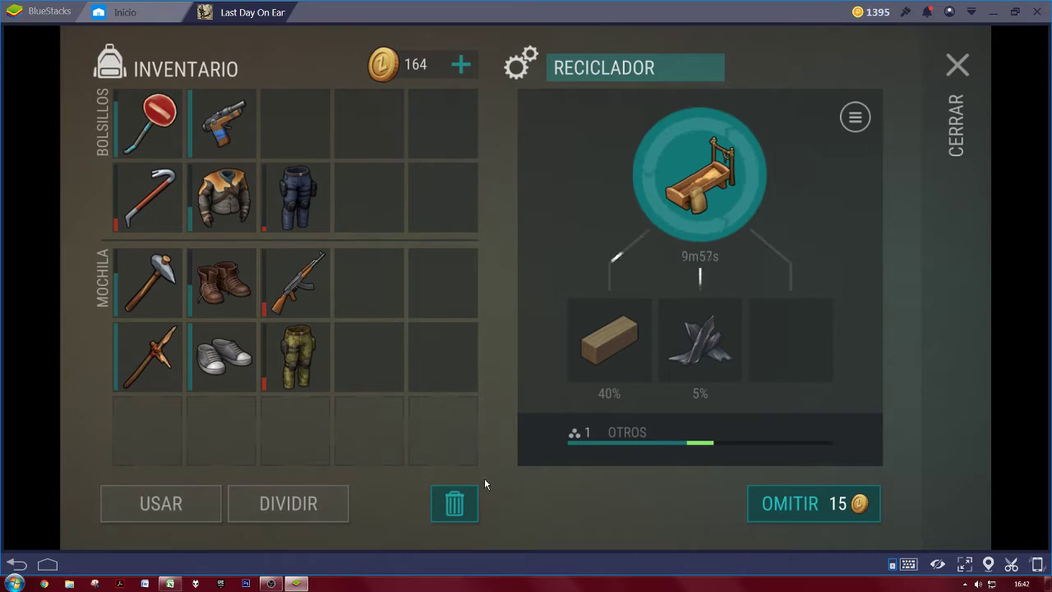
# Open Capture Screenshot lite, dismiss its security warning, and capture the light green segment of the recycler's OTROS experience bar.
pyautogui.click(95, 584)
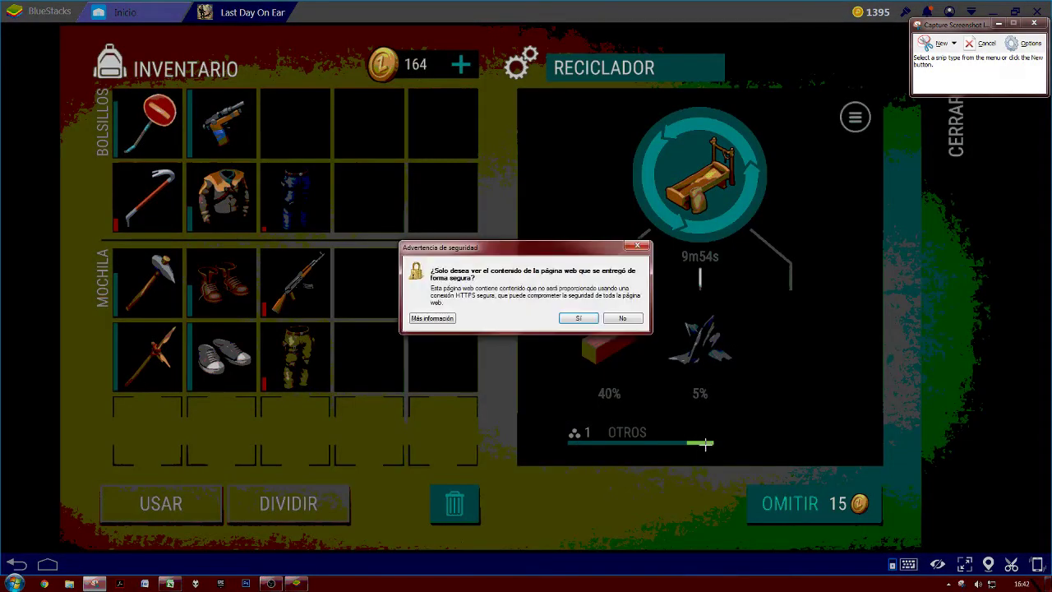
pyautogui.click(637, 246)
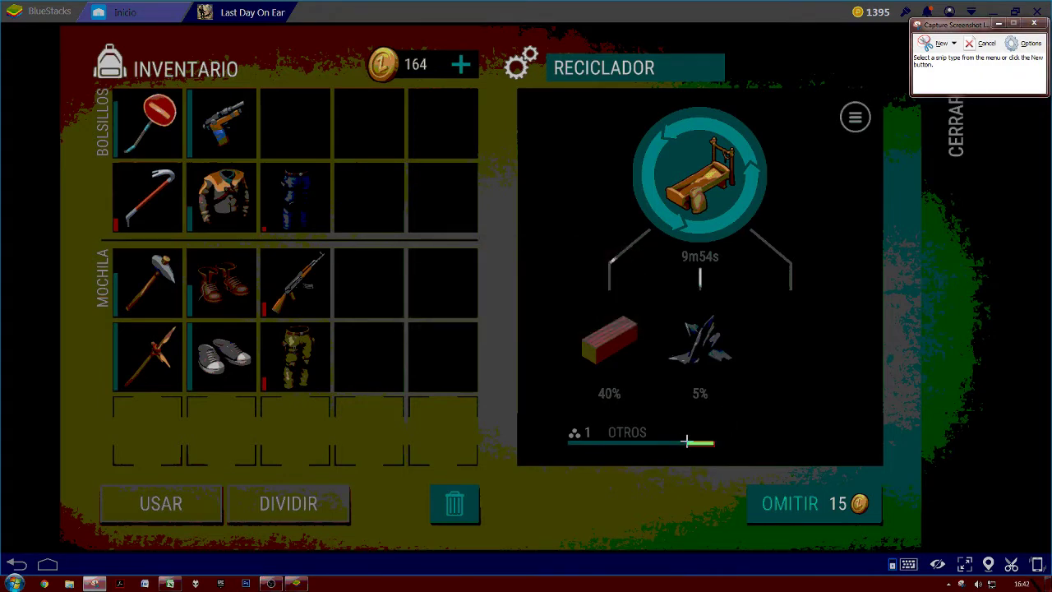
pyautogui.moveTo(687, 441); pyautogui.dragTo(714, 445)
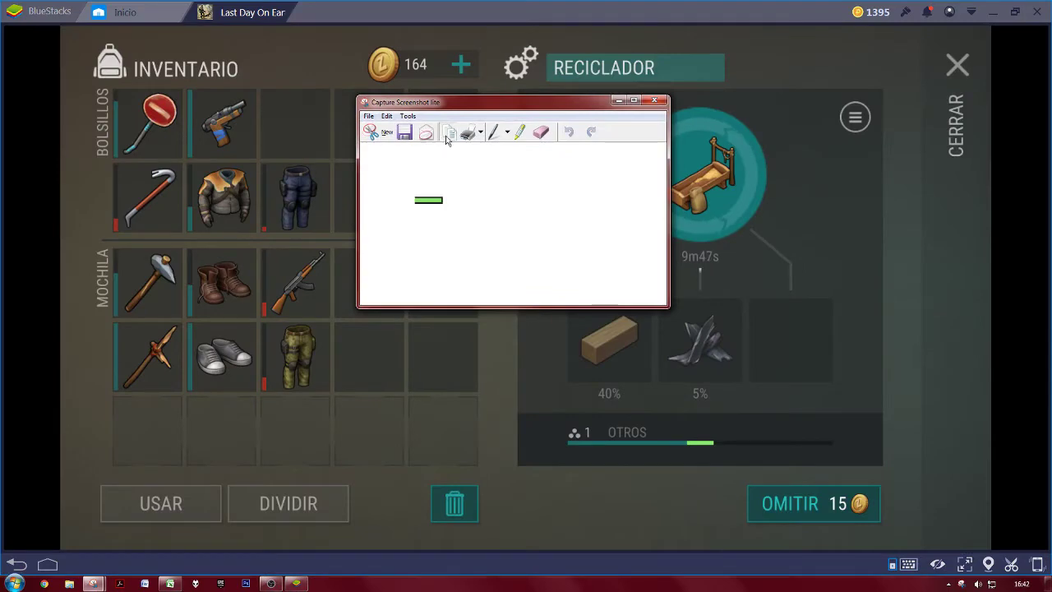
# Switch back to the Excel workbook and paste the captured green bar segment into the sheet.
pyautogui.click(169, 583)
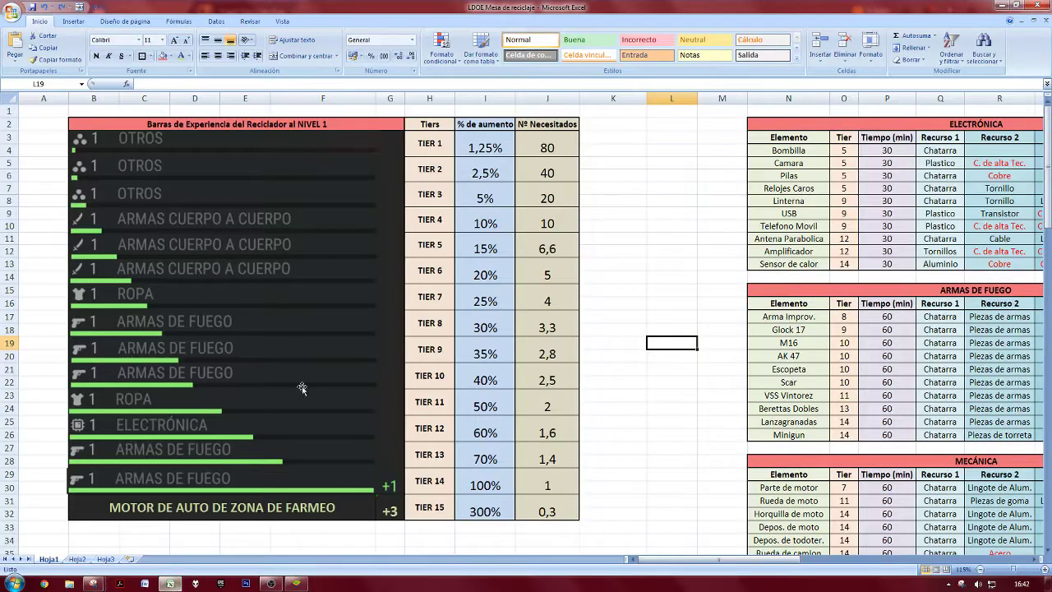
pyautogui.hotkey('ctrl', 'v')
pyautogui.press('Escape')
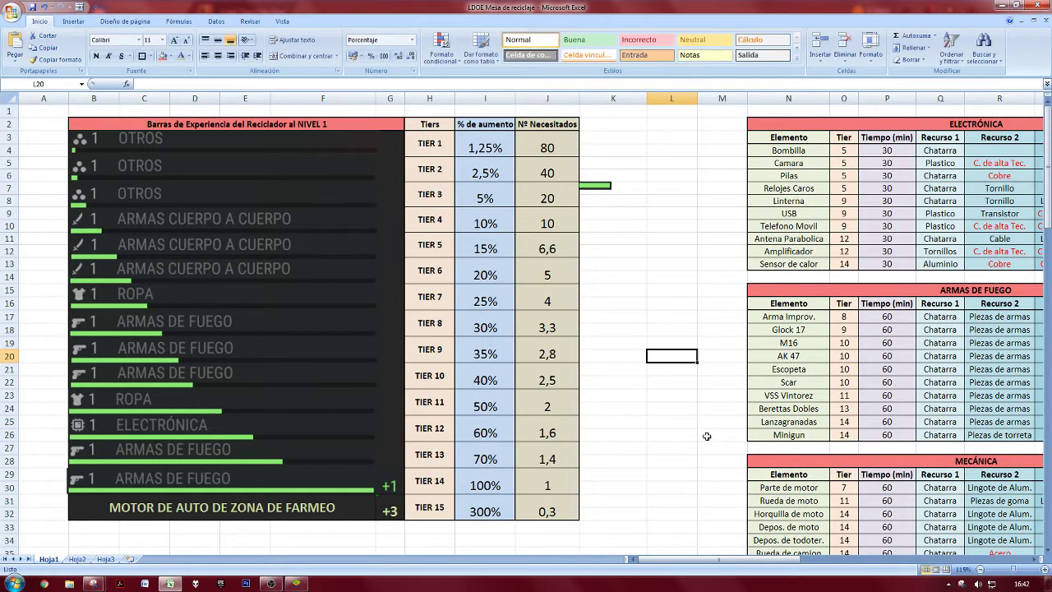
# Look up the recycled item's row and values in the item tables at the far end of the sheet.
pyautogui.moveTo(734, 559); pyautogui.dragTo(952, 559)
pyautogui.moveTo(686, 397); pyautogui.dragTo(755, 396)
pyautogui.click(755, 396)
pyautogui.moveTo(843, 559); pyautogui.dragTo(641, 559)
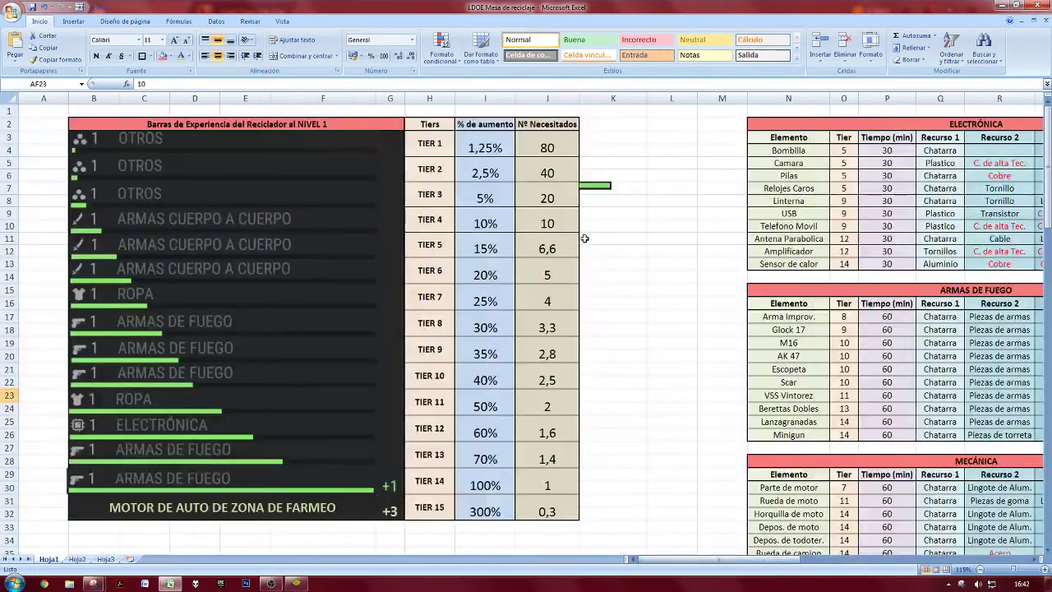
# Move the pasted green segment directly above the TIER 4 experience bar so their lengths can be compared.
pyautogui.click(597, 188)
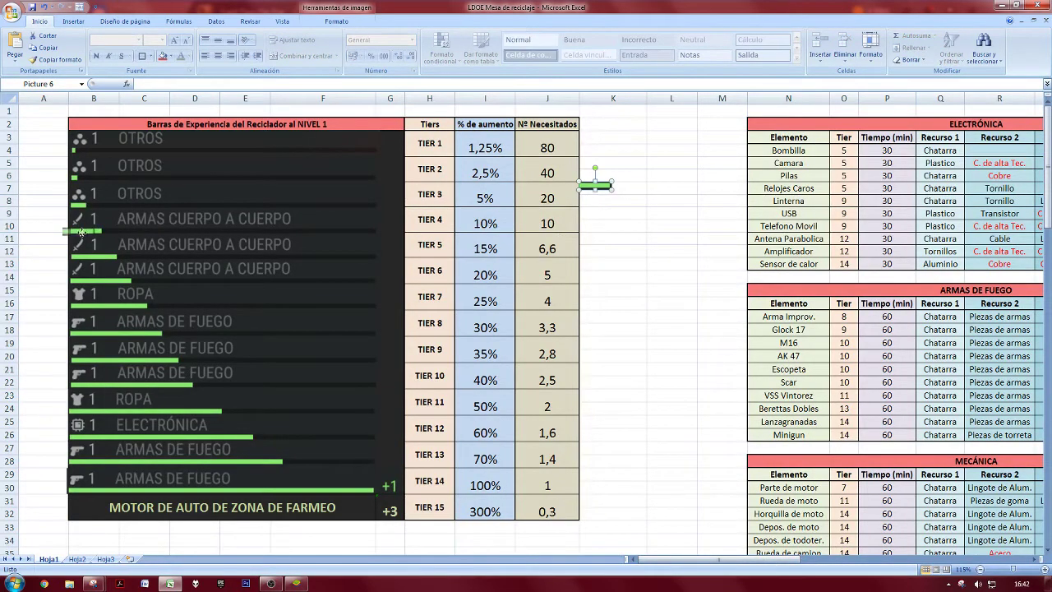
pyautogui.click(82, 278)
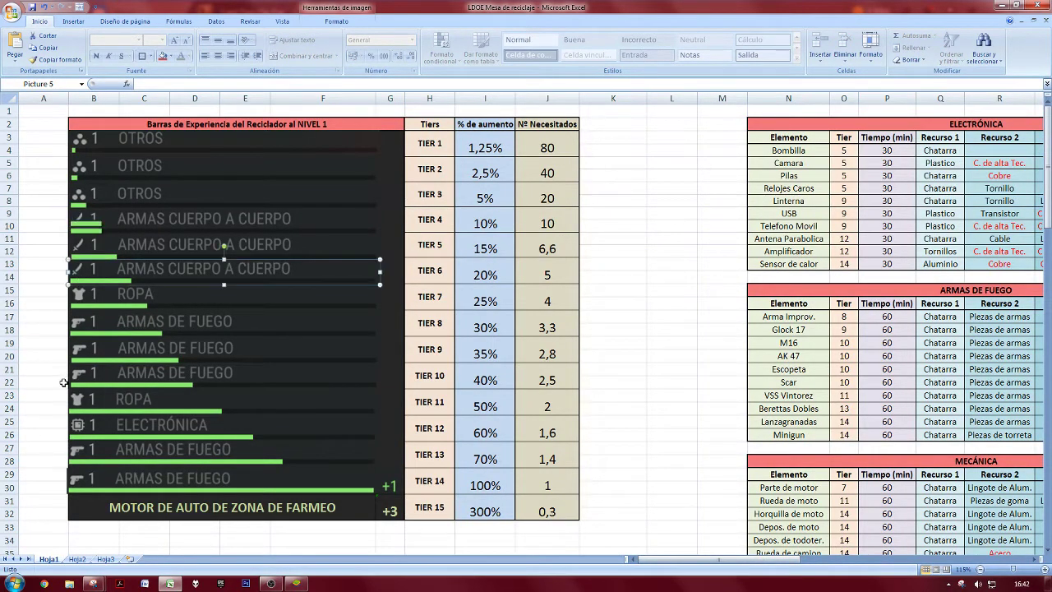
# Delete the green bar segment pasted above the TIER 4 experience bar.
pyautogui.click(102, 229)
pyautogui.press('Delete')
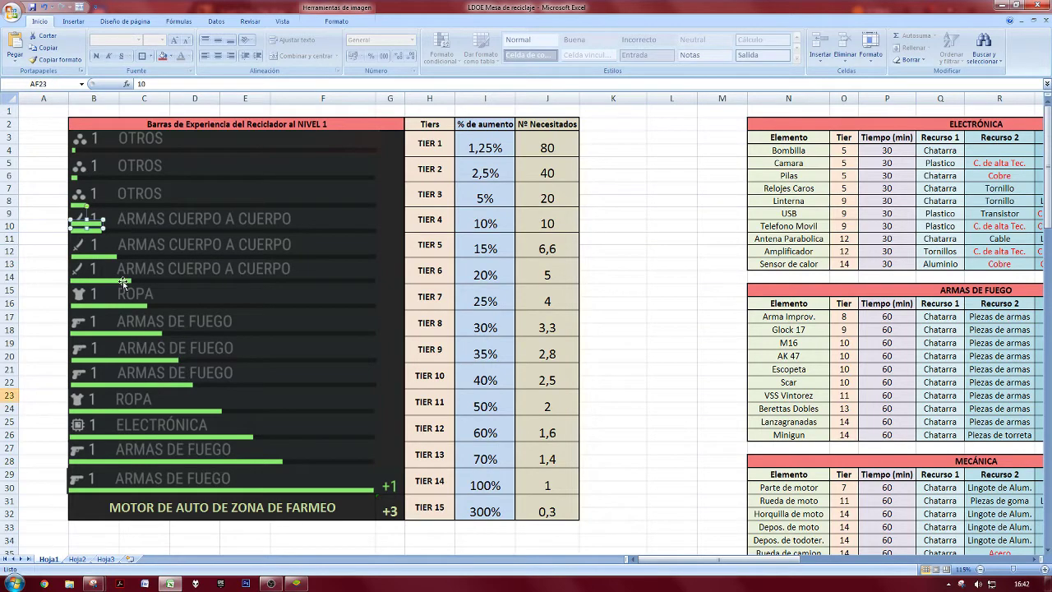
# Switch to the game in BlueStacks and close the recycler window.
pyautogui.click(268, 584)
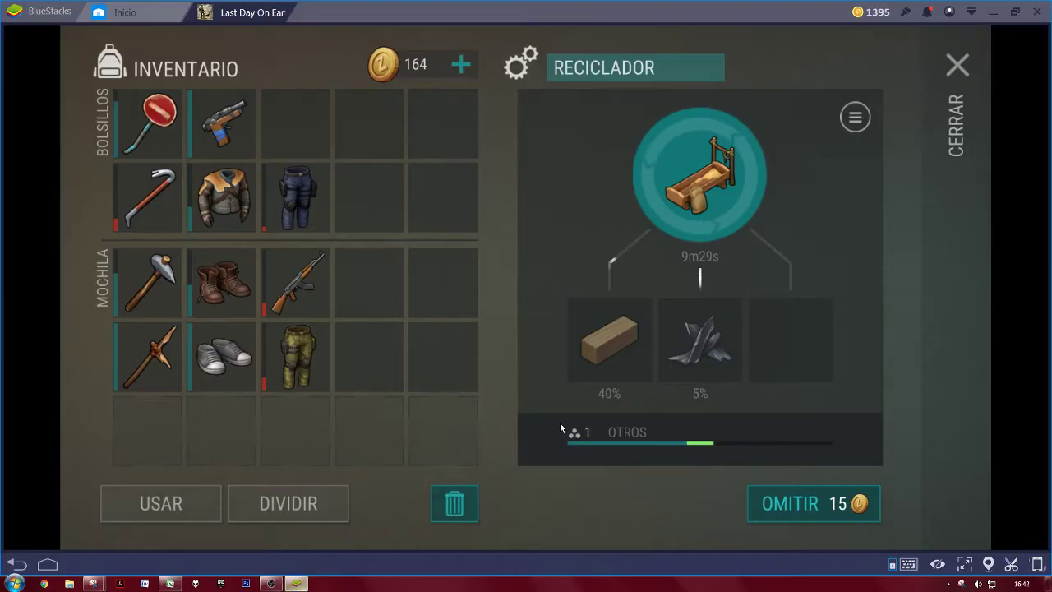
pyautogui.moveTo(717, 190); pyautogui.dragTo(441, 283)
pyautogui.press('Escape')
pyautogui.press('a')
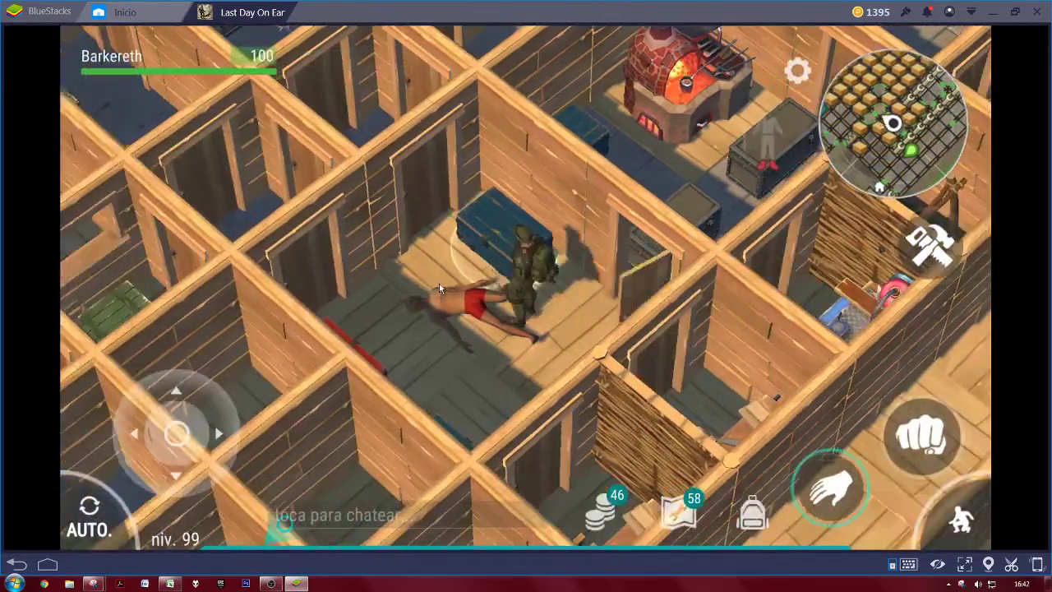
pyautogui.press('space')
pyautogui.click(440, 287)
pyautogui.click(440, 288)
# Switch back to the Excel workbook and bring the full ELECTRÓNICA item table into view.
pyautogui.hotkey('alt', 'Tab')
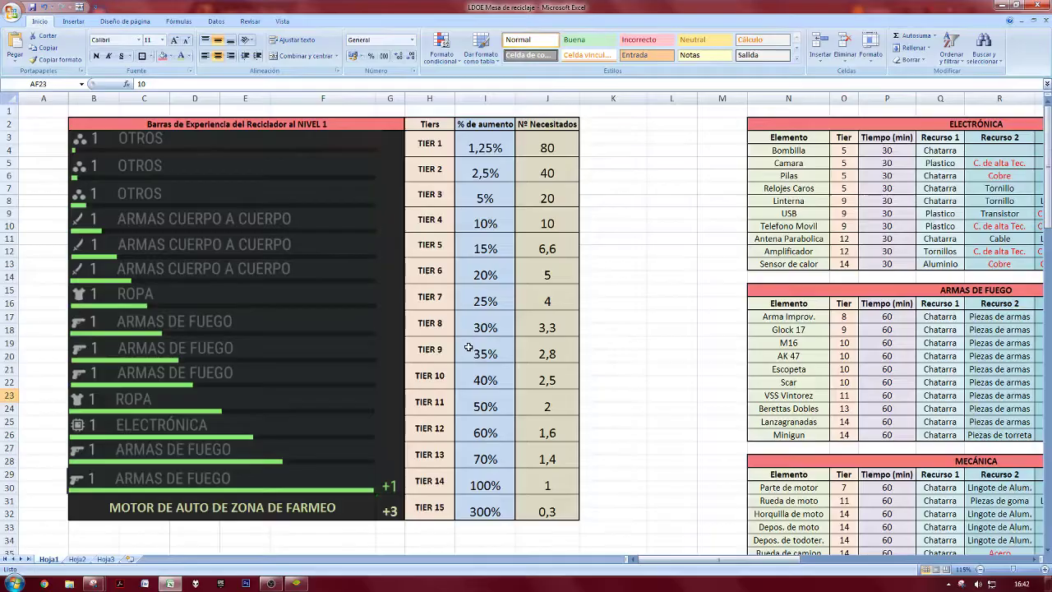
pyautogui.click(585, 386)
pyautogui.click(528, 473)
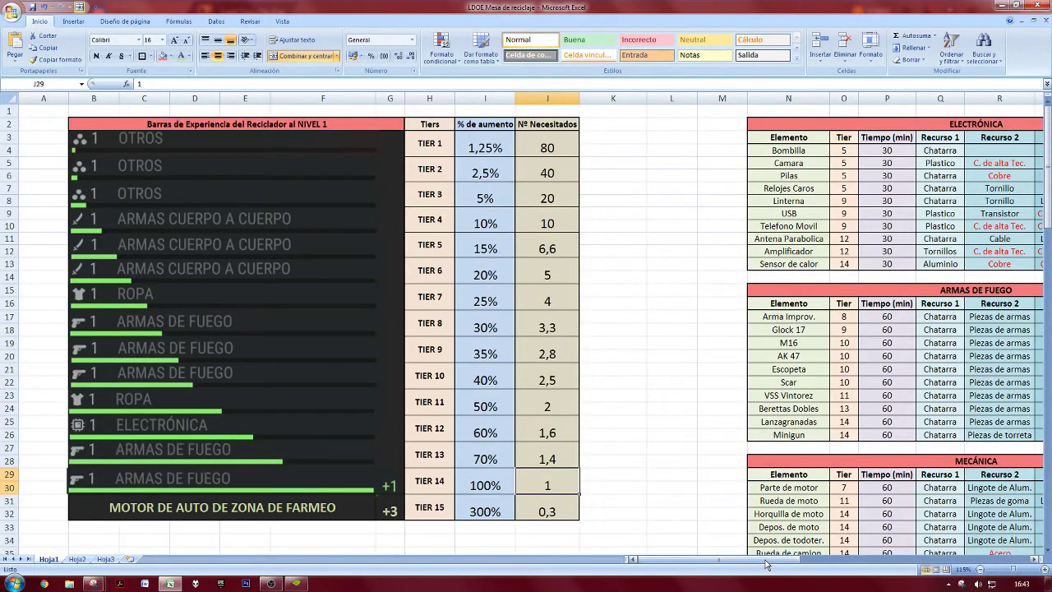
pyautogui.moveTo(761, 563); pyautogui.dragTo(833, 561)
pyautogui.scroll(-3, 626, 479)
pyautogui.scroll(3, 625, 479)
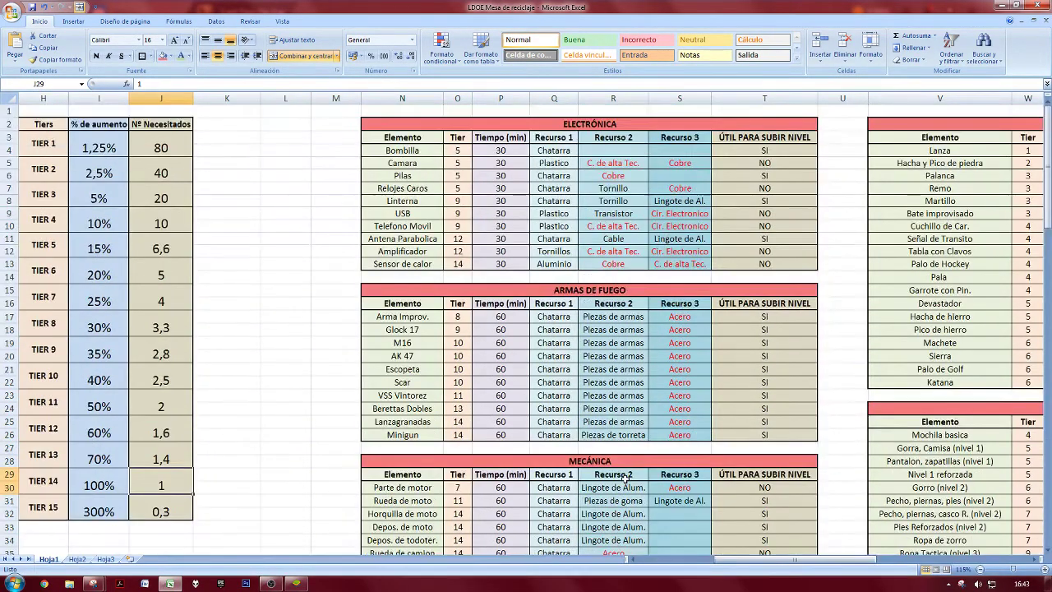
pyautogui.moveTo(500, 132); pyautogui.dragTo(371, 264)
pyautogui.click(372, 264)
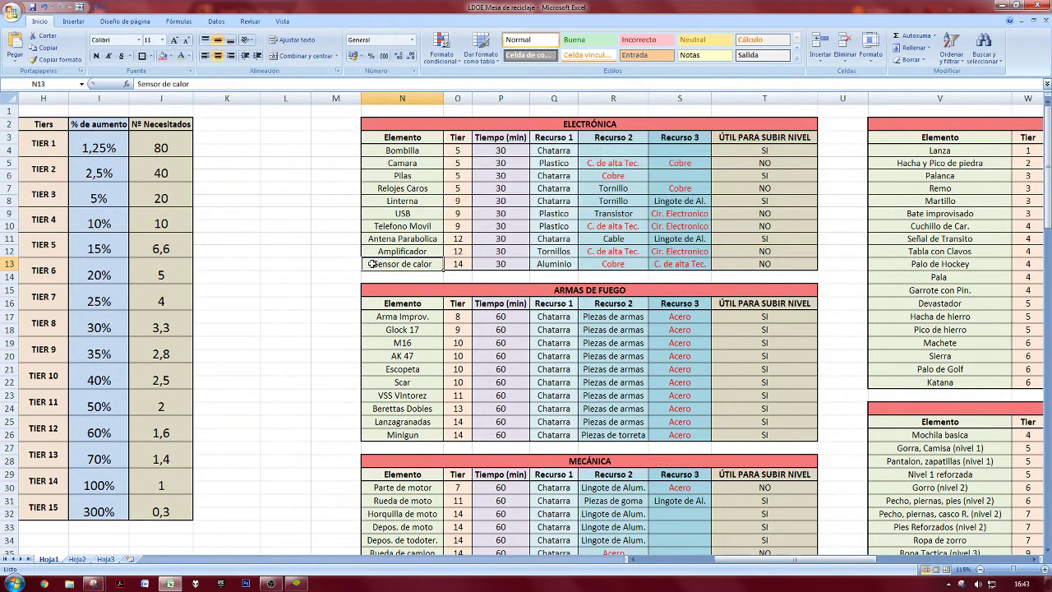
pyautogui.click(554, 125)
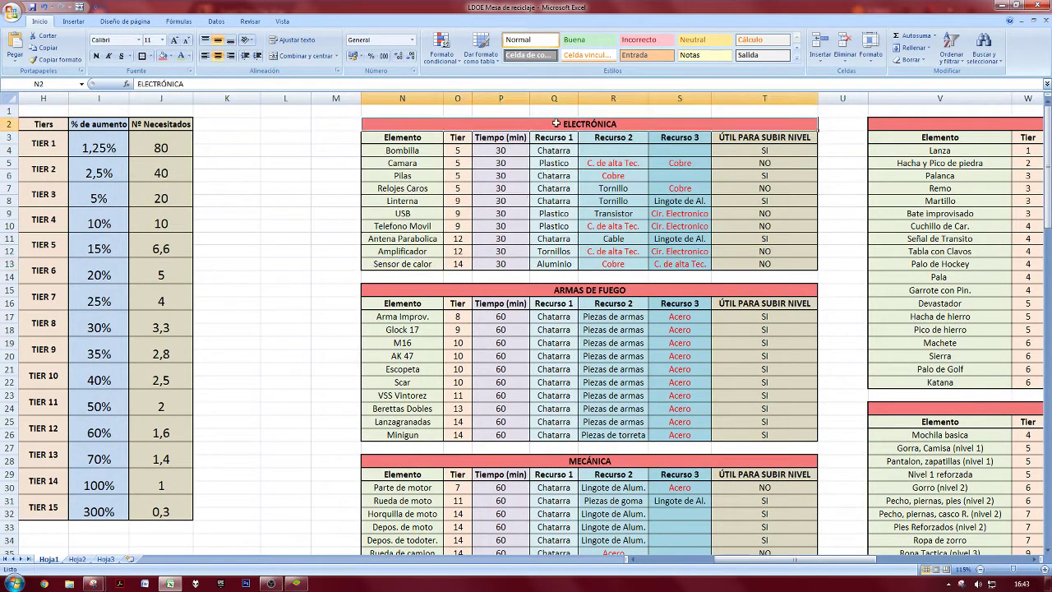
# Return to the game in BlueStacks, open the recycler and show its list of category levels.
pyautogui.click(299, 583)
pyautogui.press('d')
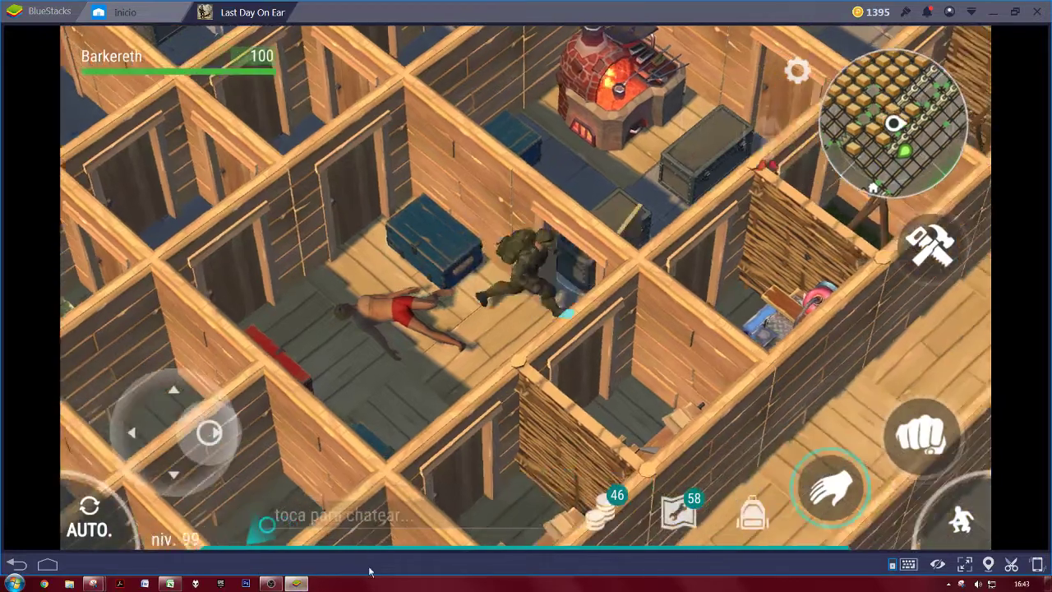
pyautogui.press('e')
pyautogui.click(854, 125)
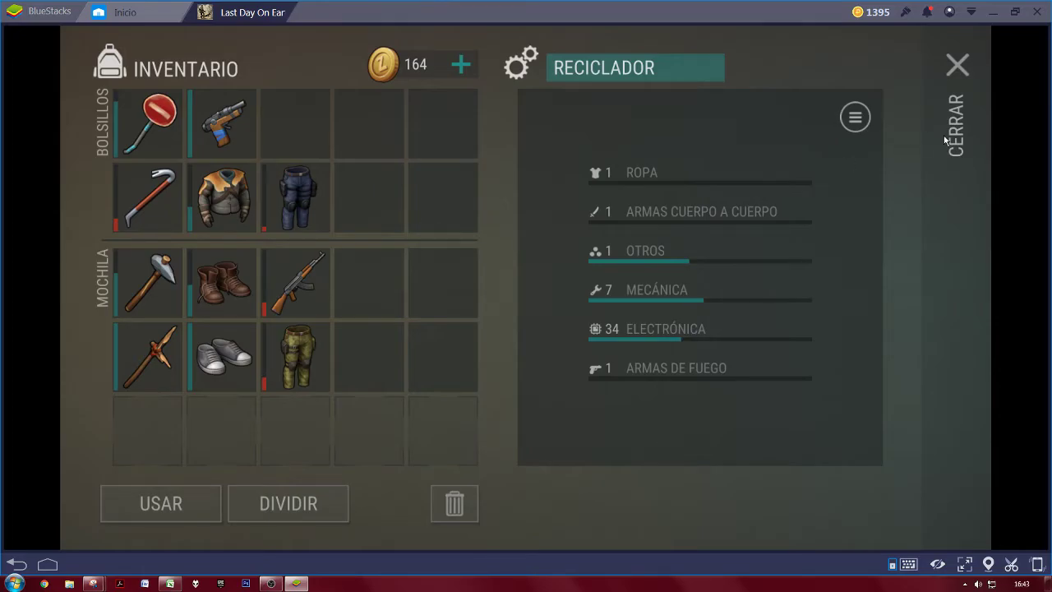
# Switch back to the Excel workbook and examine the items and their tiers in the ELECTRÓNICA table.
pyautogui.hotkey('alt', 'Tab')
pyautogui.click(450, 294)
pyautogui.click(586, 129)
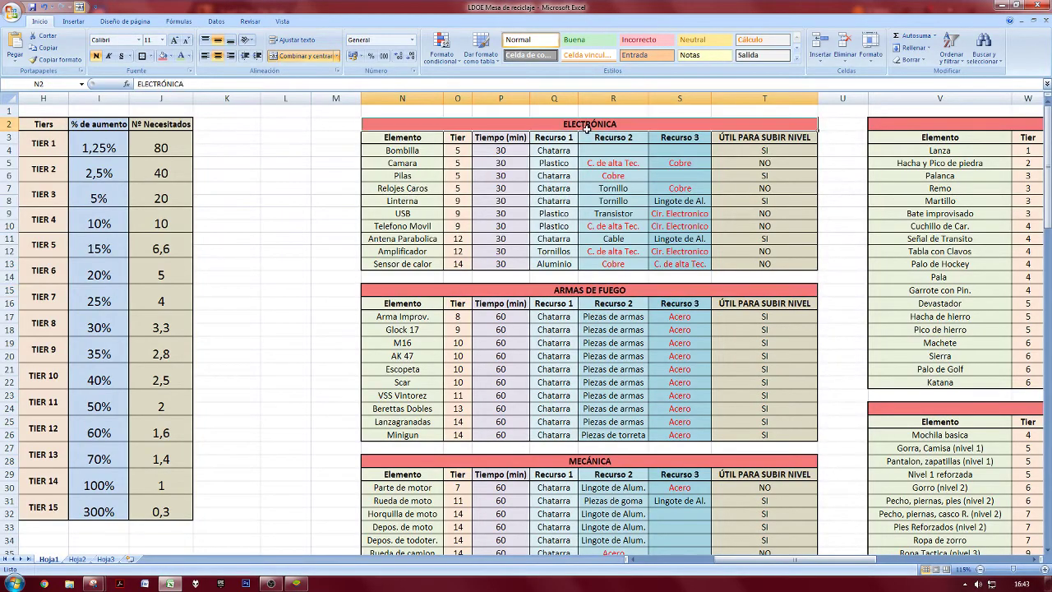
pyautogui.moveTo(579, 123); pyautogui.dragTo(568, 182)
pyautogui.click(556, 164)
pyautogui.moveTo(415, 189); pyautogui.dragTo(452, 192)
pyautogui.click(452, 161)
pyautogui.click(440, 192)
pyautogui.click(441, 203)
pyautogui.click(460, 203)
pyautogui.click(455, 260)
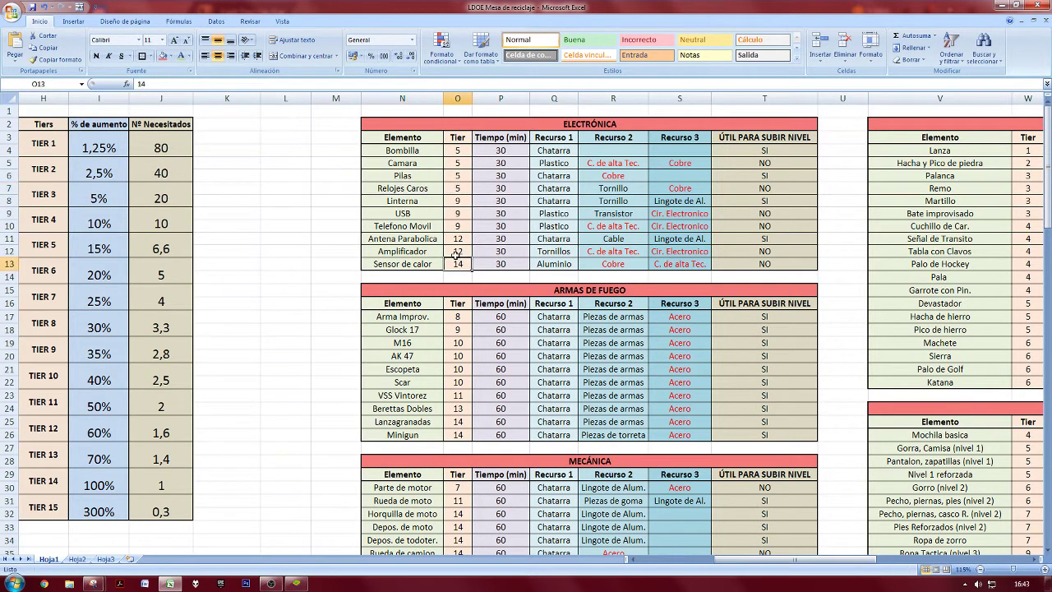
# Examine the recycling times, first resources and ÚTIL PARA SUBIR NIVEL entries of the ELECTRÓNICA items.
pyautogui.click(515, 185)
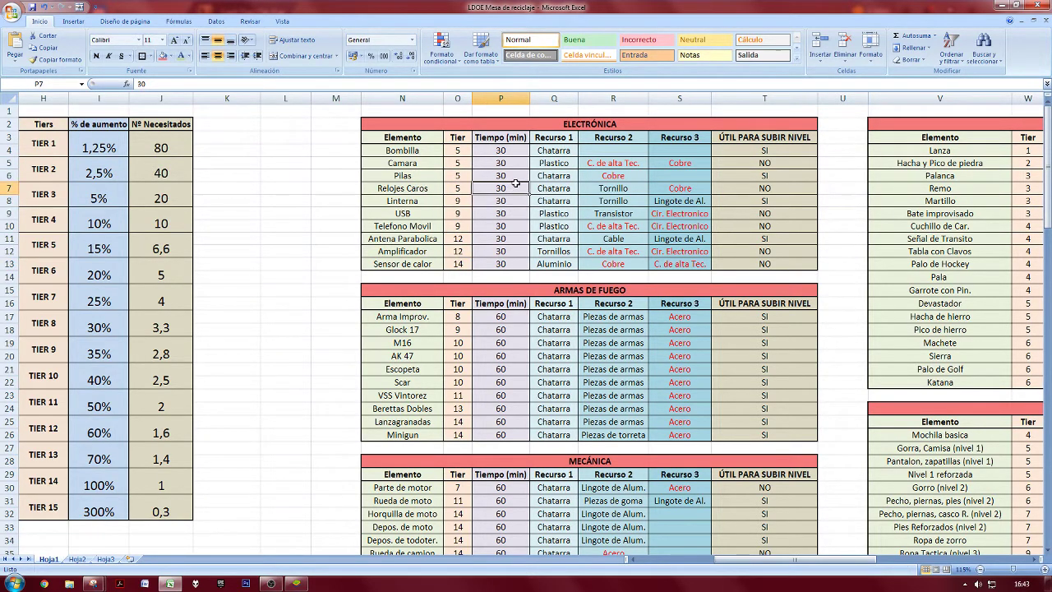
pyautogui.moveTo(514, 152); pyautogui.dragTo(524, 263)
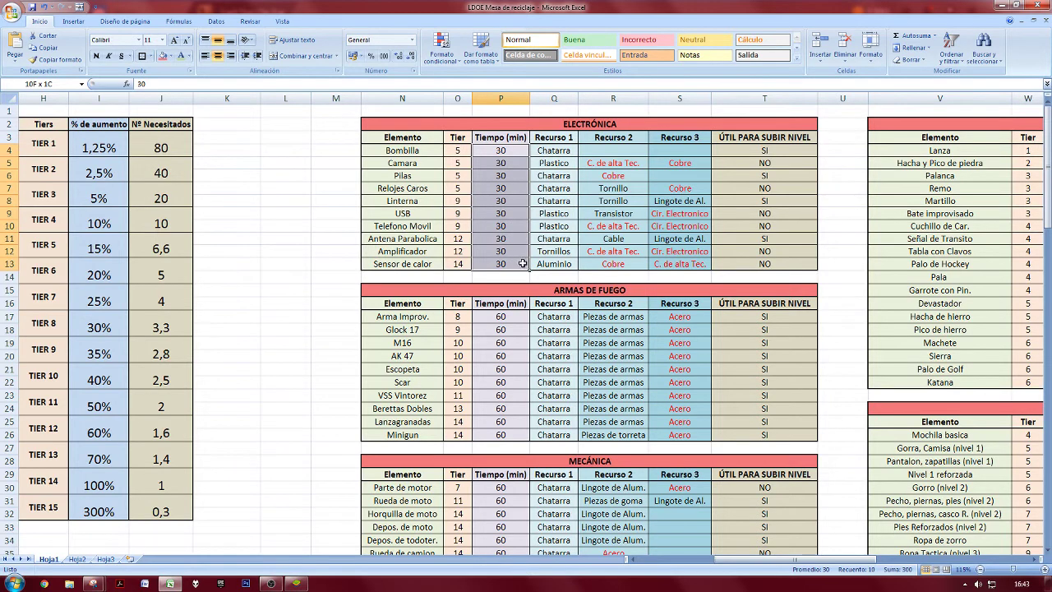
pyautogui.click(569, 152)
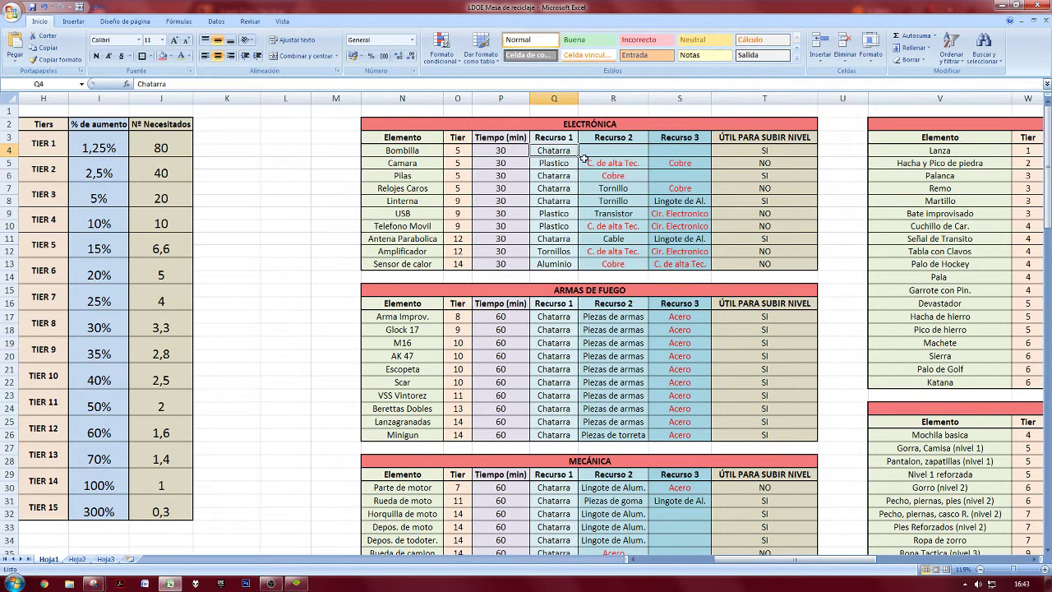
pyautogui.click(755, 155)
pyautogui.click(761, 167)
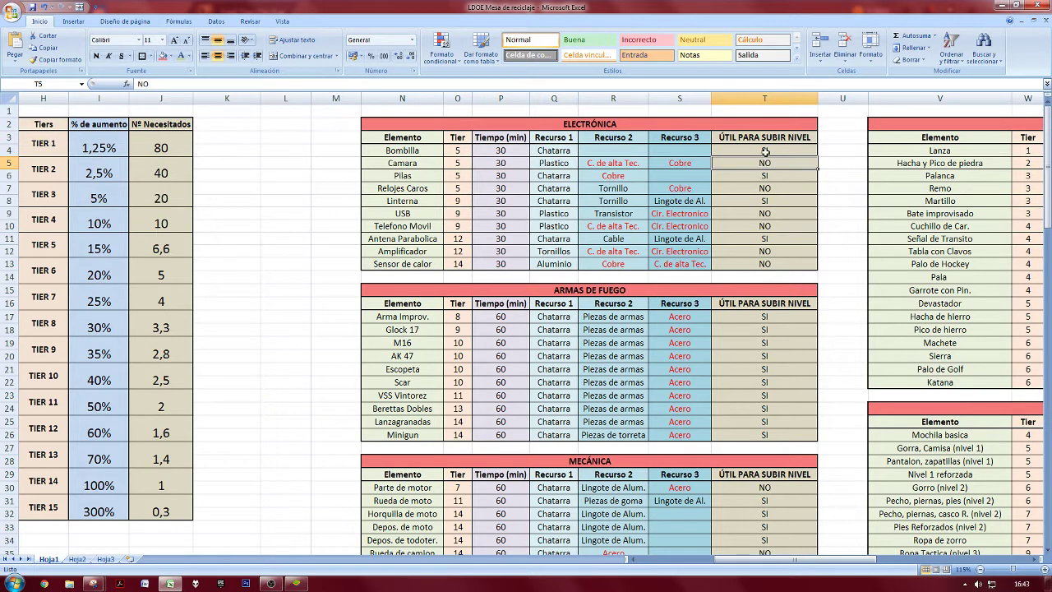
pyautogui.click(765, 152)
pyautogui.click(782, 160)
pyautogui.click(539, 153)
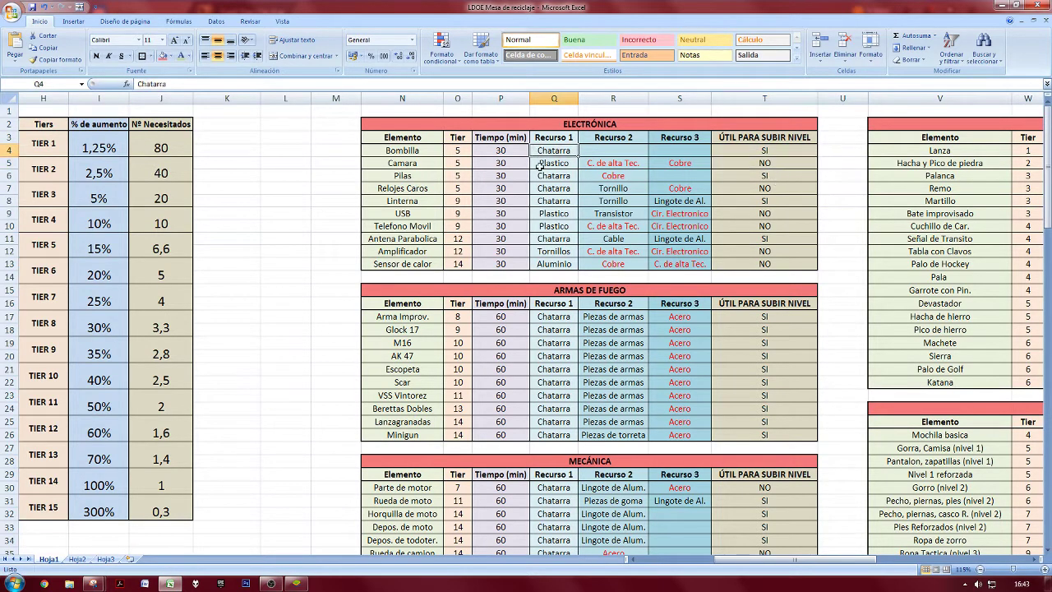
pyautogui.click(554, 178)
pyautogui.click(468, 155)
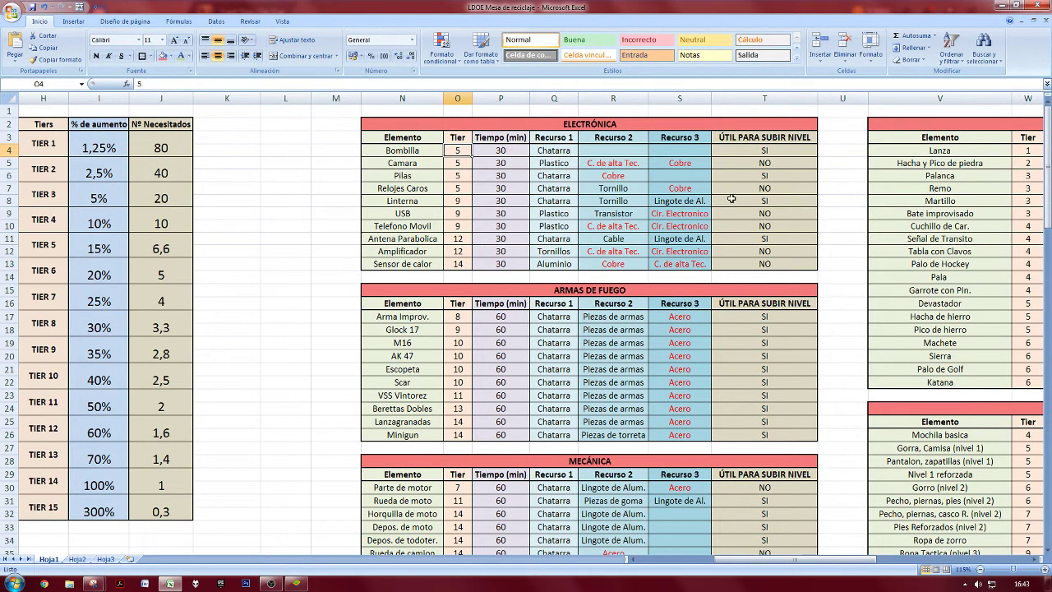
# Compare the Linterna, Pilas, Camara and Relojes Caros rows by their resources and usefulness for levelling up.
pyautogui.click(758, 201)
pyautogui.moveTo(773, 201); pyautogui.dragTo(442, 198)
pyautogui.click(593, 238)
pyautogui.click(778, 198)
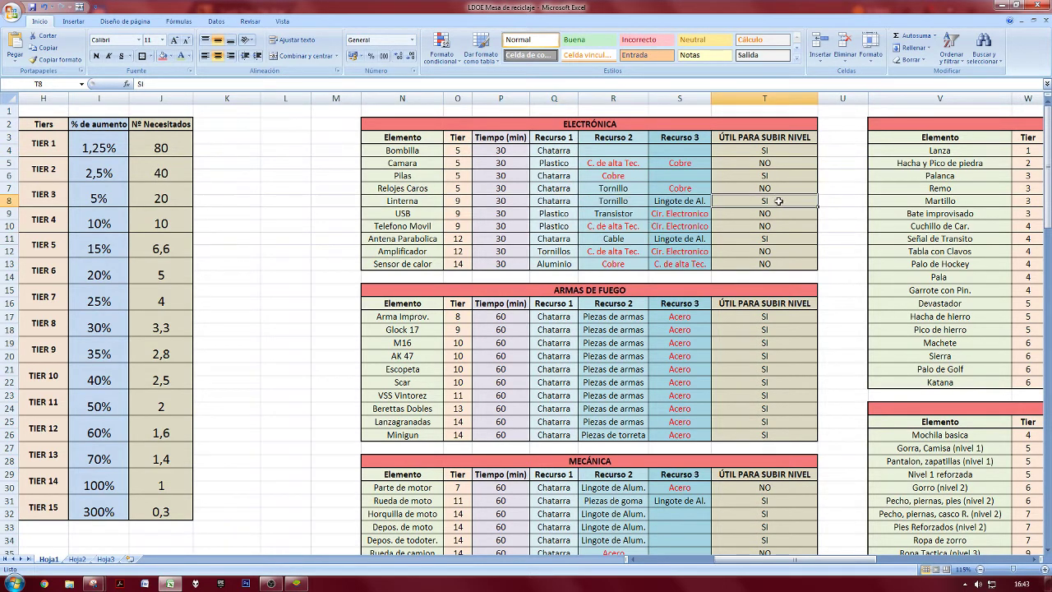
pyautogui.click(778, 189)
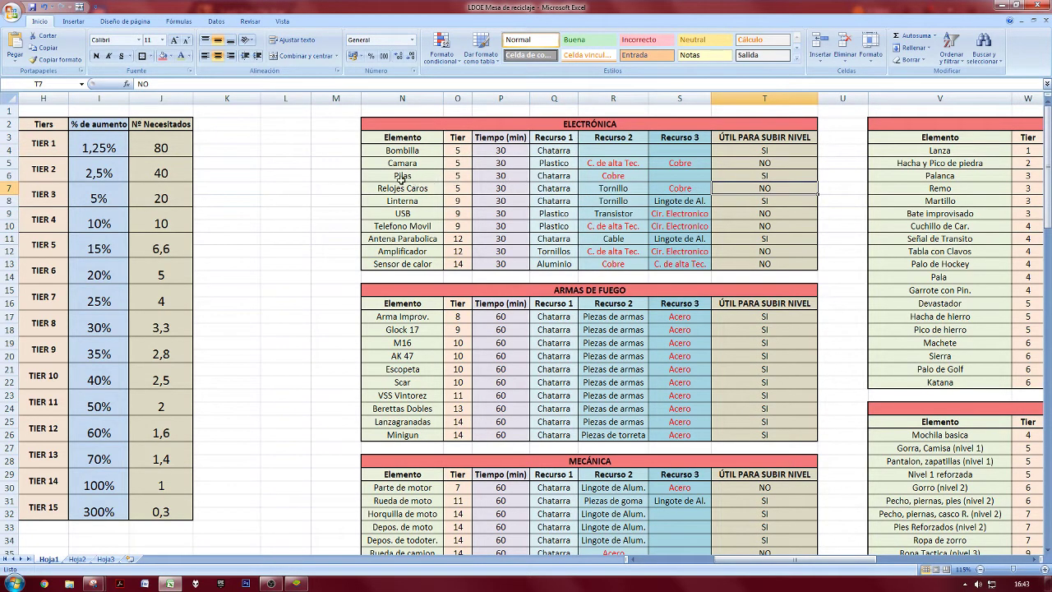
pyautogui.moveTo(401, 178); pyautogui.dragTo(751, 178)
pyautogui.click(751, 178)
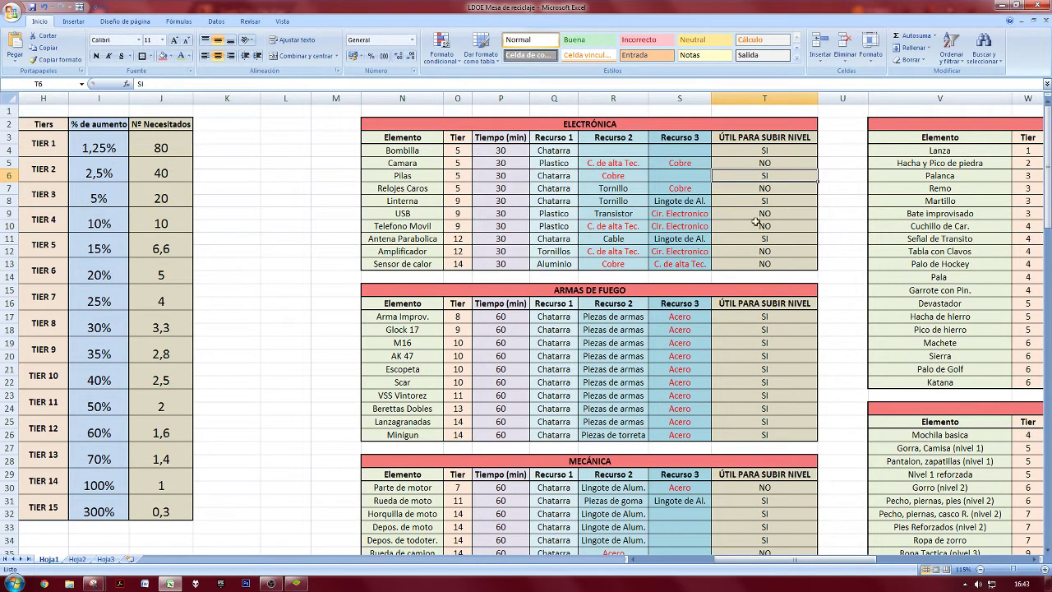
pyautogui.click(612, 174)
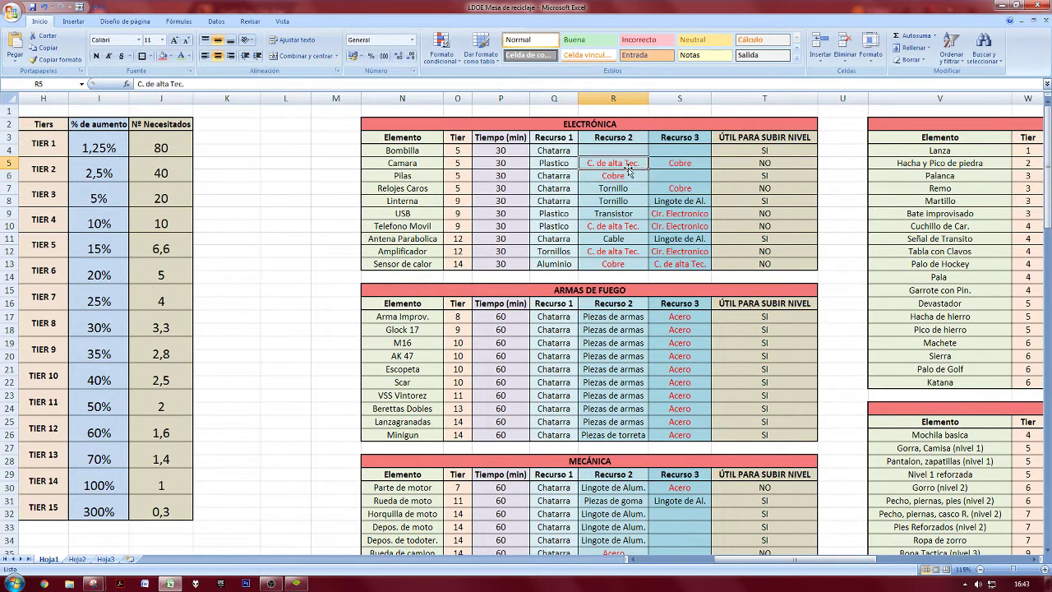
pyautogui.click(416, 166)
pyautogui.click(678, 178)
pyautogui.click(695, 189)
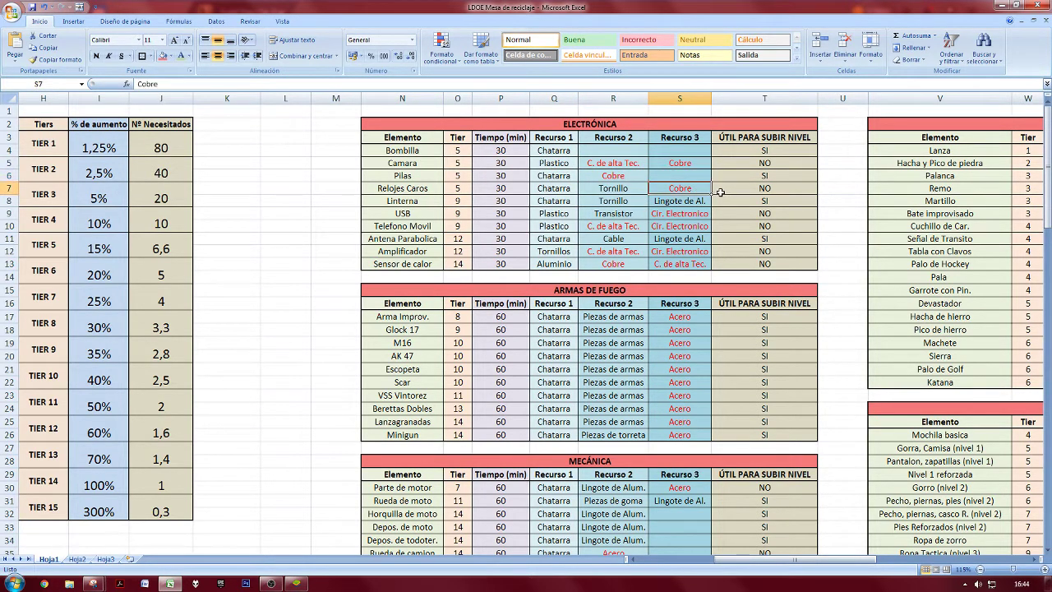
# Examine the criteria in the UTIL PARA SUBIR DE NIVEL table below the item tables.
pyautogui.scroll(-8, 725, 190)
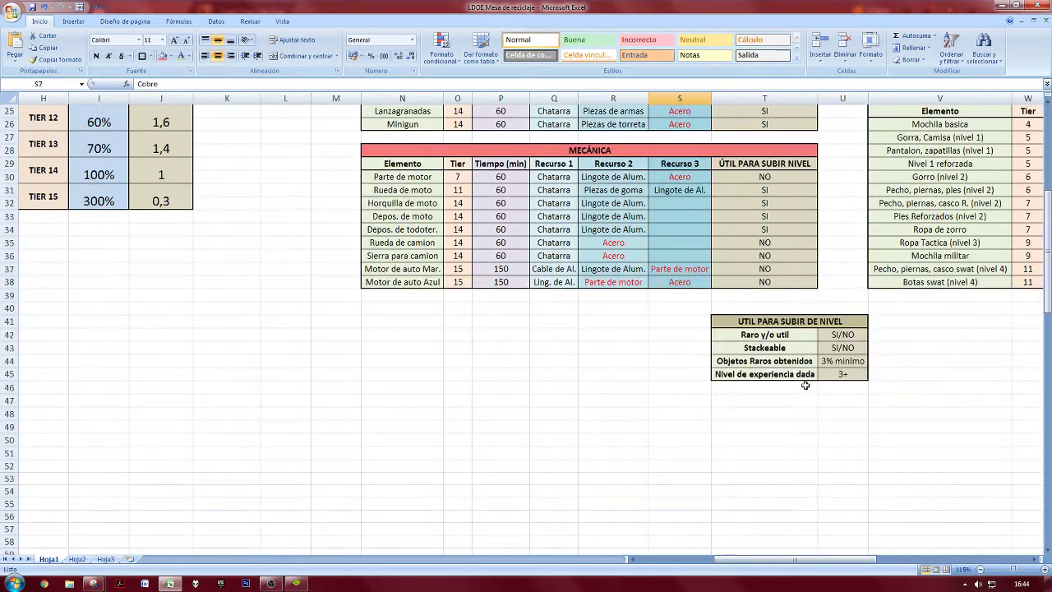
pyautogui.click(806, 374)
pyautogui.moveTo(790, 323); pyautogui.dragTo(792, 374)
pyautogui.click(795, 391)
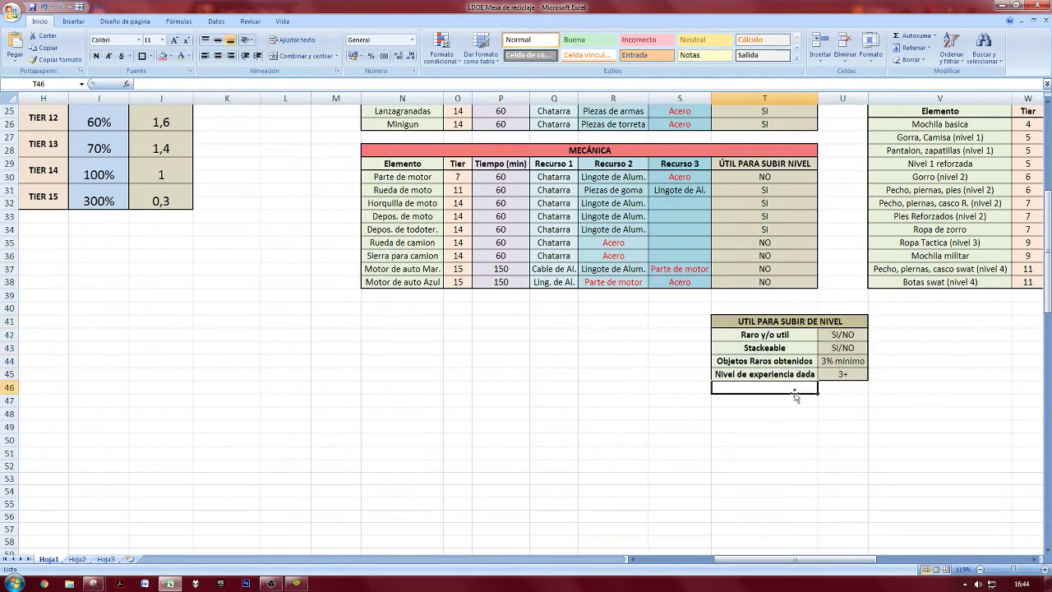
pyautogui.click(796, 334)
pyautogui.click(828, 337)
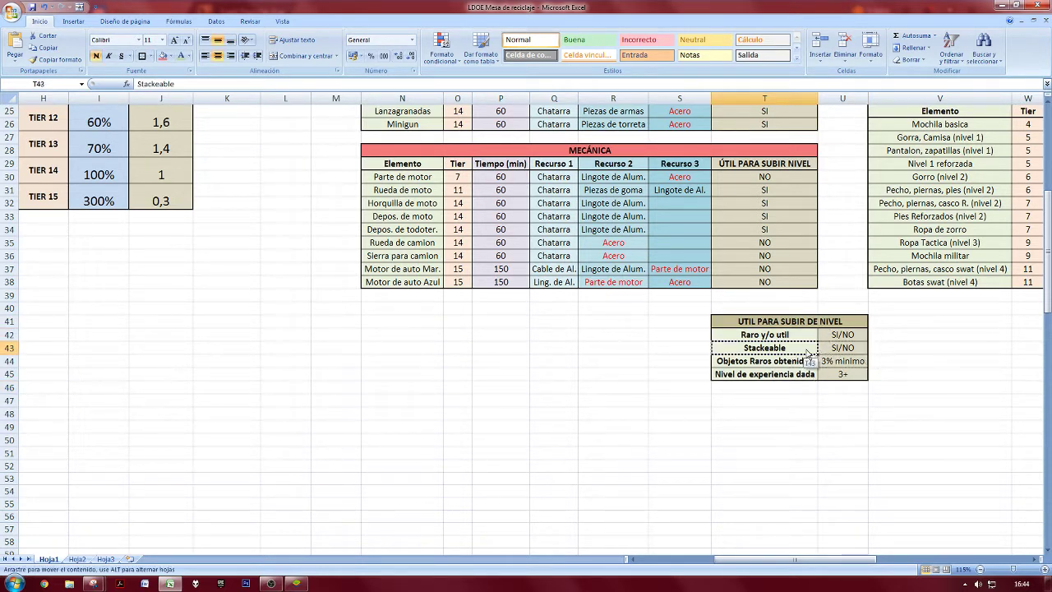
pyautogui.click(800, 352)
pyautogui.click(789, 387)
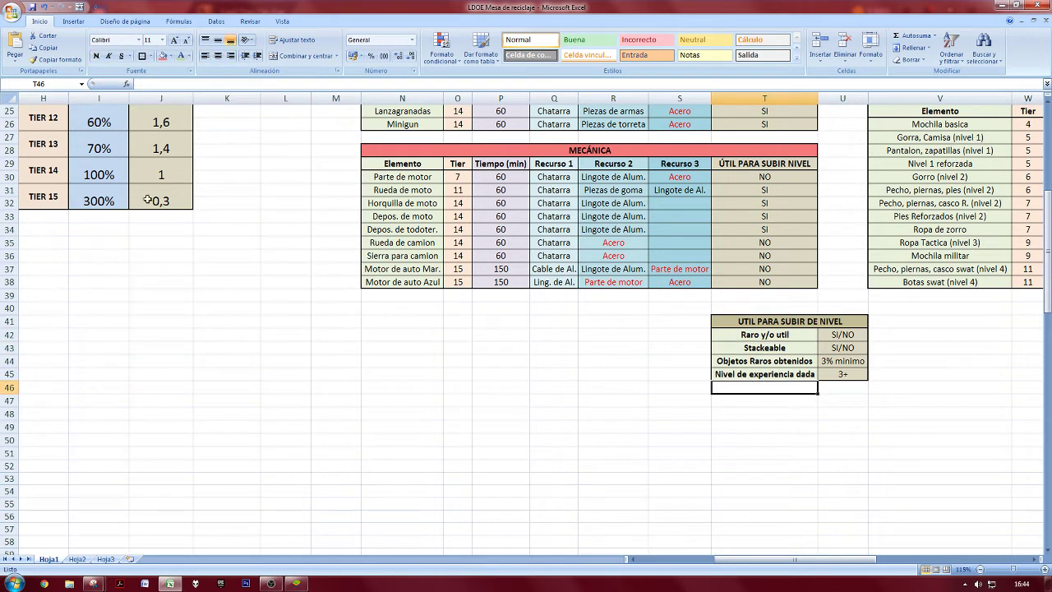
pyautogui.click(407, 243)
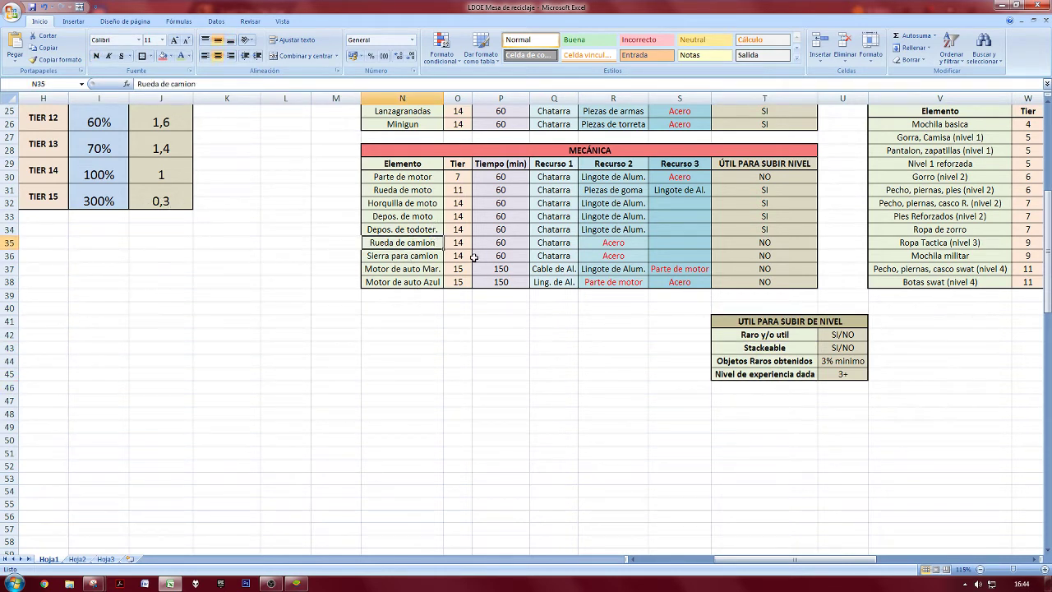
pyautogui.click(742, 362)
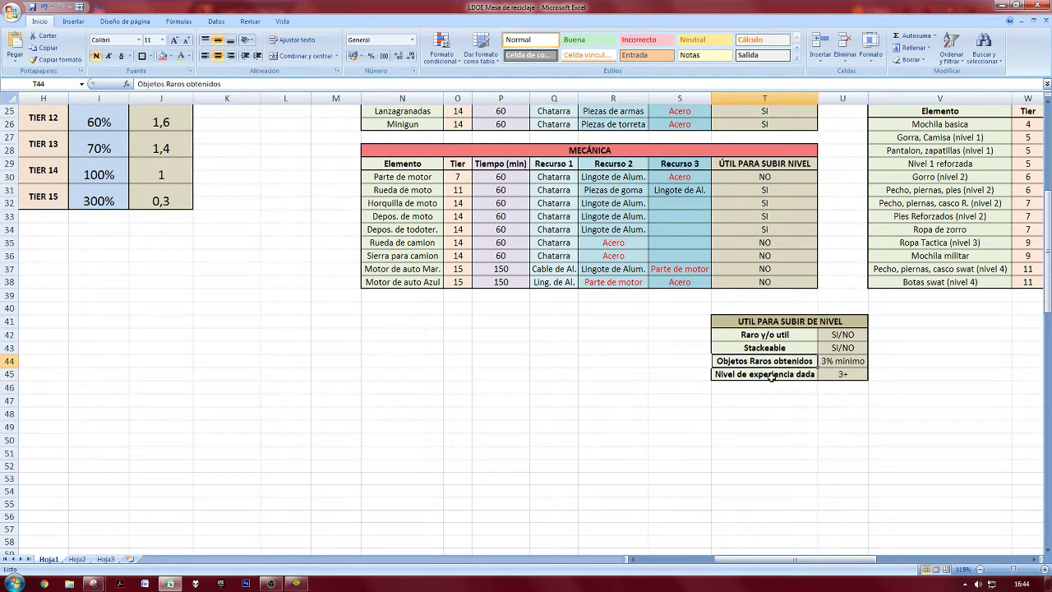
pyautogui.click(831, 361)
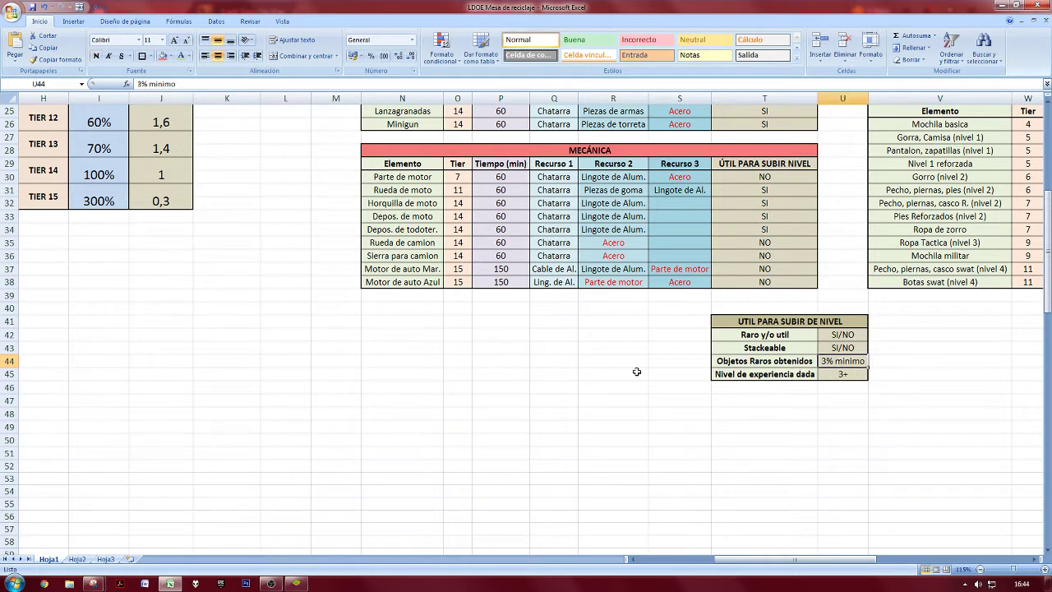
# Review the rare resources marked in red under Recurso 2 and Recurso 3 of the ELECTRÓNICA table.
pyautogui.scroll(8, 637, 371)
pyautogui.click(667, 201)
pyautogui.moveTo(678, 162)
pyautogui.mouseDown()
pyautogui.moveTo(679, 263)
pyautogui.moveTo(681, 159)
pyautogui.mouseUp()
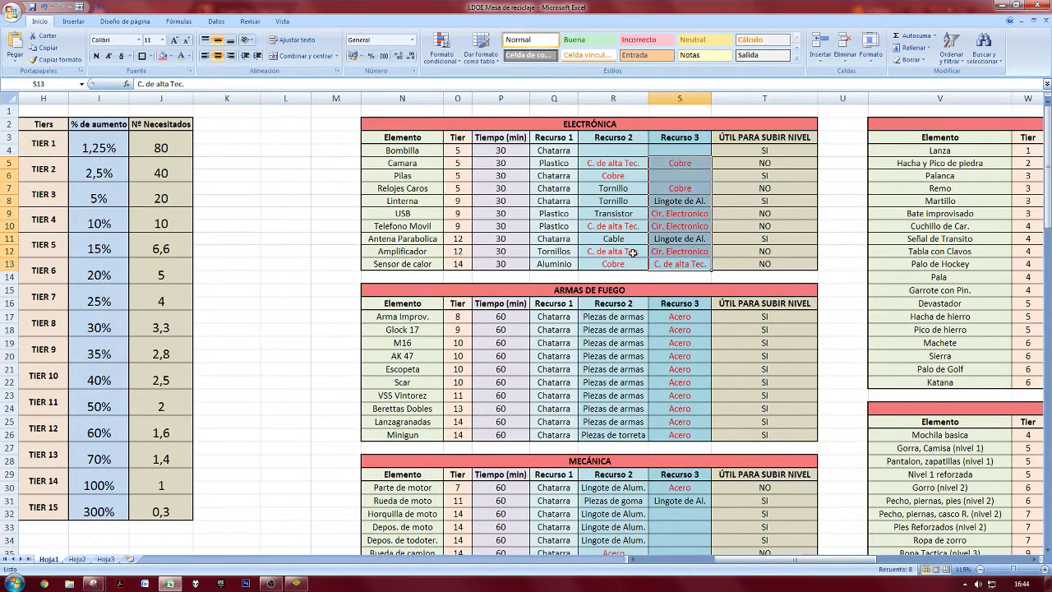
pyautogui.moveTo(631, 262); pyautogui.dragTo(679, 261)
pyautogui.click(667, 186)
pyautogui.click(672, 161)
pyautogui.click(693, 162)
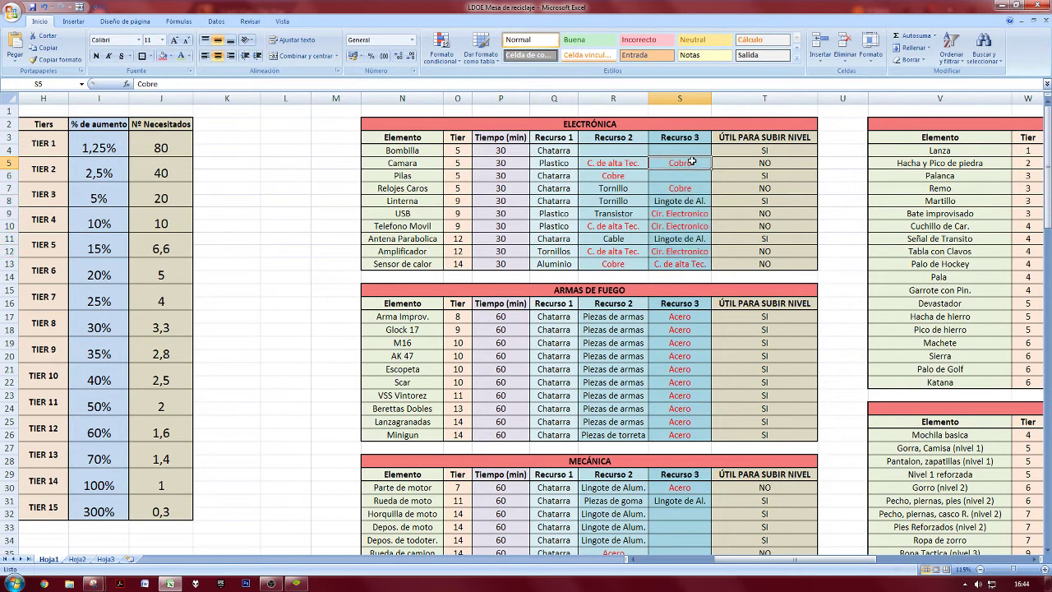
pyautogui.click(682, 189)
pyautogui.click(677, 225)
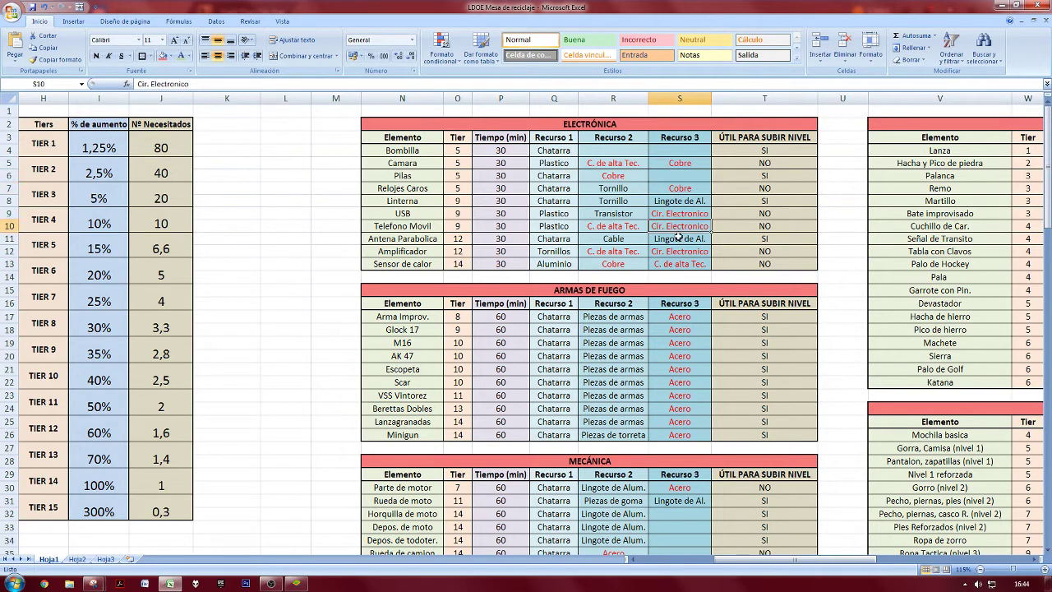
pyautogui.click(684, 215)
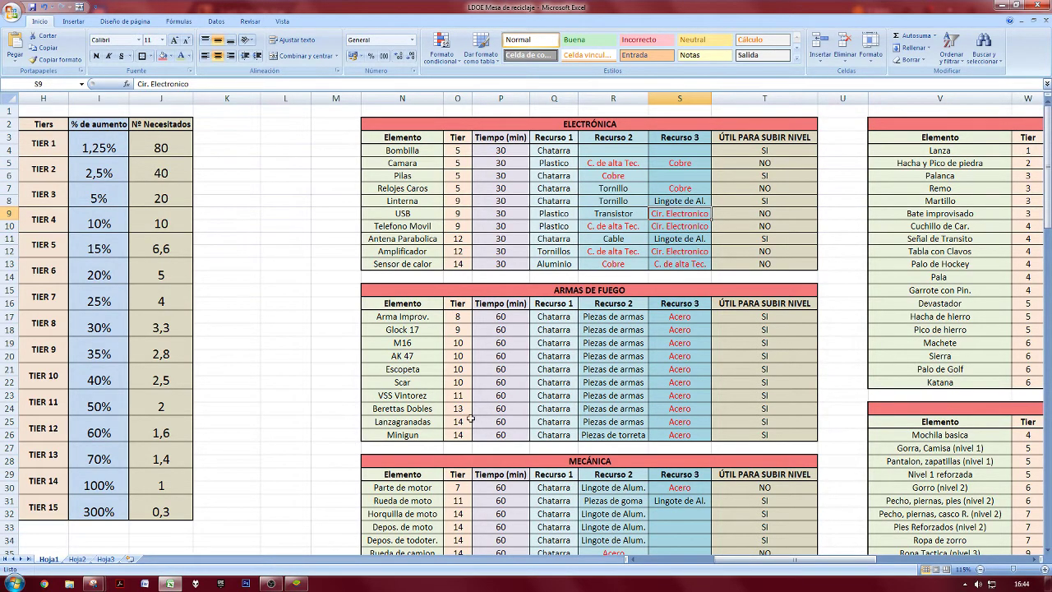
# Enter 11 in Q43 and 1% beside it in R43, in the empty area below the MECÁNICA table.
pyautogui.scroll(-6, 470, 419)
pyautogui.click(496, 425)
pyautogui.click(585, 426)
pyautogui.write('1')
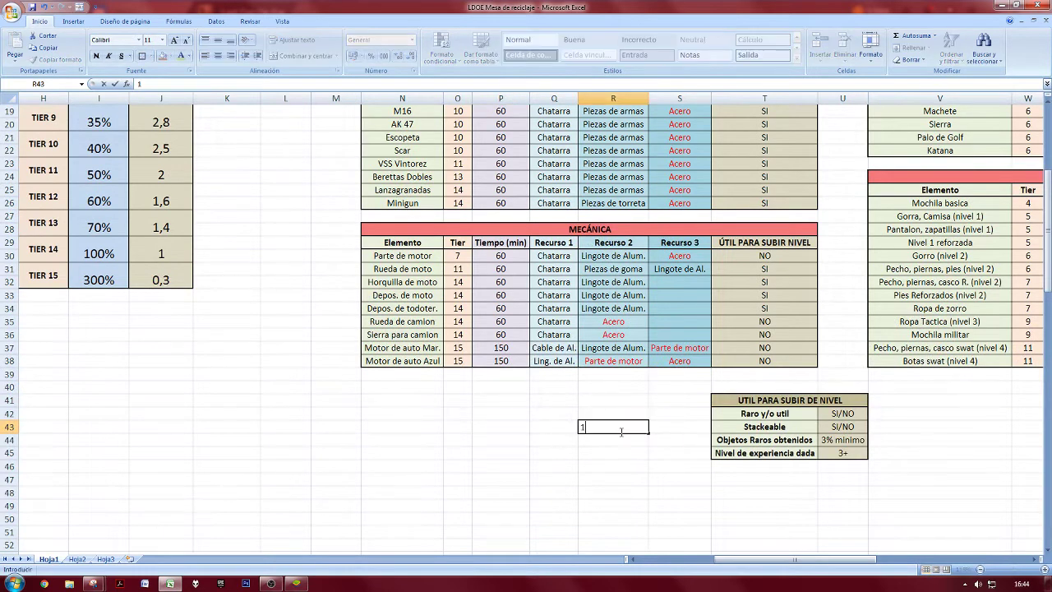
pyautogui.click(551, 431)
pyautogui.write('11')
pyautogui.press('Return')
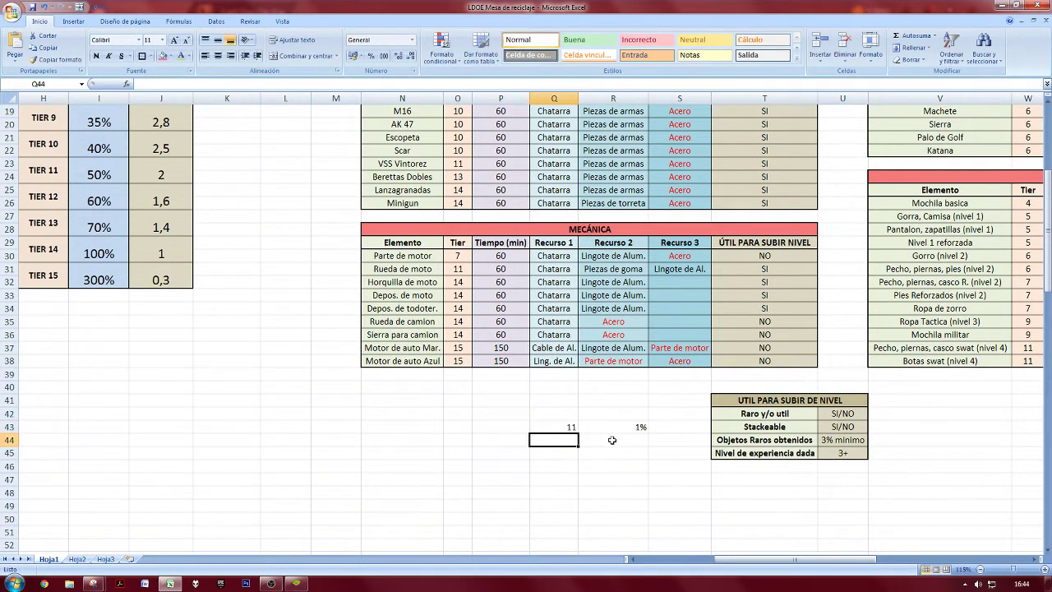
# Add the second row of the list with 21 in Q44 and 2% in R44.
pyautogui.click(612, 440)
pyautogui.write('25')
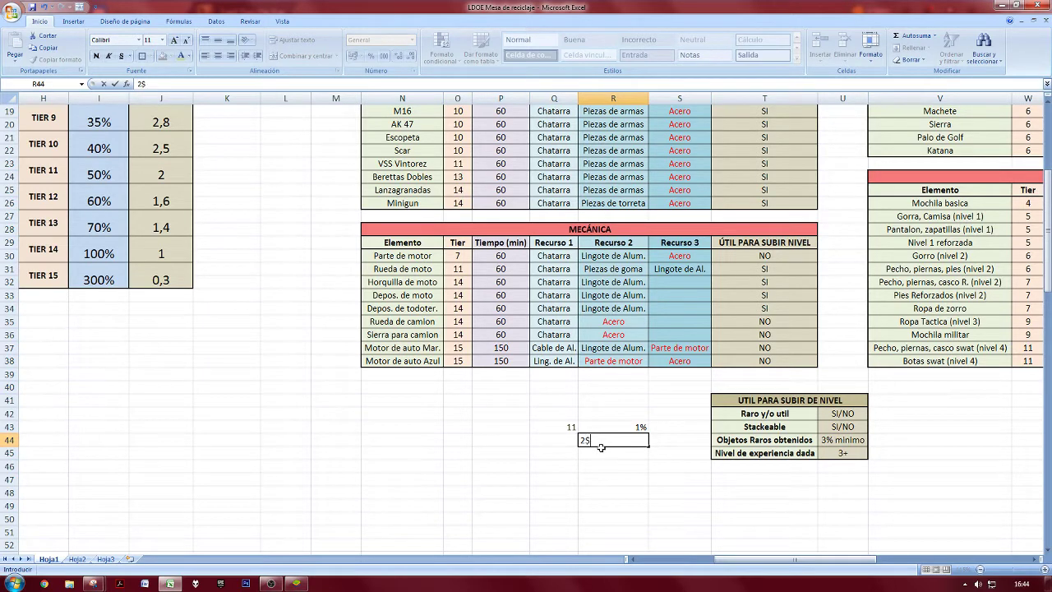
pyautogui.press('Left')
pyautogui.write('21')
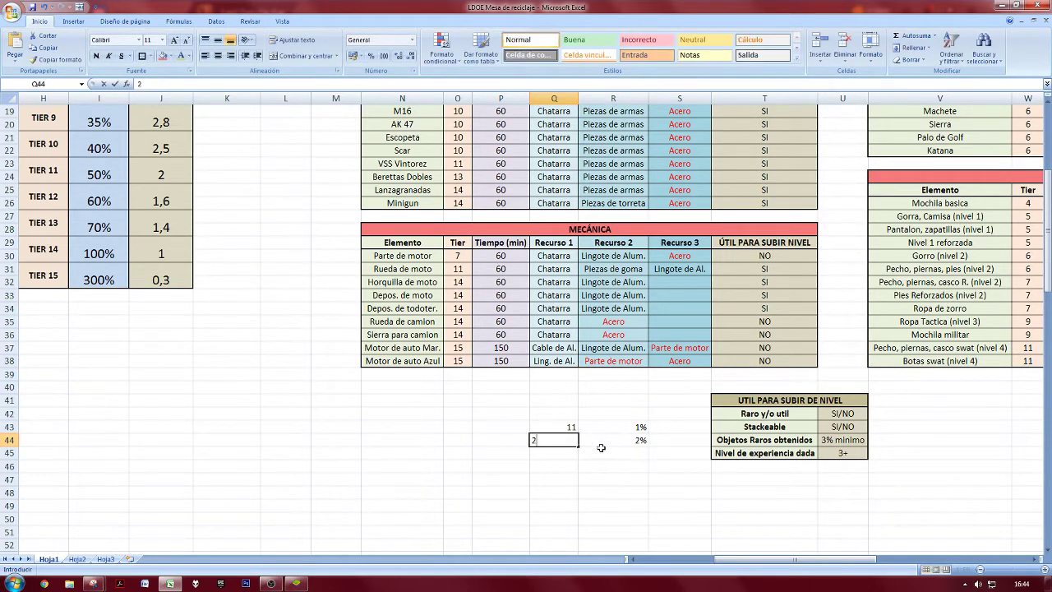
pyautogui.press('Return')
# Add the third row of the list with 31 in Q45 and 3% in R45.
pyautogui.press('Right')
pyautogui.write('3')
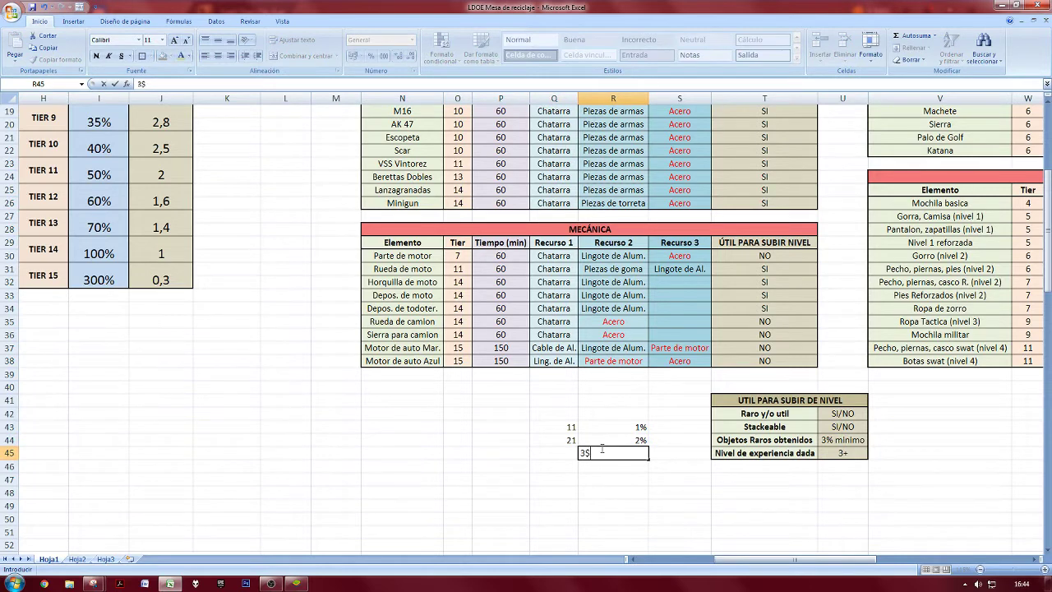
pyautogui.write('%')
pyautogui.press('Left')
pyautogui.write('31')
pyautogui.press('Return')
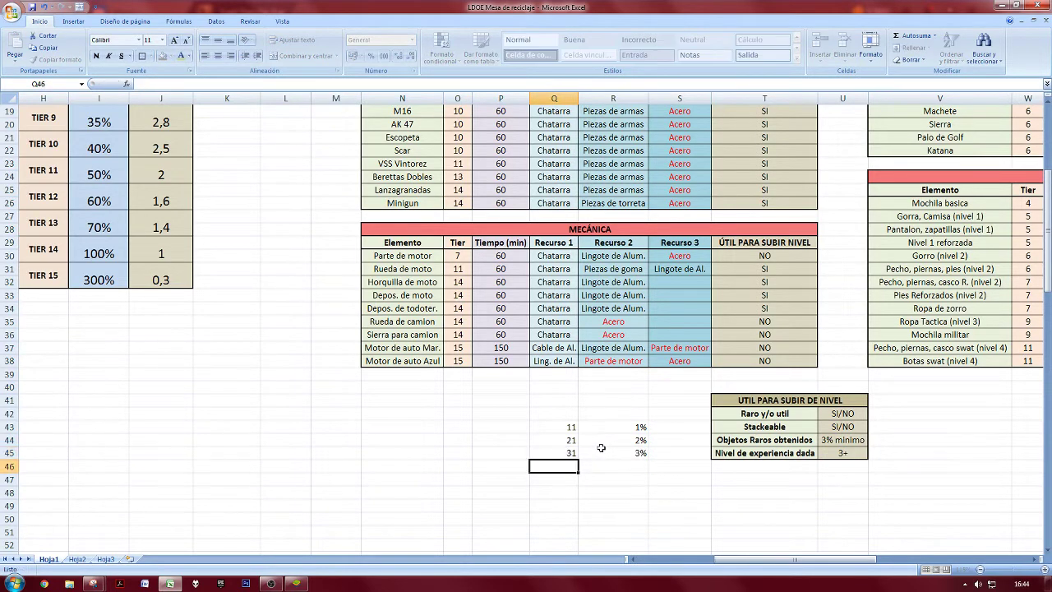
# Extend both number series down to row 47 and set Q47 to 50.
pyautogui.press('Right')
pyautogui.moveTo(563, 429); pyautogui.dragTo(647, 483)
pyautogui.click(626, 517)
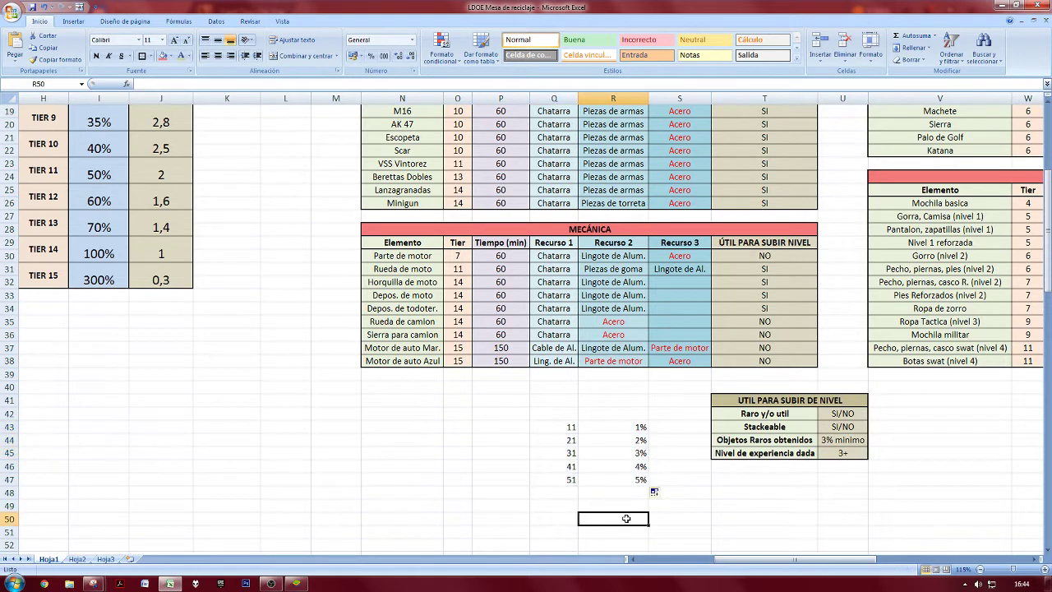
pyautogui.click(573, 480)
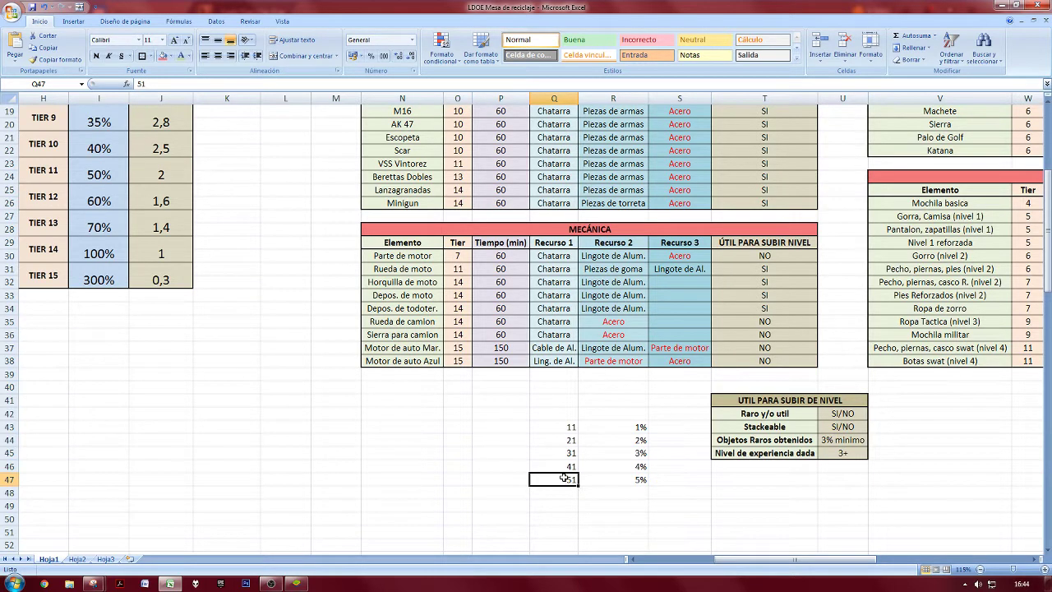
pyautogui.write('50')
# Examine the new level and percentage pairs alongside the Recurso 3 column of the MECÁNICA table.
pyautogui.click(622, 427)
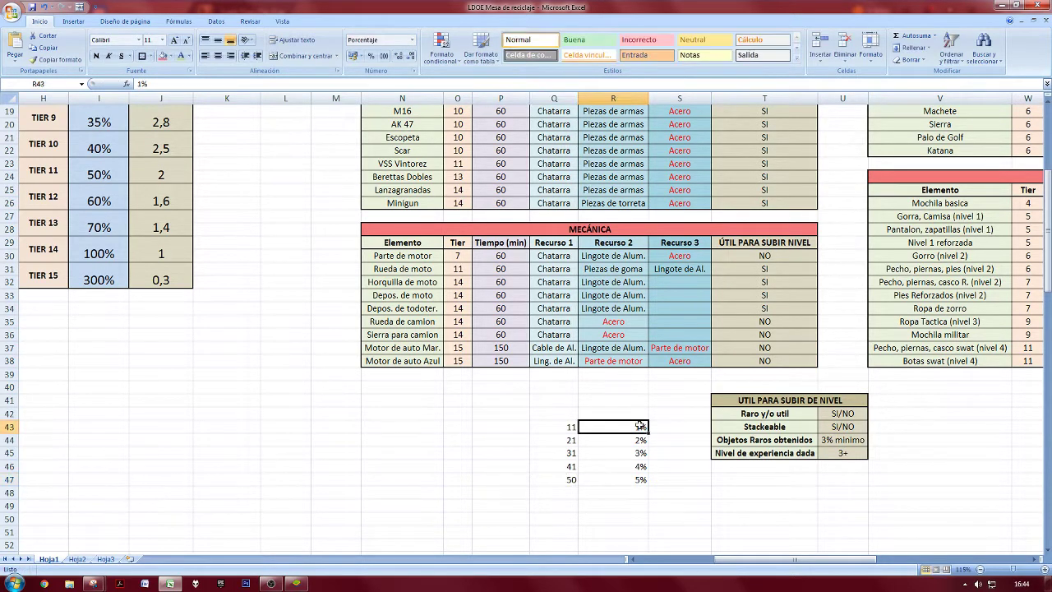
pyautogui.click(646, 454)
pyautogui.click(658, 466)
pyautogui.click(616, 466)
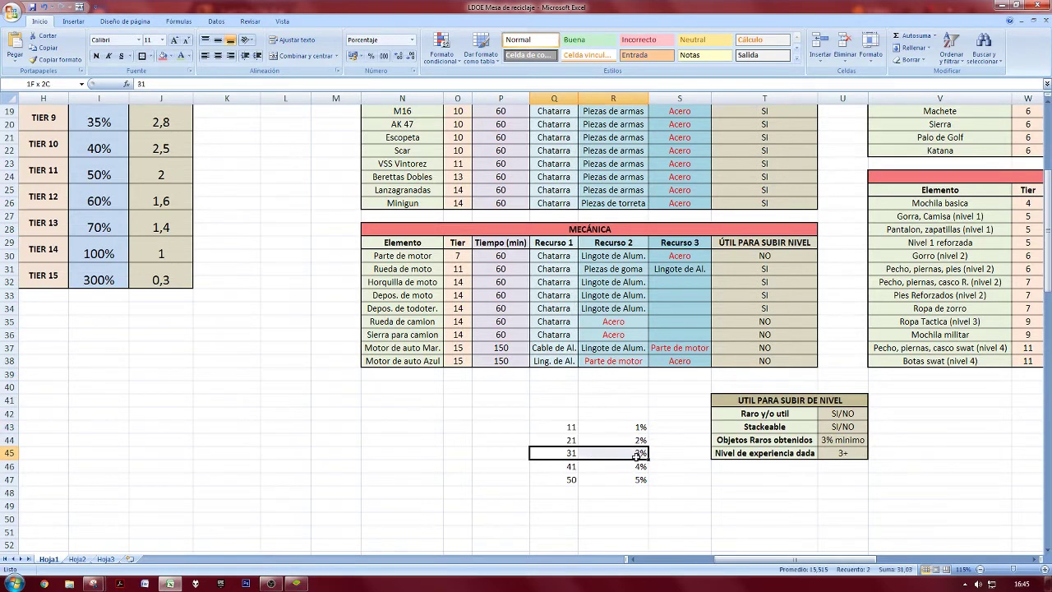
pyautogui.moveTo(680, 361)
pyautogui.mouseDown()
pyautogui.moveTo(693, 256)
pyautogui.moveTo(682, 361)
pyautogui.mouseUp()
pyautogui.click(682, 233)
pyautogui.click(681, 372)
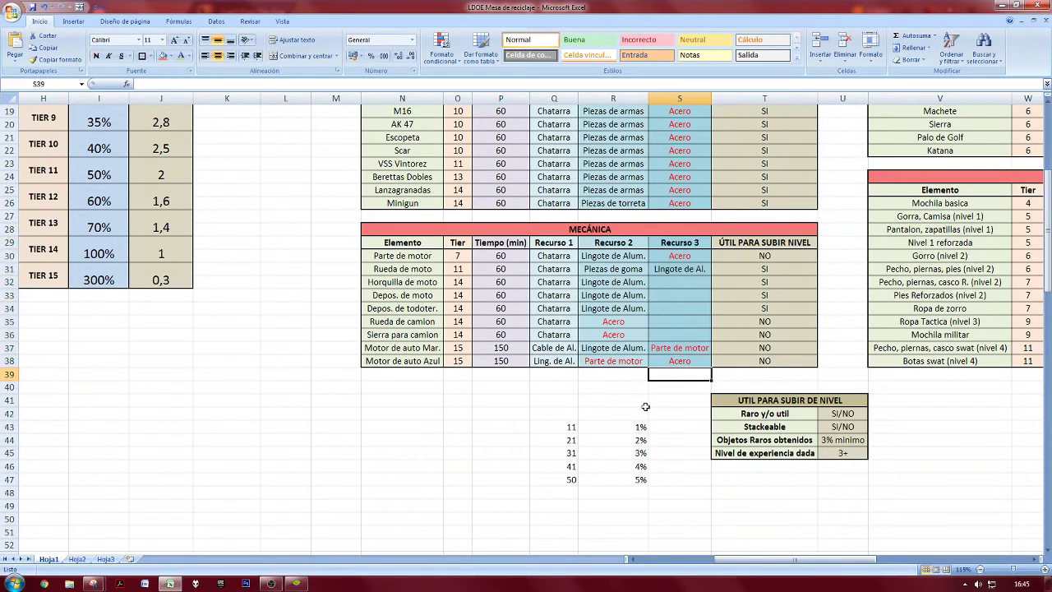
pyautogui.moveTo(633, 466); pyautogui.dragTo(560, 454)
pyautogui.click(559, 455)
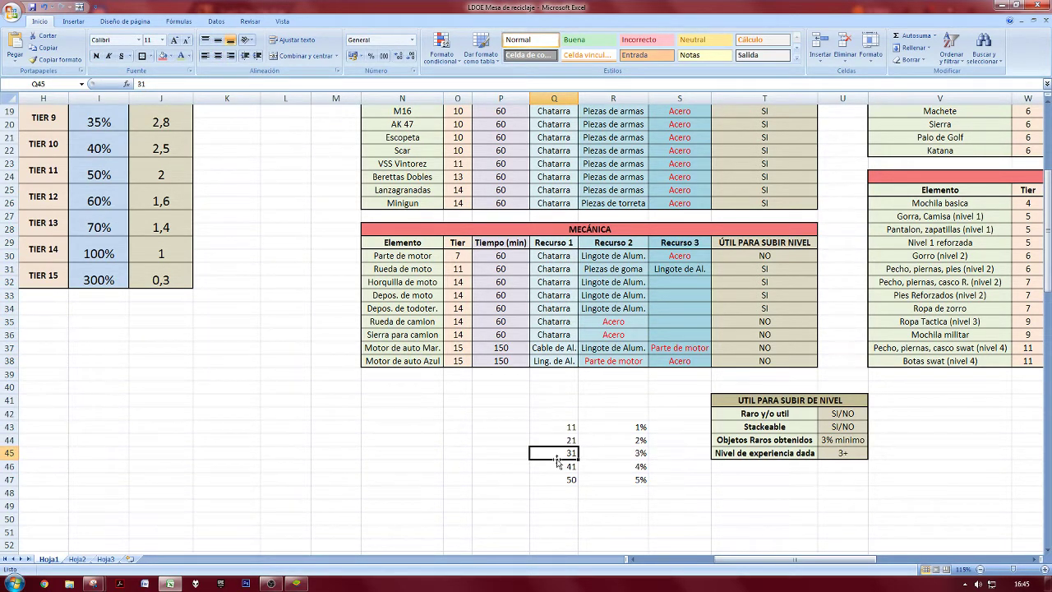
pyautogui.click(621, 465)
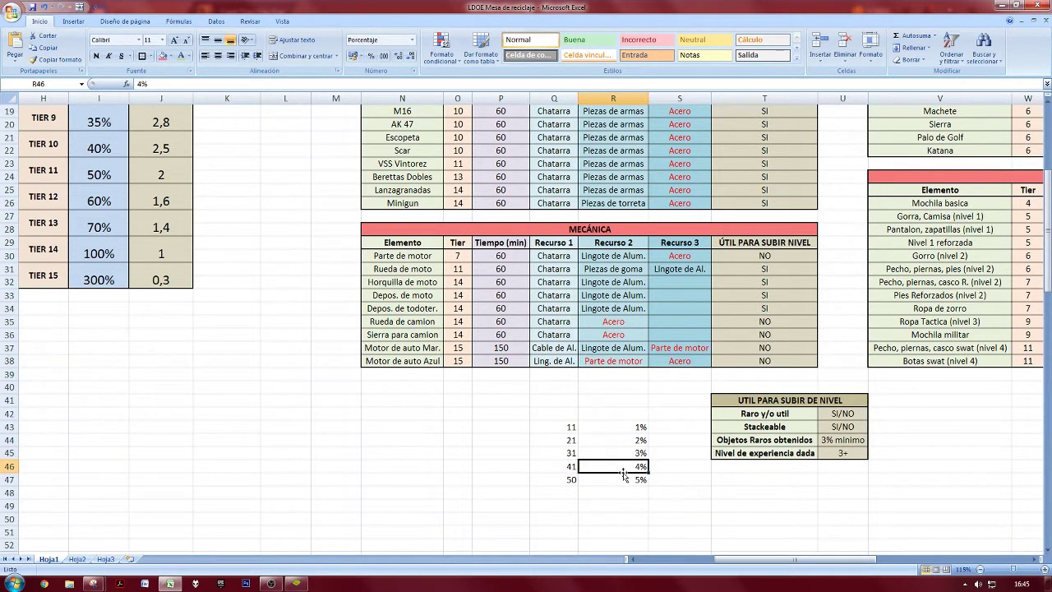
pyautogui.click(573, 465)
# Check the Cobre entries and the ÚTIL PARA SUBIR NIVEL column of the ELECTRÓNICA table.
pyautogui.scroll(1, 582, 463)
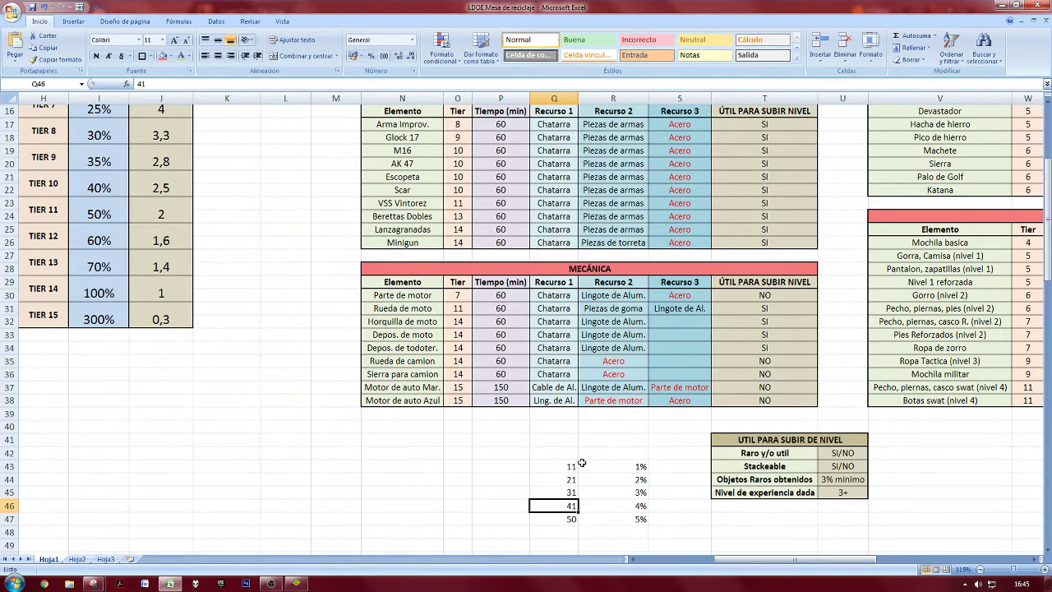
pyautogui.scroll(5, 582, 463)
pyautogui.click(679, 188)
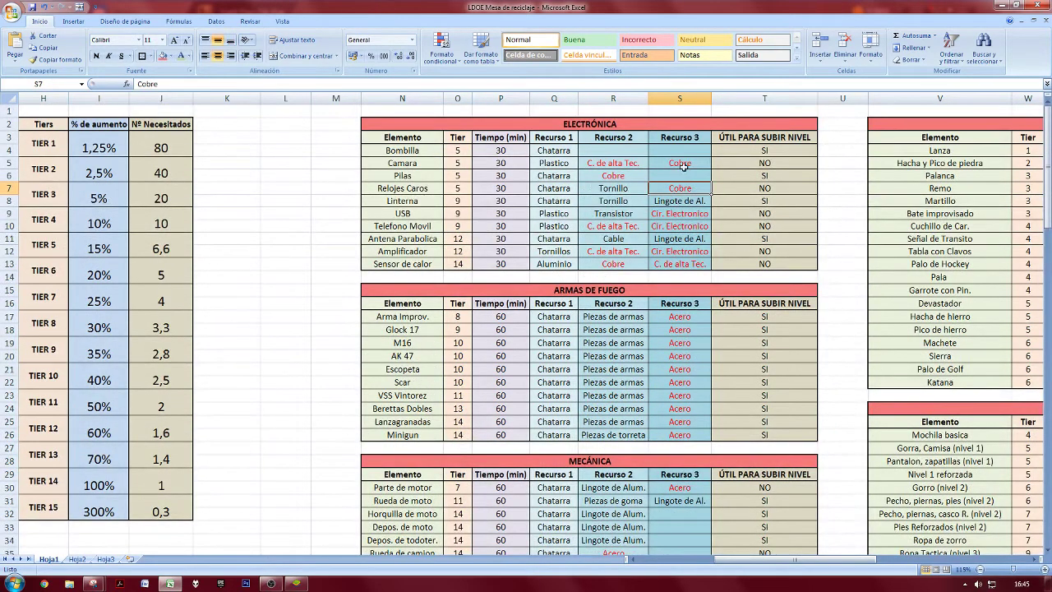
pyautogui.click(682, 165)
pyautogui.click(758, 165)
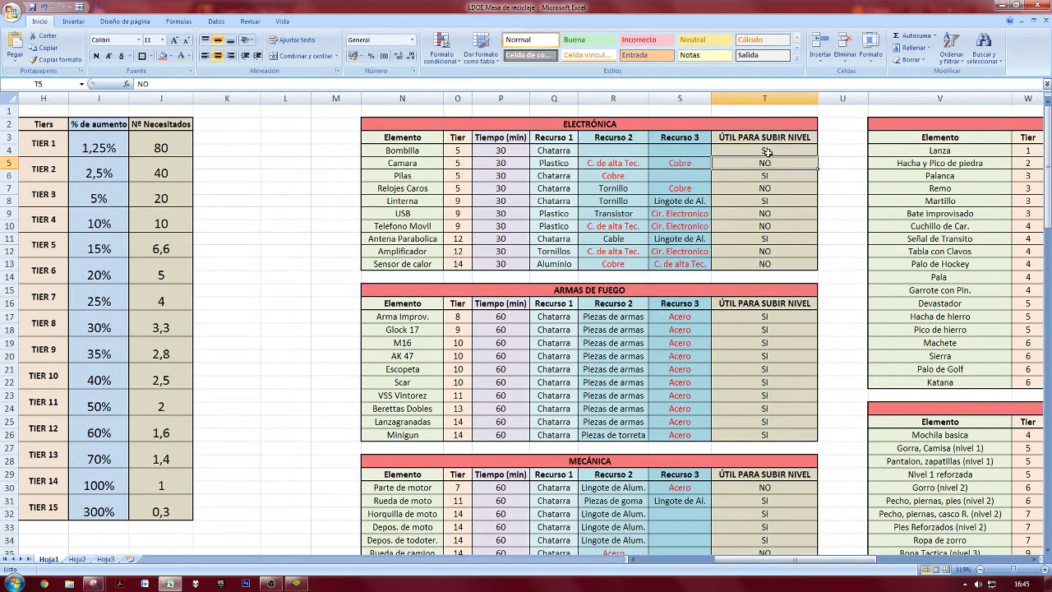
pyautogui.moveTo(766, 152); pyautogui.dragTo(769, 260)
pyautogui.click(769, 260)
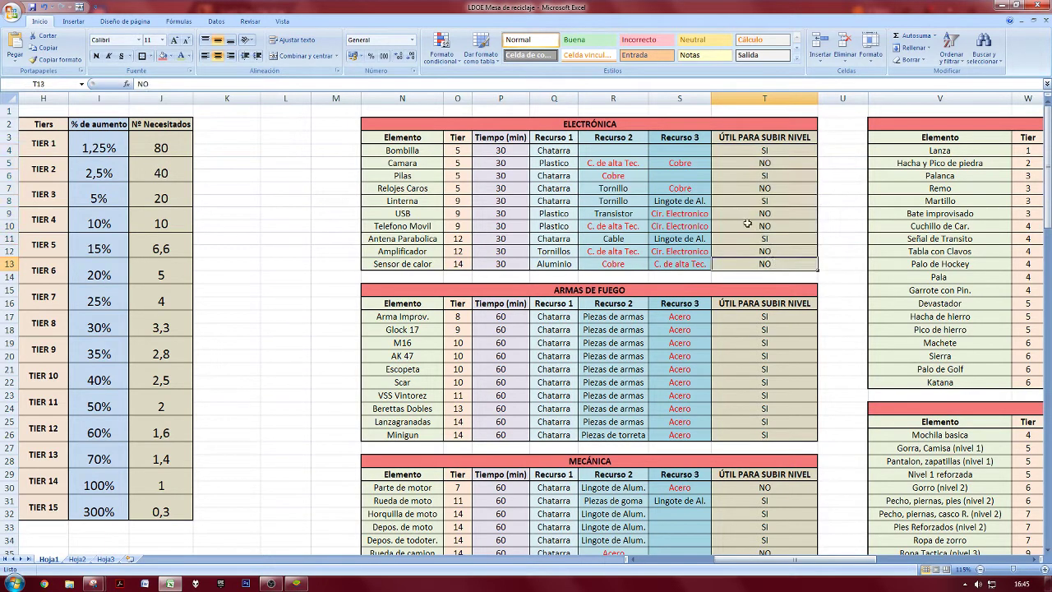
# Review the Cir. Electronico, C. de alta Tec. and other Recurso 2 and Recurso 3 entries of the ELECTRÓNICA items.
pyautogui.click(717, 230)
pyautogui.click(705, 224)
pyautogui.click(697, 215)
pyautogui.click(600, 227)
pyautogui.click(683, 214)
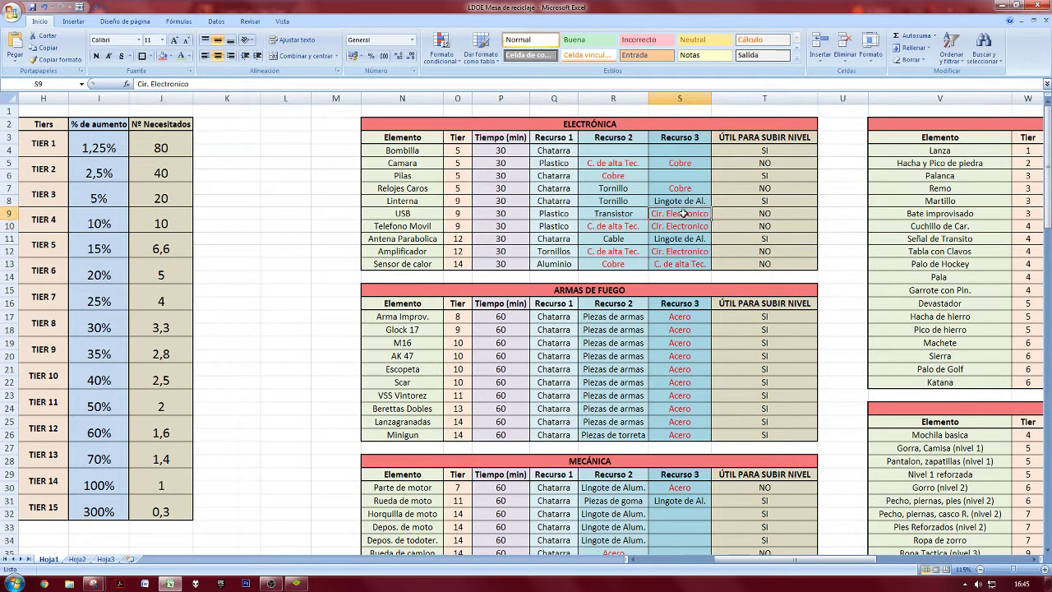
pyautogui.click(641, 251)
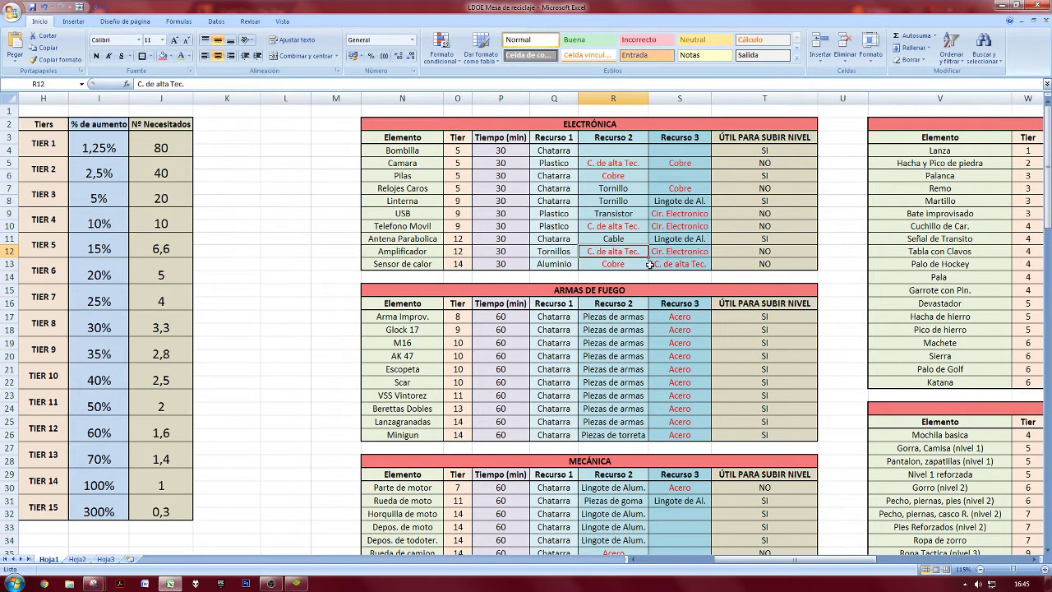
pyautogui.click(659, 268)
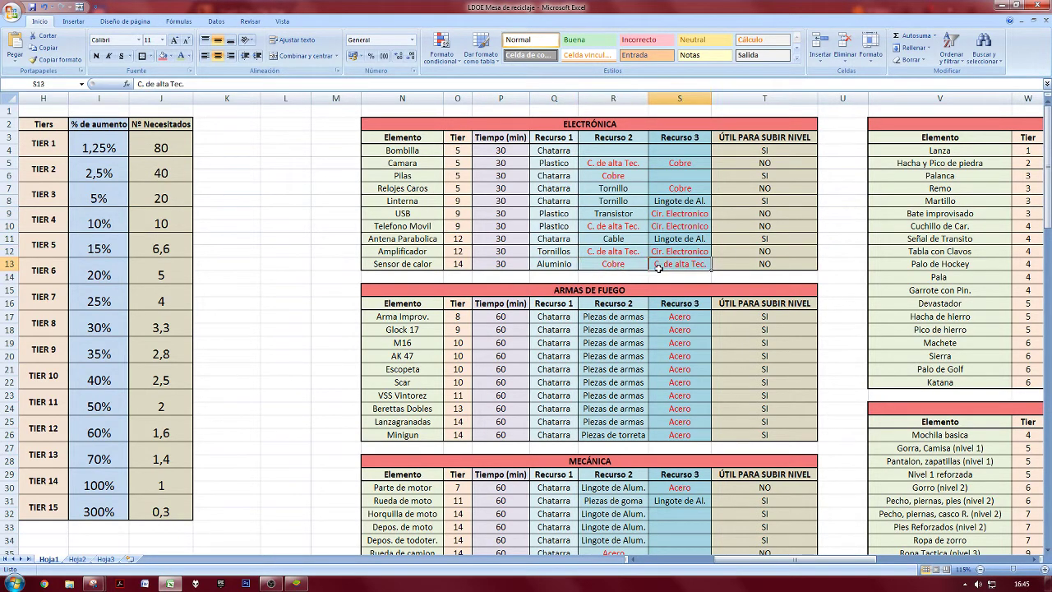
pyautogui.click(666, 239)
pyautogui.click(675, 215)
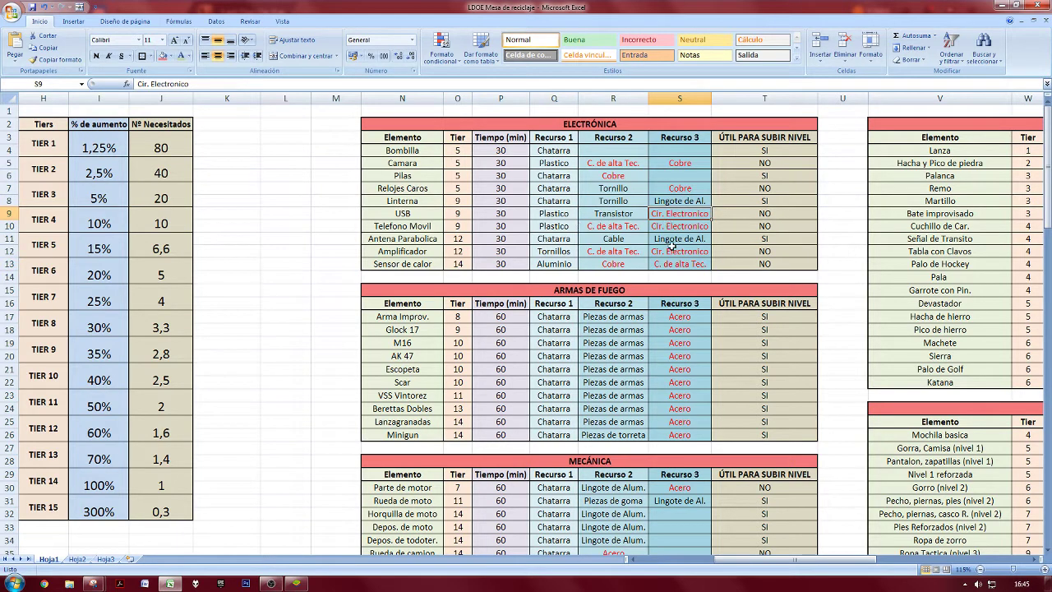
pyautogui.moveTo(629, 176); pyautogui.dragTo(688, 245)
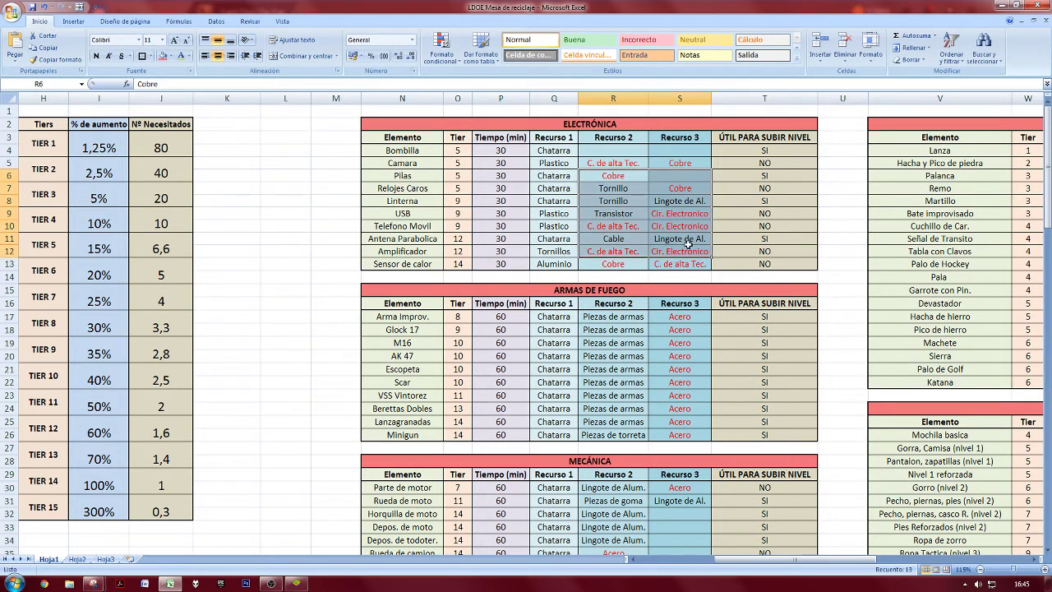
pyautogui.click(688, 240)
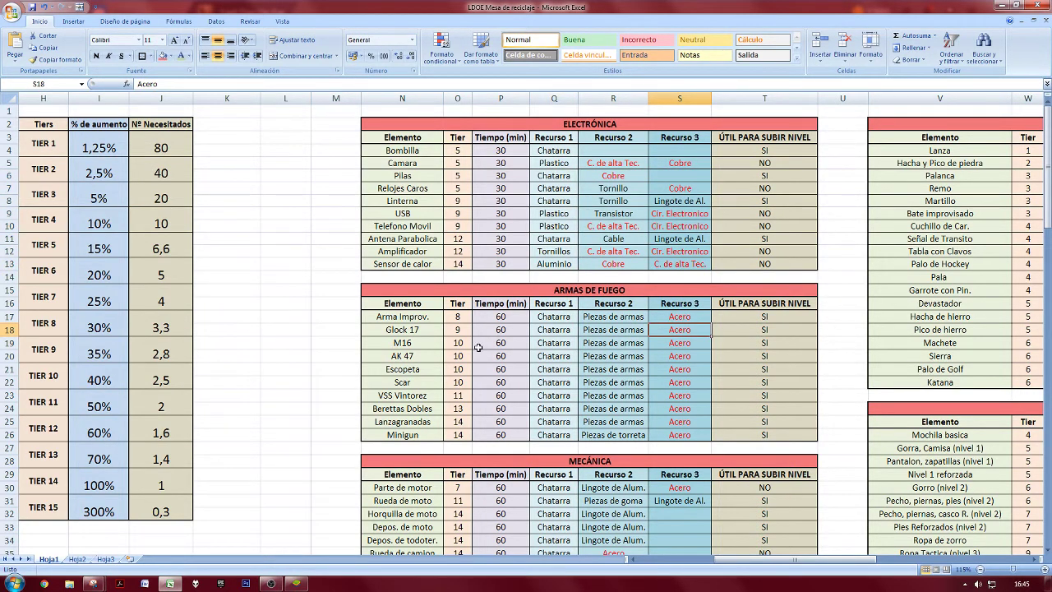
# Examine the three resource columns of the ARMAS DE FUEGO table, including the Minigun row.
pyautogui.click(465, 319)
pyautogui.scroll(-2, 540, 341)
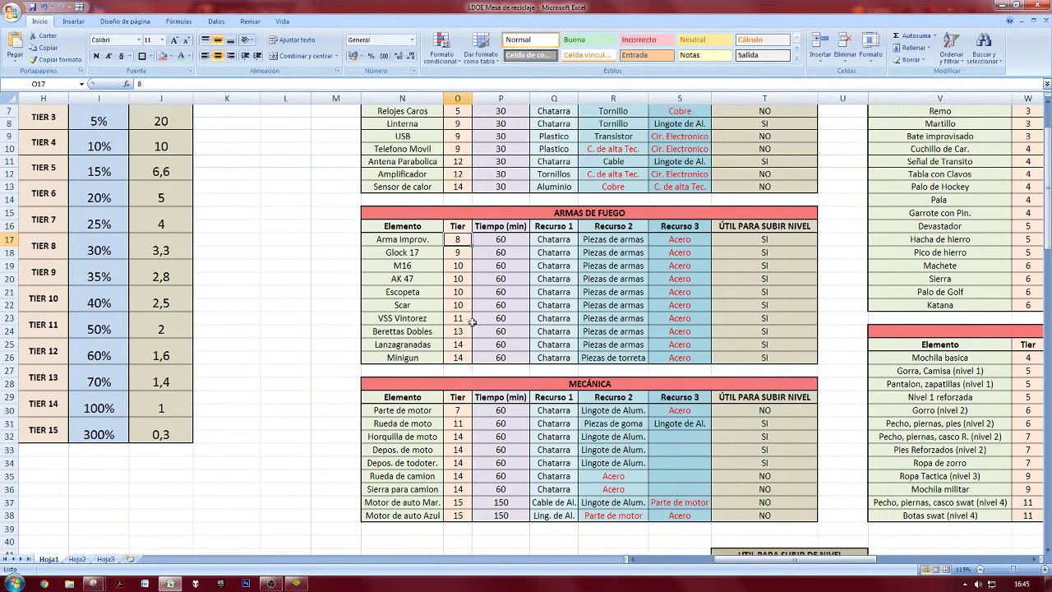
pyautogui.moveTo(534, 254); pyautogui.dragTo(669, 337)
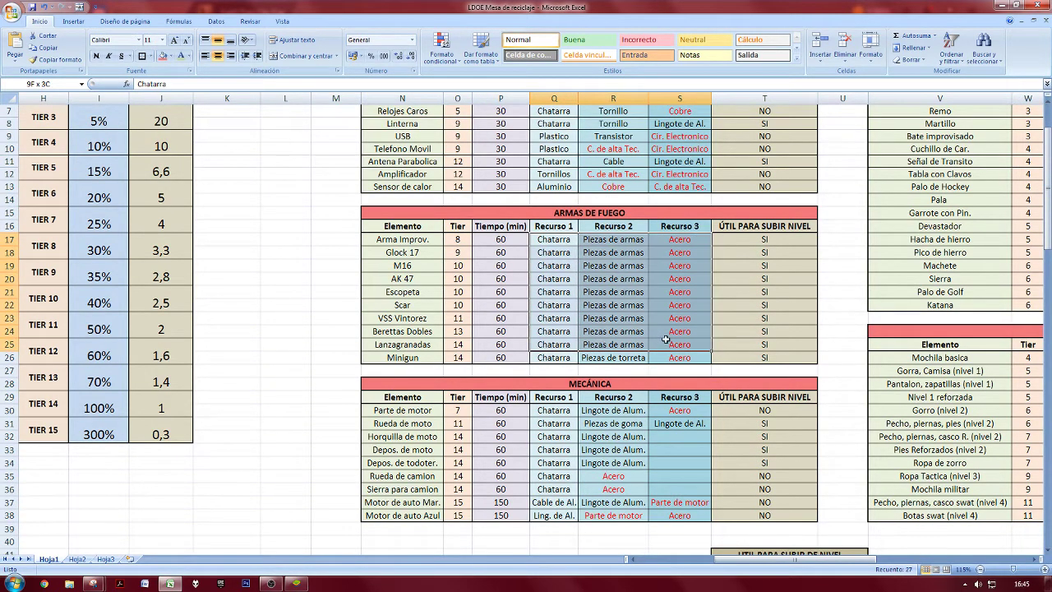
pyautogui.click(671, 347)
pyautogui.click(632, 360)
pyautogui.moveTo(453, 356); pyautogui.dragTo(594, 357)
pyautogui.click(596, 373)
# Compare the tiers of the ARMAS DE FUEGO items from Arma Improv. to Minigun and their usefulness for levelling up.
pyautogui.click(462, 356)
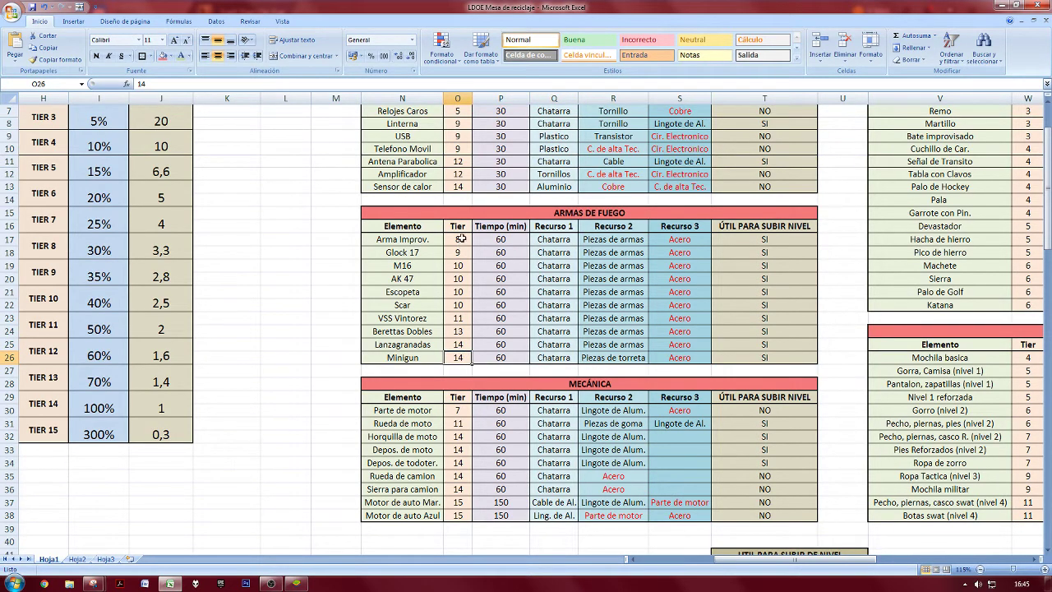
pyautogui.moveTo(461, 238); pyautogui.dragTo(463, 266)
pyautogui.click(463, 267)
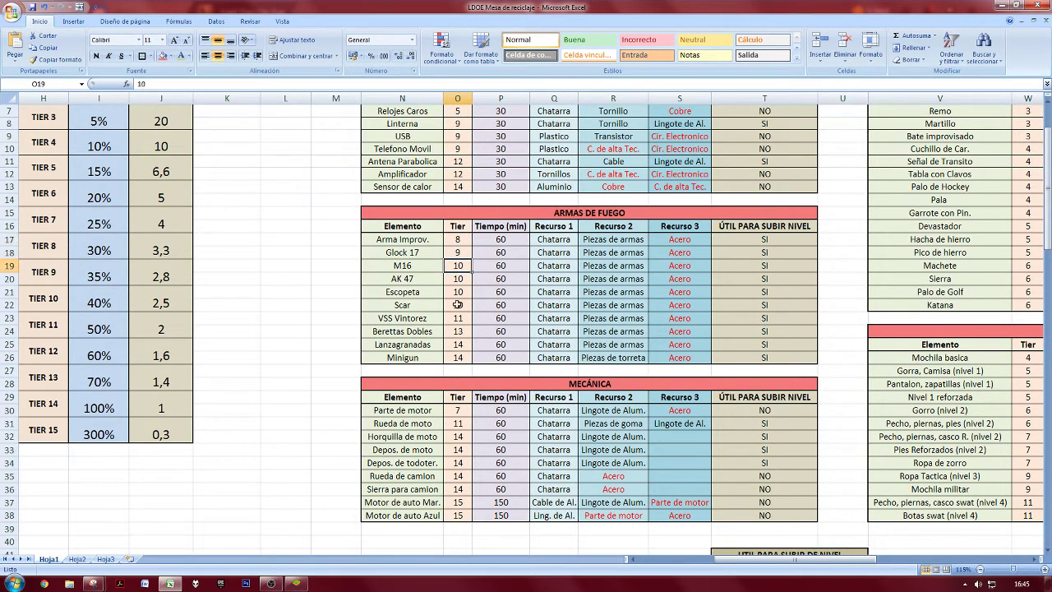
pyautogui.click(461, 255)
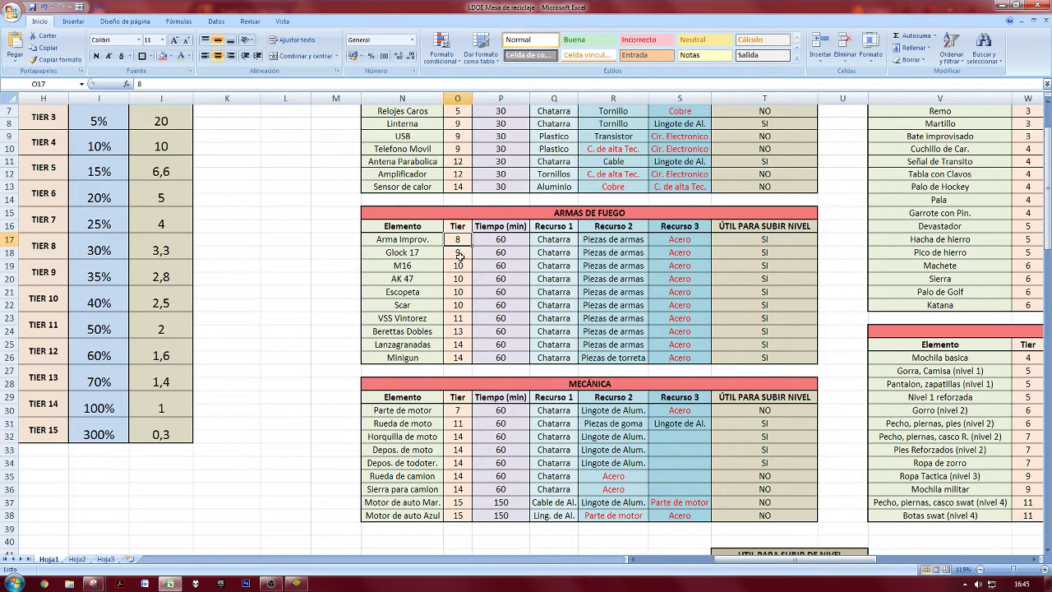
pyautogui.click(458, 357)
pyautogui.click(460, 346)
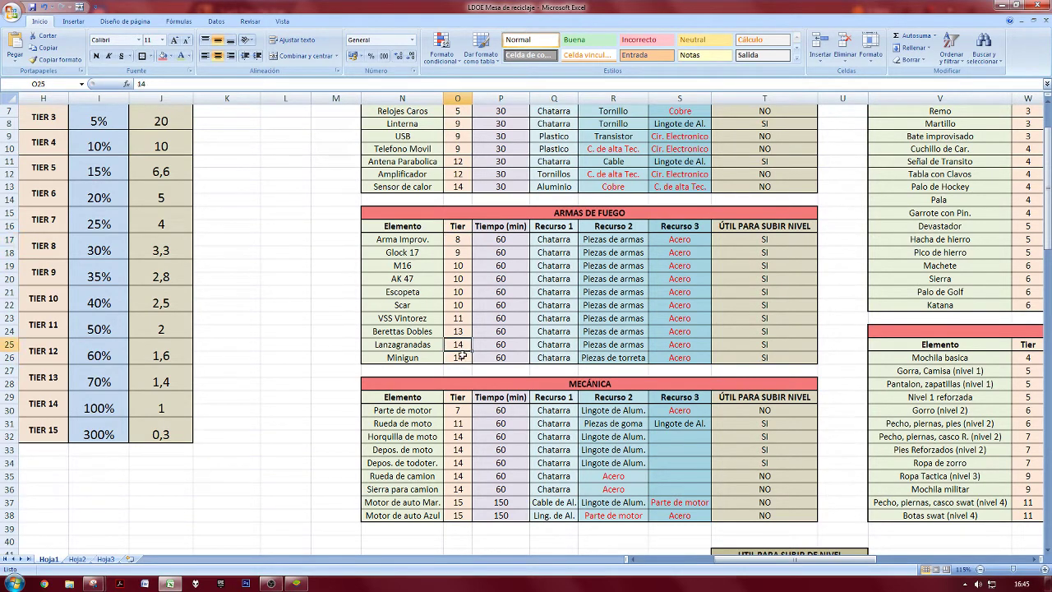
pyautogui.click(445, 330)
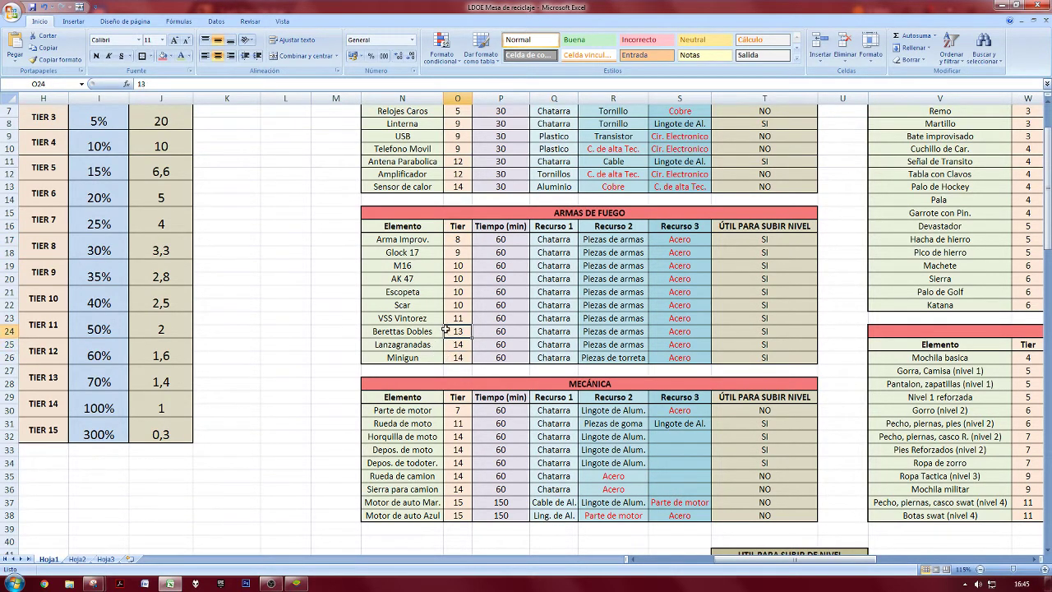
pyautogui.click(457, 318)
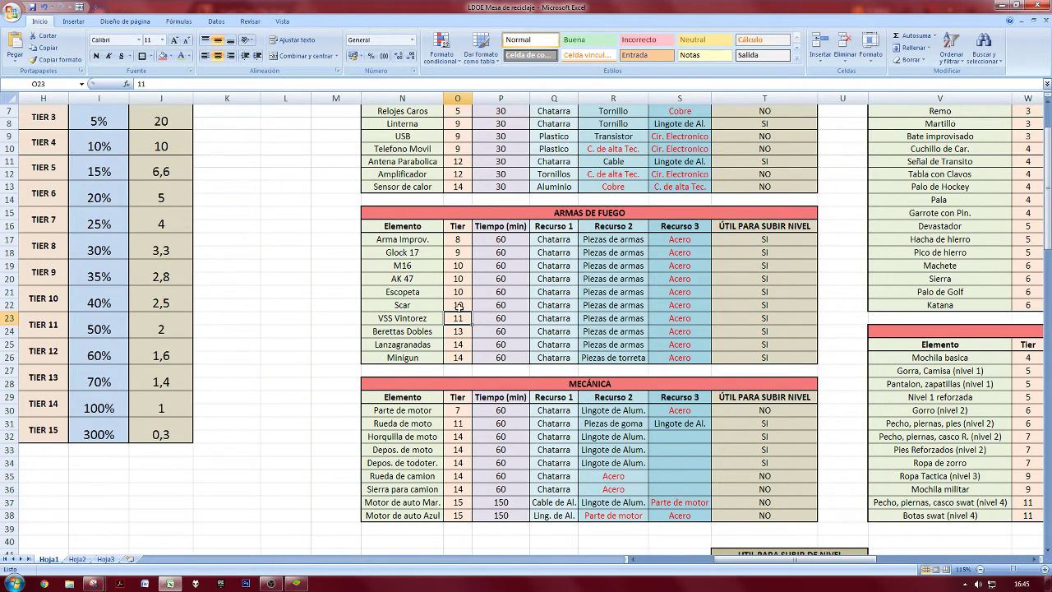
pyautogui.moveTo(771, 239); pyautogui.dragTo(412, 354)
pyautogui.click(413, 352)
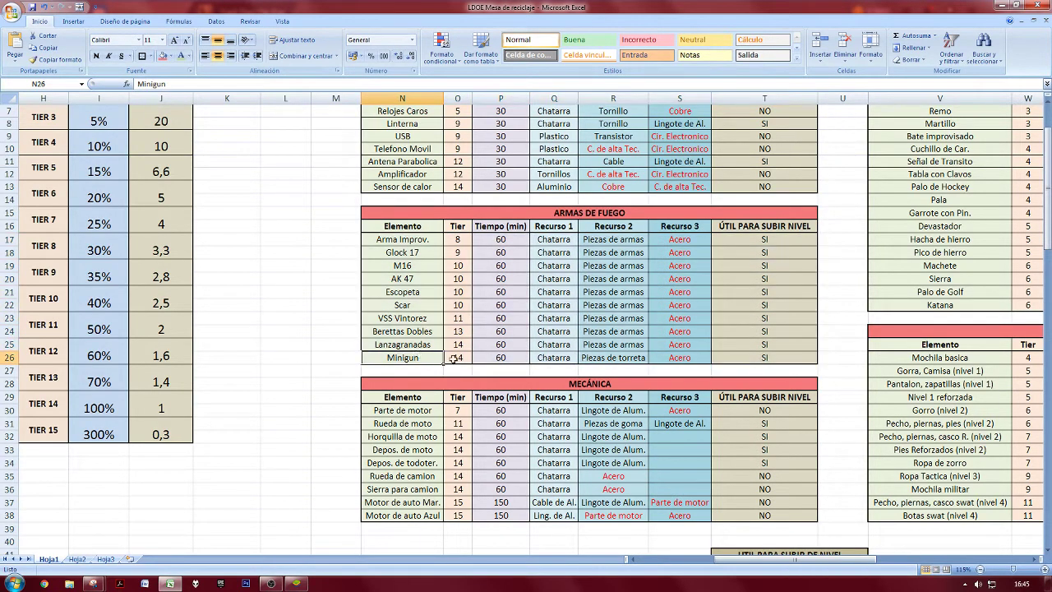
pyautogui.click(714, 346)
# Make the ÚTIL PARA SUBIR NIVEL entry for Parte de motor bold in the MECÁNICA table.
pyautogui.scroll(-2, 648, 404)
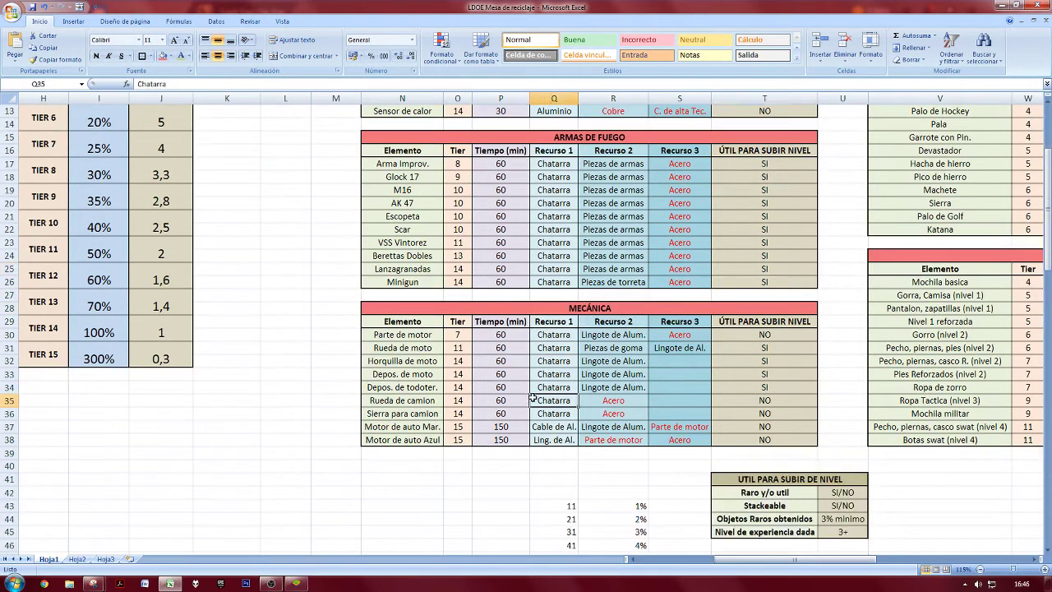
pyautogui.moveTo(416, 336); pyautogui.dragTo(438, 335)
pyautogui.click(622, 309)
pyautogui.click(460, 366)
pyautogui.click(673, 337)
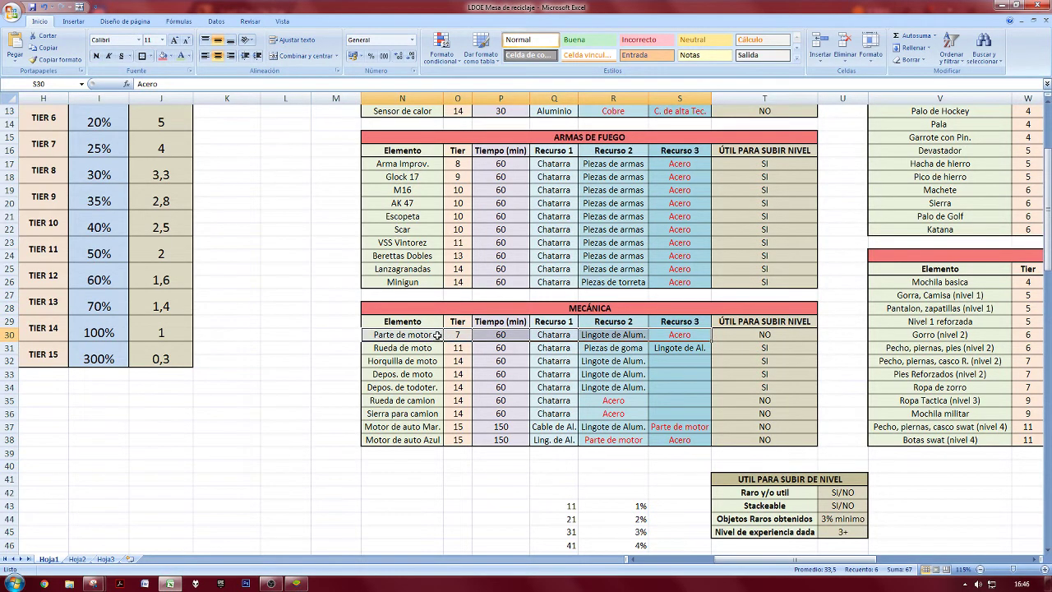
pyautogui.click(720, 333)
pyautogui.click(97, 56)
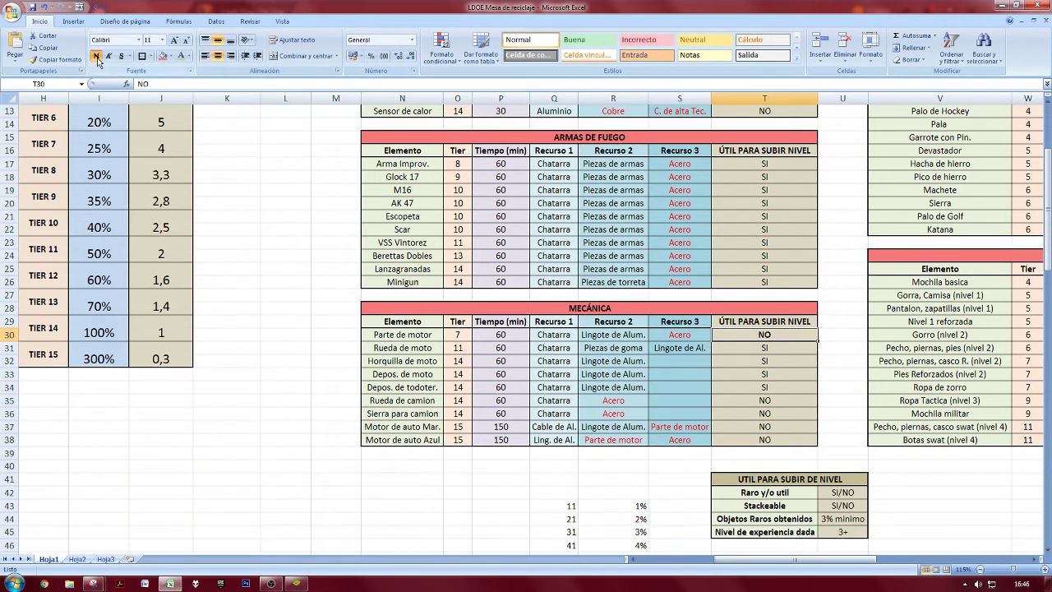
# Undo the bold formatting on the ÚTIL PARA SUBIR NIVEL entry for Parte de motor in the MECÁNICA table.
pyautogui.click(500, 385)
pyautogui.click(589, 451)
pyautogui.click(751, 331)
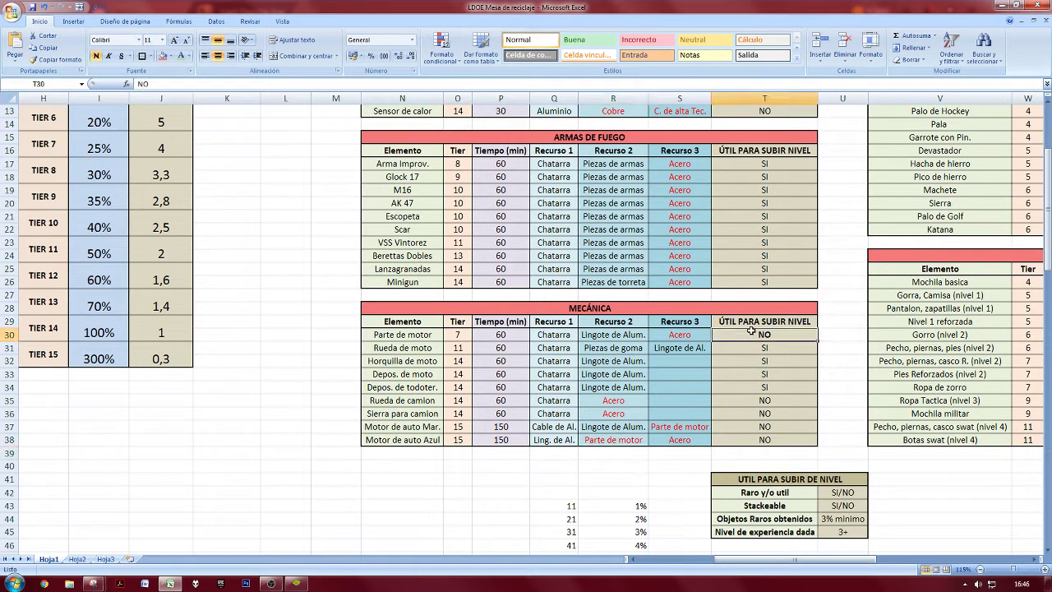
pyautogui.hotkey('ctrl', 'z')
pyautogui.click(725, 400)
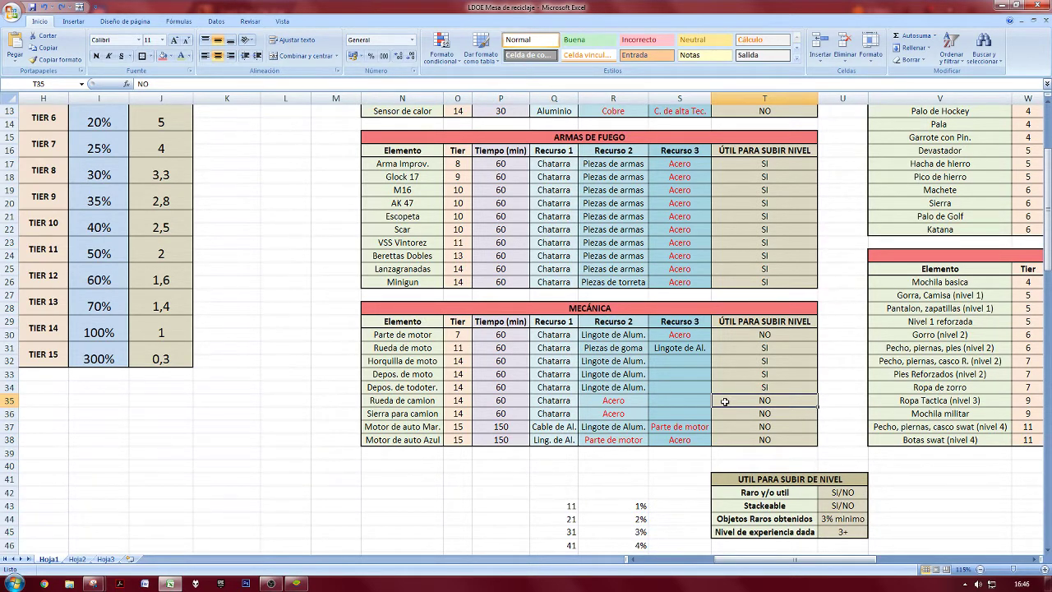
# Review the Parte de motor and Rueda de moto rows of the MECÁNICA table, including their resources.
pyautogui.click(771, 337)
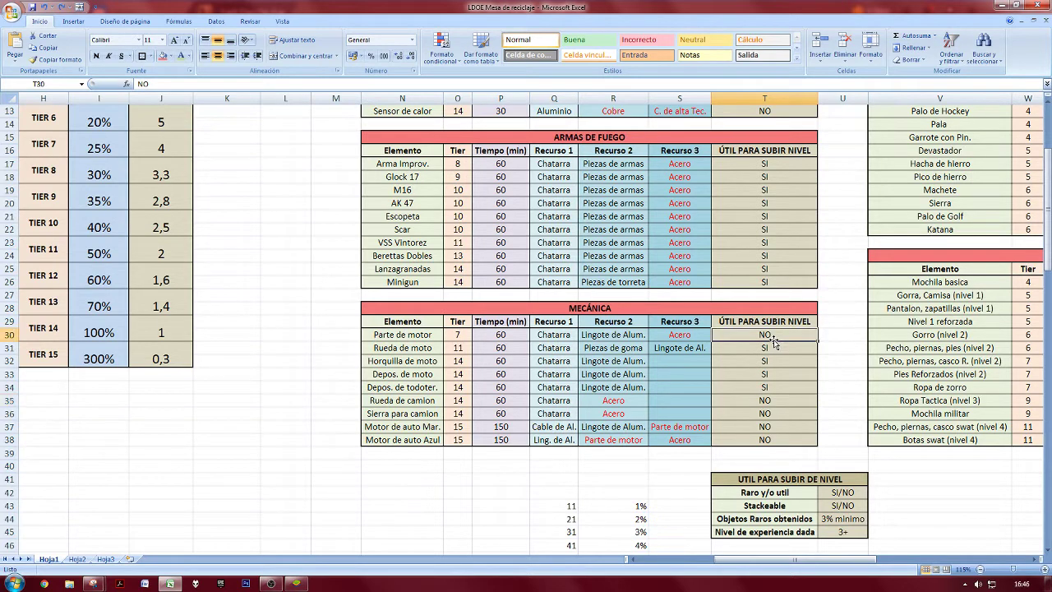
pyautogui.moveTo(415, 336); pyautogui.dragTo(713, 332)
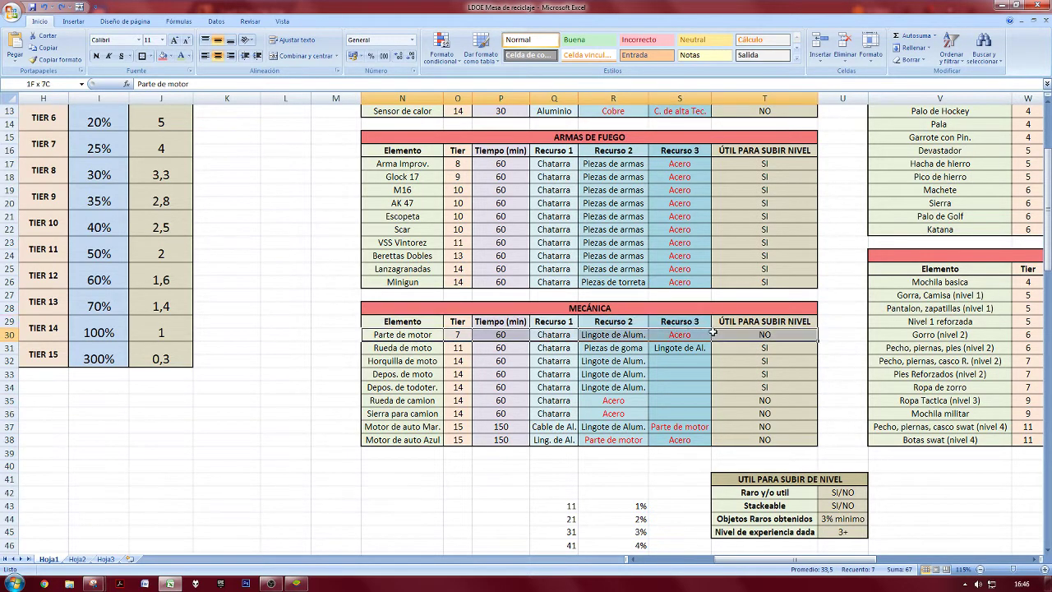
pyautogui.click(708, 350)
pyautogui.moveTo(407, 349); pyautogui.dragTo(646, 351)
pyautogui.click(561, 349)
pyautogui.click(649, 350)
pyautogui.click(671, 351)
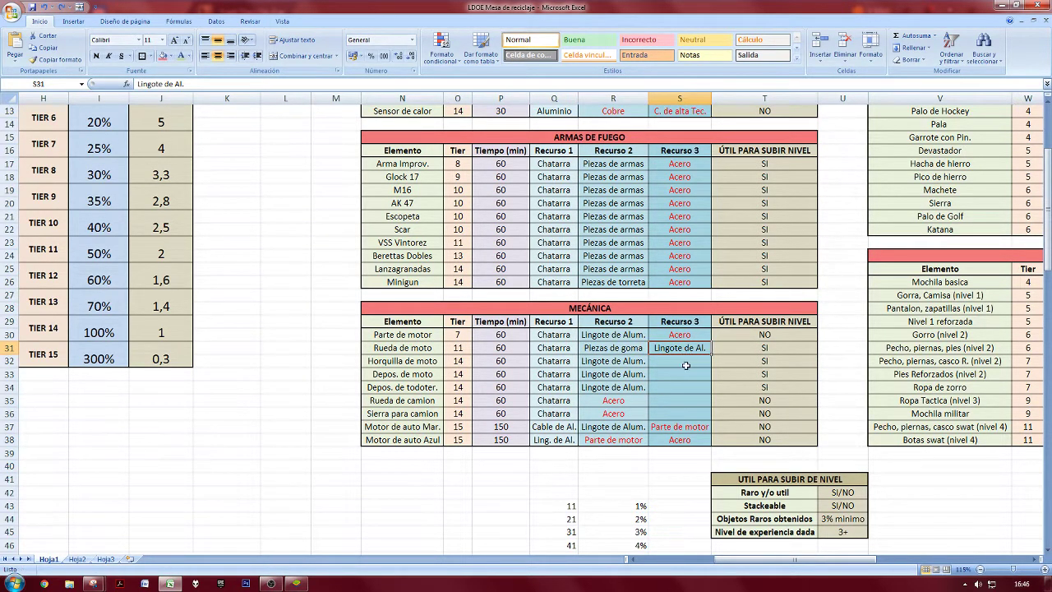
# Examine the Recurso 1 and Recurso 2 entries for Horquilla de moto, Depos. de moto and Depos. de todoter.
pyautogui.click(640, 361)
pyautogui.click(556, 358)
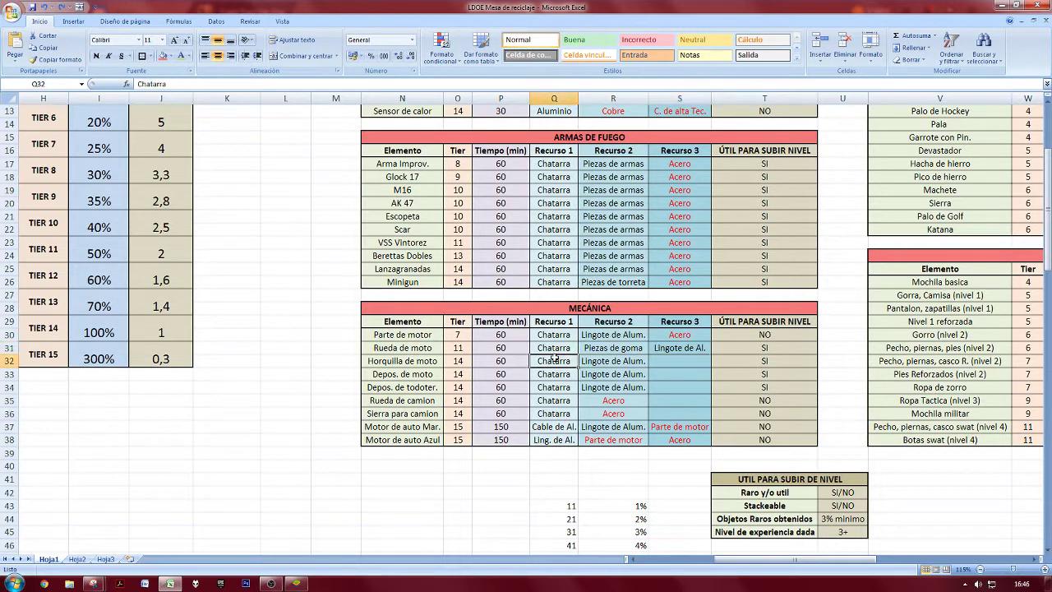
pyautogui.click(603, 361)
pyautogui.click(621, 384)
pyautogui.click(572, 370)
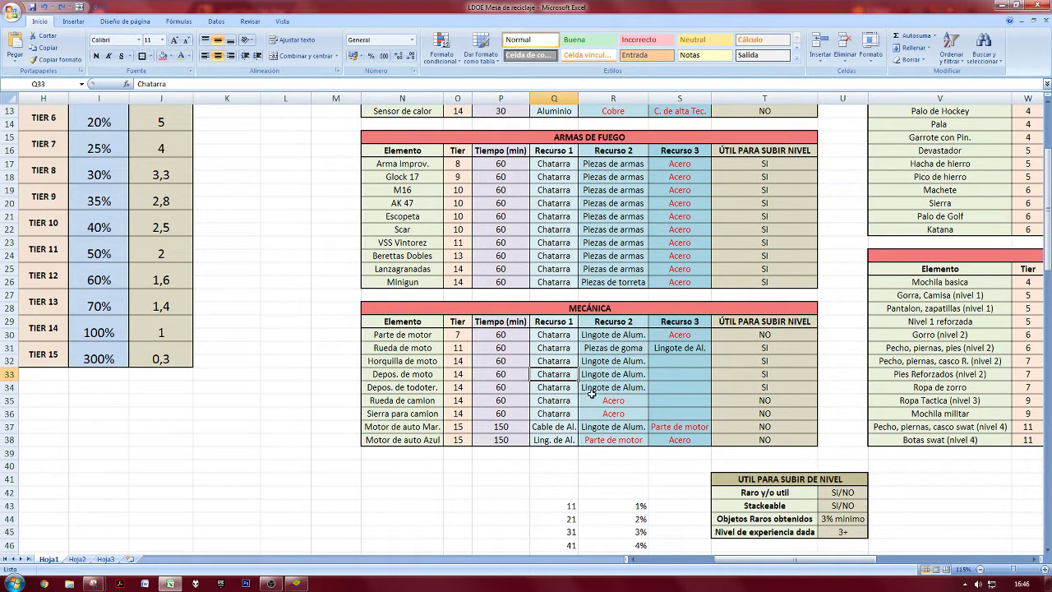
pyautogui.moveTo(617, 378); pyautogui.dragTo(553, 362)
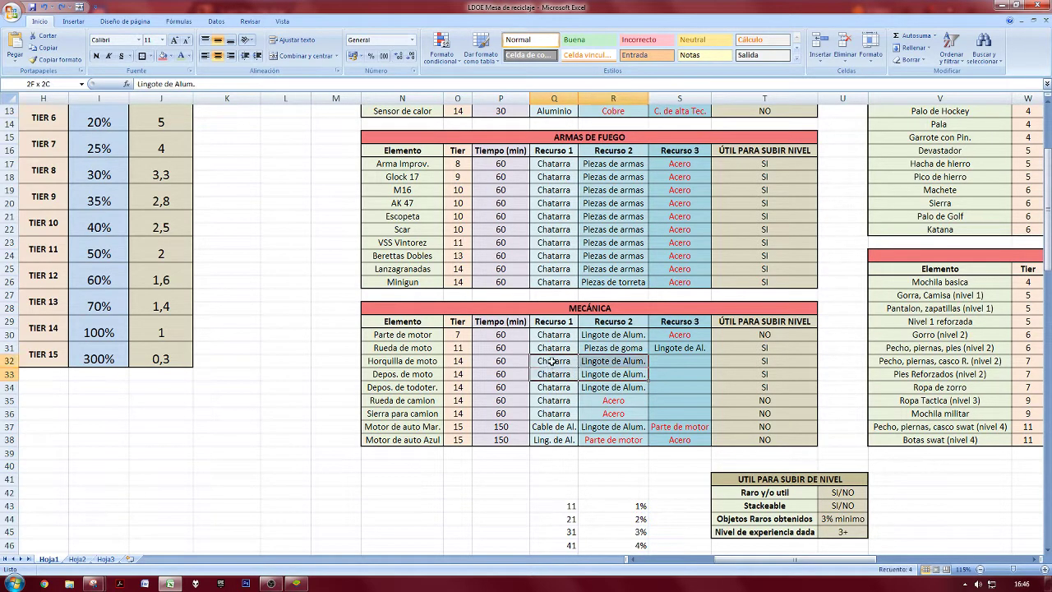
pyautogui.click(553, 361)
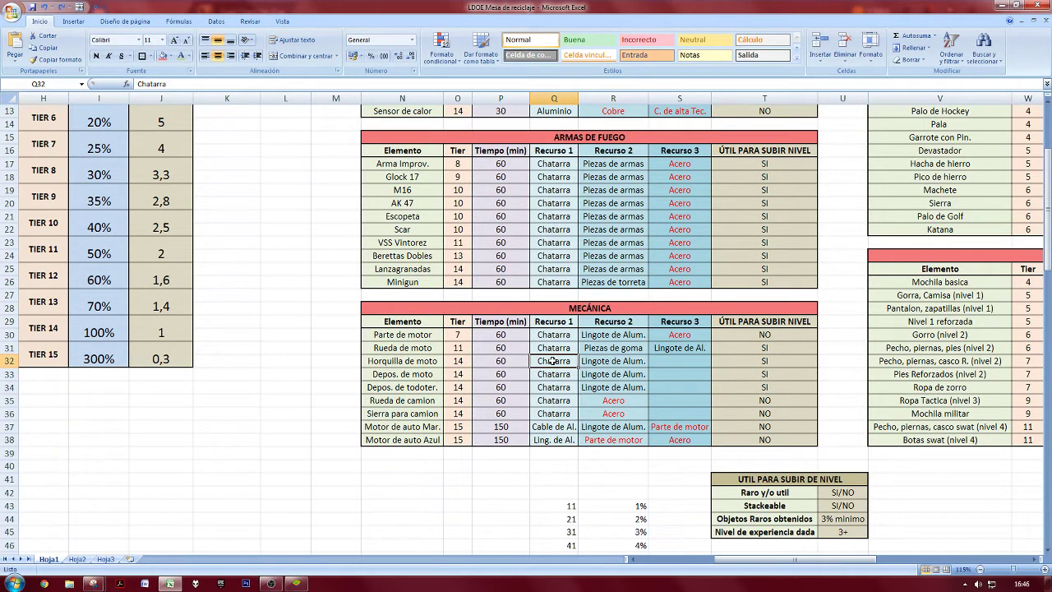
pyautogui.click(607, 373)
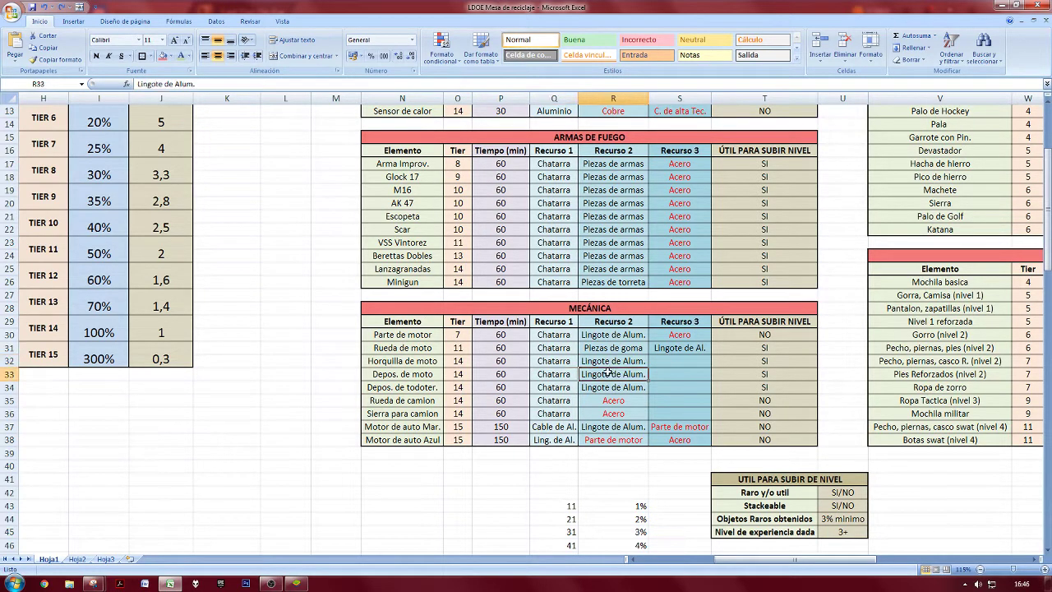
pyautogui.click(523, 385)
pyautogui.click(548, 365)
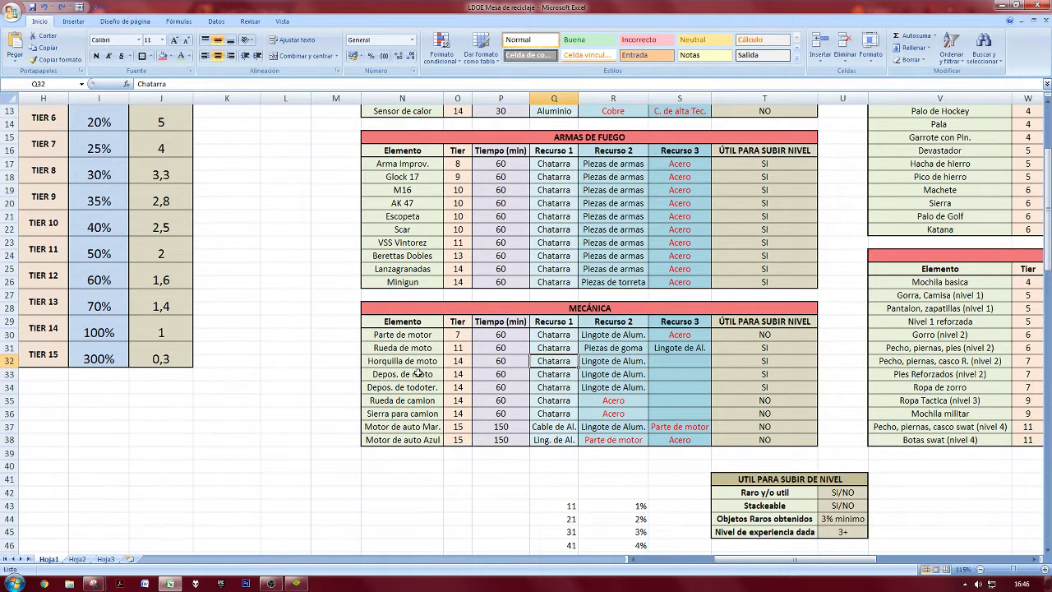
# Check the tier of Depos. de moto and the Depos. de todoter. row's usefulness and second resource.
pyautogui.moveTo(419, 374); pyautogui.dragTo(456, 372)
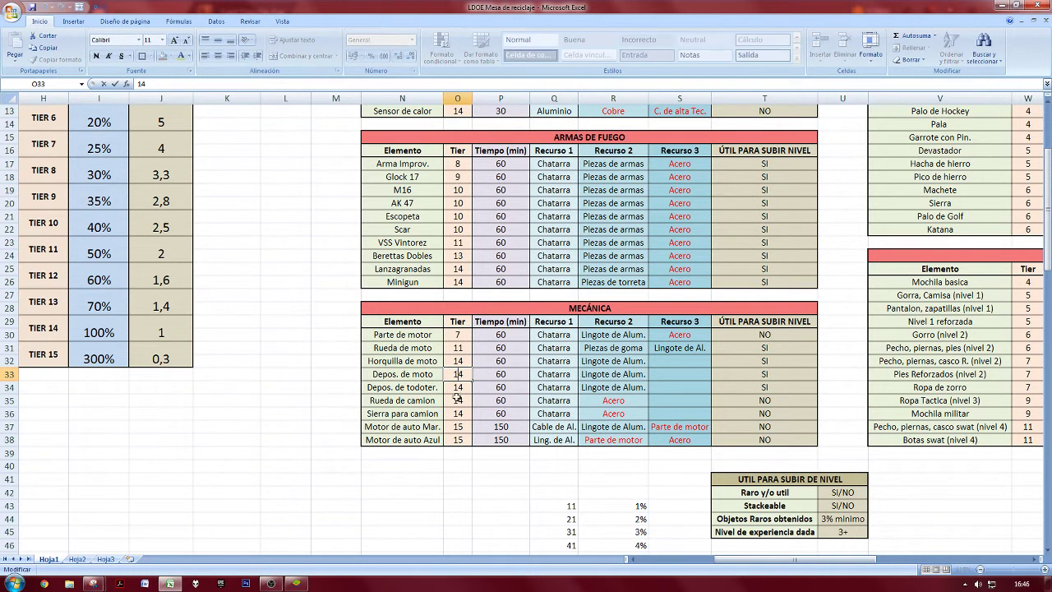
pyautogui.click(462, 408)
pyautogui.moveTo(402, 388); pyautogui.dragTo(435, 388)
pyautogui.click(743, 387)
pyautogui.click(433, 388)
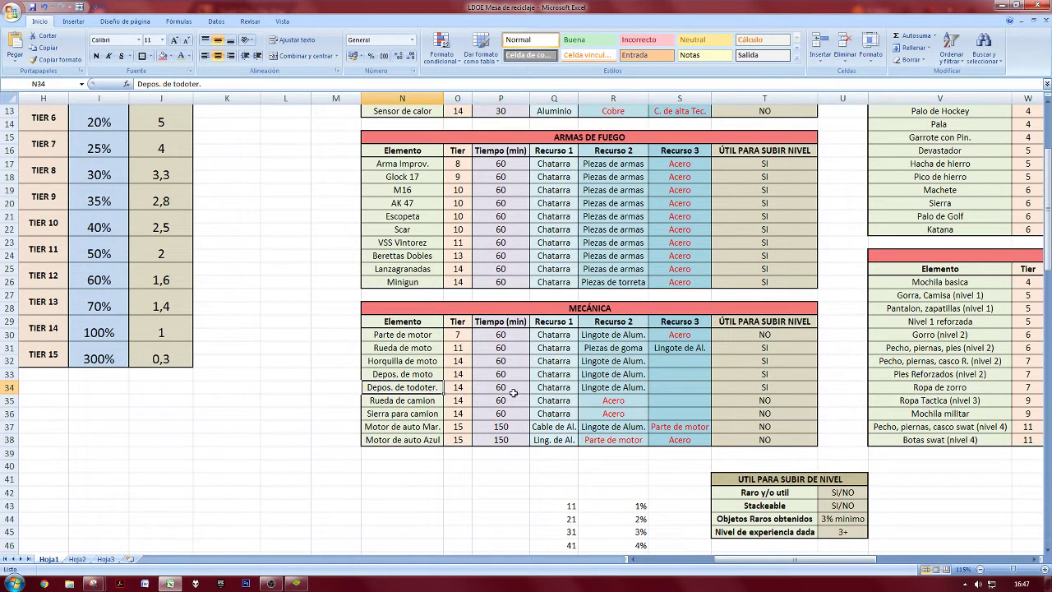
pyautogui.click(596, 389)
# Examine the Recurso 2 and Recurso 3 entries for Rueda de camion and Sierra para camion.
pyautogui.moveTo(436, 401); pyautogui.dragTo(595, 407)
pyautogui.click(597, 402)
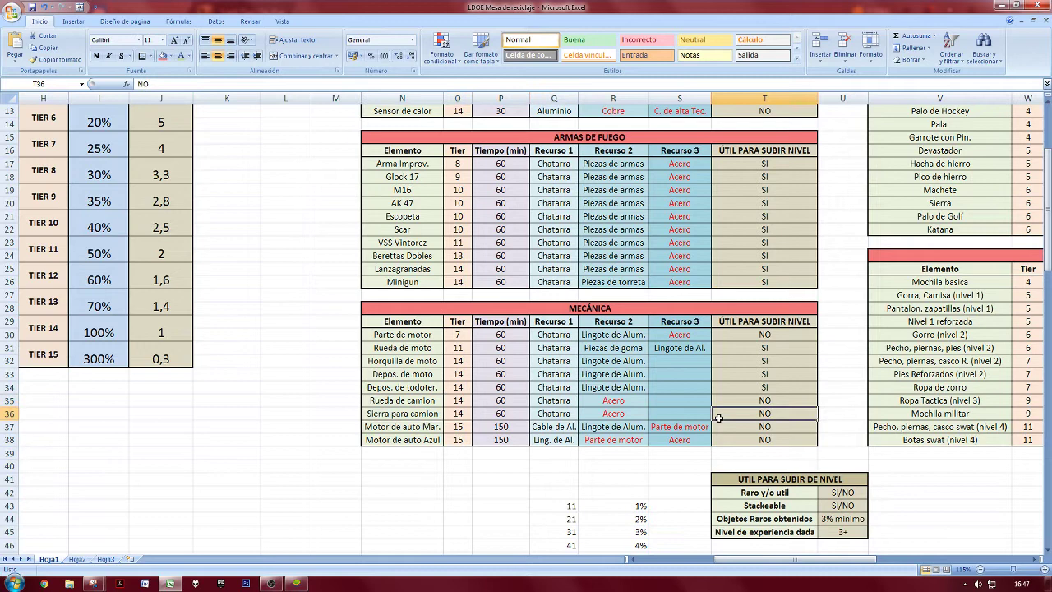
pyautogui.doubleClick(630, 401)
pyautogui.click(608, 384)
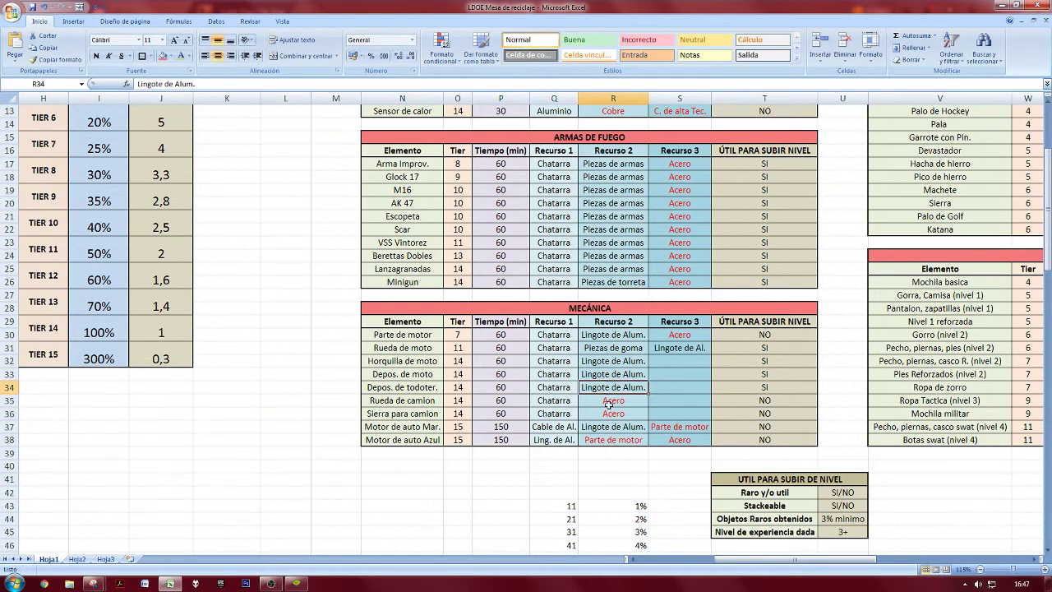
pyautogui.click(609, 399)
pyautogui.click(611, 411)
pyautogui.click(625, 402)
pyautogui.click(672, 399)
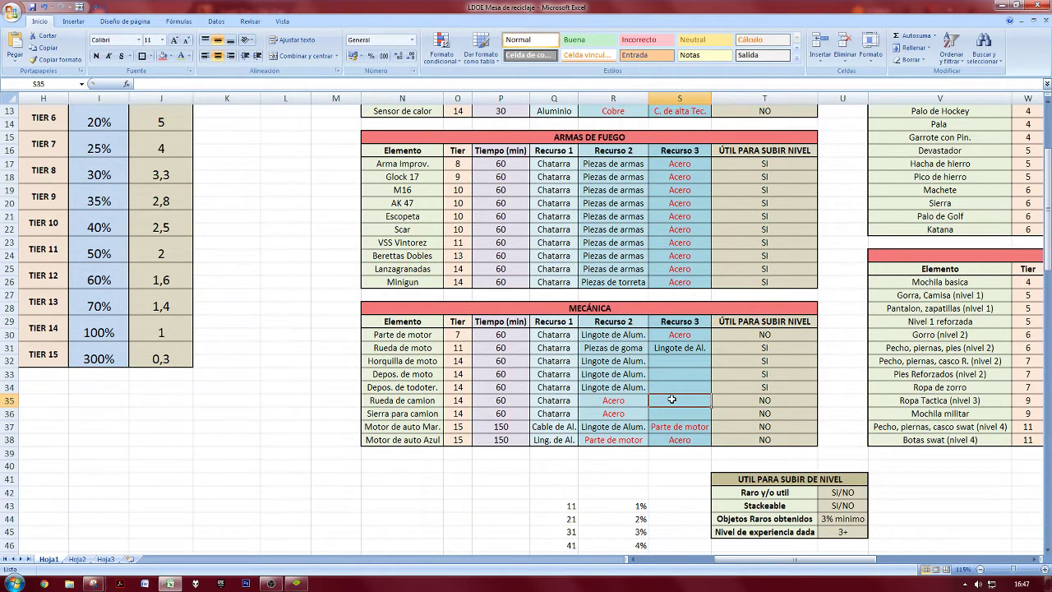
pyautogui.click(639, 400)
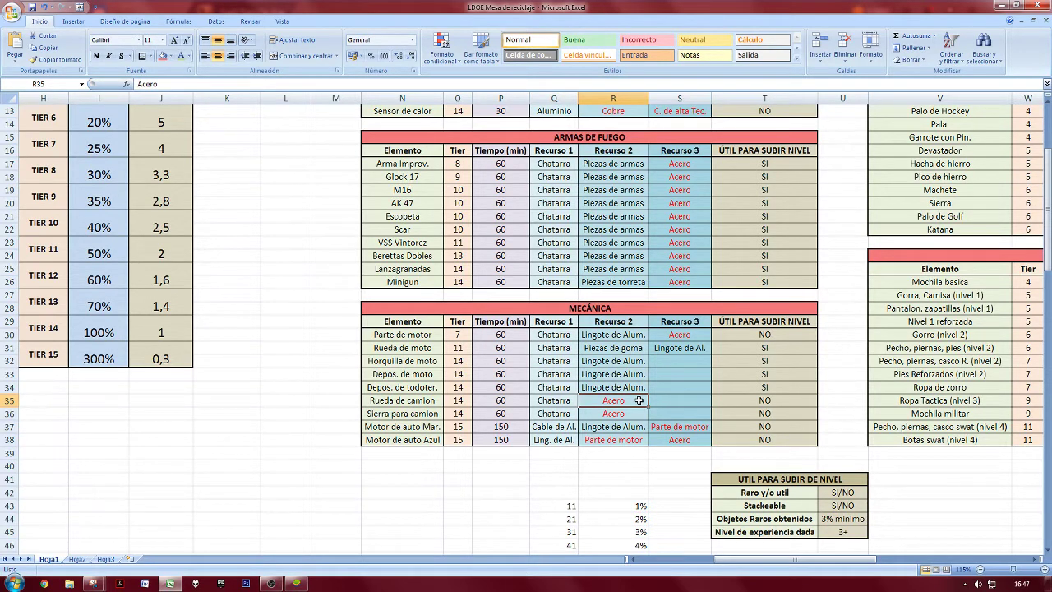
# Compare the Recurso 2 entries of Rueda de camion and Sierra para camion with their ÚTIL PARA SUBIR NIVEL values.
pyautogui.click(632, 409)
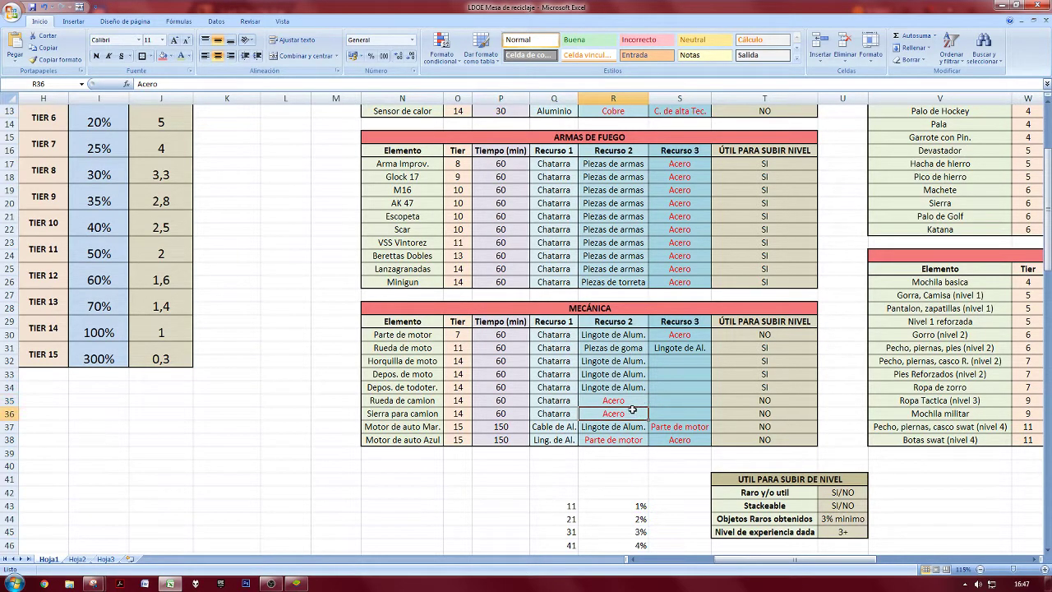
pyautogui.click(724, 412)
pyautogui.click(620, 398)
pyautogui.click(621, 410)
pyautogui.click(631, 397)
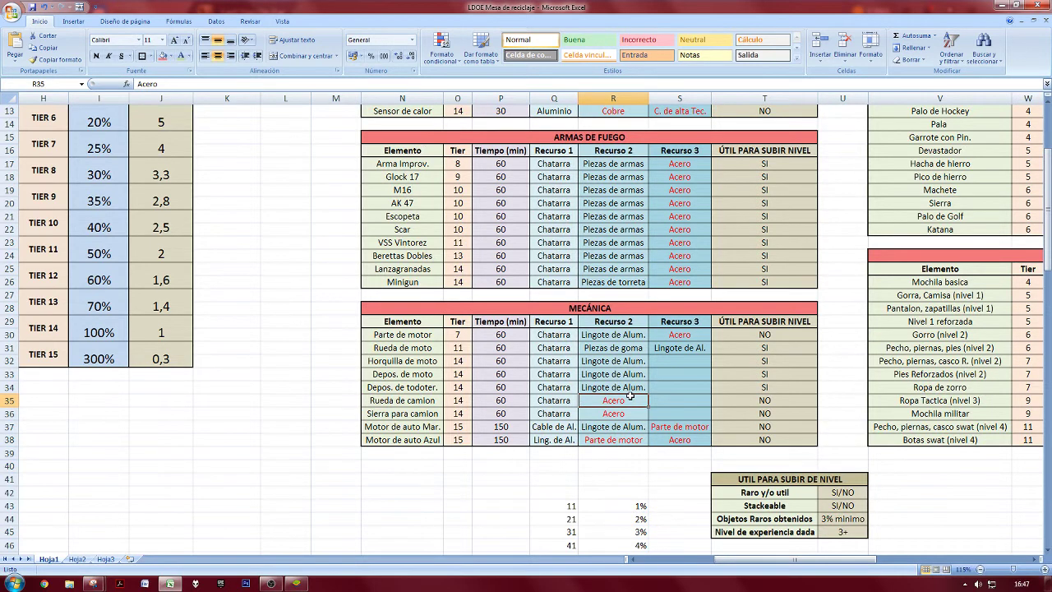
pyautogui.click(732, 401)
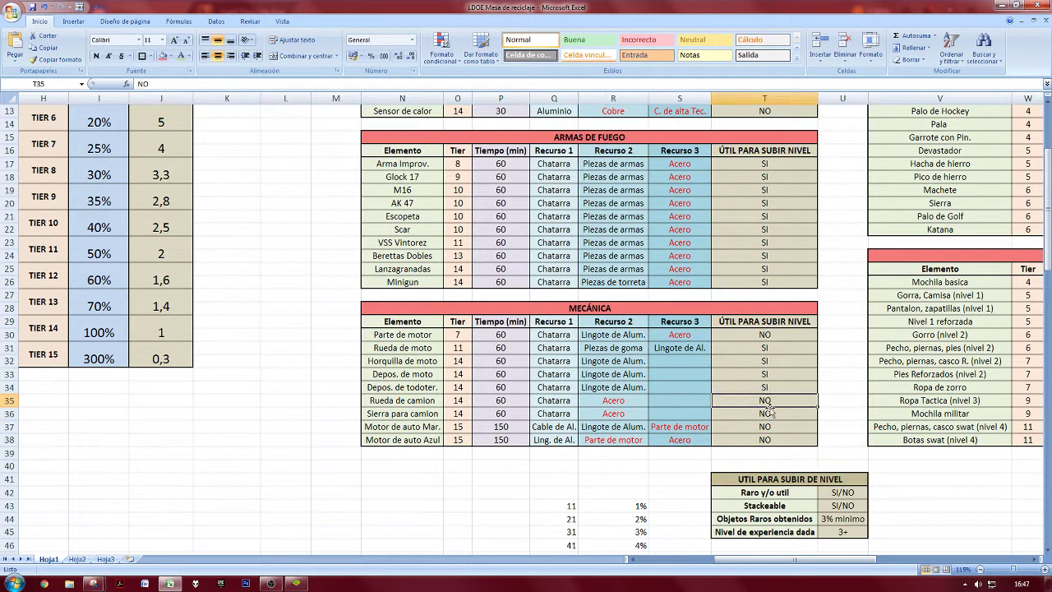
pyautogui.click(764, 413)
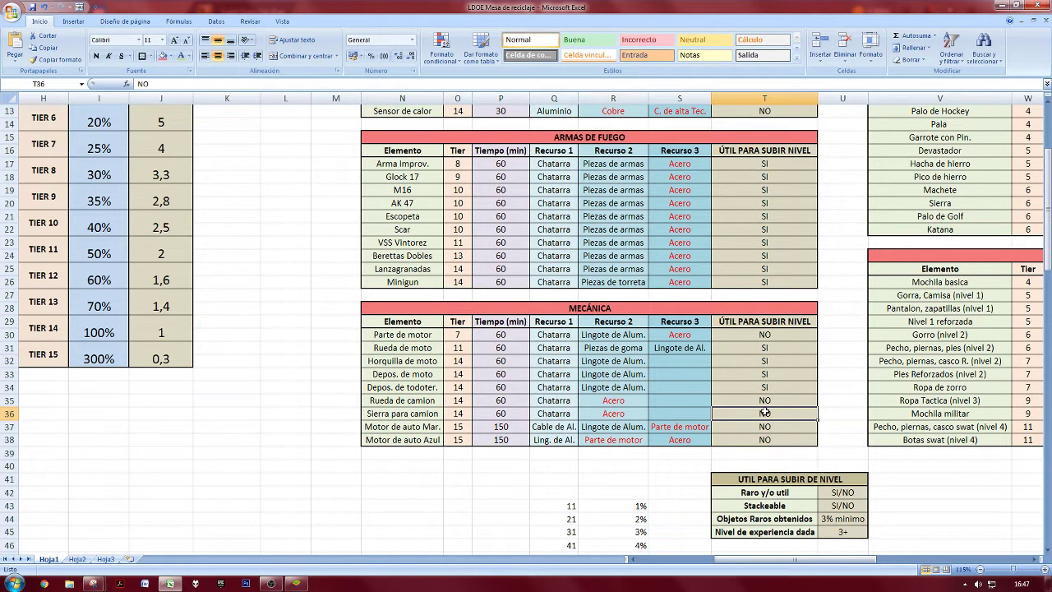
# Change the ÚTIL PARA SUBIR NIVEL entry for Motor de auto Mar. to NO? in the MECÁNICA table.
pyautogui.click(427, 463)
pyautogui.click(401, 413)
pyautogui.click(403, 427)
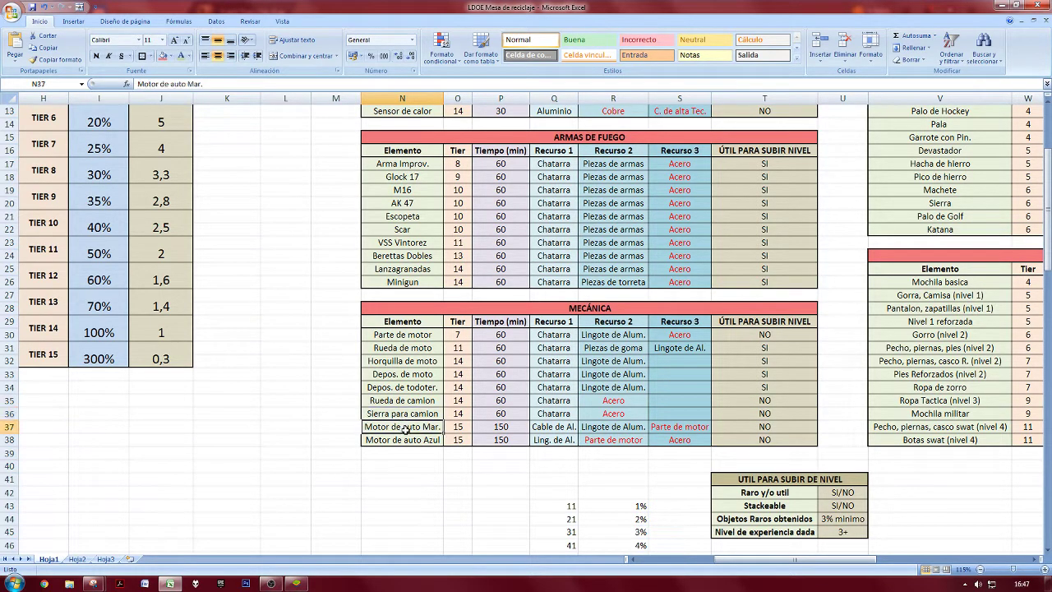
pyautogui.click(717, 441)
pyautogui.click(749, 428)
pyautogui.doubleClick(751, 427)
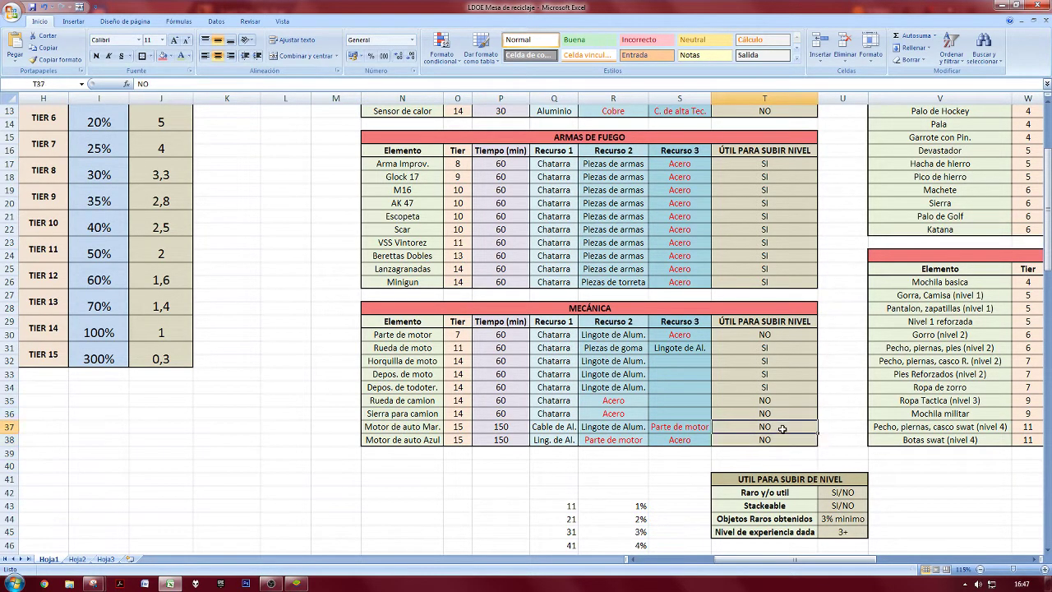
pyautogui.write('=')
pyautogui.press('BackSpace')
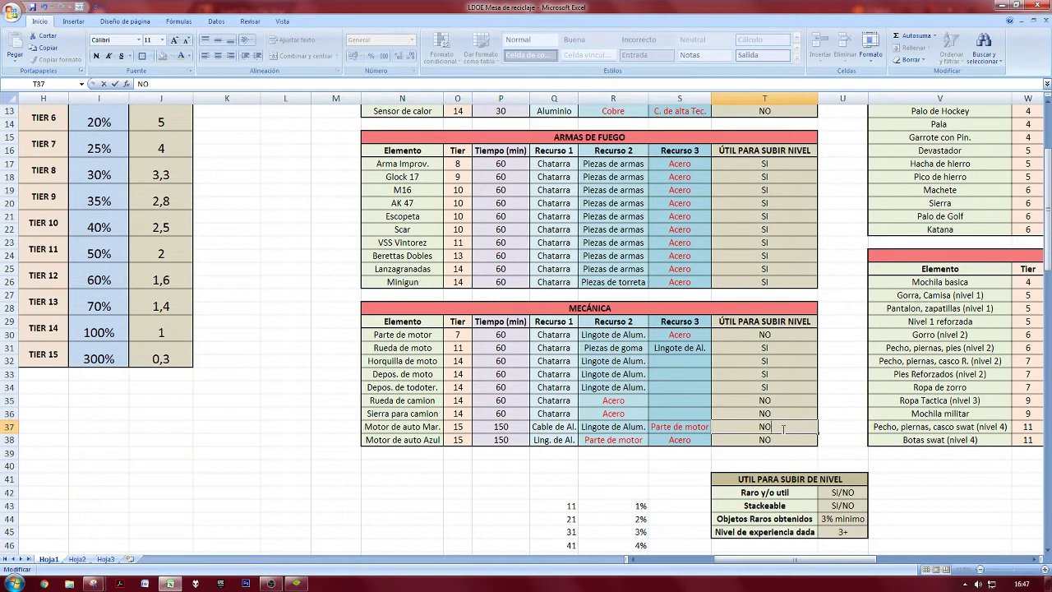
pyautogui.write('¿')
pyautogui.click(498, 454)
# Check the TIER 15 row for the MOTOR DE AUTO DE ZONA DE FARMEO and return to the MECÁNICA table.
pyautogui.click(678, 559)
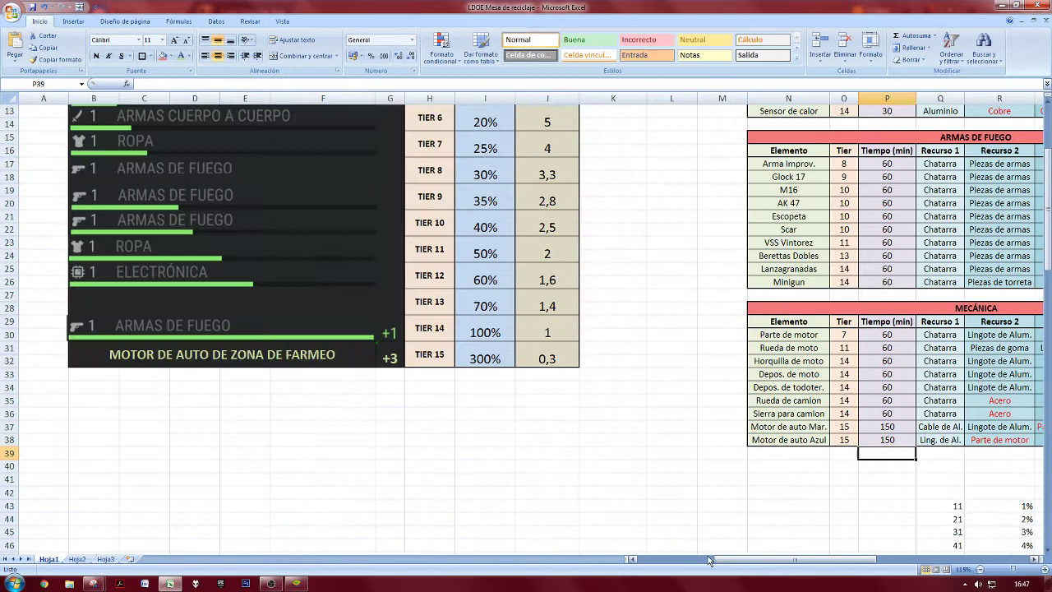
pyautogui.click(270, 357)
pyautogui.moveTo(279, 355); pyautogui.dragTo(532, 360)
pyautogui.click(540, 387)
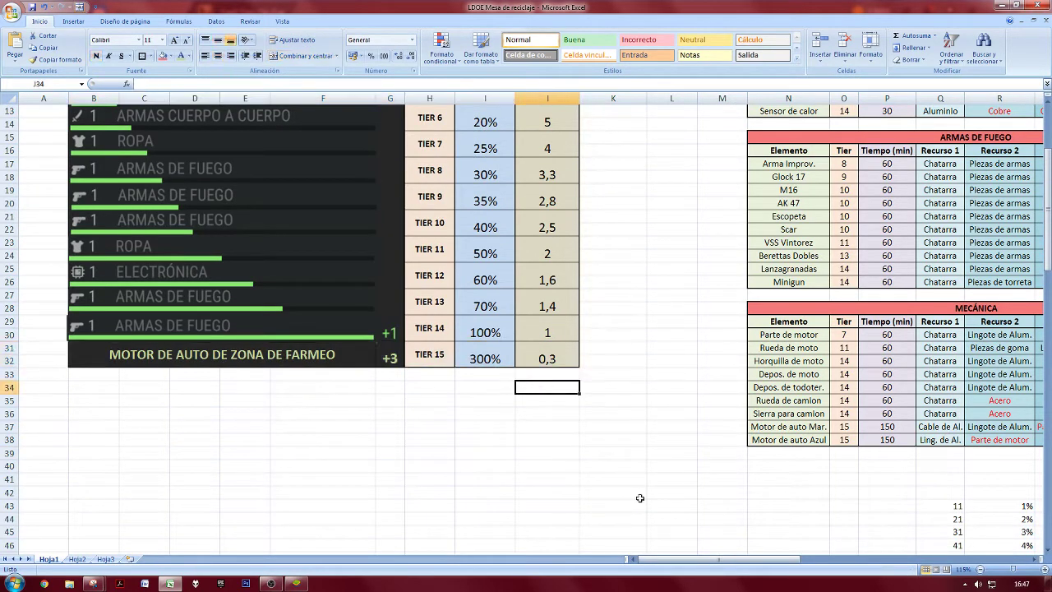
pyautogui.hscroll(6, 779, 567)
pyautogui.click(683, 440)
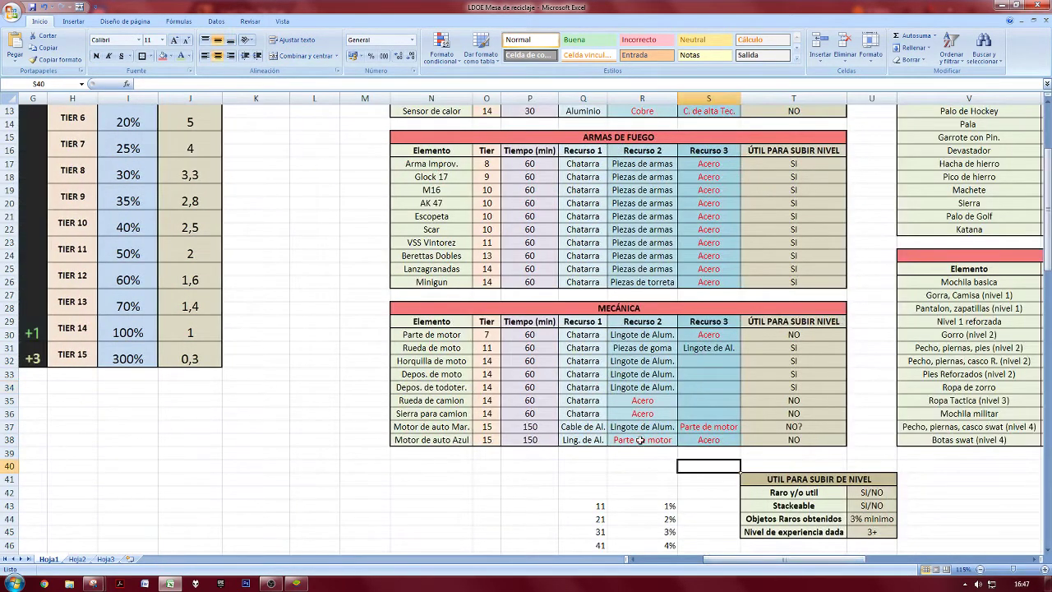
# Examine the Motor de auto Mar. row's resources and its recycling time in minutes.
pyautogui.click(683, 428)
pyautogui.click(672, 442)
pyautogui.click(460, 428)
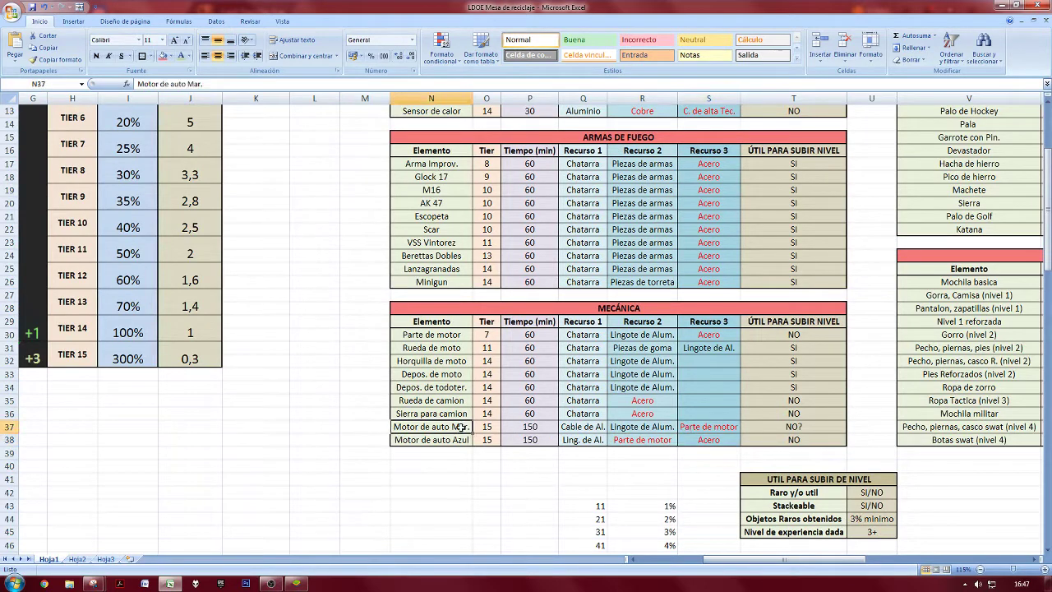
pyautogui.click(692, 444)
pyautogui.click(703, 429)
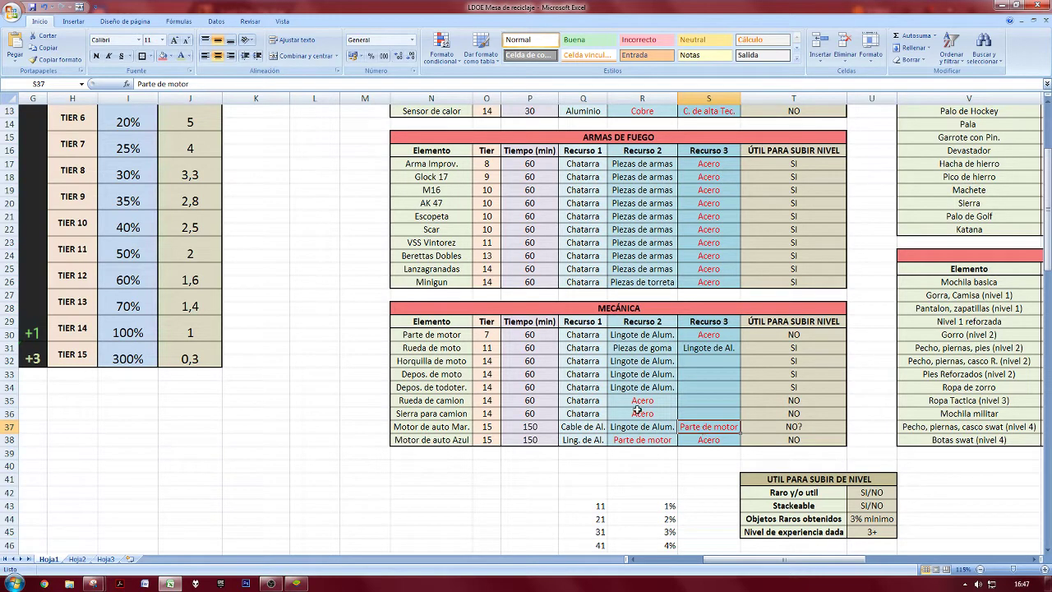
pyautogui.click(518, 429)
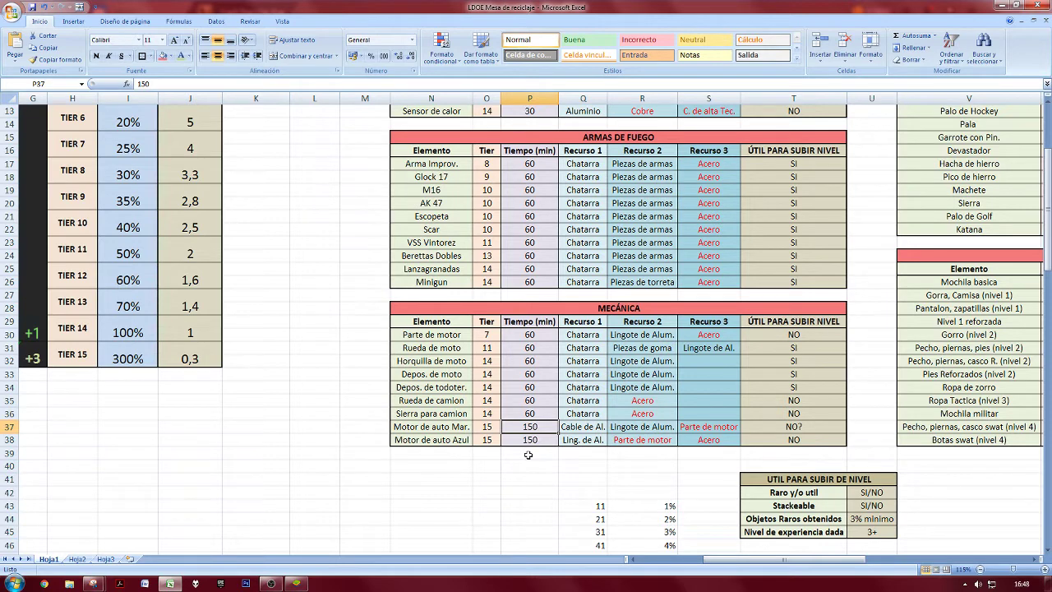
pyautogui.click(530, 463)
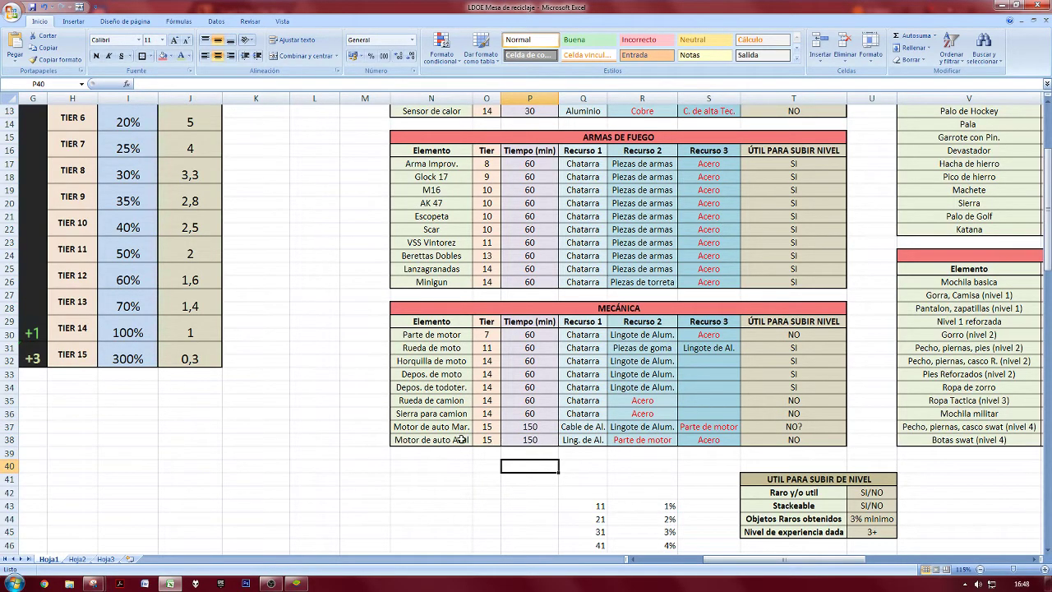
# Compare the resources given by Motor de auto Mar. and Motor de auto Azul in the MECÁNICA table.
pyautogui.click(580, 440)
pyautogui.click(604, 425)
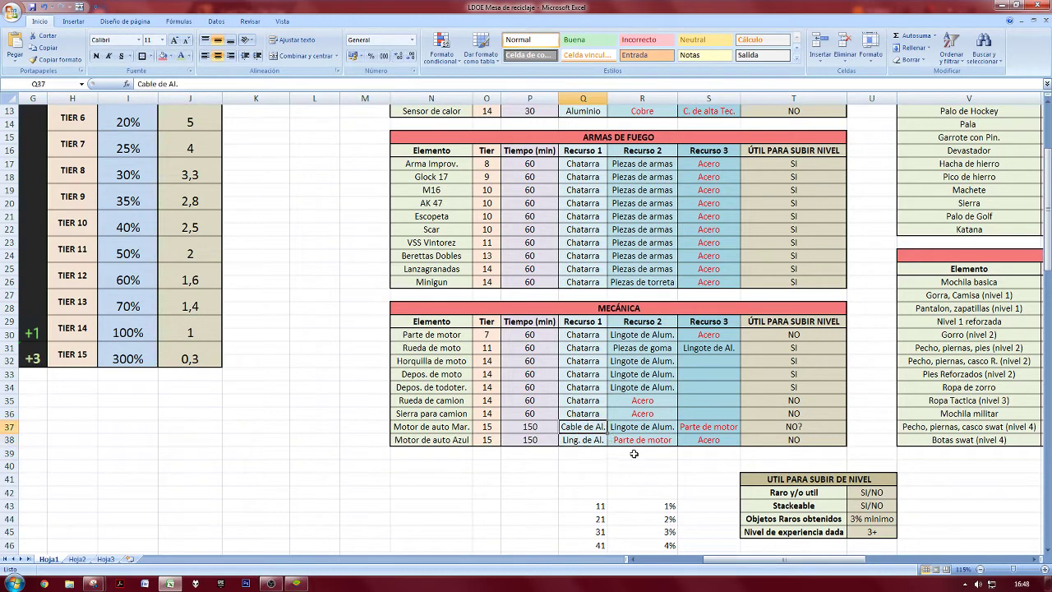
pyautogui.click(634, 429)
pyautogui.click(697, 429)
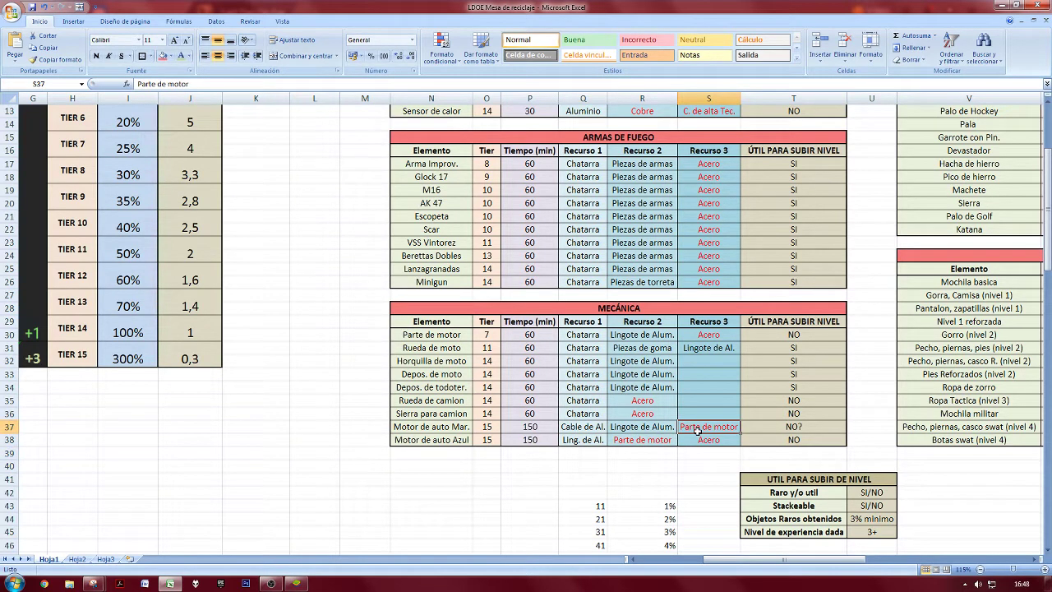
pyautogui.click(649, 464)
pyautogui.click(434, 443)
pyautogui.click(581, 444)
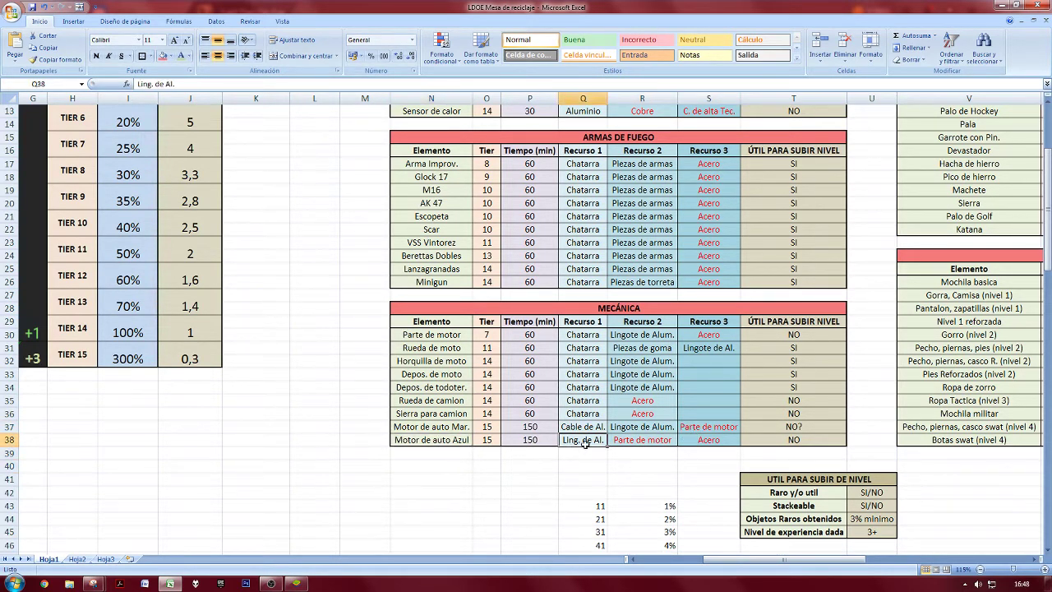
pyautogui.moveTo(642, 453)
pyautogui.mouseDown()
pyautogui.moveTo(649, 297)
pyautogui.moveTo(642, 444)
pyautogui.mouseUp()
pyautogui.click(671, 440)
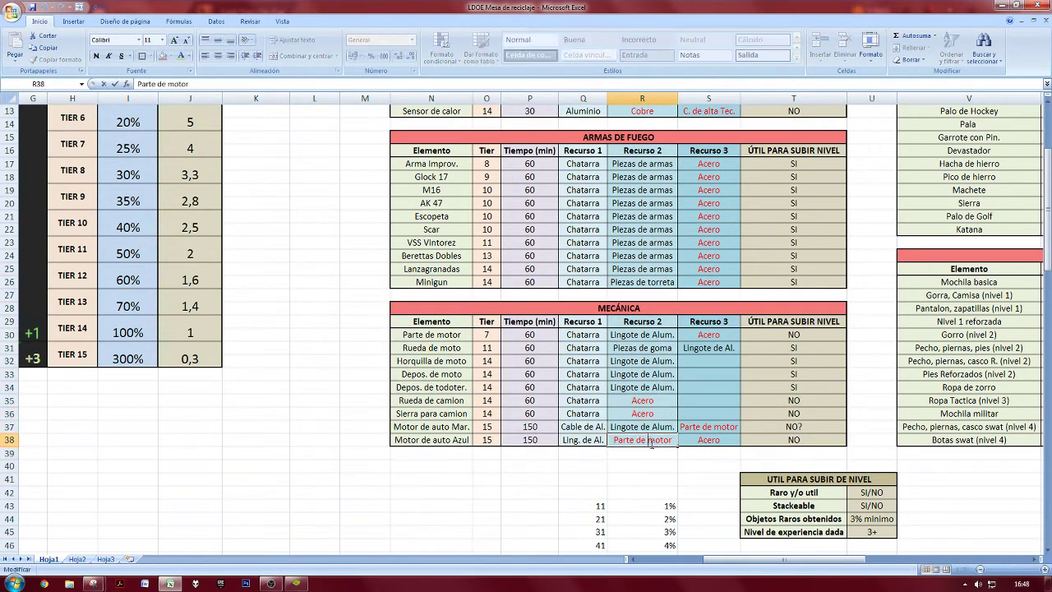
# Make the Parte de motor entry in the Motor de auto Azul row bold and check the row's Recurso 3.
pyautogui.click(97, 56)
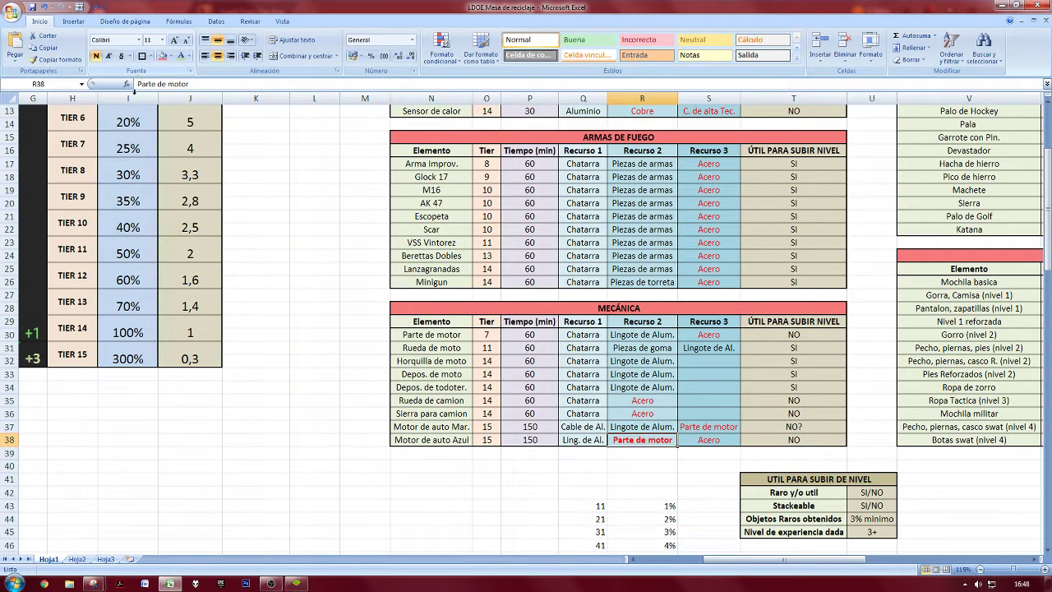
pyautogui.click(432, 387)
pyautogui.click(690, 453)
pyautogui.click(702, 443)
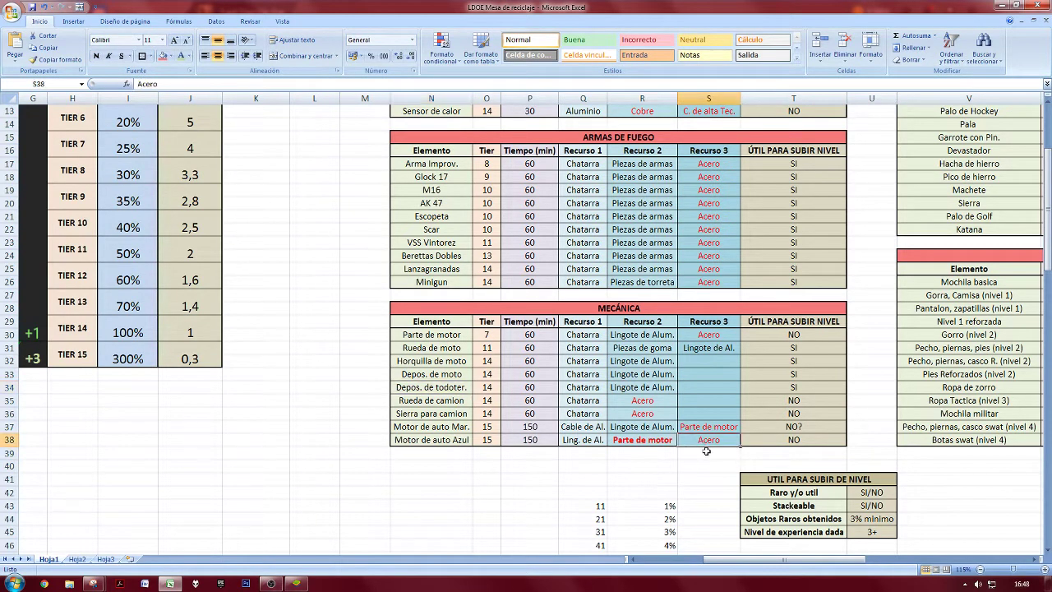
pyautogui.click(721, 468)
pyautogui.click(715, 444)
pyautogui.click(718, 454)
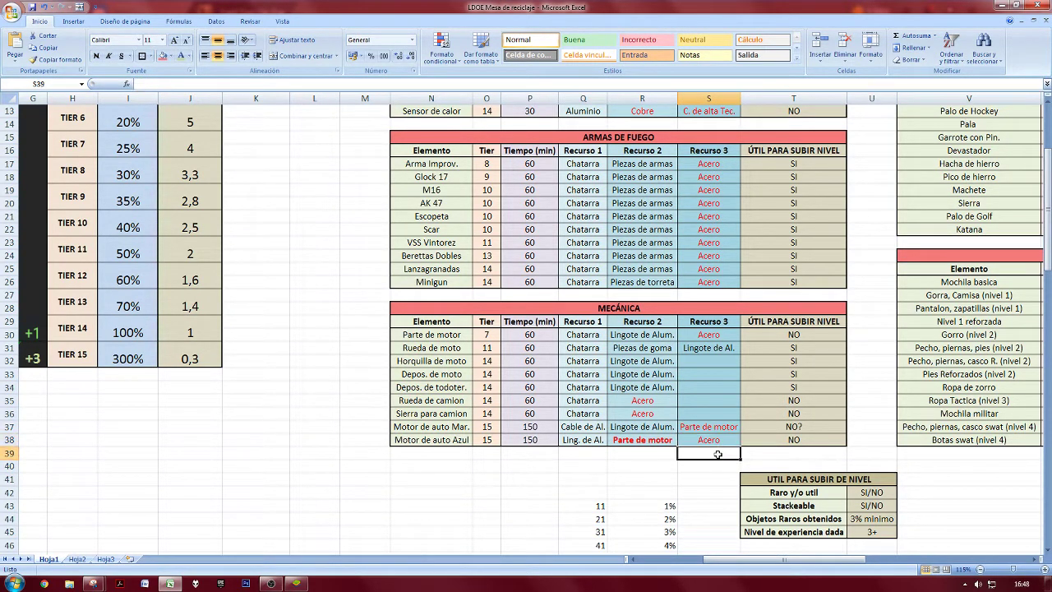
# Review the Motor de auto Azul row's resources and make its NO entry under ÚTIL PARA SUBIR NIVEL bold.
pyautogui.click(640, 446)
pyautogui.click(700, 442)
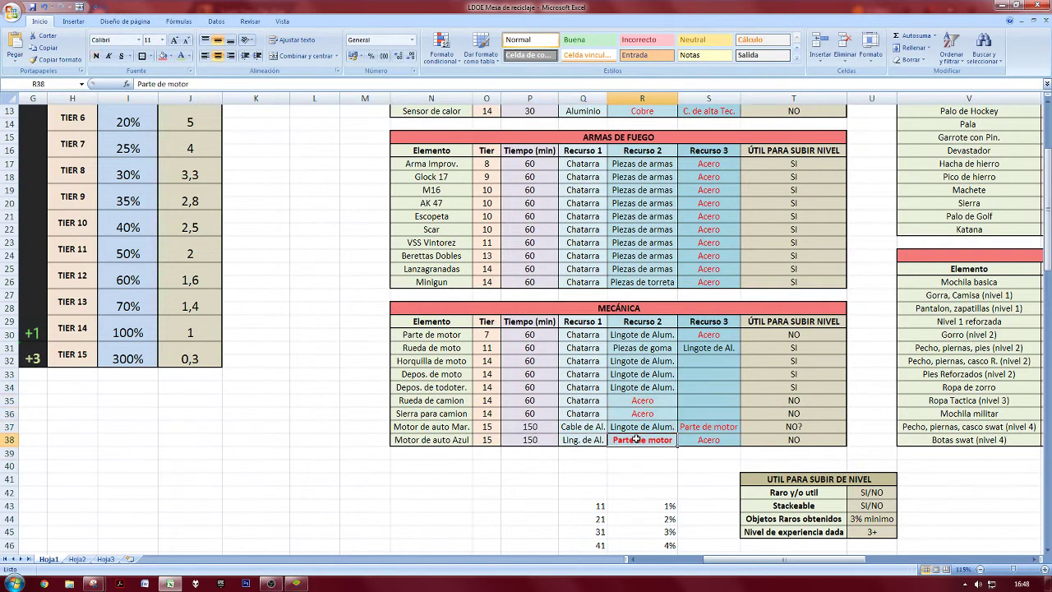
pyautogui.moveTo(429, 438); pyautogui.dragTo(681, 442)
pyautogui.click(682, 444)
pyautogui.click(782, 445)
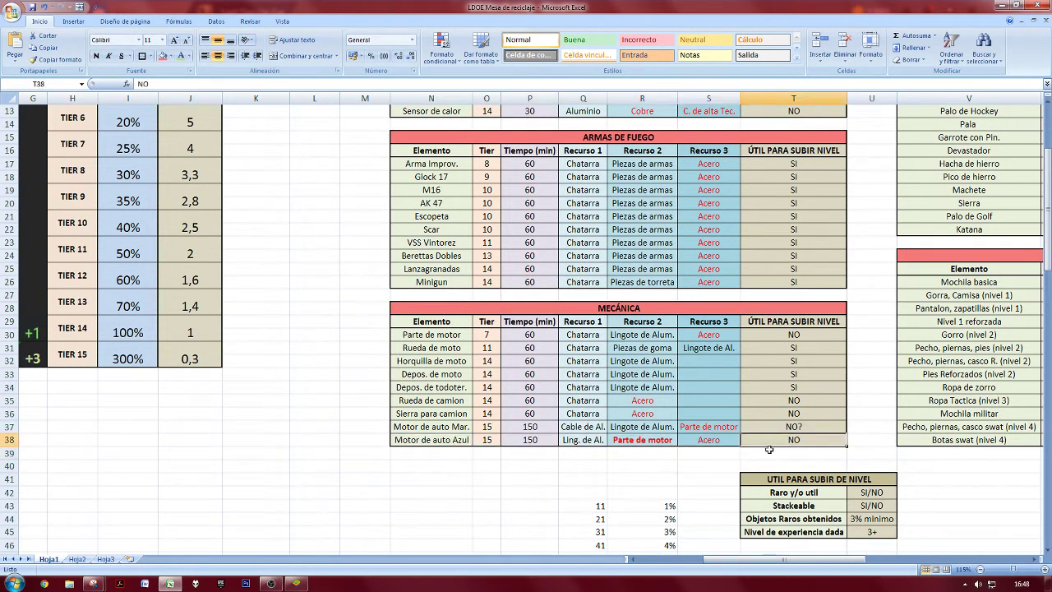
pyautogui.click(96, 56)
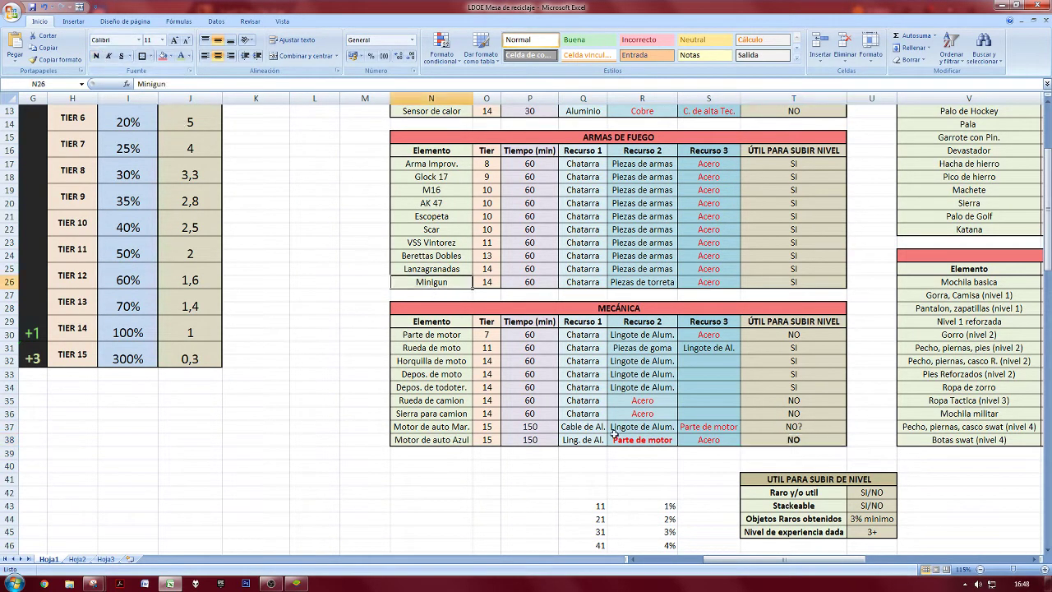
# Recheck Parte de motor for Motor de auto Azul and remove the bold from that row's NO entry.
pyautogui.click(634, 441)
pyautogui.click(633, 468)
pyautogui.click(641, 441)
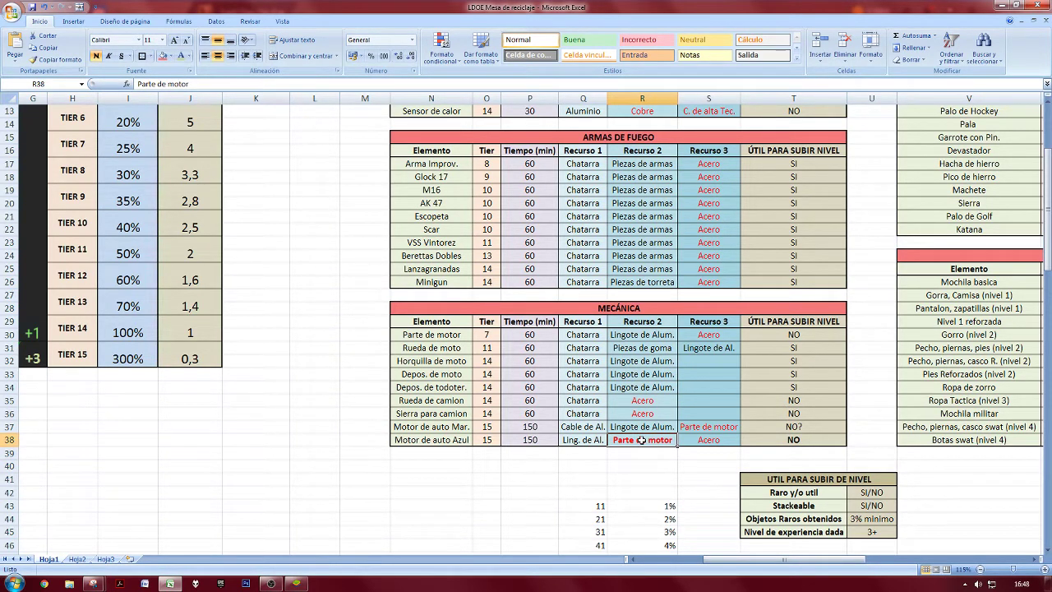
pyautogui.click(794, 443)
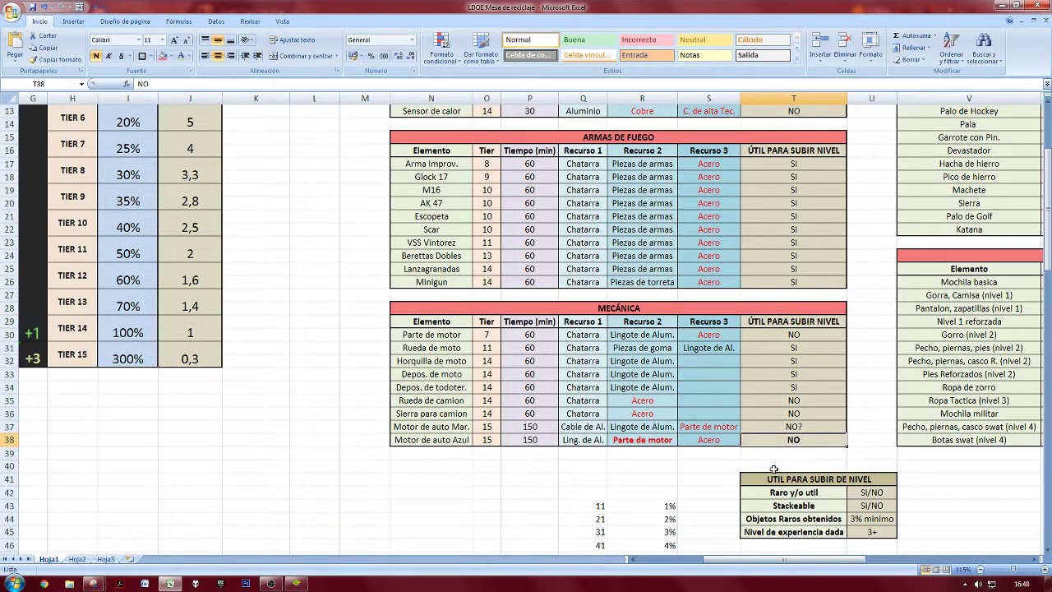
# Change the ÚTIL PARA SUBIR NIVEL entry for Motor de auto Mar. to NO.
pyautogui.doubleClick(809, 427)
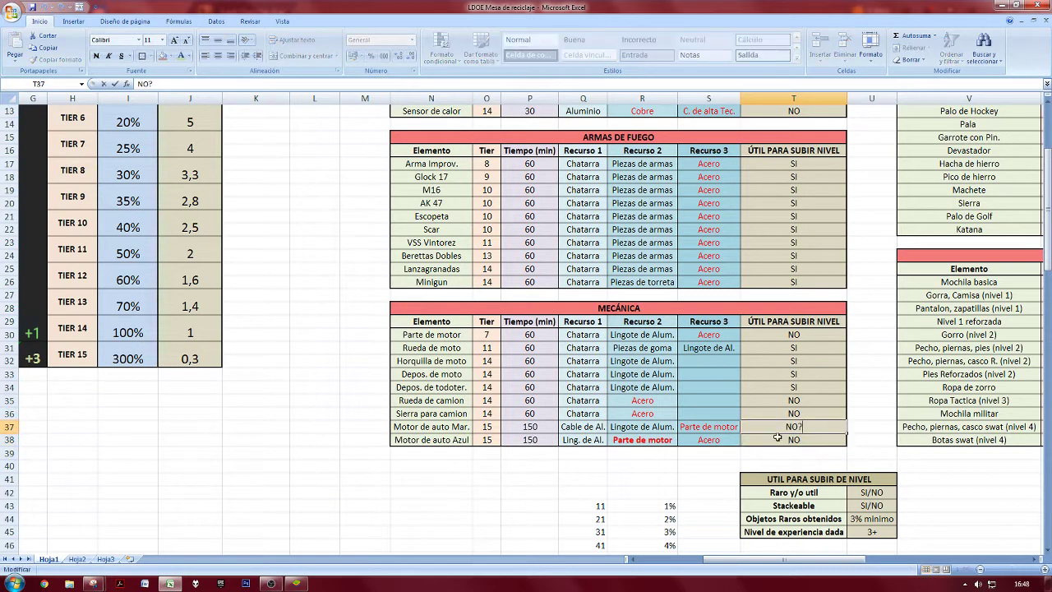
pyautogui.press('BackSpace')
pyautogui.click(669, 440)
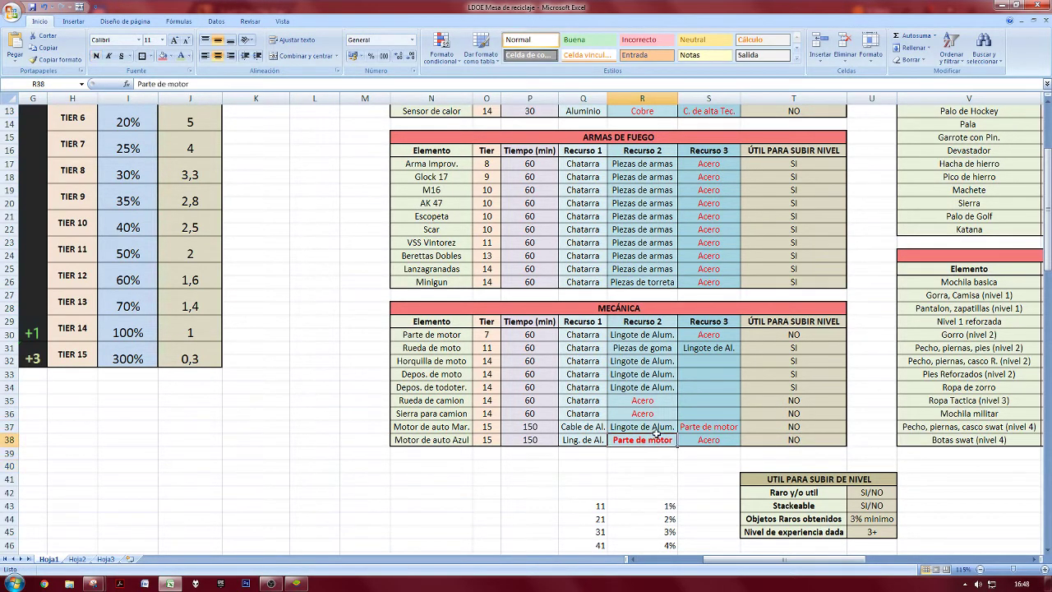
# Examine where Parte de motor and Lingote de Alum. appear among the resources of the Motor de auto Mar. row.
pyautogui.moveTo(681, 427); pyautogui.dragTo(713, 425)
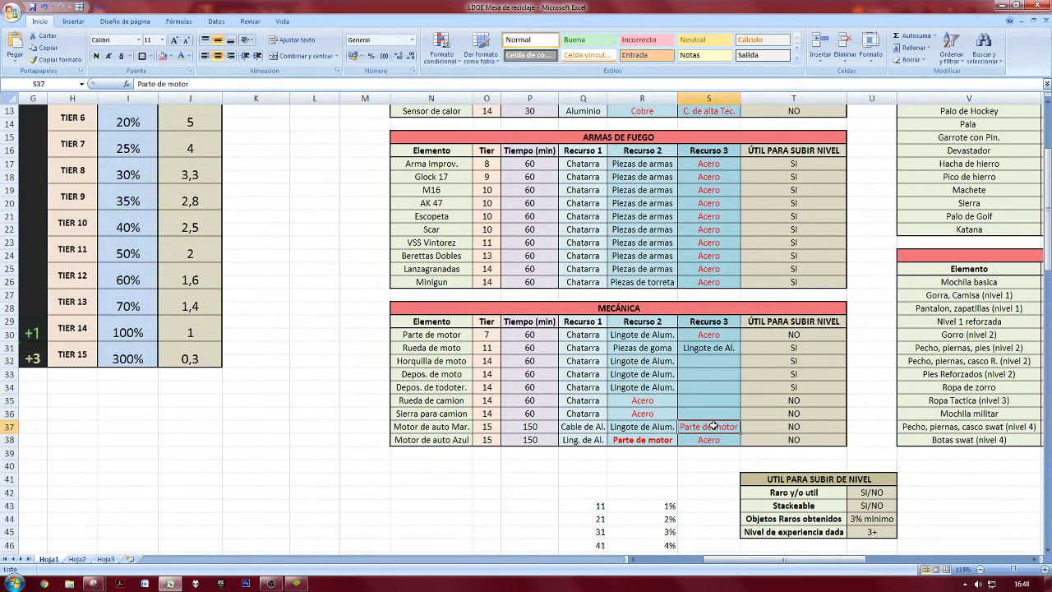
pyautogui.click(731, 442)
pyautogui.click(726, 427)
pyautogui.click(673, 451)
pyautogui.click(687, 427)
pyautogui.click(629, 430)
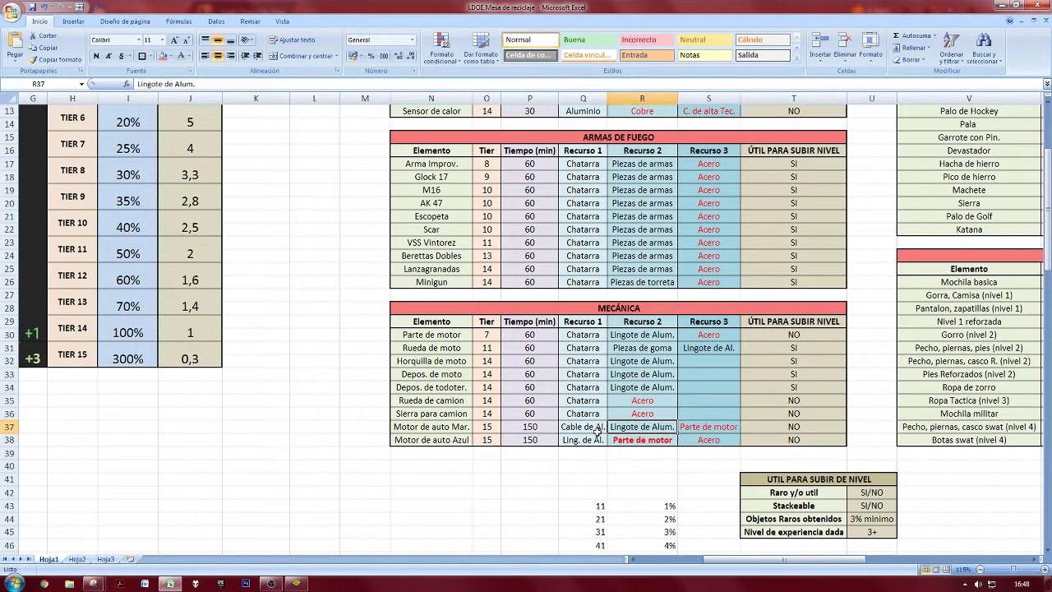
# Switch to Last Day on Earth in BlueStacks, walk the character to the small storage box and open it.
pyautogui.click(298, 585)
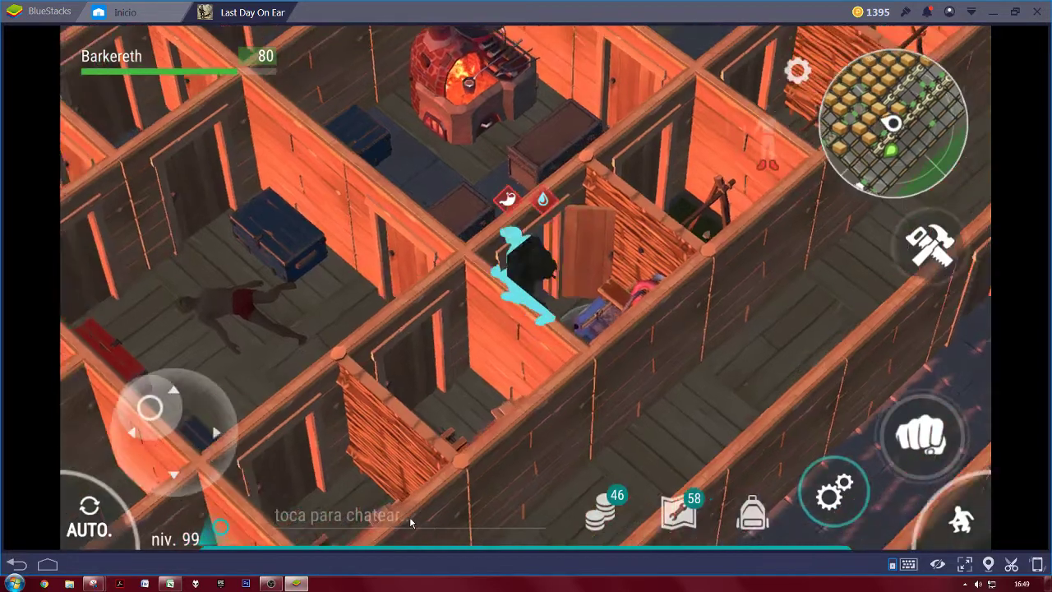
pyautogui.press('a')
pyautogui.press('w')
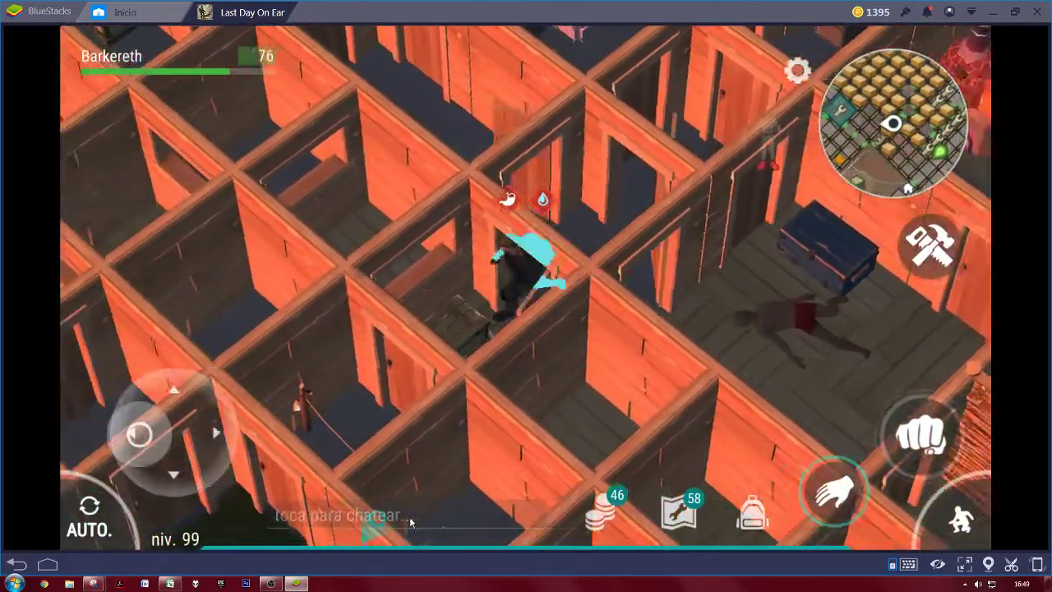
pyautogui.press('f')
# Consume several cans of beans and a bottle of water from the Caja pequeña and close it.
pyautogui.click(651, 228)
pyautogui.press('e')
pyautogui.press('e')
pyautogui.press('e')
pyautogui.click(708, 290)
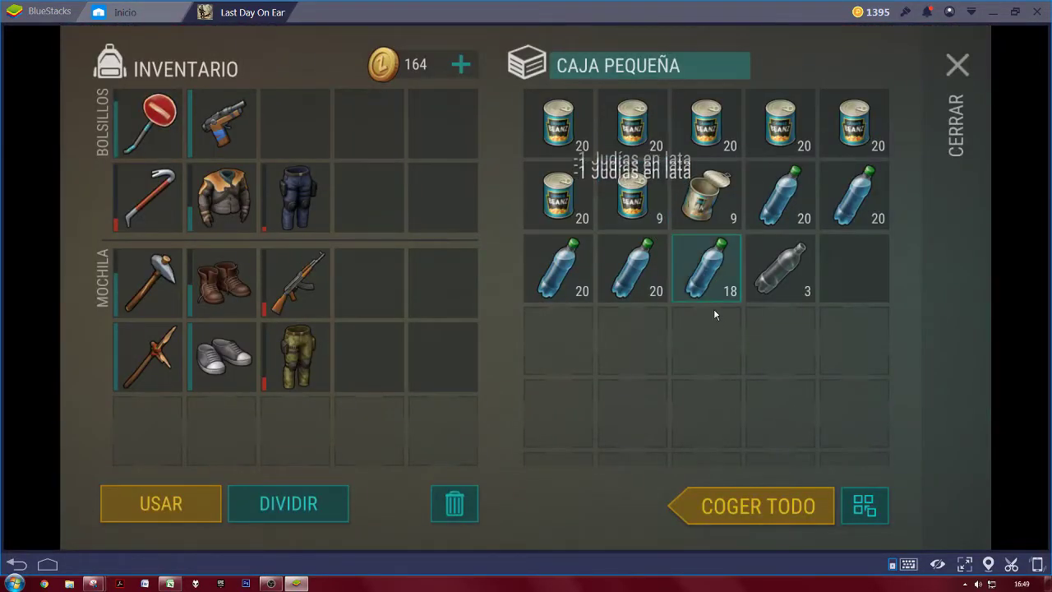
pyautogui.press('e')
pyautogui.press('Escape')
# Walk the character out of the house and past the motorcycle to leave the home base for the world map.
pyautogui.press('s')
pyautogui.press('a')
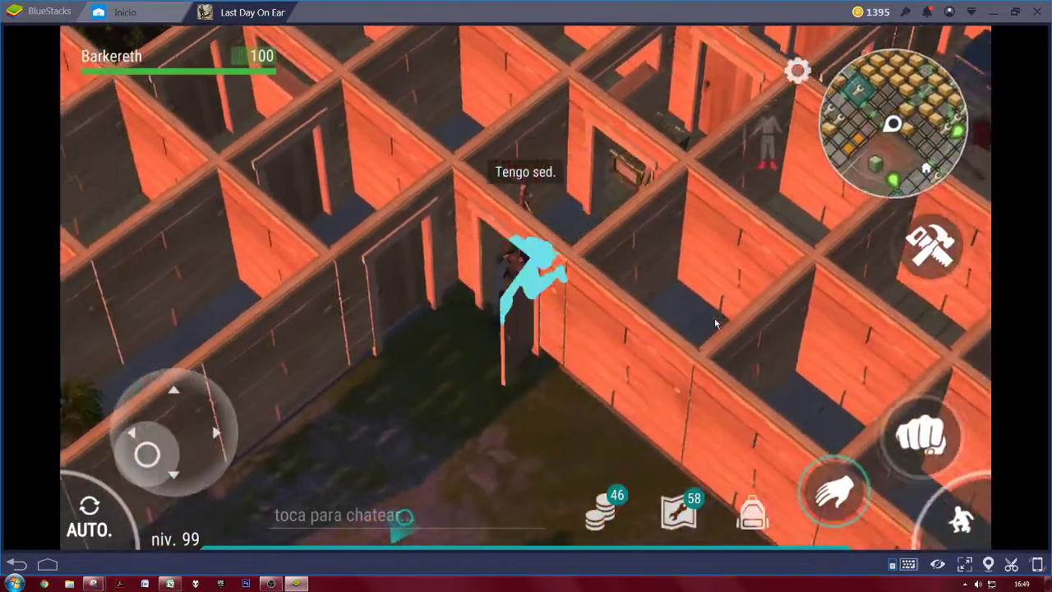
pyautogui.press('d')
pyautogui.press('d')
pyautogui.press('d')
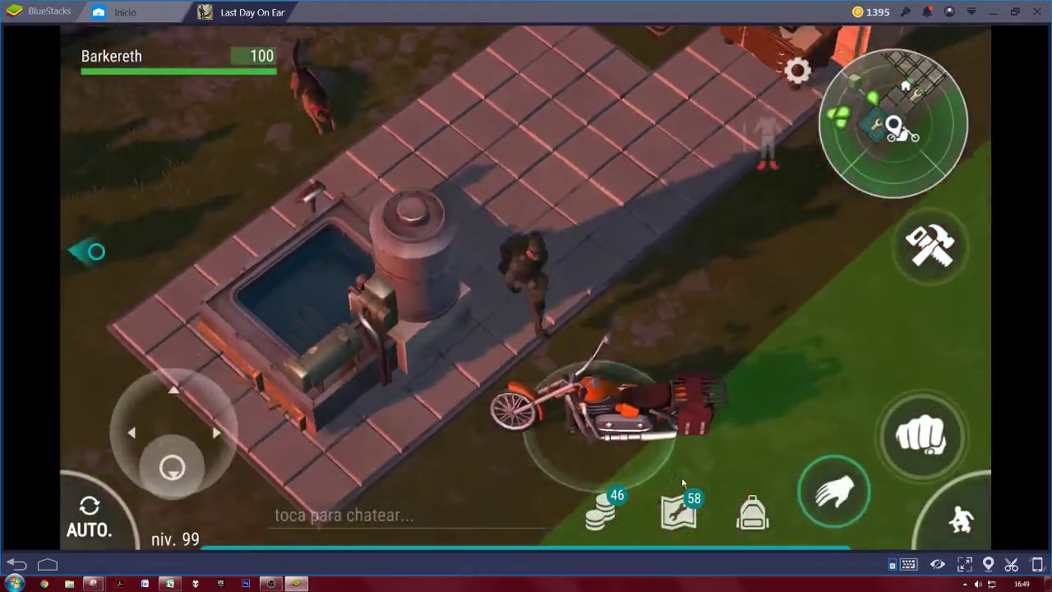
pyautogui.press('e')
pyautogui.click(711, 492)
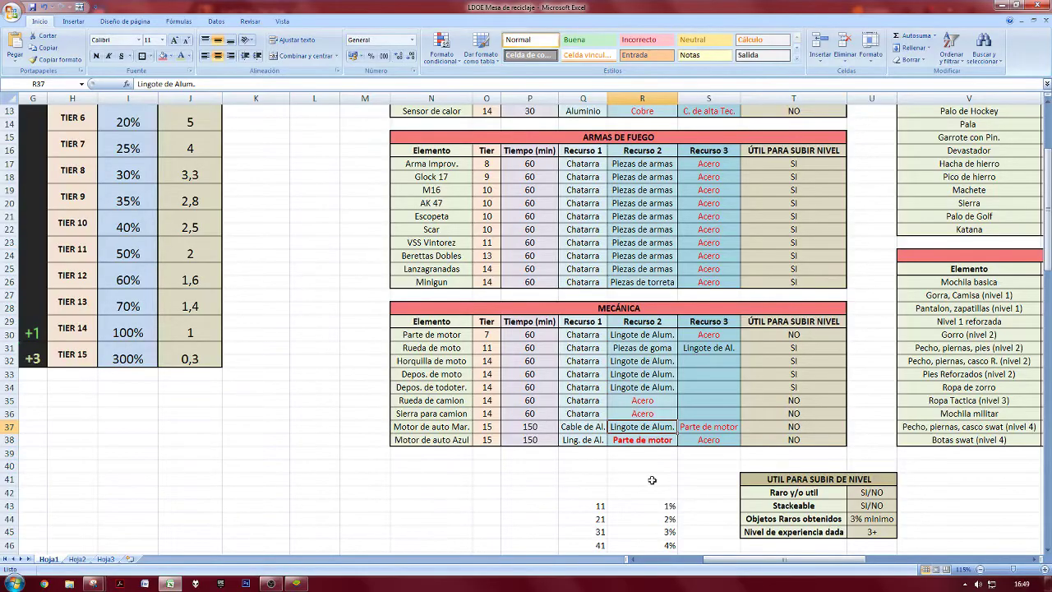
# Return to the Excel workbook and remove the bold from Parte de motor in the Motor de auto Azul row.
pyautogui.click(643, 467)
pyautogui.click(649, 442)
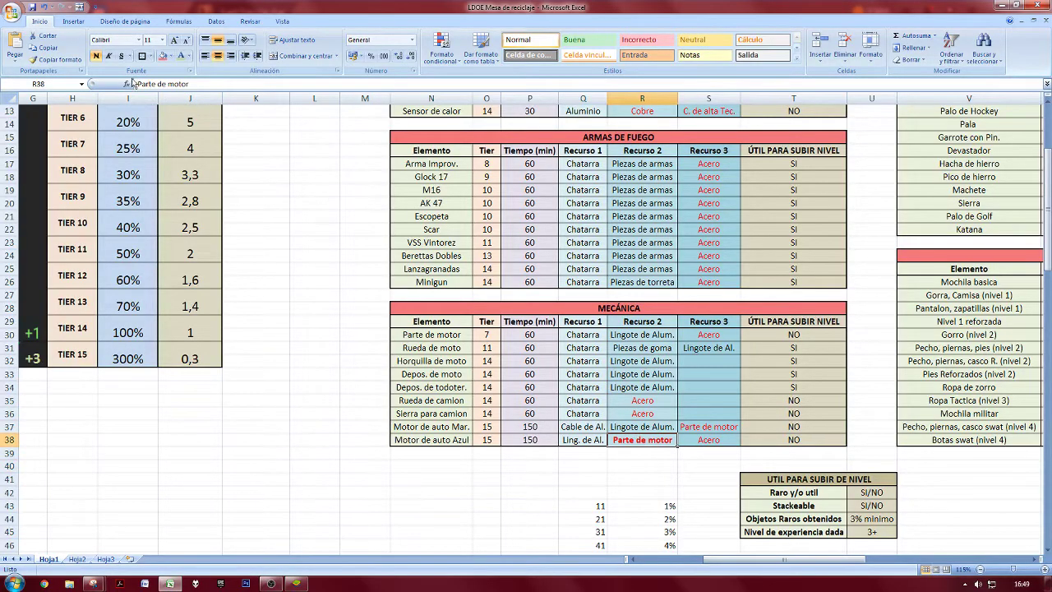
pyautogui.click(95, 56)
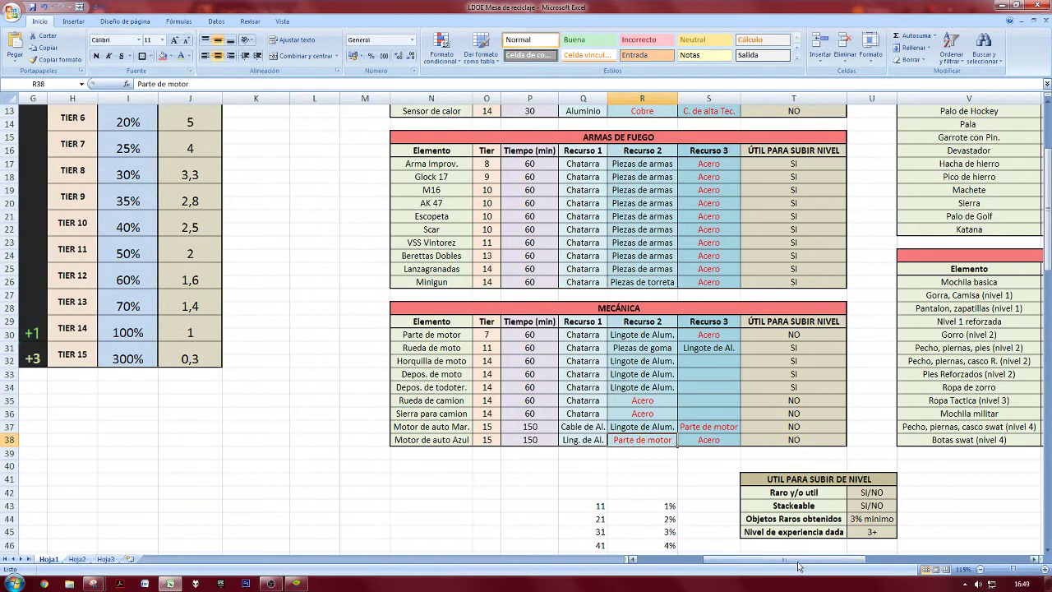
# Check the rare-object and experience criteria in the UTIL PARA SUBIR DE NIVEL table against the 31 / 3% row.
pyautogui.moveTo(801, 562); pyautogui.dragTo(821, 563)
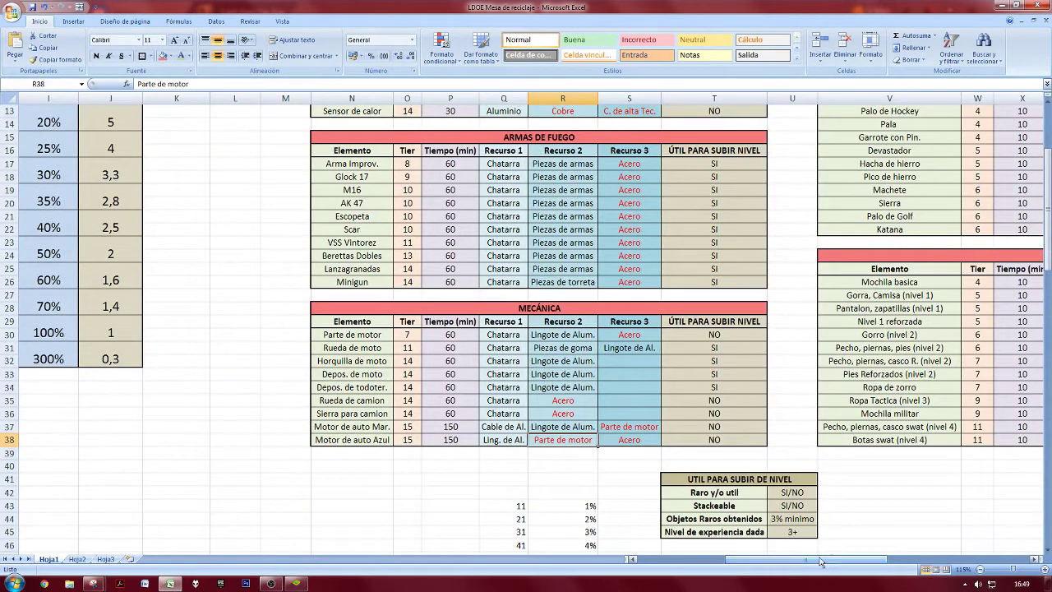
pyautogui.click(723, 531)
pyautogui.moveTo(723, 519); pyautogui.dragTo(791, 520)
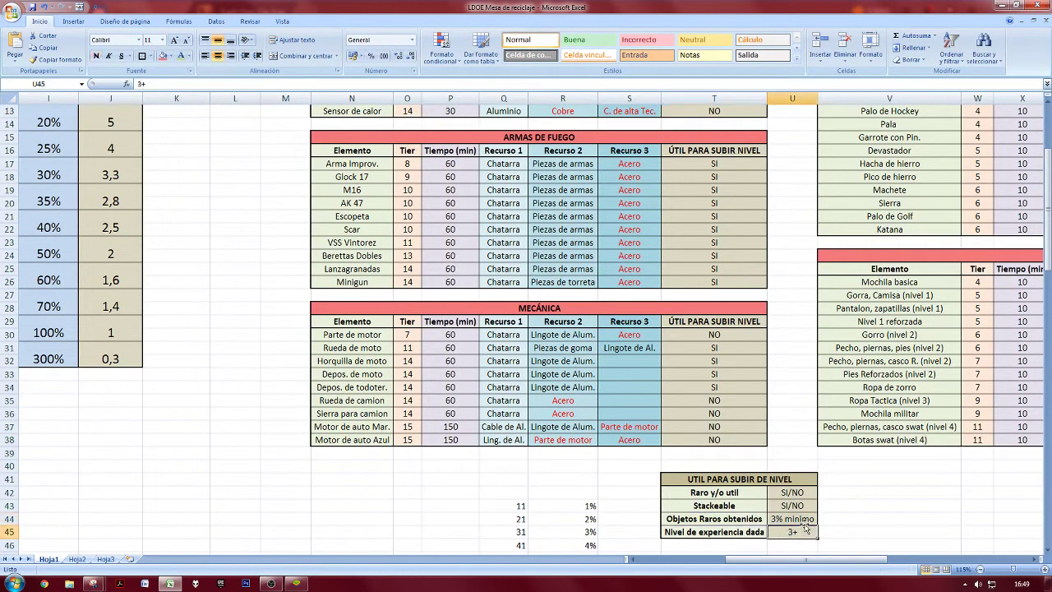
pyautogui.scroll(-1, 706, 526)
pyautogui.moveTo(588, 505); pyautogui.dragTo(577, 492)
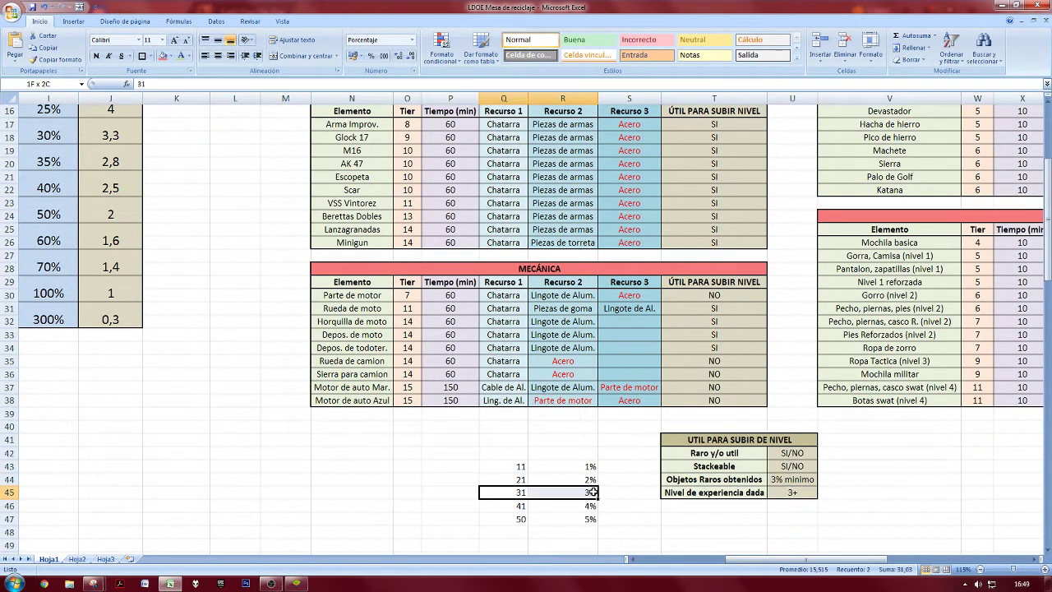
pyautogui.click(715, 532)
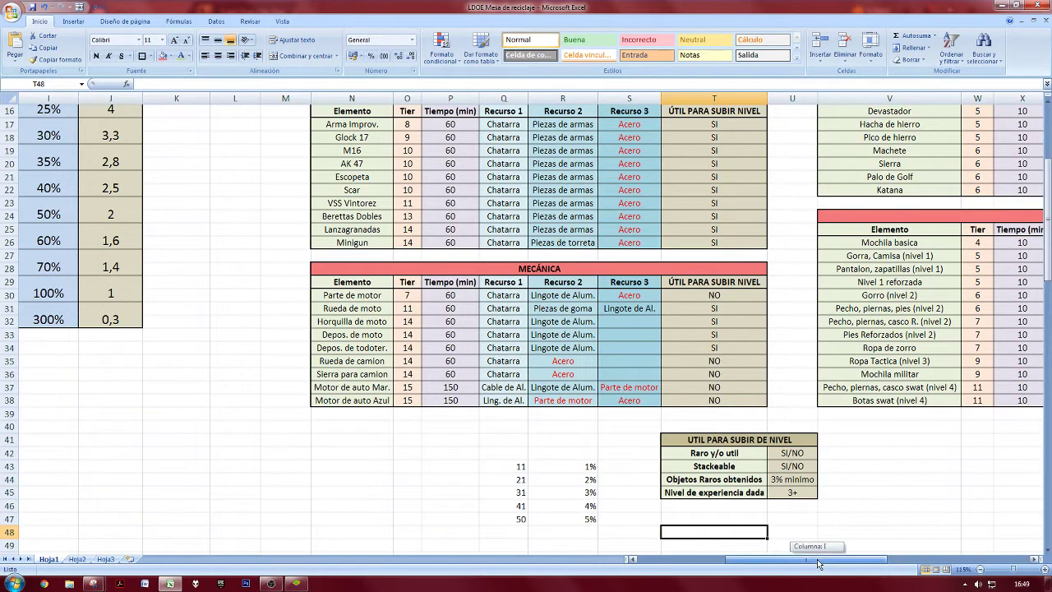
# Examine the tier, recycling time, resources and levelling usefulness of Mochila basica in the ROPA table.
pyautogui.moveTo(876, 558); pyautogui.dragTo(1019, 558)
pyautogui.moveTo(871, 560); pyautogui.dragTo(822, 559)
pyautogui.click(416, 242)
pyautogui.moveTo(415, 244); pyautogui.dragTo(497, 252)
pyautogui.click(498, 247)
pyautogui.click(575, 255)
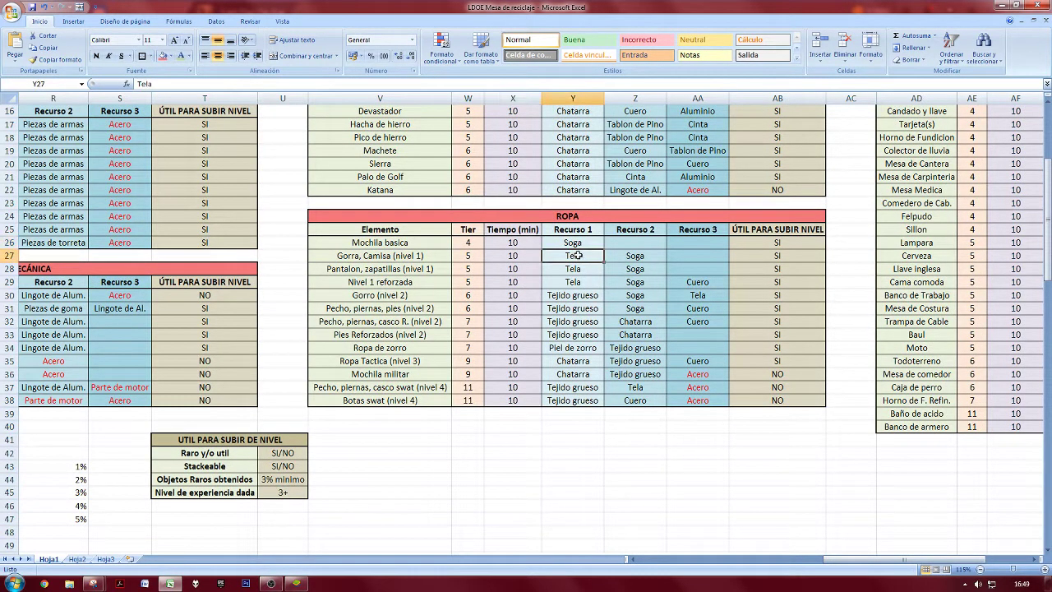
pyautogui.click(585, 246)
pyautogui.click(732, 254)
pyautogui.click(739, 244)
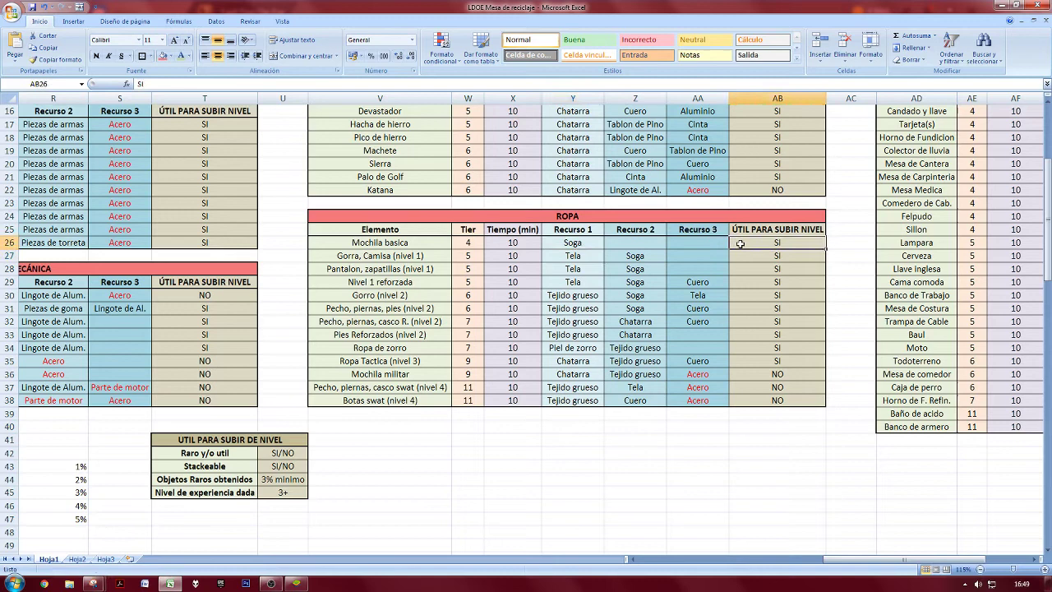
pyautogui.click(465, 244)
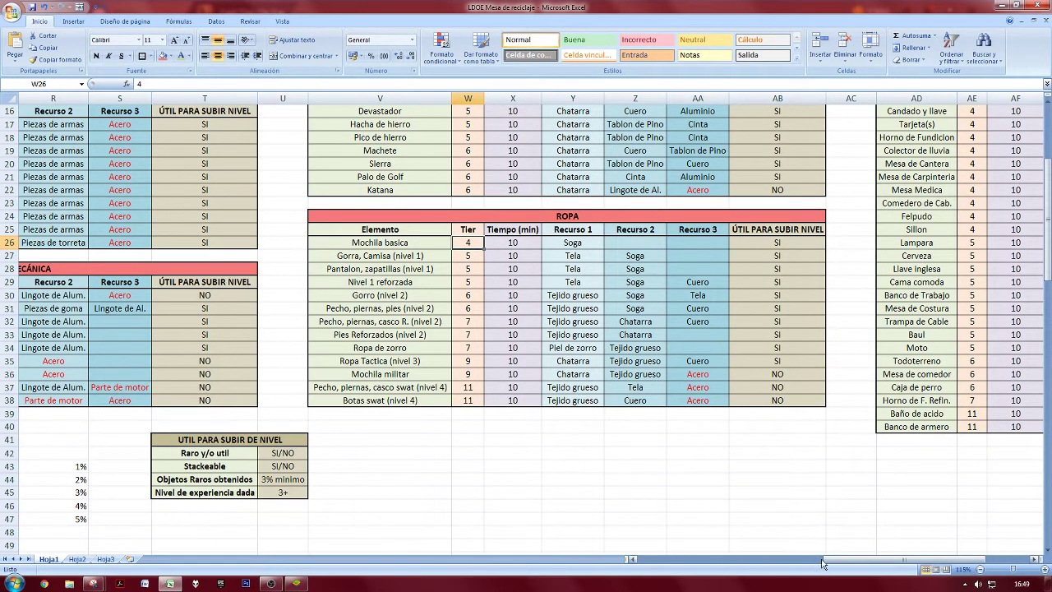
# Check the percentage increase and number of items needed for TIER 4 in the recycler experience table.
pyautogui.click(796, 560)
pyautogui.scroll(5, 561, 409)
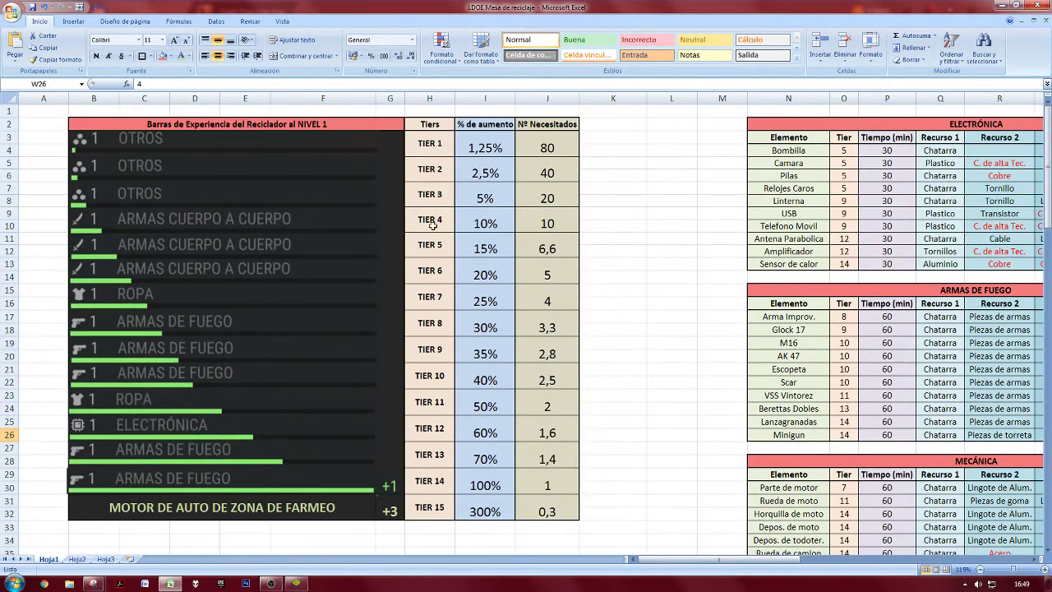
pyautogui.click(432, 225)
pyautogui.click(491, 226)
pyautogui.click(534, 226)
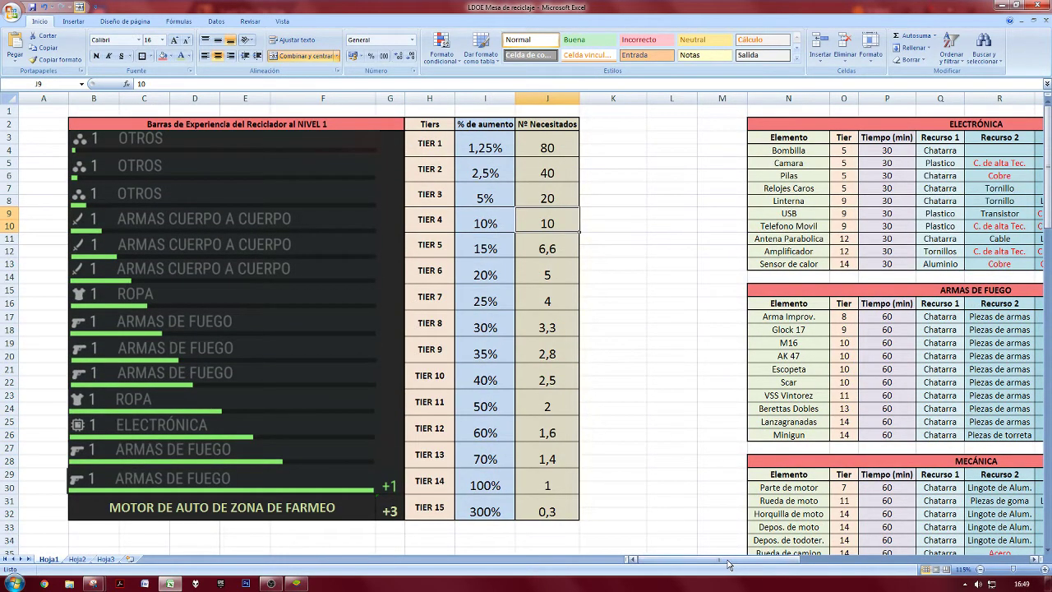
# Switch to Last Day on Earth in BlueStacks, open the Planos list and browse its craftable items.
pyautogui.click(297, 584)
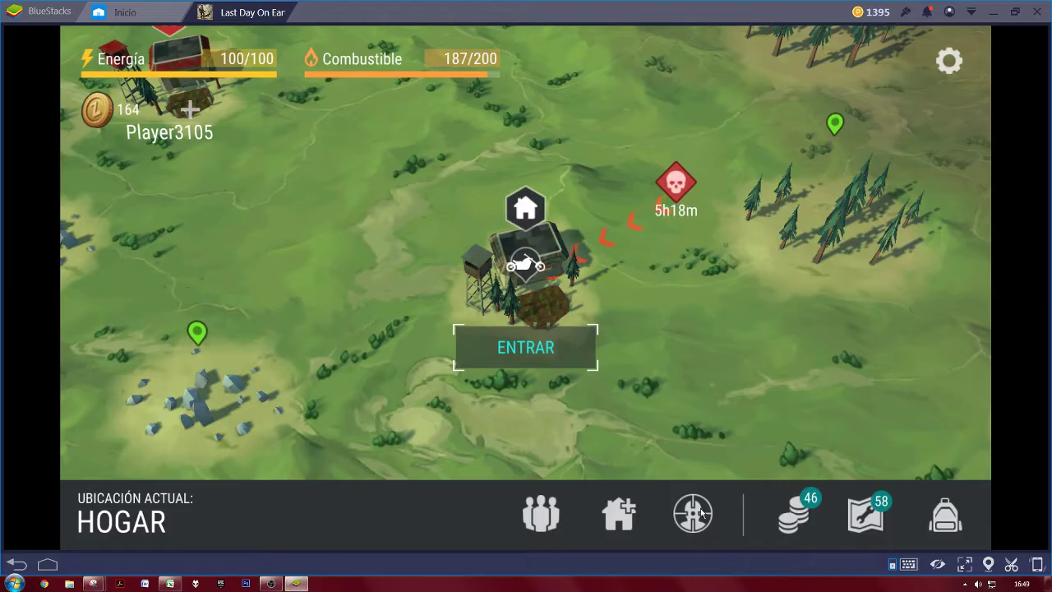
pyautogui.click(840, 515)
pyautogui.scroll(-5, 508, 364)
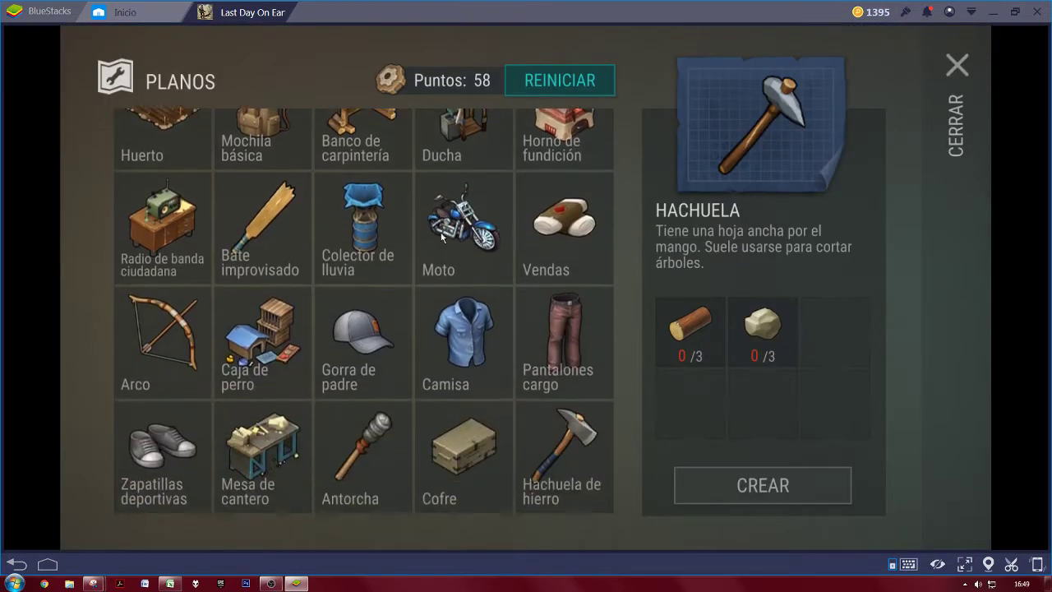
pyautogui.scroll(-5, 419, 168)
pyautogui.scroll(10, 419, 168)
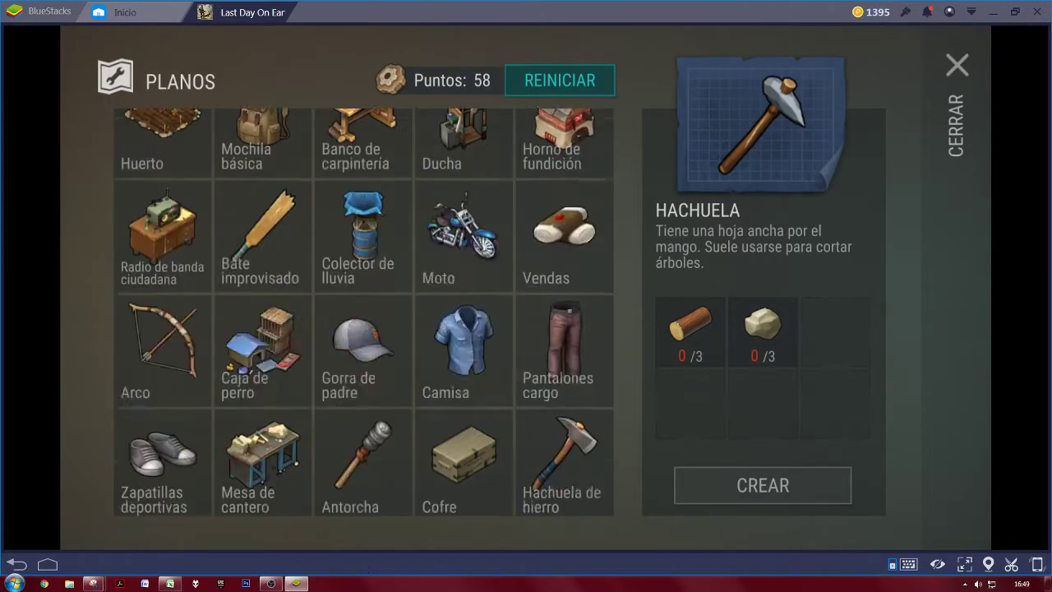
# Inspect the Mochila básica blueprint and its Fibra vegetal ingredient, and close the blueprints screen.
pyautogui.click(207, 304)
pyautogui.click(265, 289)
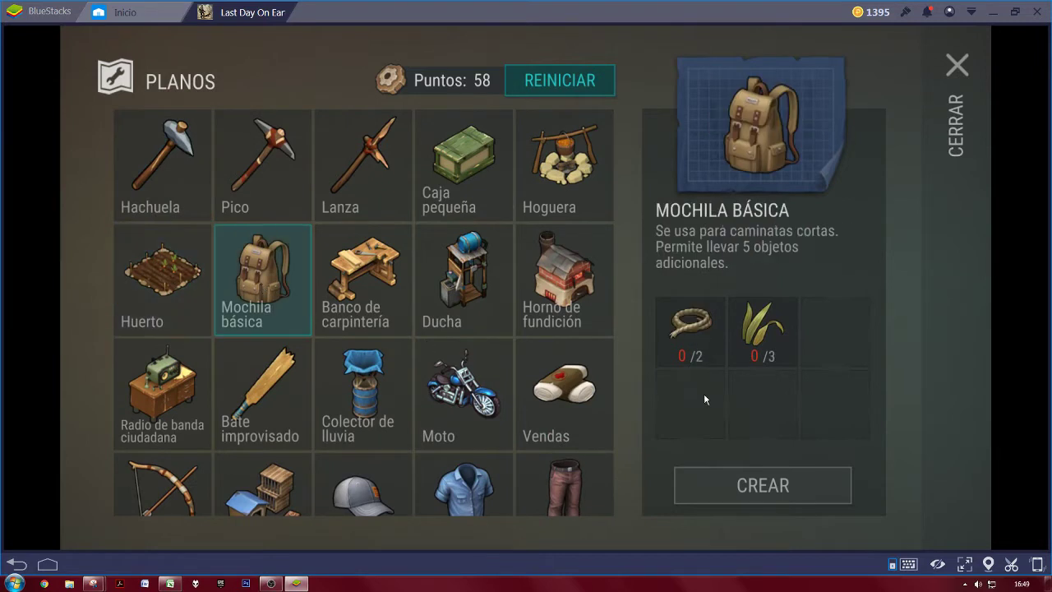
pyautogui.click(711, 346)
pyautogui.click(764, 339)
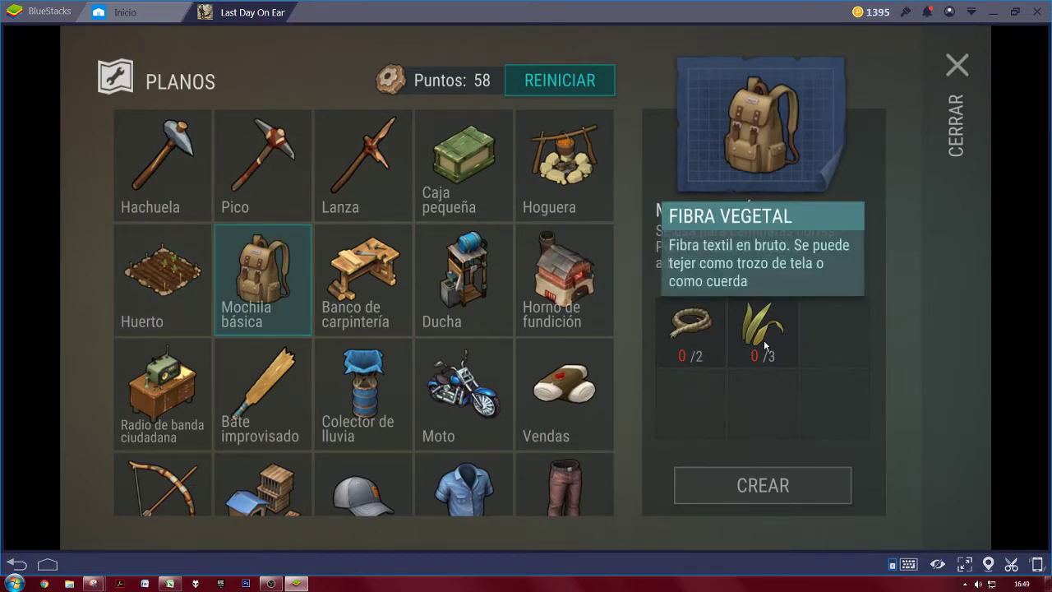
pyautogui.click(948, 211)
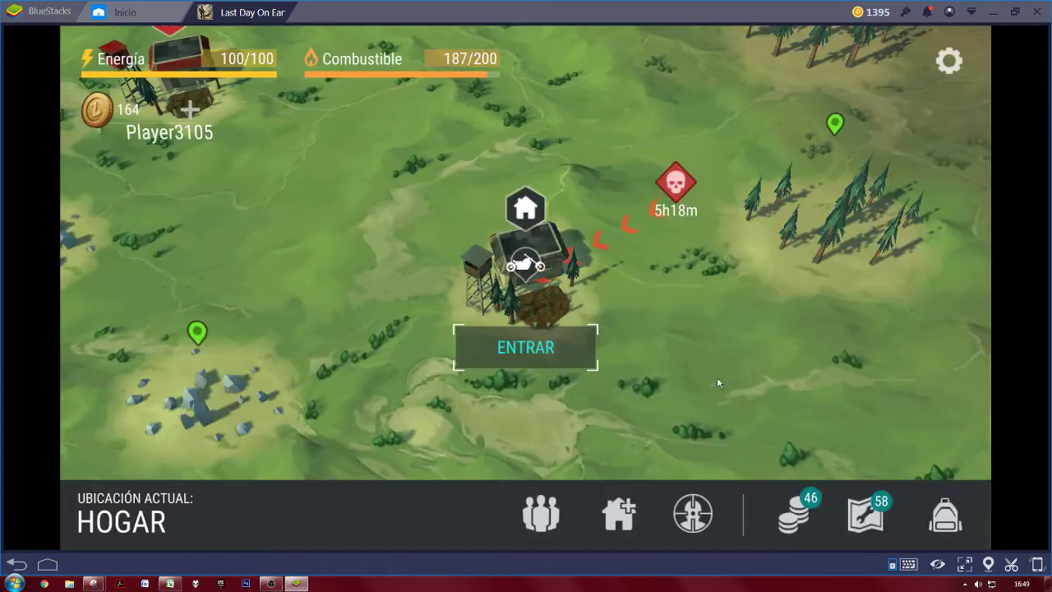
# Switch to the LDOE Mesa de reciclaje workbook in Excel and examine the tiers and times of the level 1 clothing in the ROPA table.
pyautogui.hotkey('alt', 'Tab')
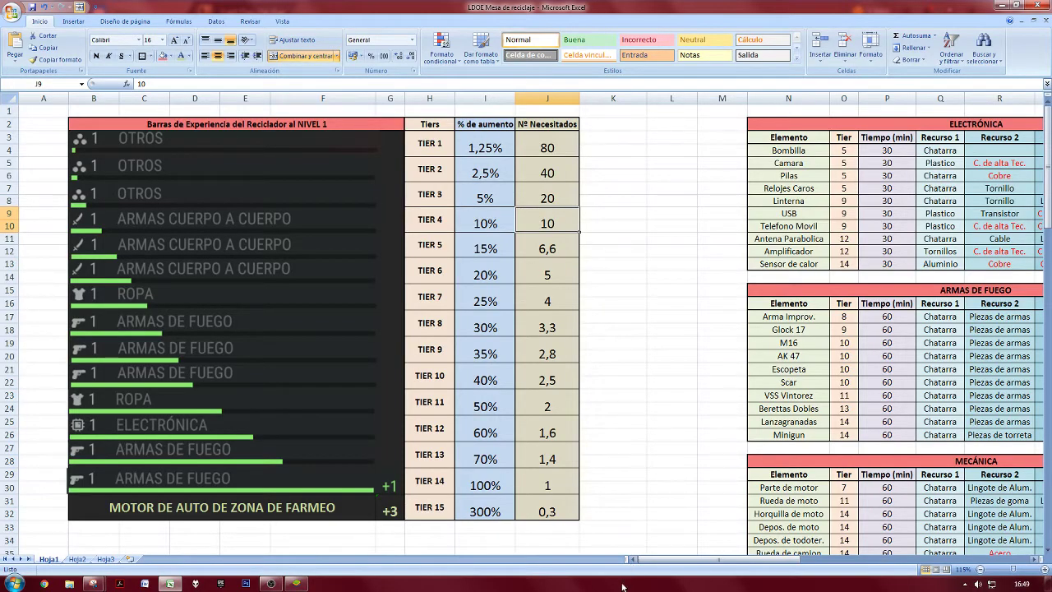
pyautogui.moveTo(656, 559); pyautogui.dragTo(819, 559)
pyautogui.scroll(-3, 809, 505)
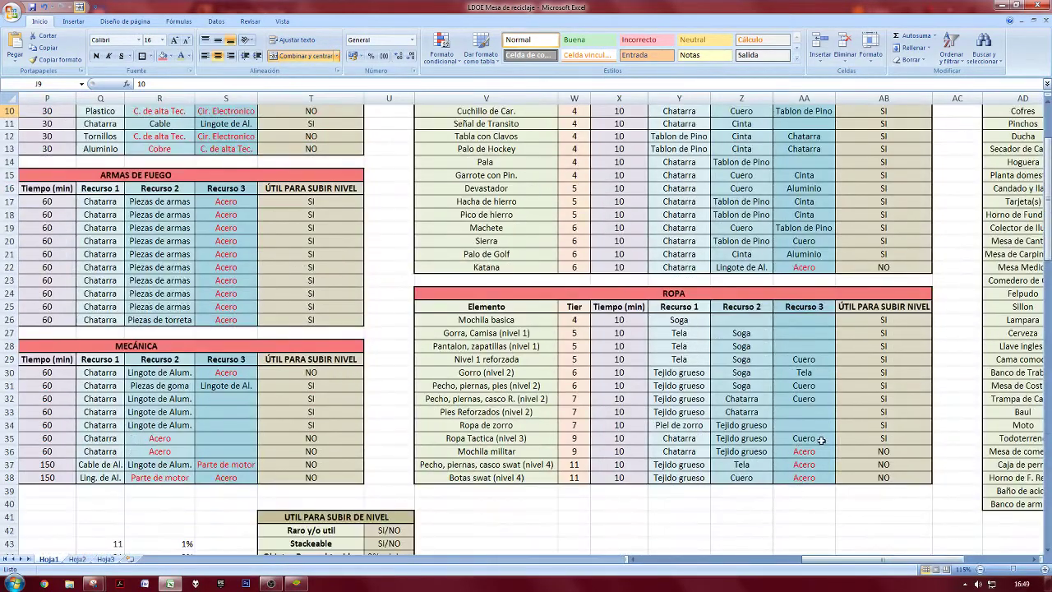
pyautogui.moveTo(538, 332); pyautogui.dragTo(559, 331)
pyautogui.click(551, 346)
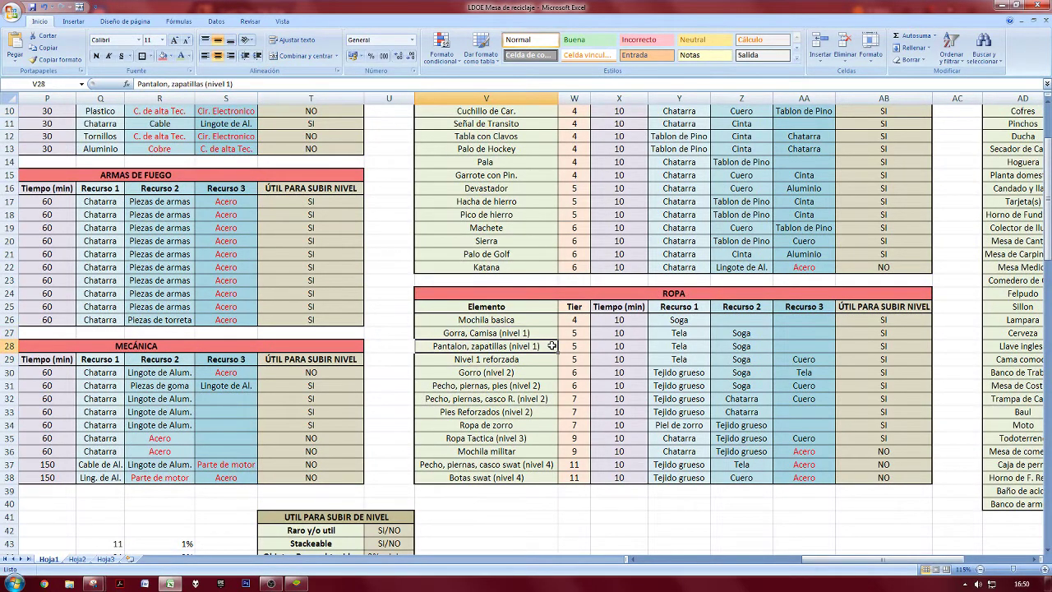
pyautogui.click(573, 347)
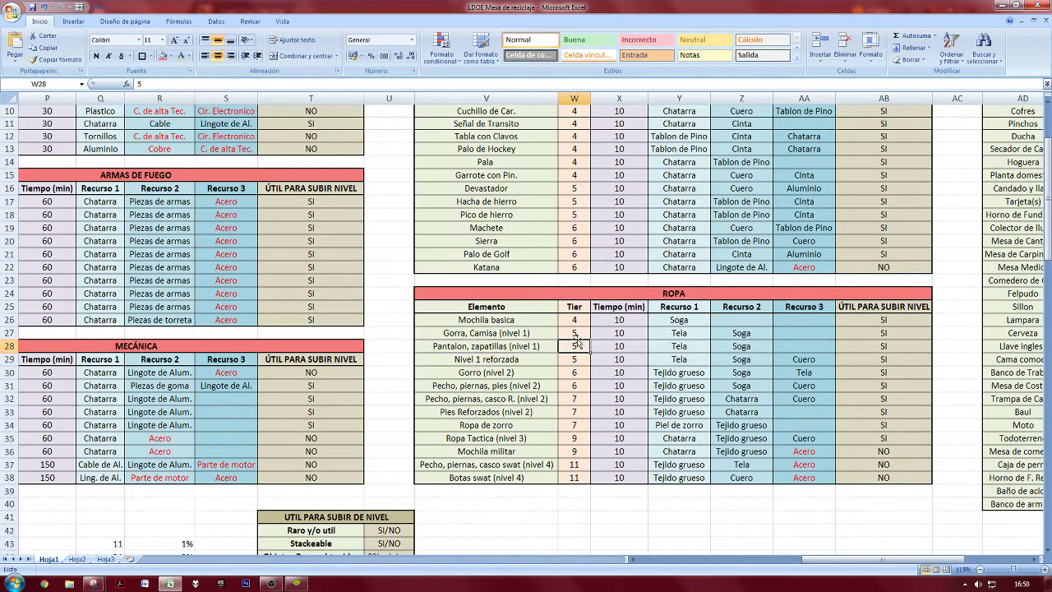
pyautogui.moveTo(539, 335); pyautogui.dragTo(571, 361)
pyautogui.click(570, 360)
pyautogui.click(570, 361)
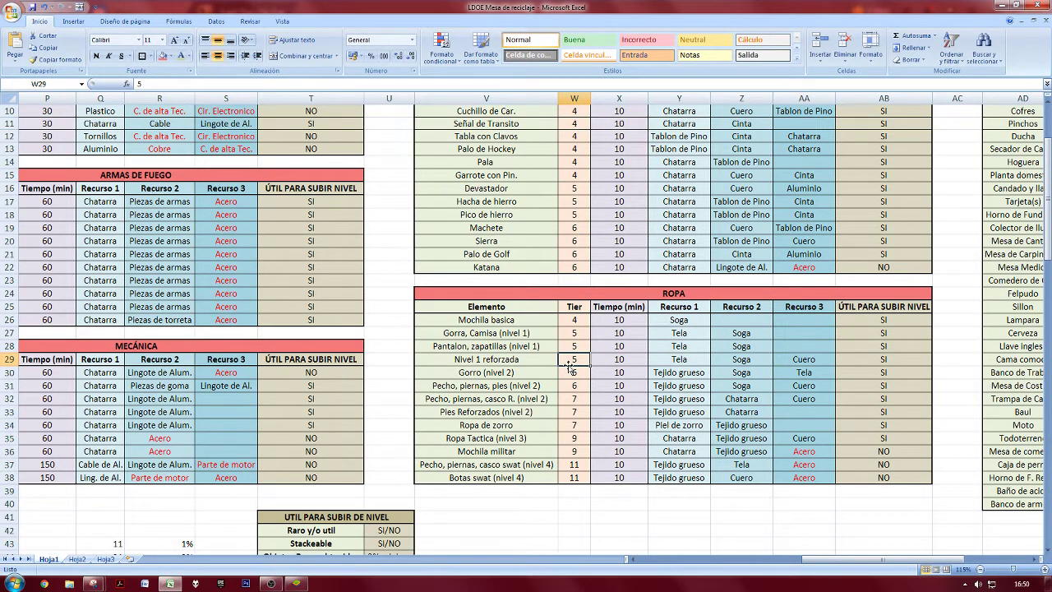
pyautogui.click(635, 360)
pyautogui.moveTo(628, 308); pyautogui.dragTo(622, 461)
pyautogui.click(623, 461)
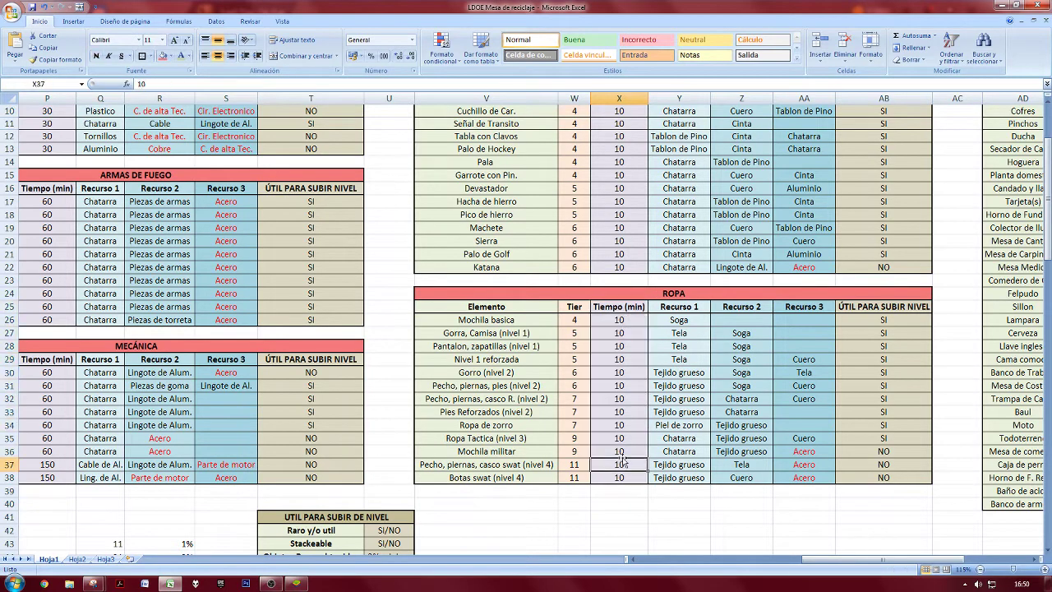
# Examine Recurso 1 and Recurso 2 for the level 1 Gorra, Camisa and Pantalon, zapatillas rows of the ROPA table.
pyautogui.moveTo(678, 335); pyautogui.dragTo(735, 335)
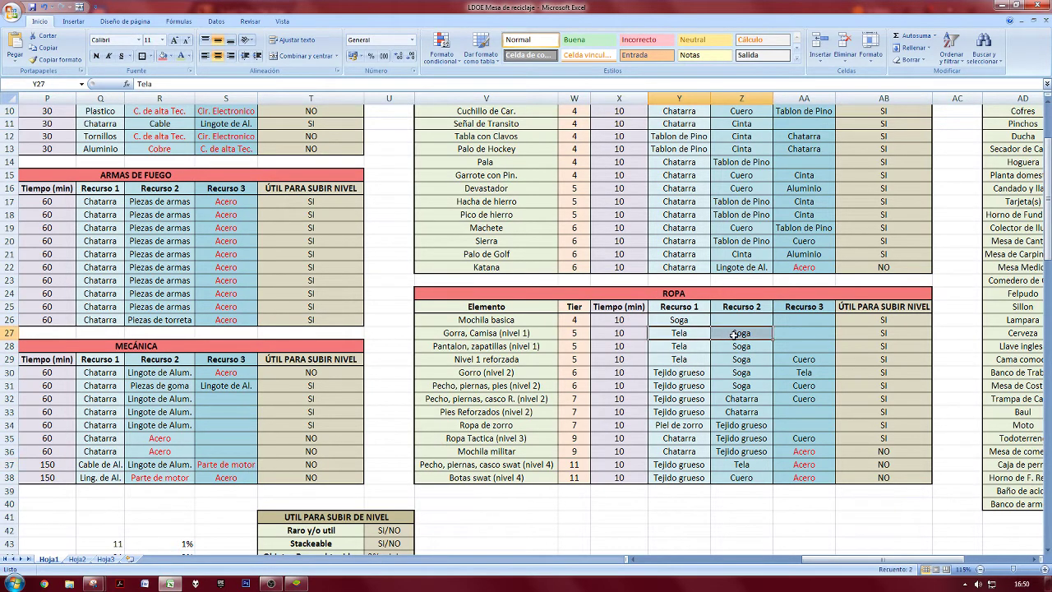
pyautogui.click(474, 337)
pyautogui.click(682, 346)
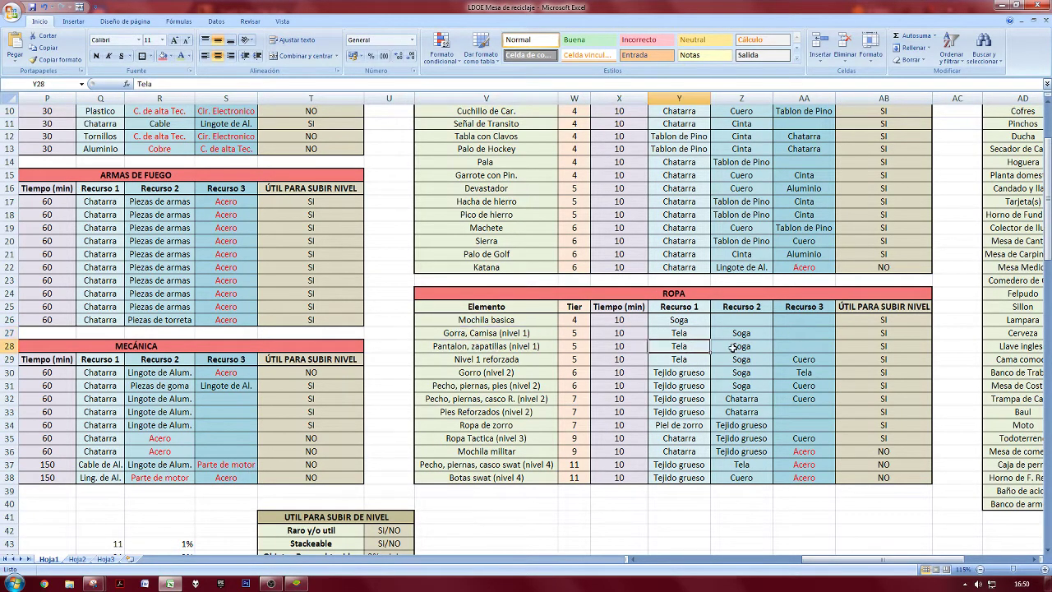
pyautogui.click(733, 348)
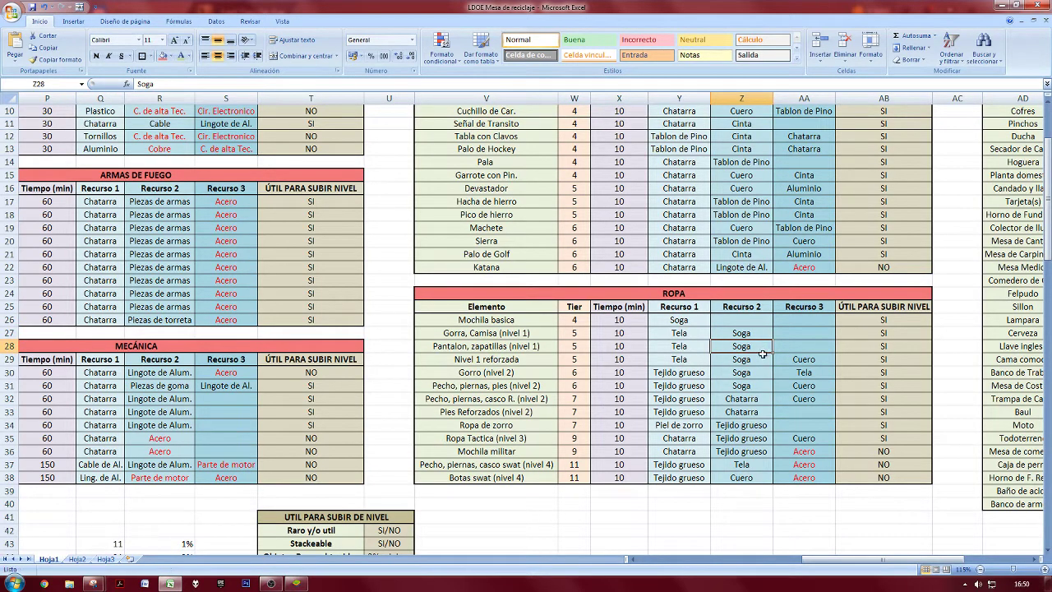
pyautogui.click(760, 359)
pyautogui.click(757, 347)
pyautogui.click(697, 336)
pyautogui.click(720, 333)
pyautogui.click(718, 348)
pyautogui.click(538, 345)
pyautogui.moveTo(537, 345)
pyautogui.mouseDown()
pyautogui.moveTo(775, 345)
pyautogui.moveTo(546, 338)
pyautogui.mouseUp()
pyautogui.click(775, 346)
pyautogui.click(742, 336)
pyautogui.moveTo(685, 338); pyautogui.dragTo(742, 344)
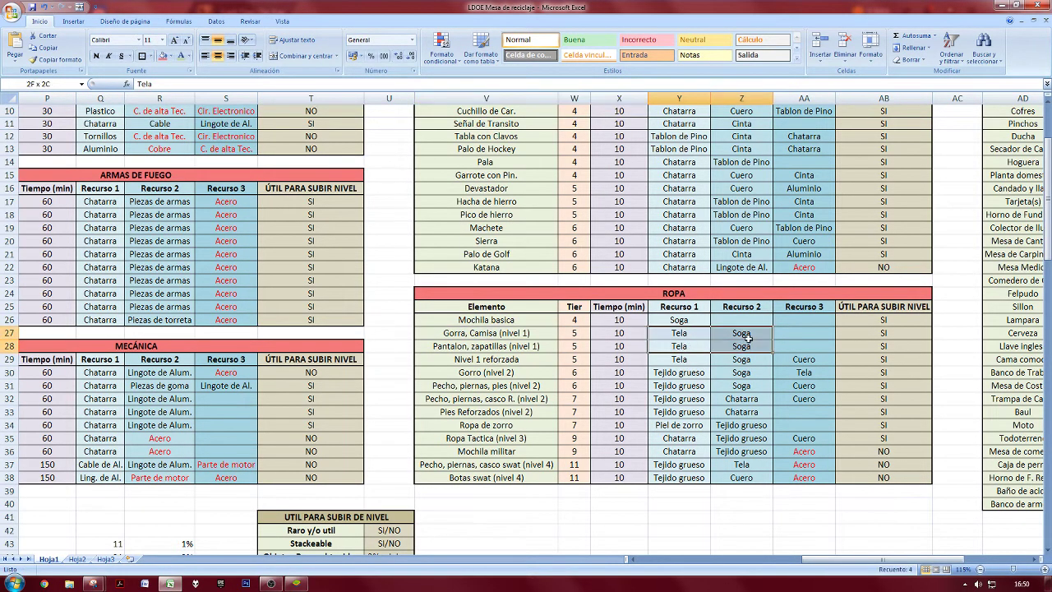
pyautogui.click(746, 337)
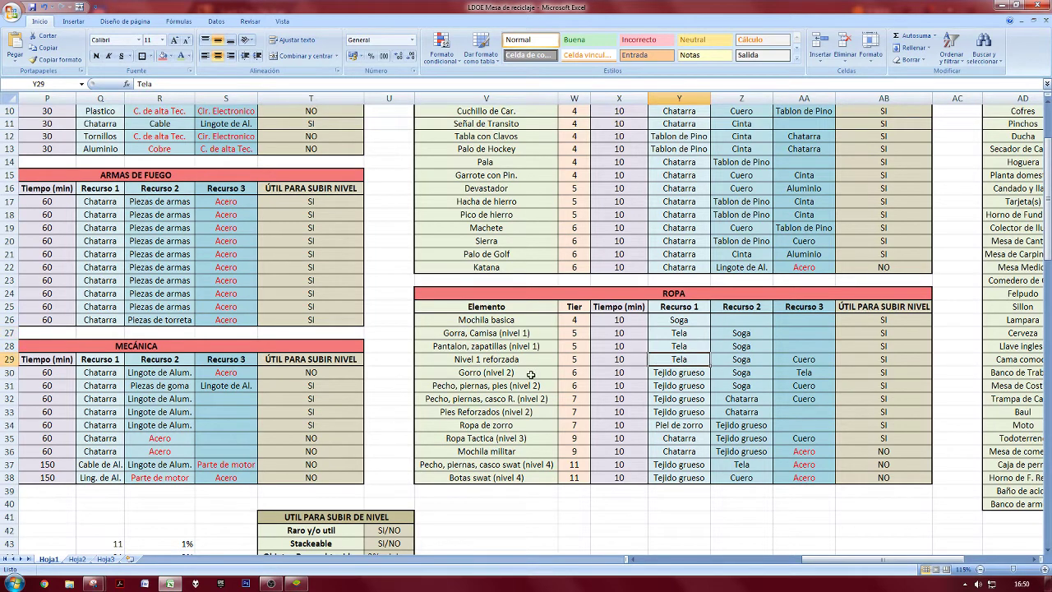
# Review the resources of the Nivel 1 reforzada row and the ÚTIL PARA SUBIR NIVEL values down to Gorro (nivel 2).
pyautogui.moveTo(523, 361); pyautogui.dragTo(805, 362)
pyautogui.click(807, 361)
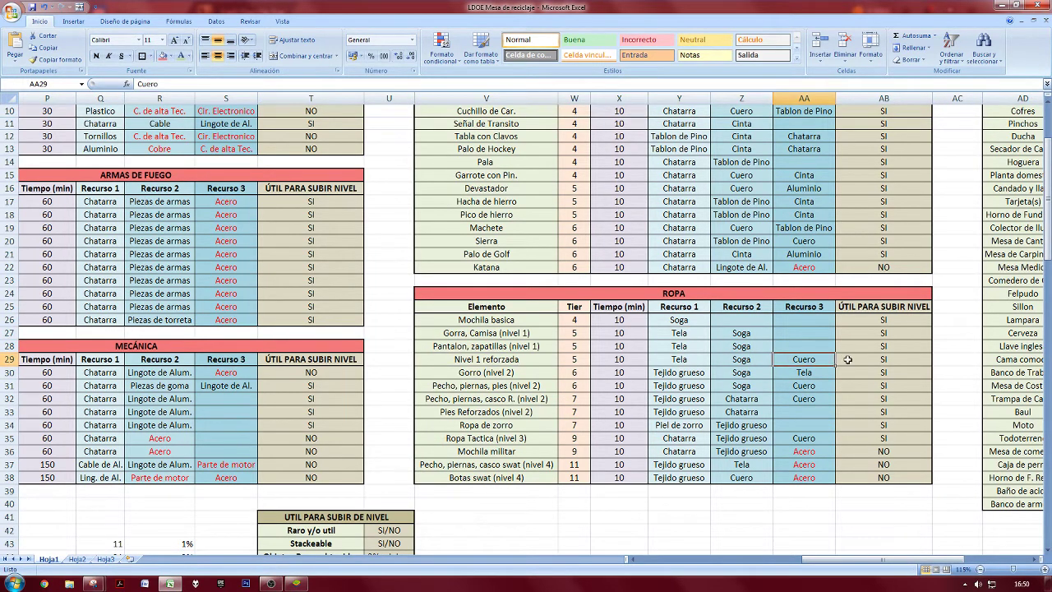
pyautogui.click(573, 369)
pyautogui.moveTo(854, 320); pyautogui.dragTo(857, 372)
pyautogui.click(857, 371)
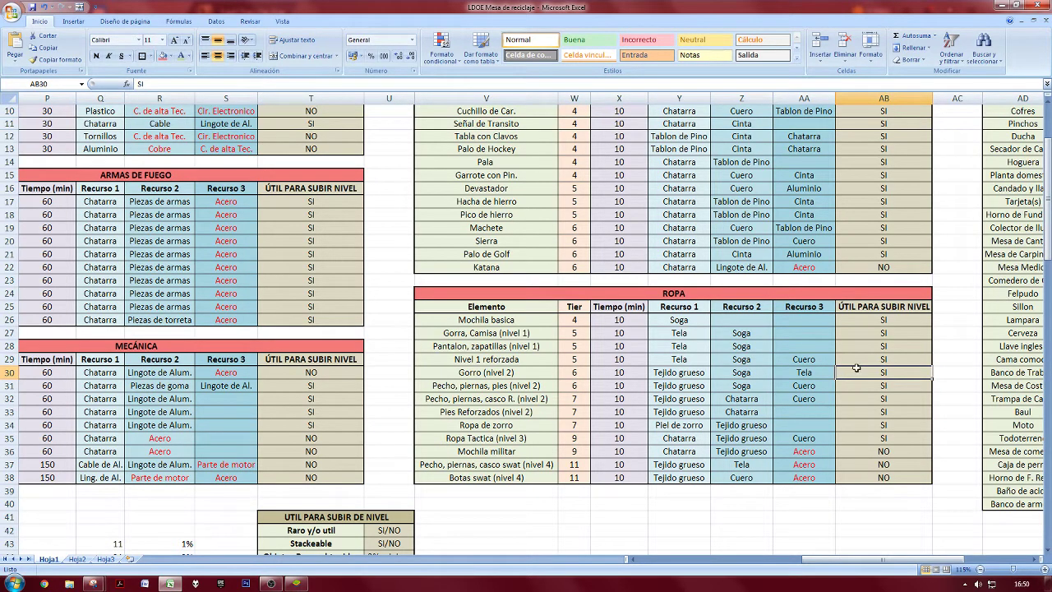
# Review the resources and level-up usefulness of Gorro (nivel 2) in the ROPA table.
pyautogui.click(522, 370)
pyautogui.click(520, 387)
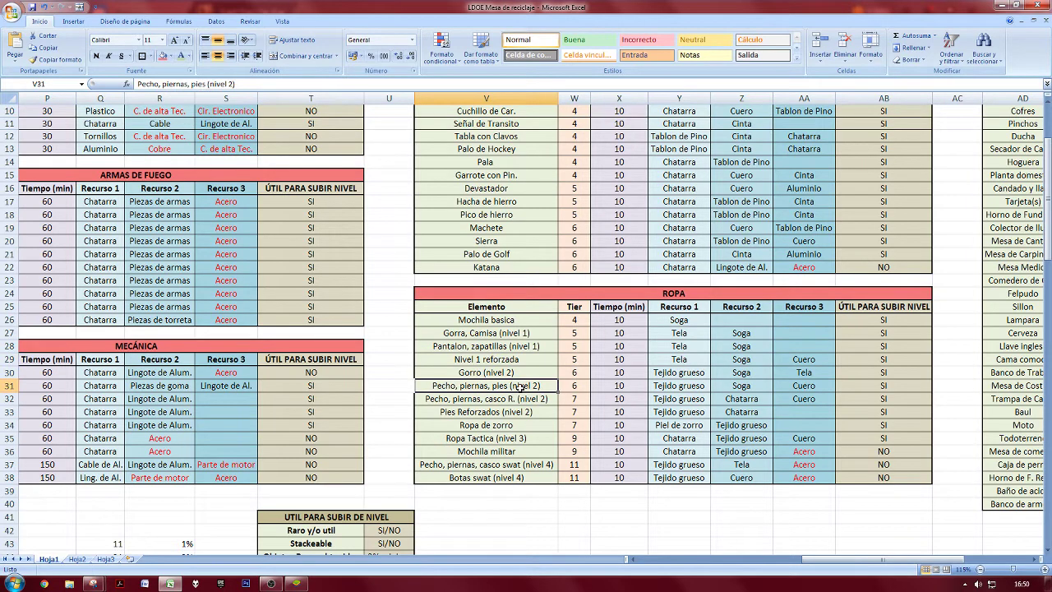
pyautogui.click(524, 374)
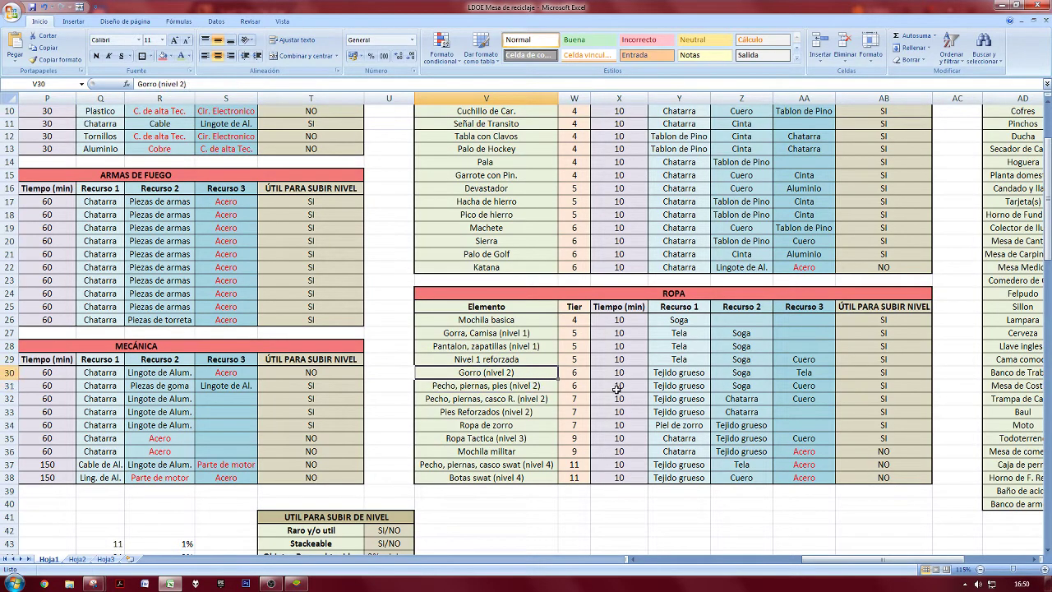
pyautogui.click(648, 373)
pyautogui.moveTo(716, 376); pyautogui.dragTo(760, 372)
pyautogui.click(796, 372)
pyautogui.click(879, 374)
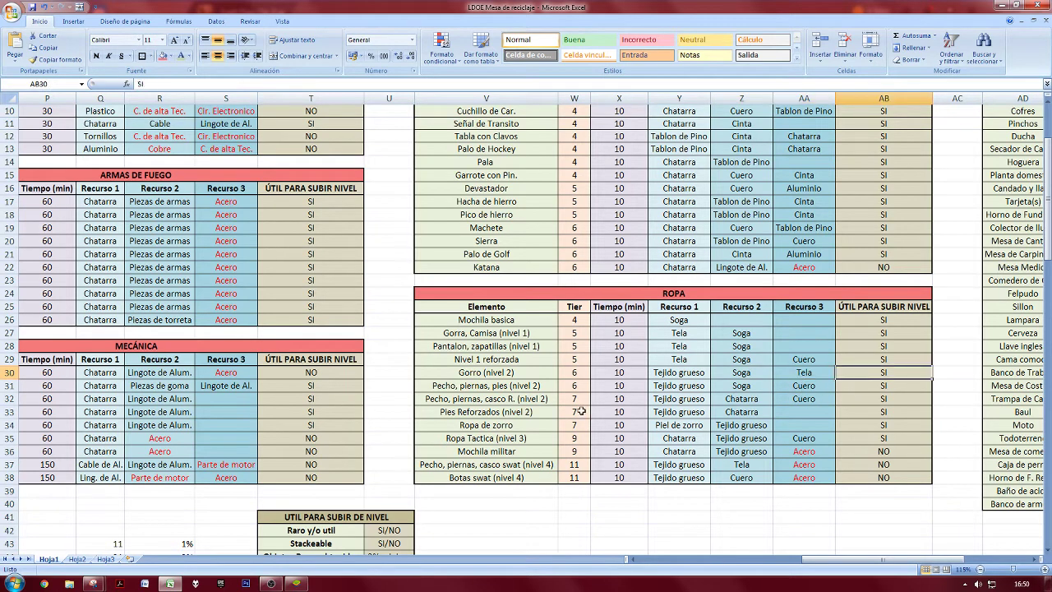
# Compare the tiers and resources of the remaining level 2 clothing, including the reinforced pieces, in the ROPA table.
pyautogui.click(540, 387)
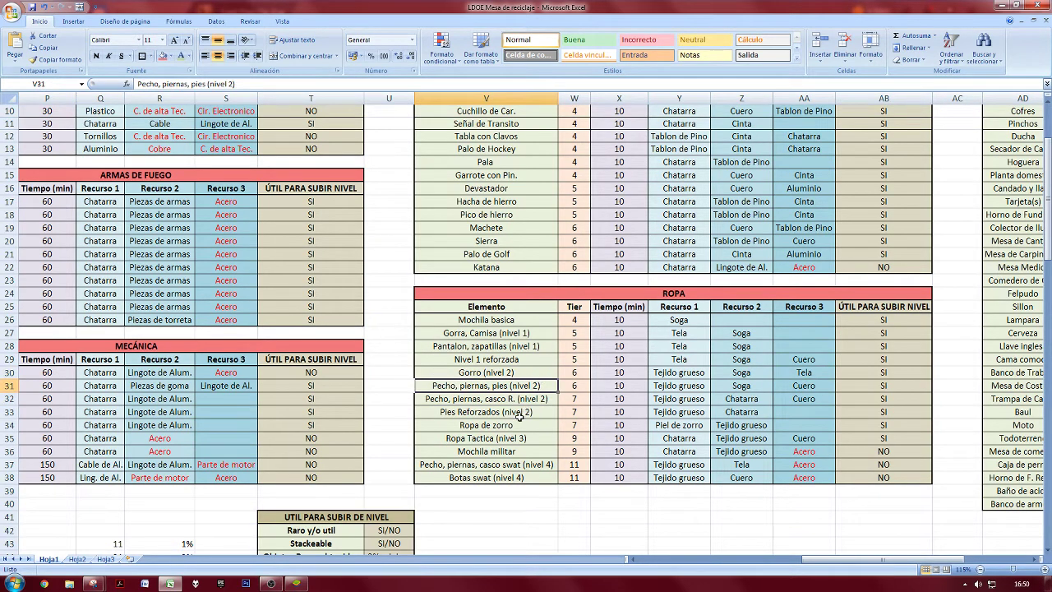
pyautogui.click(524, 412)
pyautogui.click(577, 413)
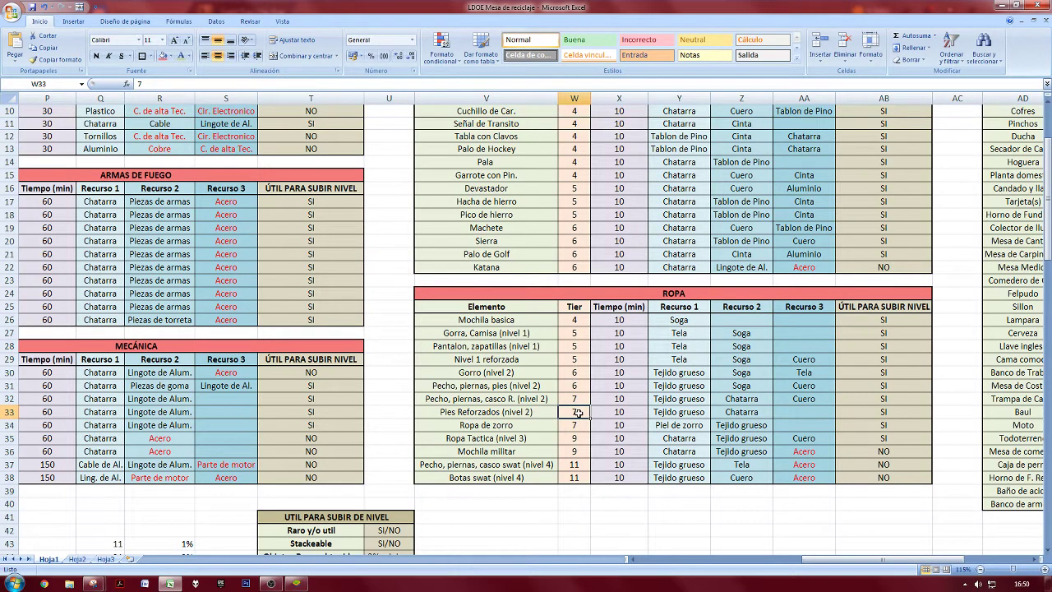
pyautogui.click(537, 400)
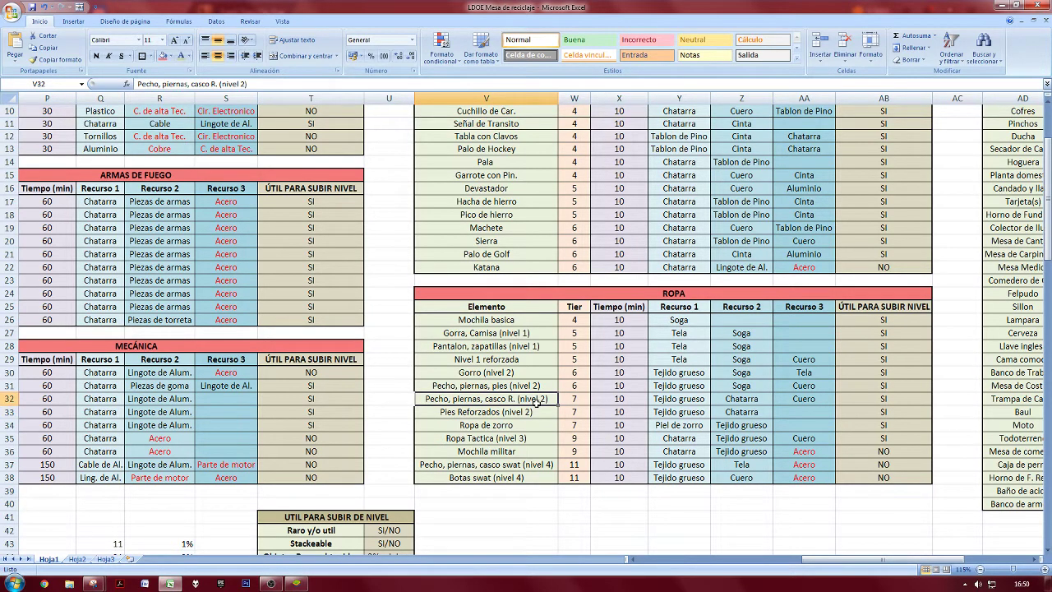
pyautogui.click(533, 384)
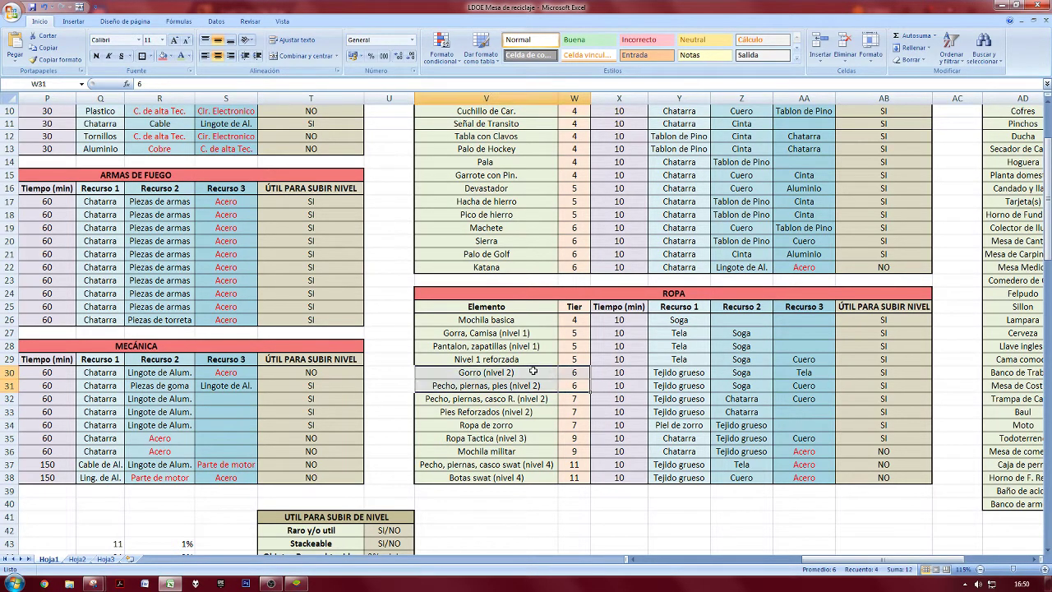
pyautogui.click(525, 414)
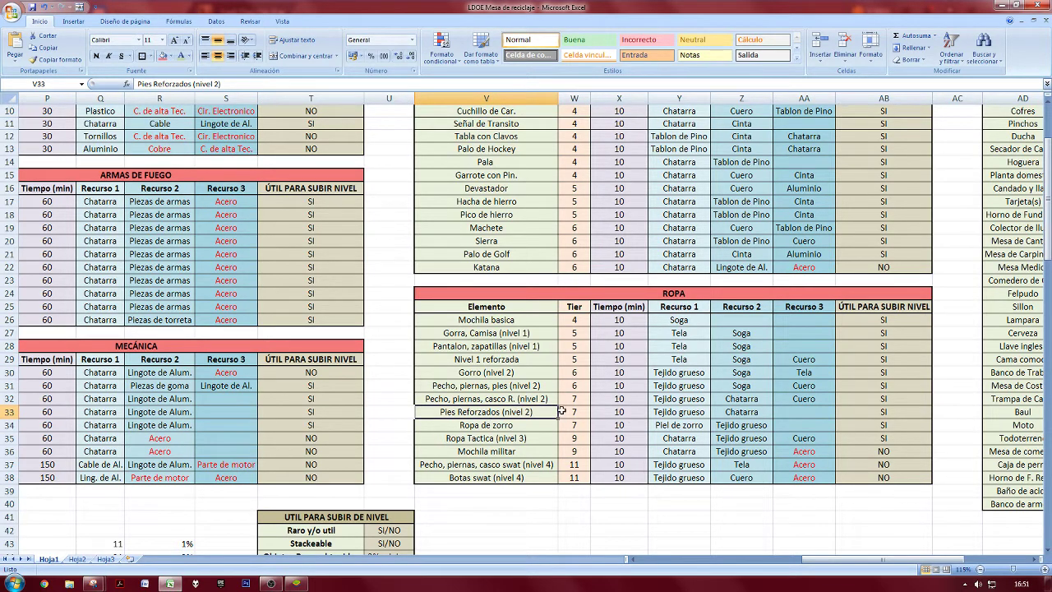
pyautogui.moveTo(555, 401); pyautogui.dragTo(781, 412)
pyautogui.click(776, 414)
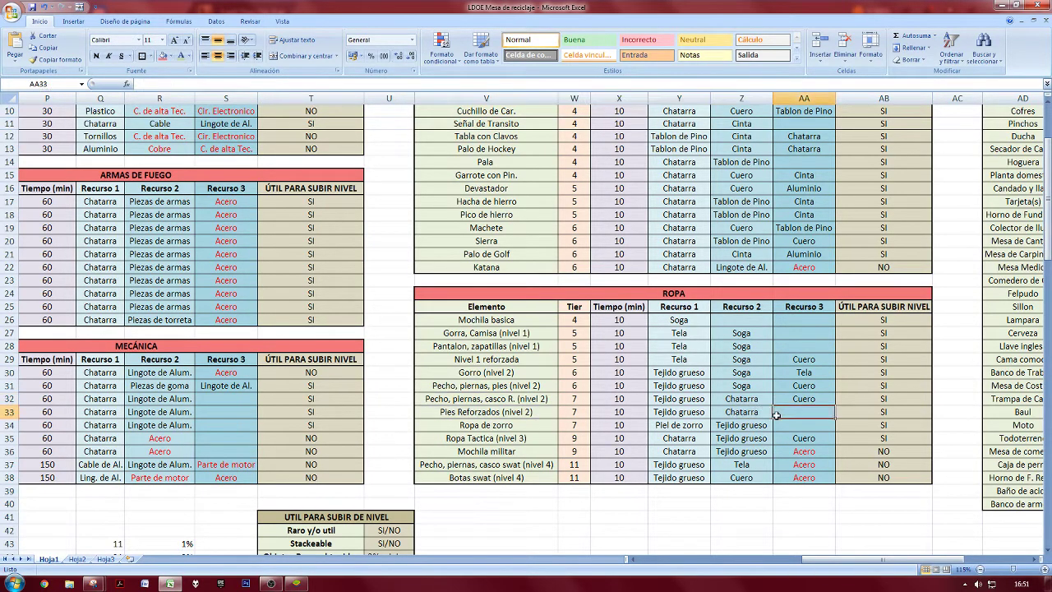
pyautogui.click(747, 412)
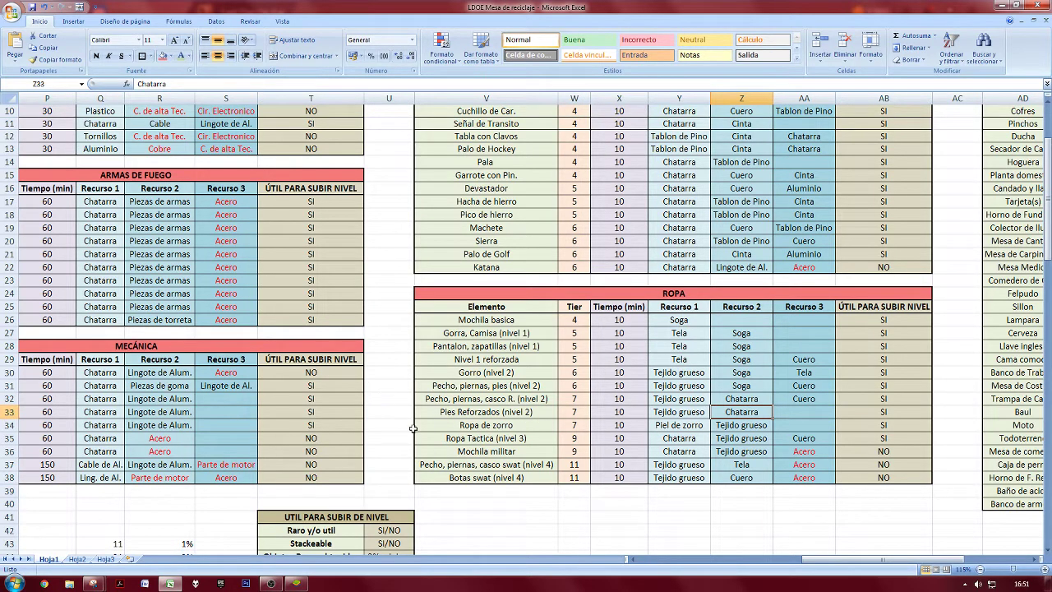
# Examine the resources and level-up usefulness of the Ropa de zorro row.
pyautogui.click(463, 429)
pyautogui.click(574, 455)
pyautogui.click(547, 422)
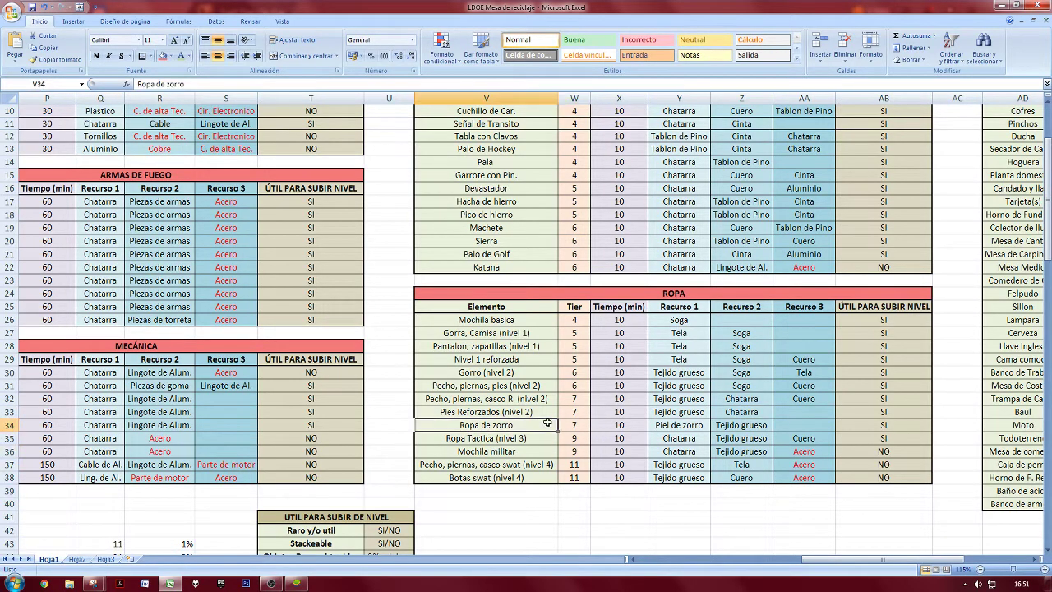
pyautogui.moveTo(547, 423); pyautogui.dragTo(720, 421)
pyautogui.click(722, 423)
pyautogui.click(837, 427)
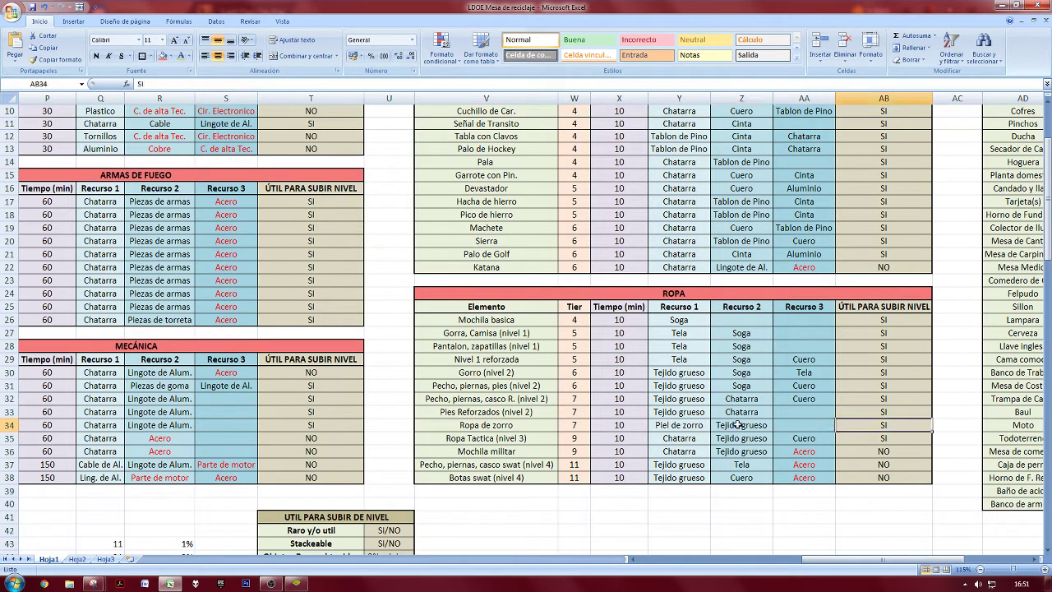
pyautogui.click(738, 424)
pyautogui.click(704, 423)
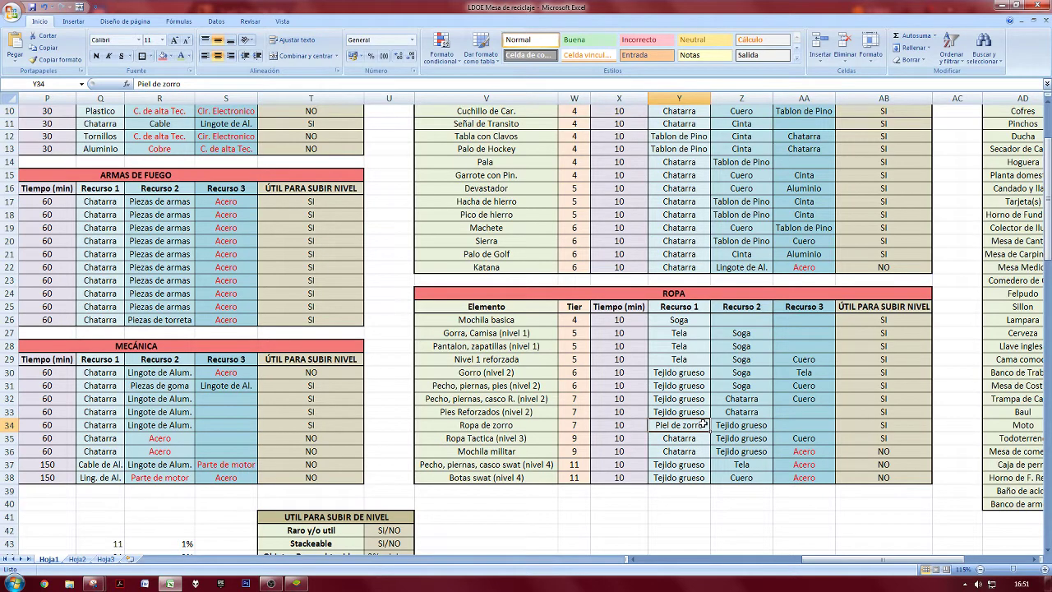
# Examine the tier, resources and level-up usefulness of Ropa Tactica (nivel 3) alongside the Mochila militar row.
pyautogui.click(552, 449)
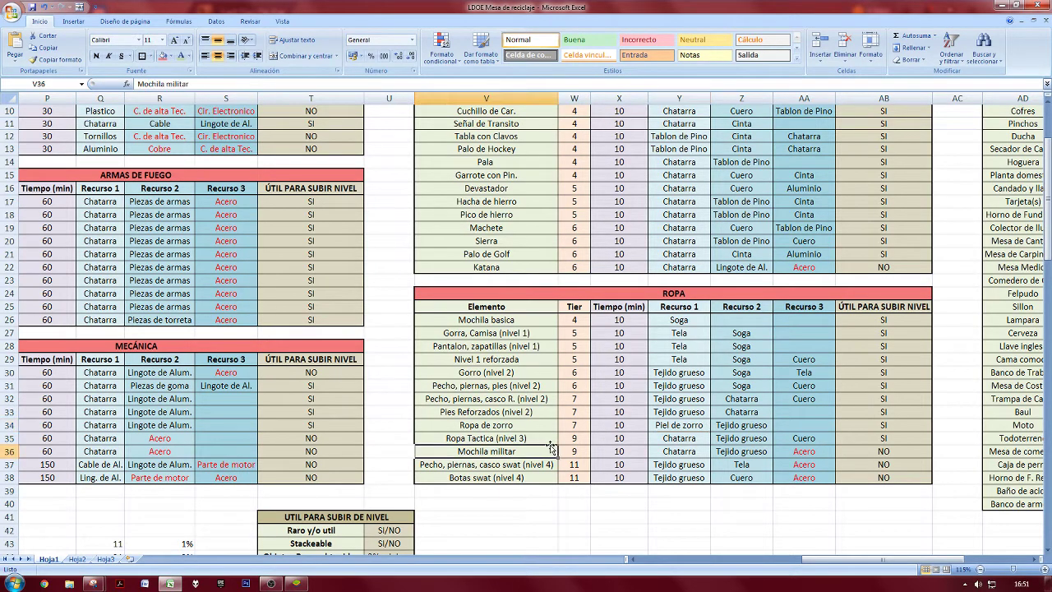
pyautogui.moveTo(550, 439); pyautogui.dragTo(631, 438)
pyautogui.click(643, 434)
pyautogui.click(585, 436)
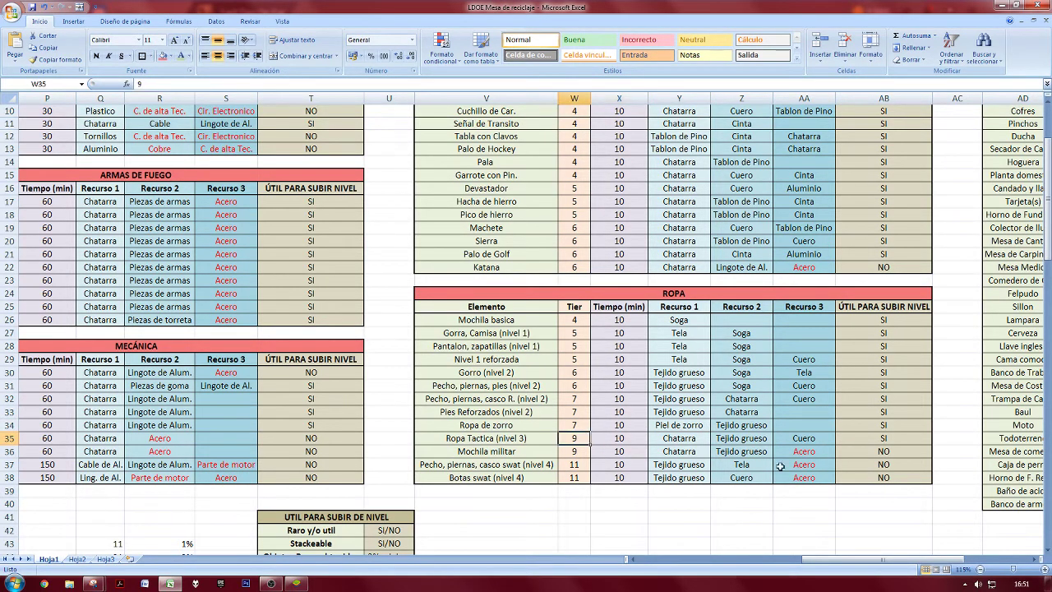
pyautogui.click(881, 436)
pyautogui.moveTo(887, 440); pyautogui.dragTo(812, 452)
pyautogui.click(524, 439)
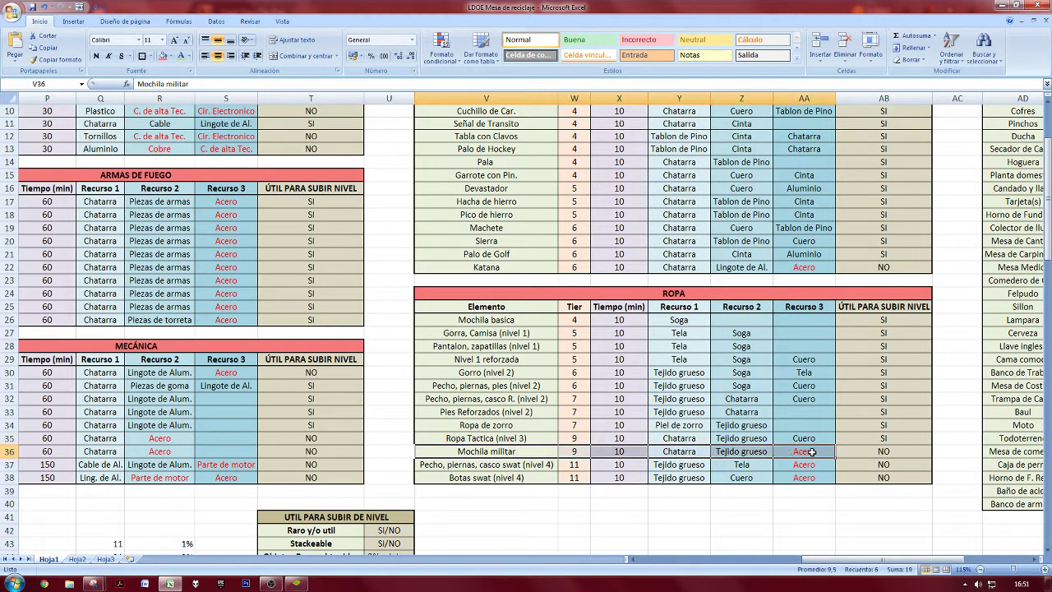
# Make the Mochila militar value in the ÚTIL PARA SUBIR NIVEL column bold.
pyautogui.click(812, 452)
pyautogui.click(896, 452)
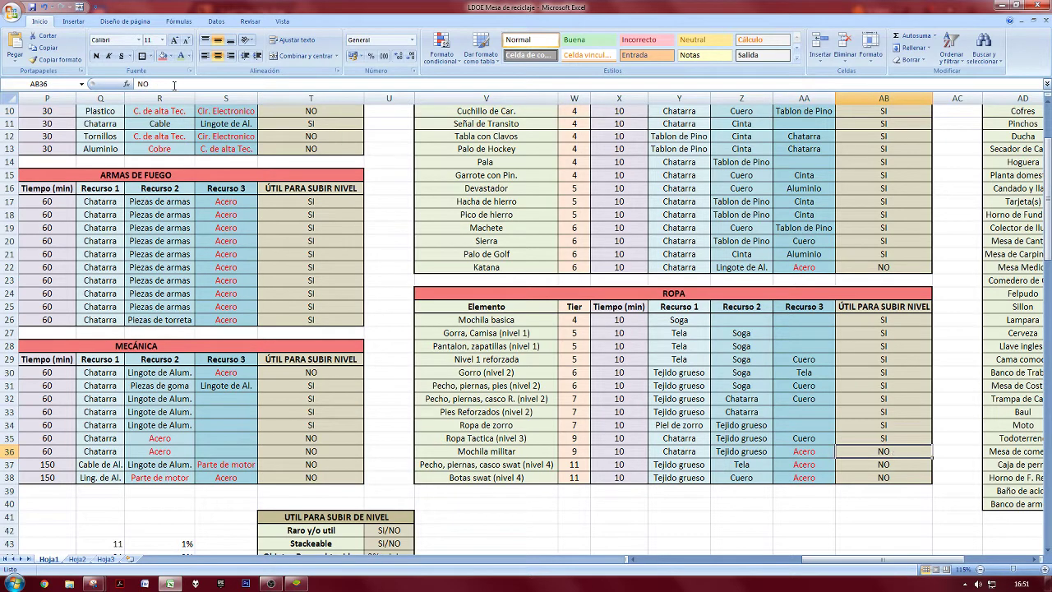
pyautogui.click(96, 56)
# Review Recurso 3 and the level-up usefulness of the swat (nivel 4) clothing rows.
pyautogui.click(804, 477)
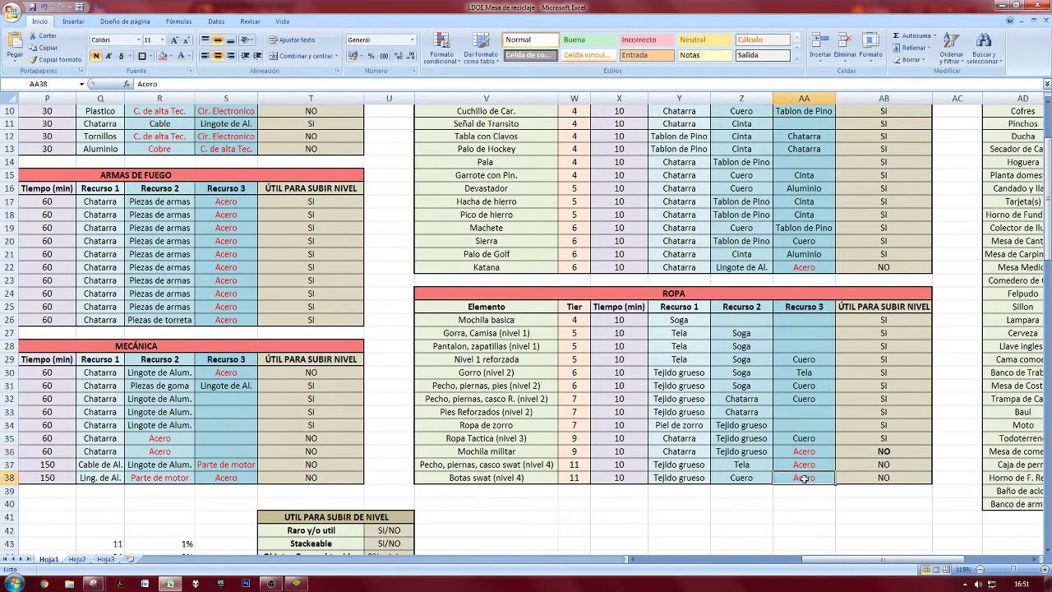
pyautogui.click(873, 446)
pyautogui.click(875, 465)
pyautogui.click(878, 499)
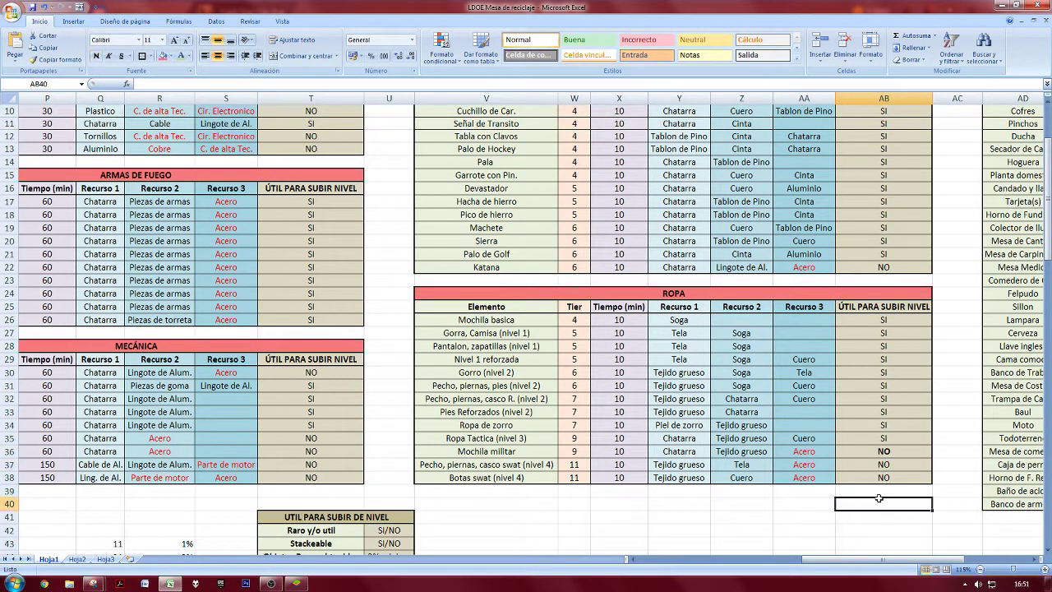
# Remove the bold from the Mochila militar level-up value and review the Botas swat (nivel 4) entry.
pyautogui.click(878, 518)
pyautogui.click(691, 503)
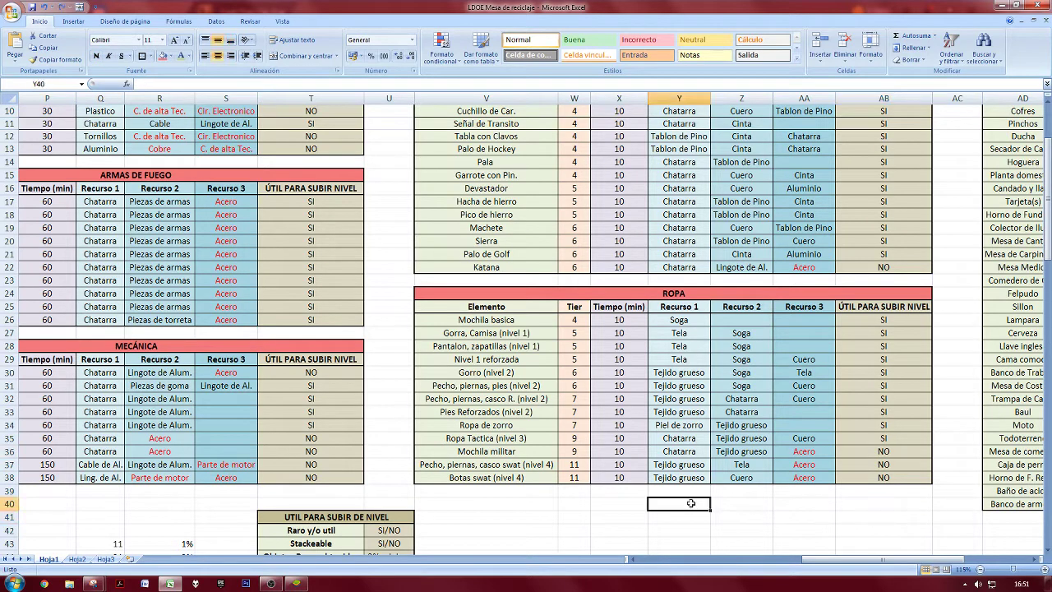
pyautogui.click(542, 455)
pyautogui.click(546, 477)
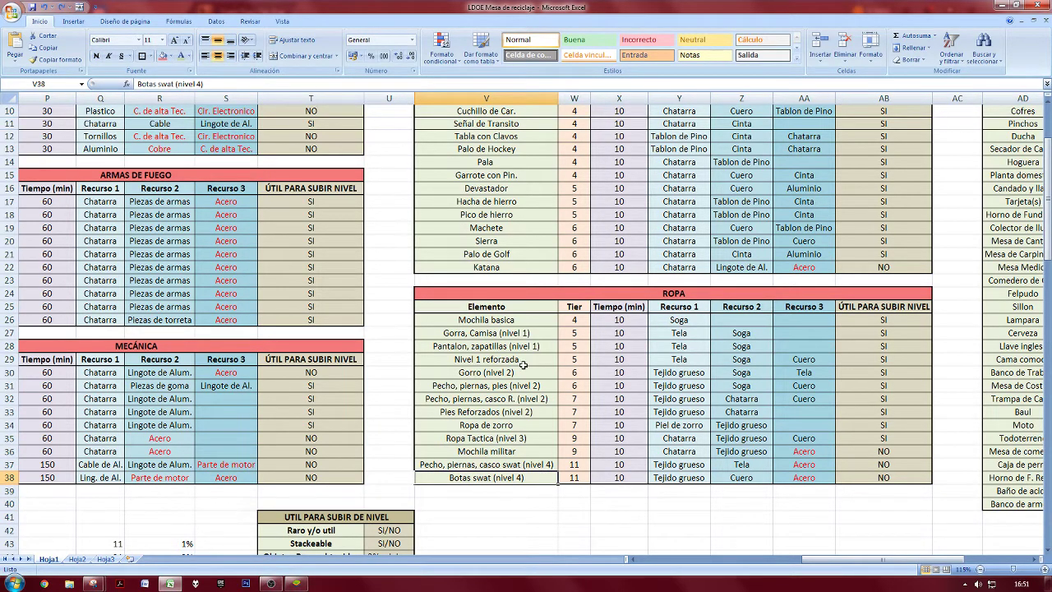
# Check the level-up percentage for tier 11 in the tier table.
pyautogui.click(704, 552)
pyautogui.click(706, 560)
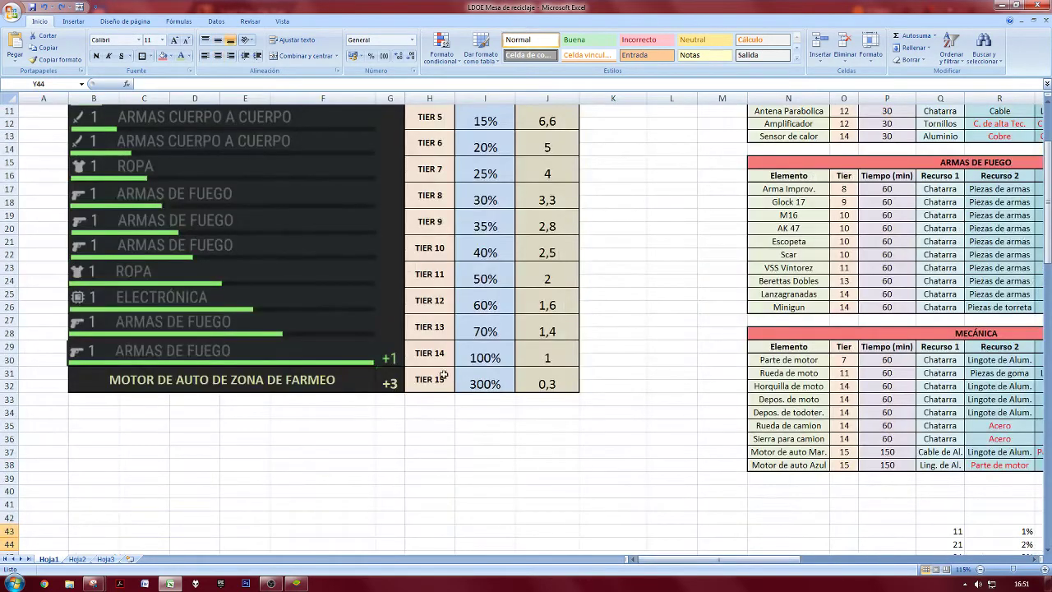
pyautogui.scroll(2, 460, 362)
pyautogui.click(489, 349)
# Examine Recurso 3 and the level-up usefulness of the Mochila militar and swat (nivel 4) clothing rows.
pyautogui.moveTo(689, 560); pyautogui.dragTo(832, 548)
pyautogui.scroll(-1, 832, 543)
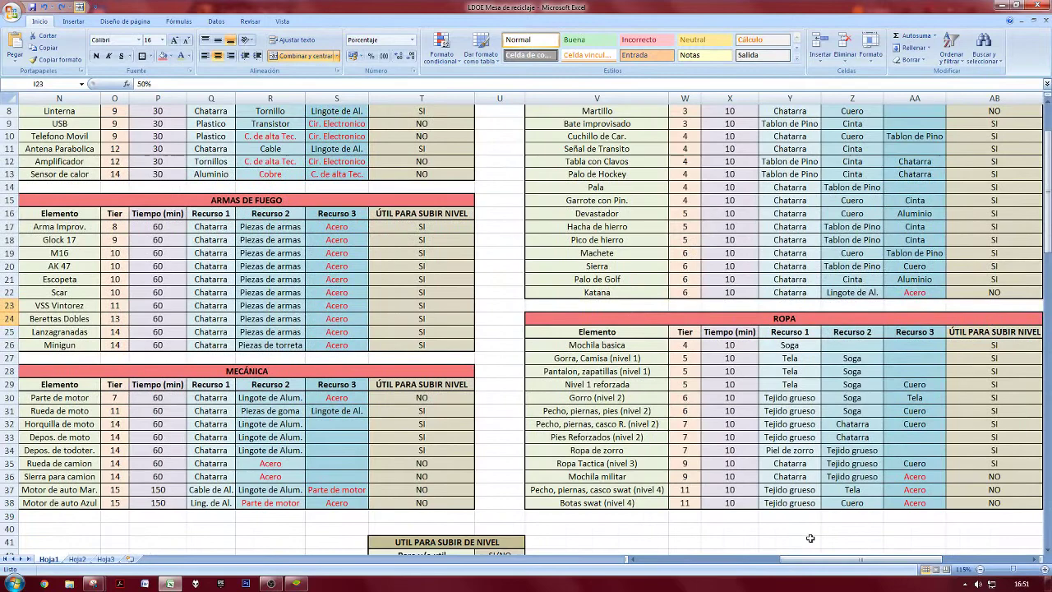
pyautogui.moveTo(908, 477); pyautogui.dragTo(910, 489)
pyautogui.click(910, 489)
pyautogui.click(913, 477)
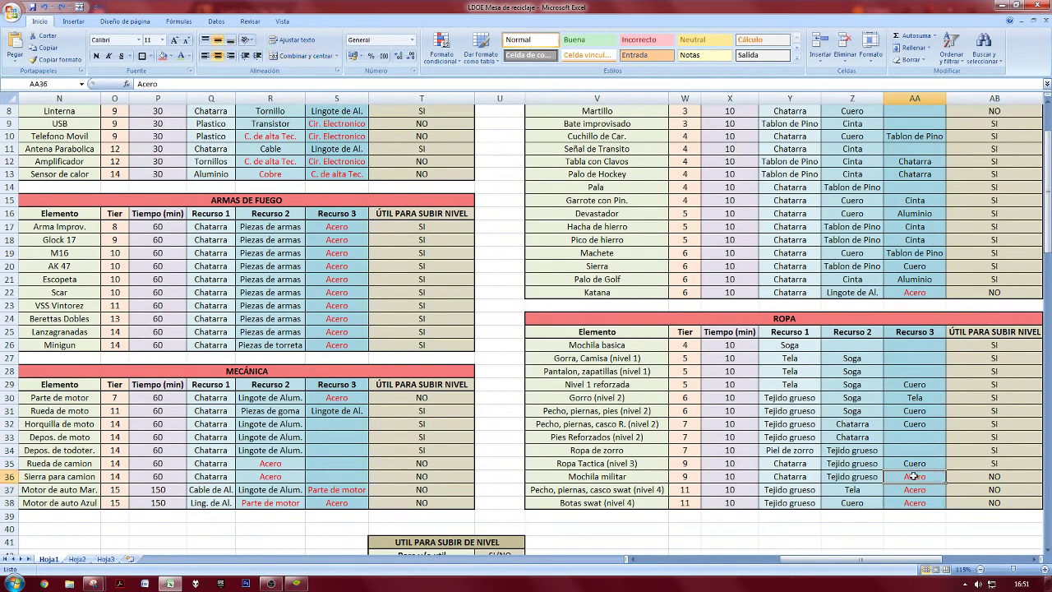
pyautogui.scroll(-1, 845, 502)
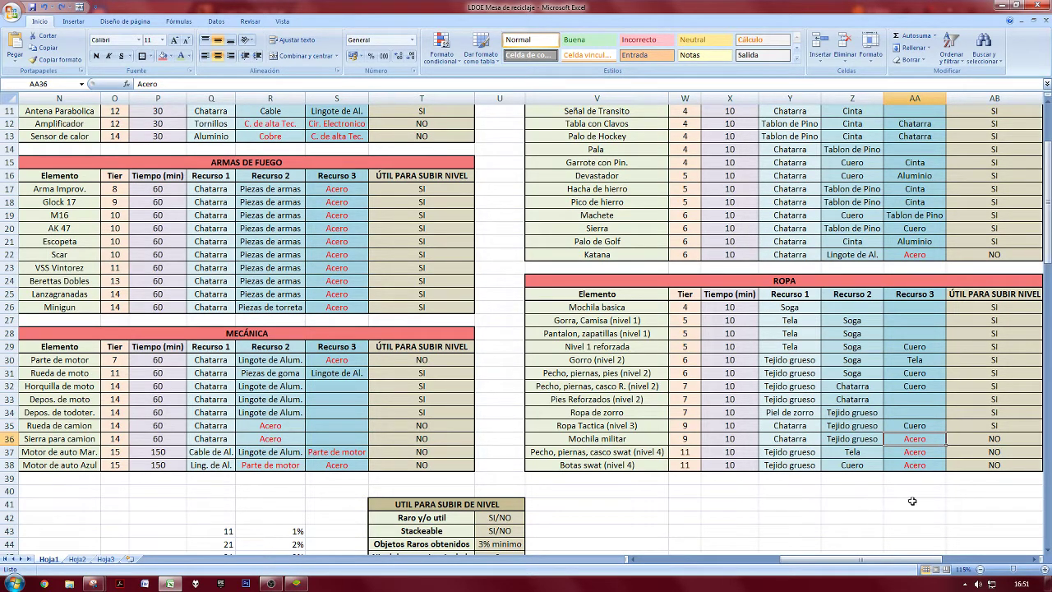
pyautogui.click(921, 463)
pyautogui.click(921, 452)
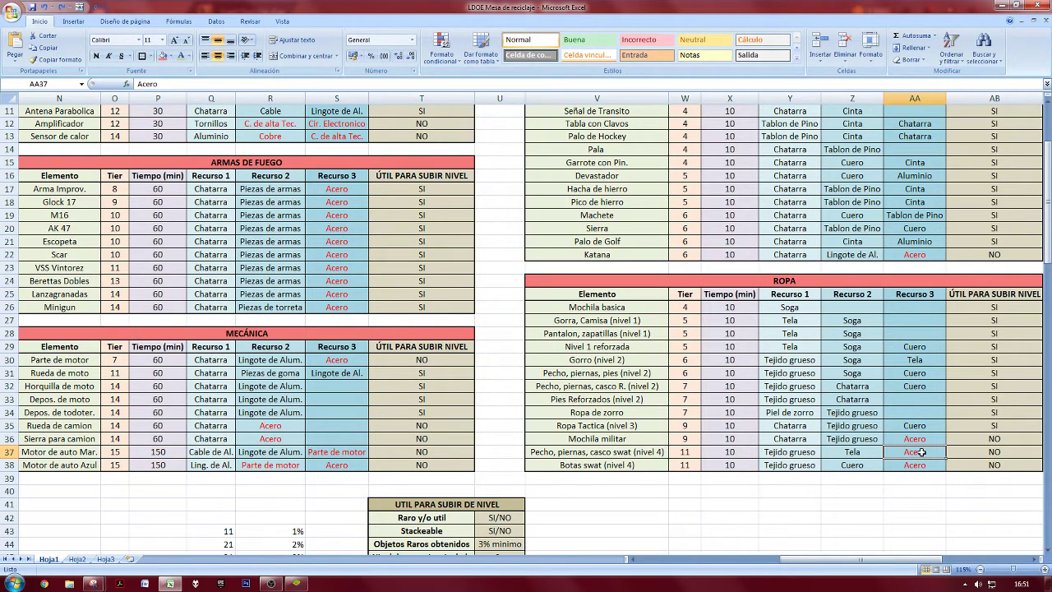
pyautogui.scroll(-11, 921, 452)
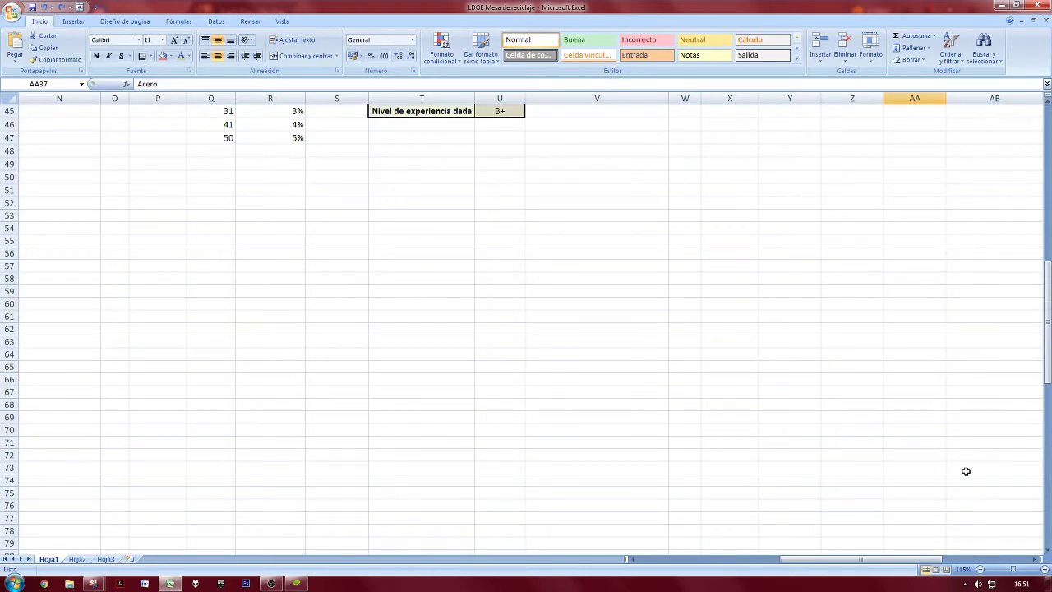
pyautogui.scroll(9, 954, 460)
pyautogui.scroll(1, 914, 450)
pyautogui.click(993, 402)
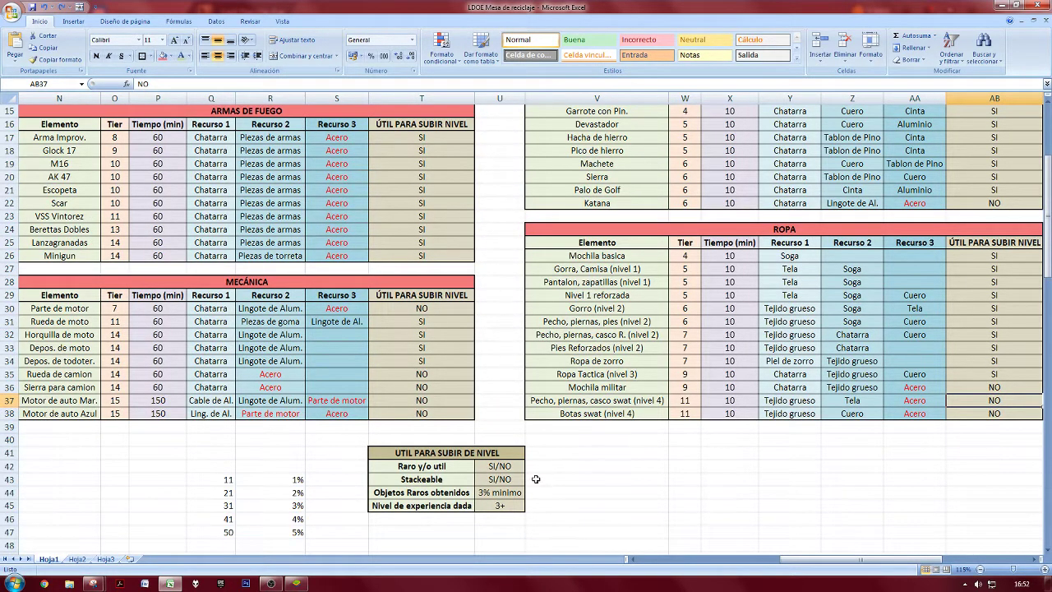
# Make the numbers and percentages in Q43:R47 bold with red text, without any background fill.
pyautogui.moveTo(272, 479); pyautogui.dragTo(212, 532)
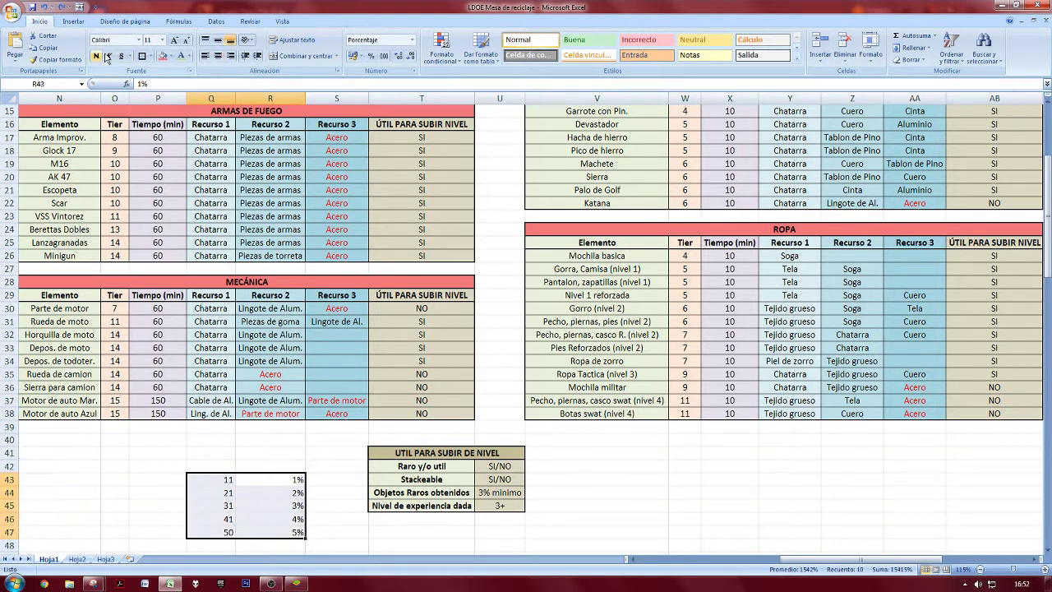
pyautogui.click(162, 55)
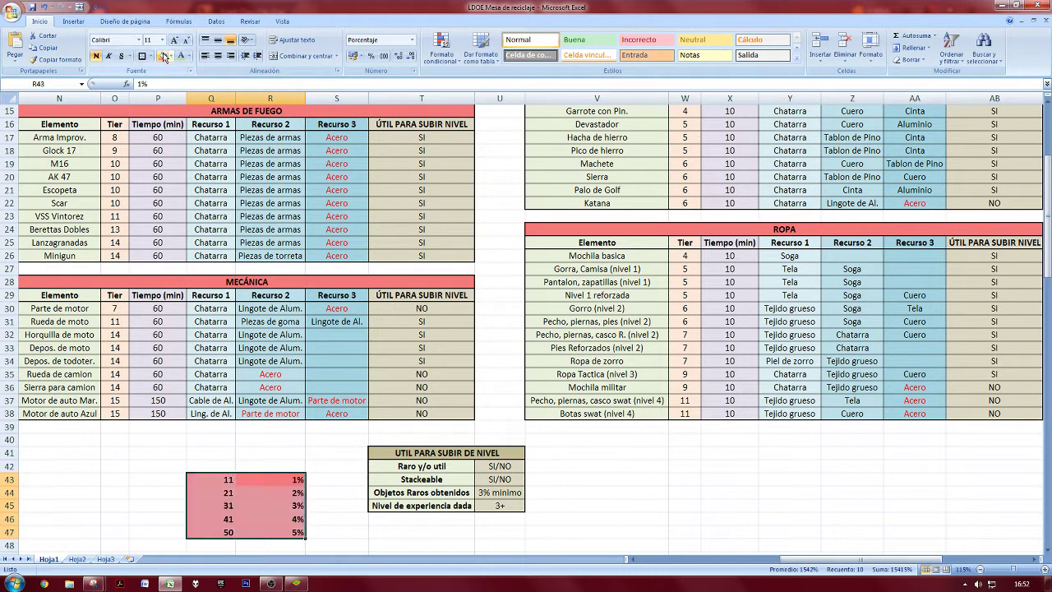
pyautogui.hotkey('ctrl', 'z')
pyautogui.click(189, 56)
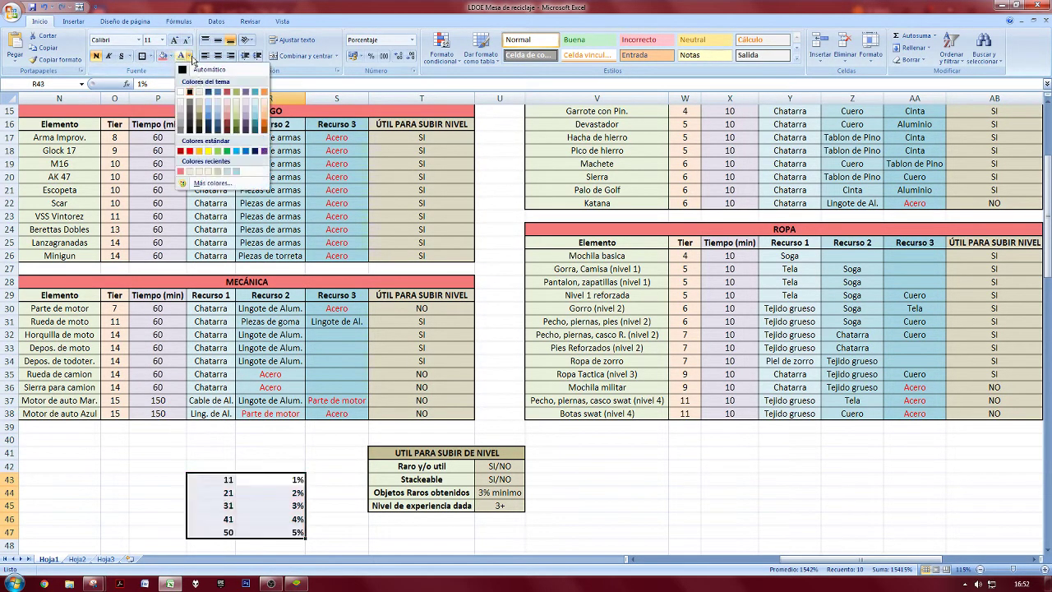
pyautogui.click(189, 150)
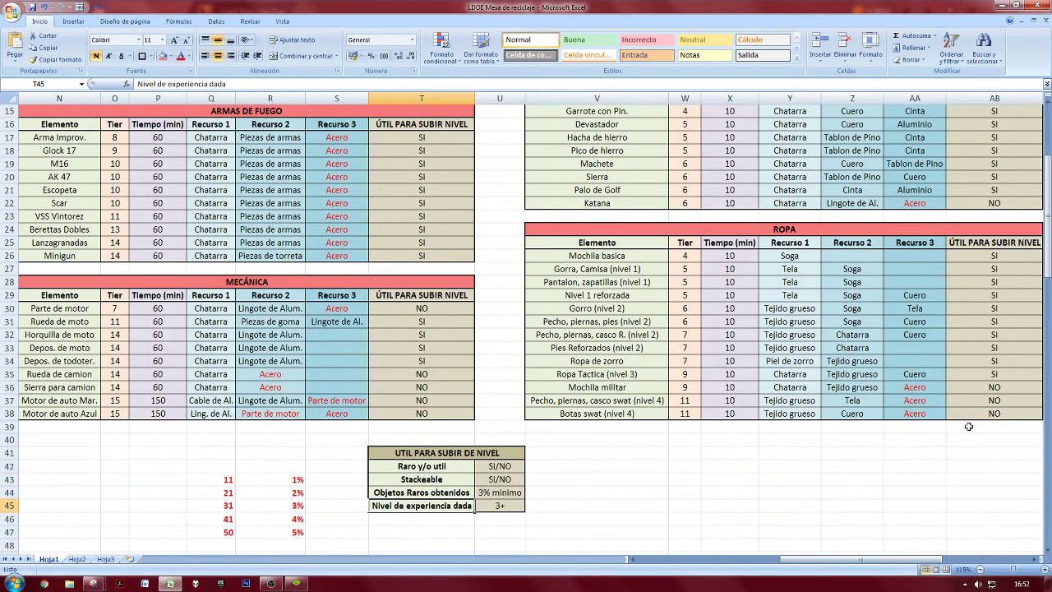
# Add an entry with 10 in Q42 and 0% in R42 above the red percentage list.
pyautogui.click(914, 401)
pyautogui.click(268, 486)
pyautogui.click(230, 480)
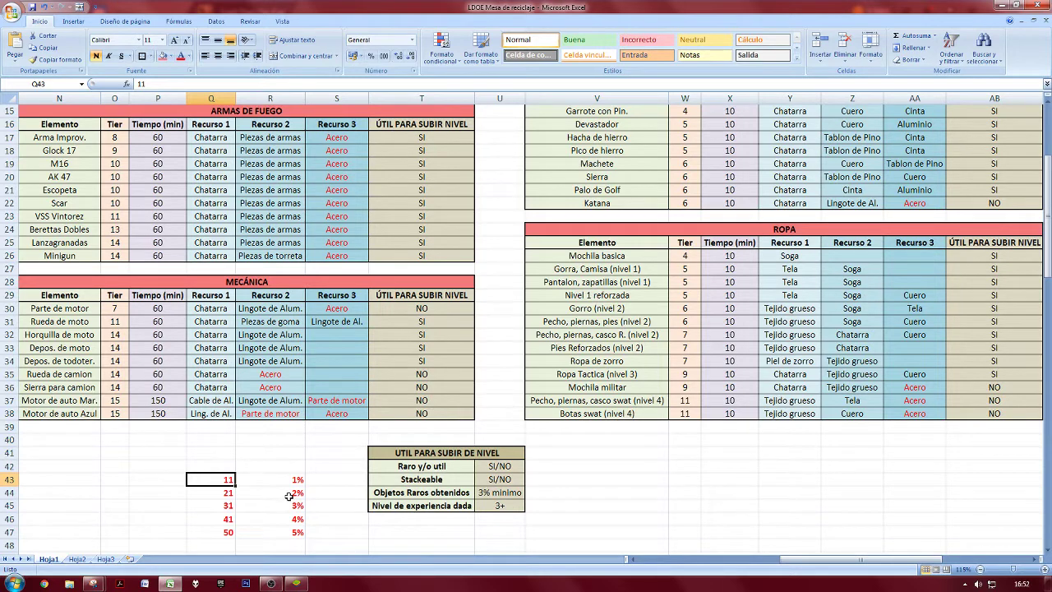
pyautogui.click(231, 466)
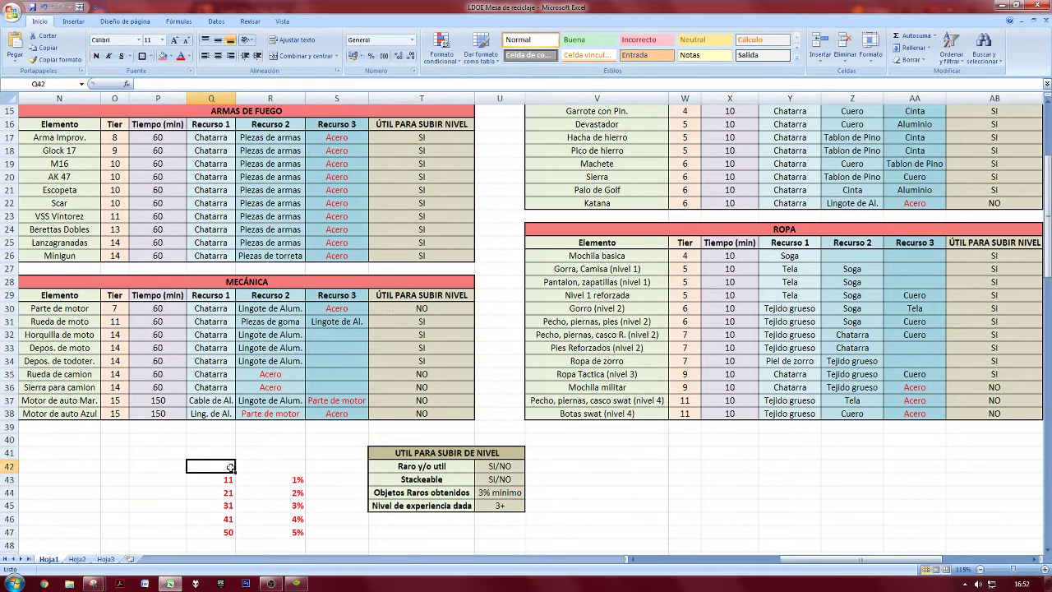
pyautogui.write('10')
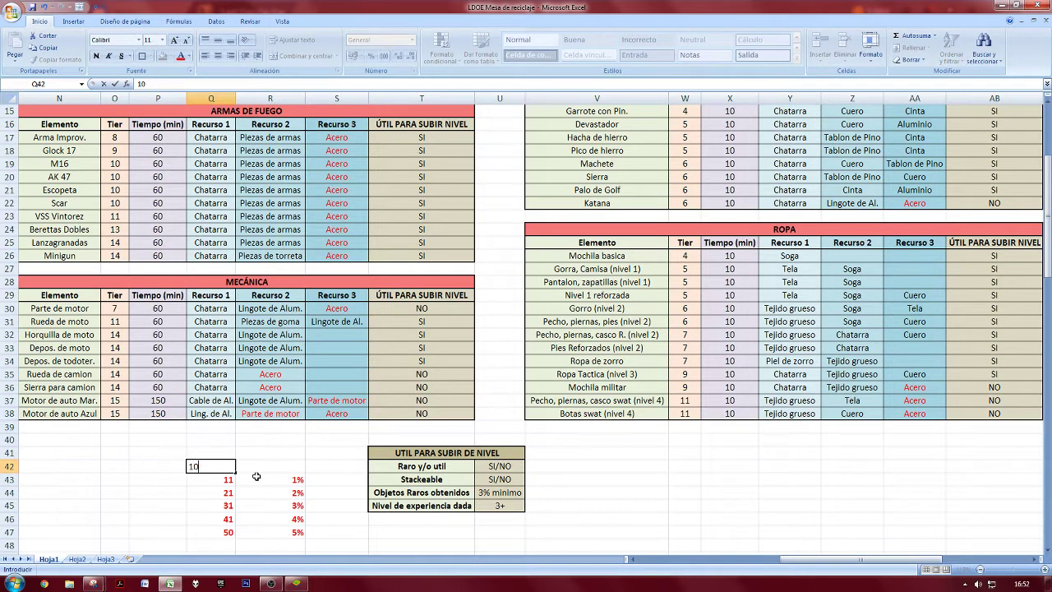
pyautogui.press('Tab')
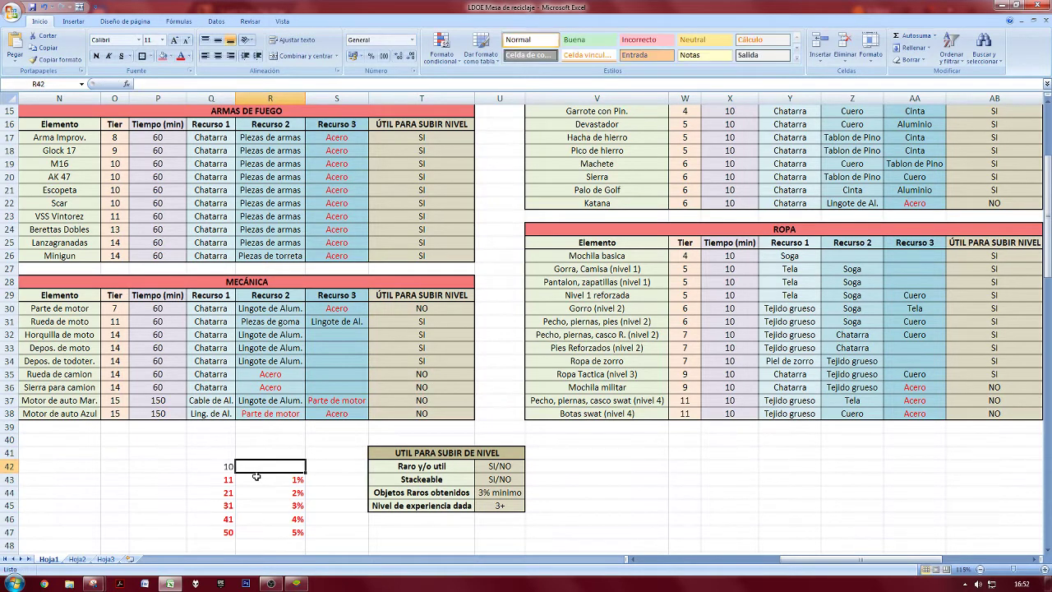
pyautogui.write('0%')
pyautogui.press('Tab')
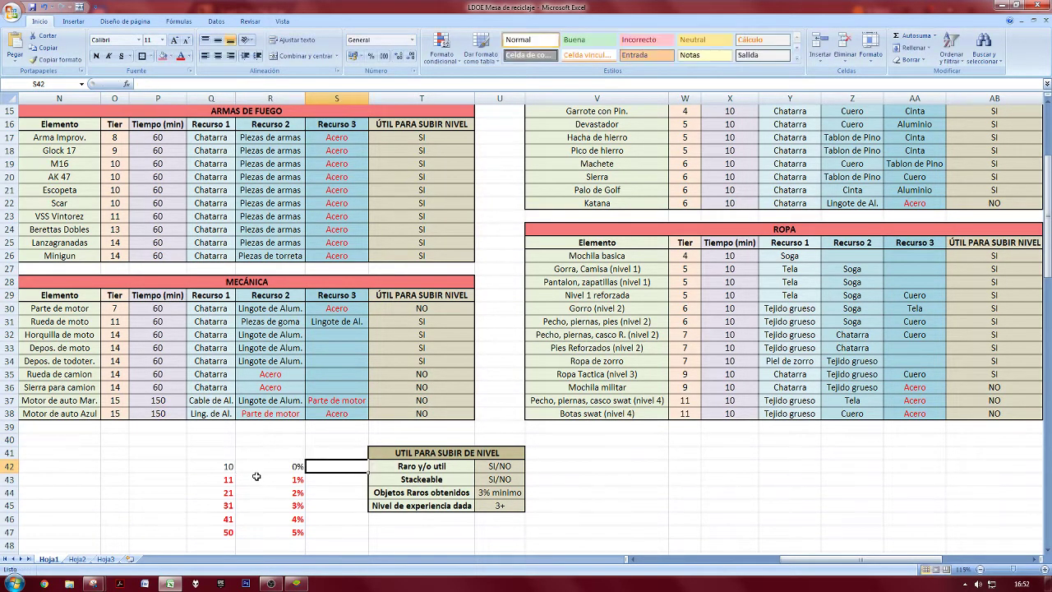
pyautogui.press('Down')
# Examine the tier and level-up usefulness of Lanza and Hacha y Pico de piedra in the ARMAS CUERPO A CUERPO table.
pyautogui.hscroll(5, 800, 548)
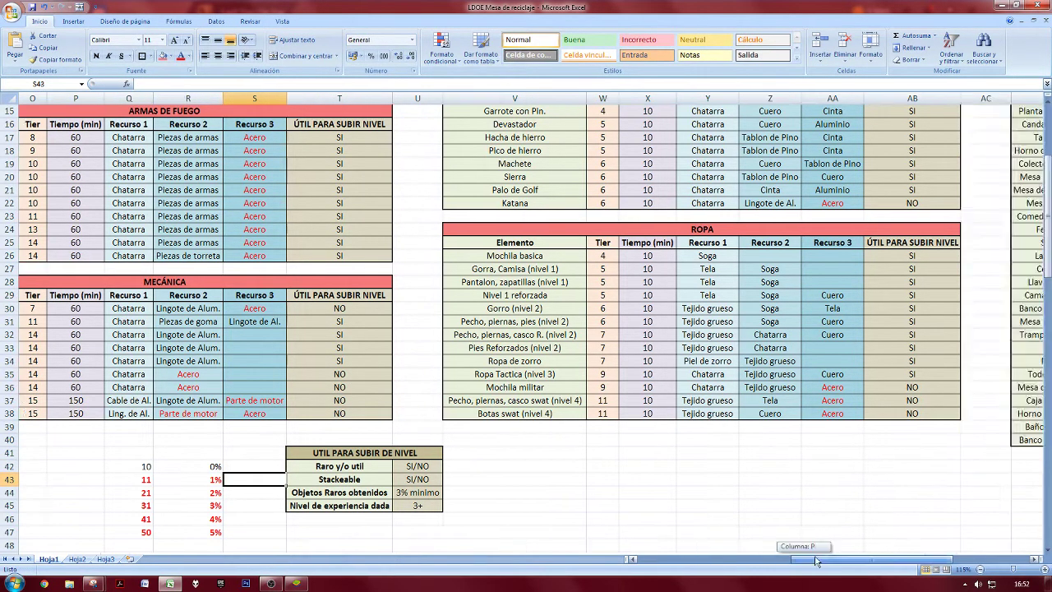
pyautogui.hscroll(-5, 800, 542)
pyautogui.scroll(5, 800, 526)
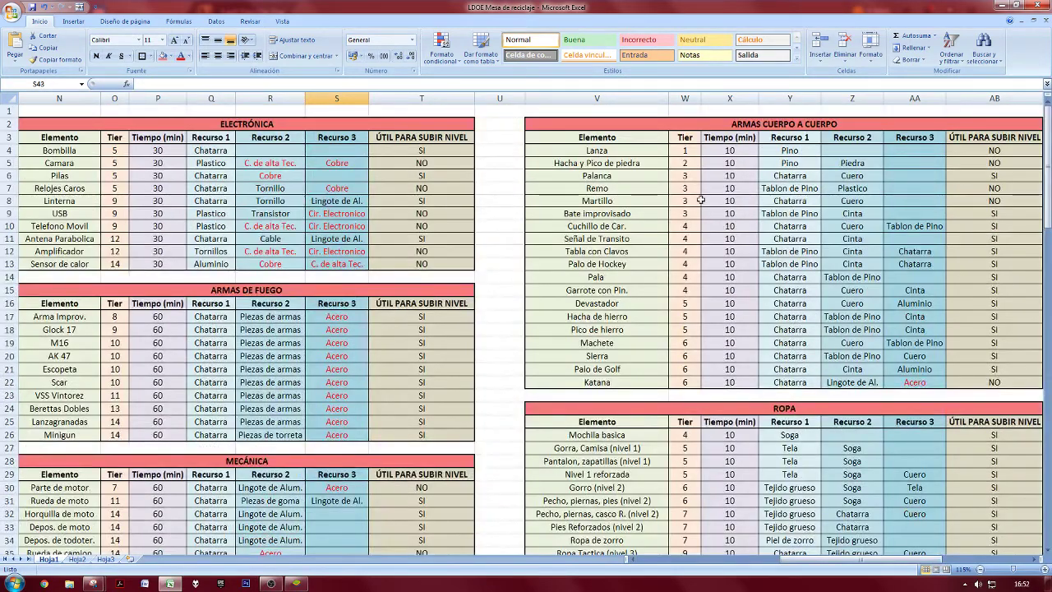
pyautogui.moveTo(628, 151); pyautogui.dragTo(861, 178)
pyautogui.click(809, 488)
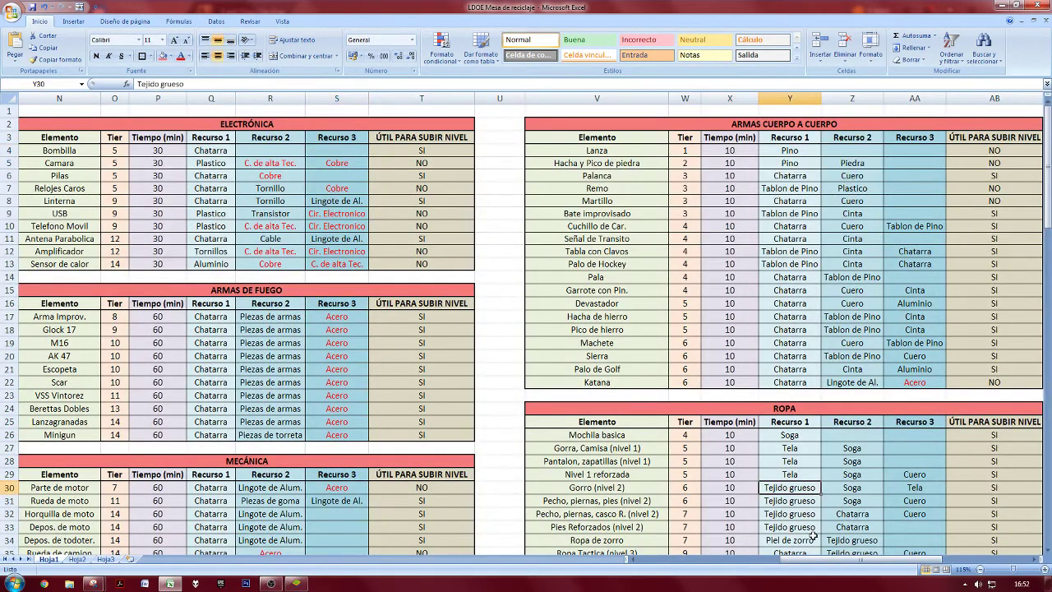
pyautogui.moveTo(832, 563); pyautogui.dragTo(843, 564)
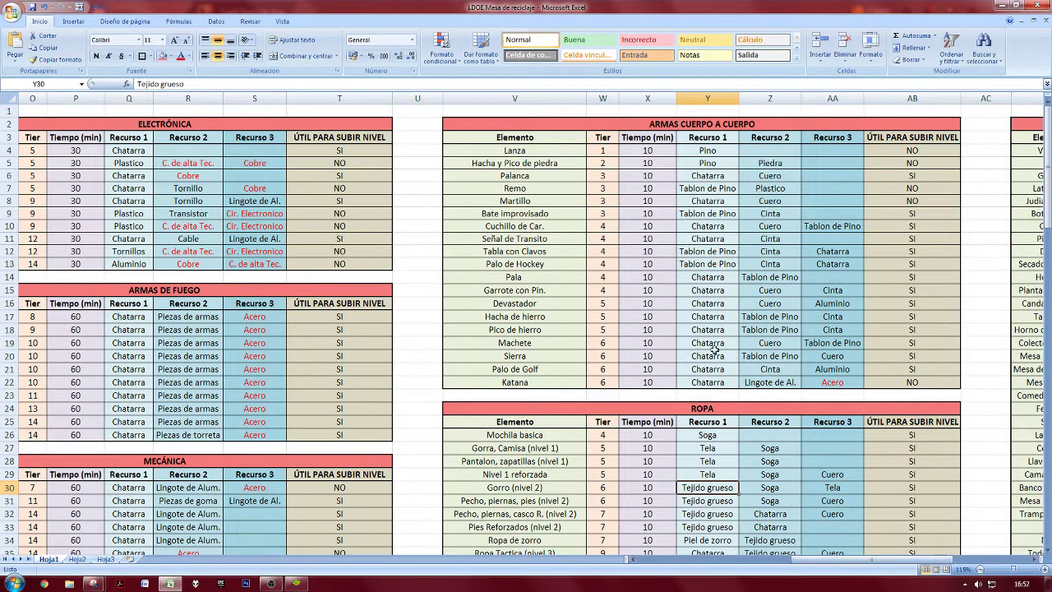
pyautogui.click(605, 149)
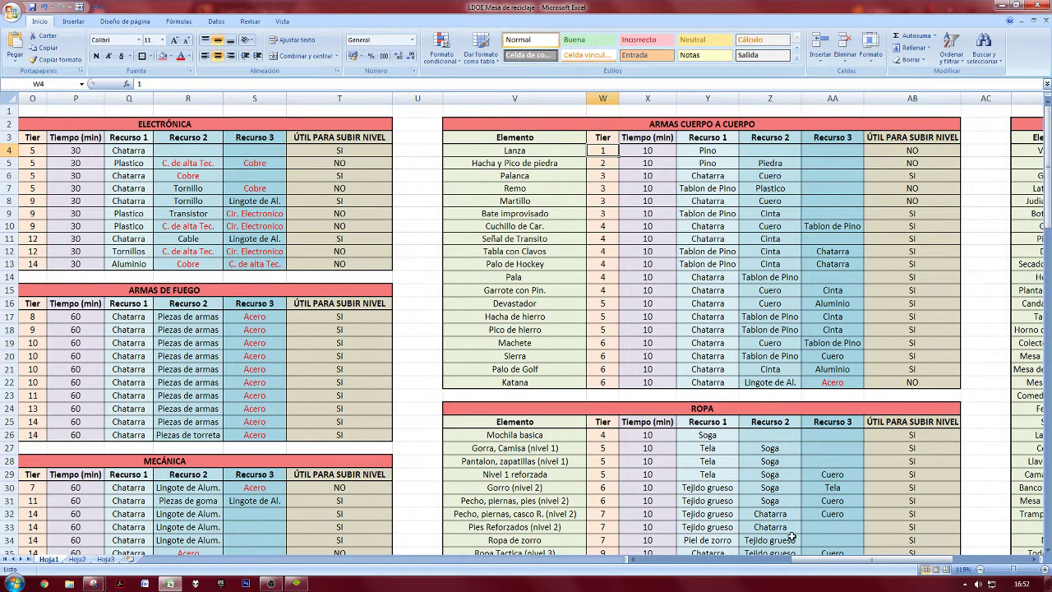
pyautogui.click(908, 152)
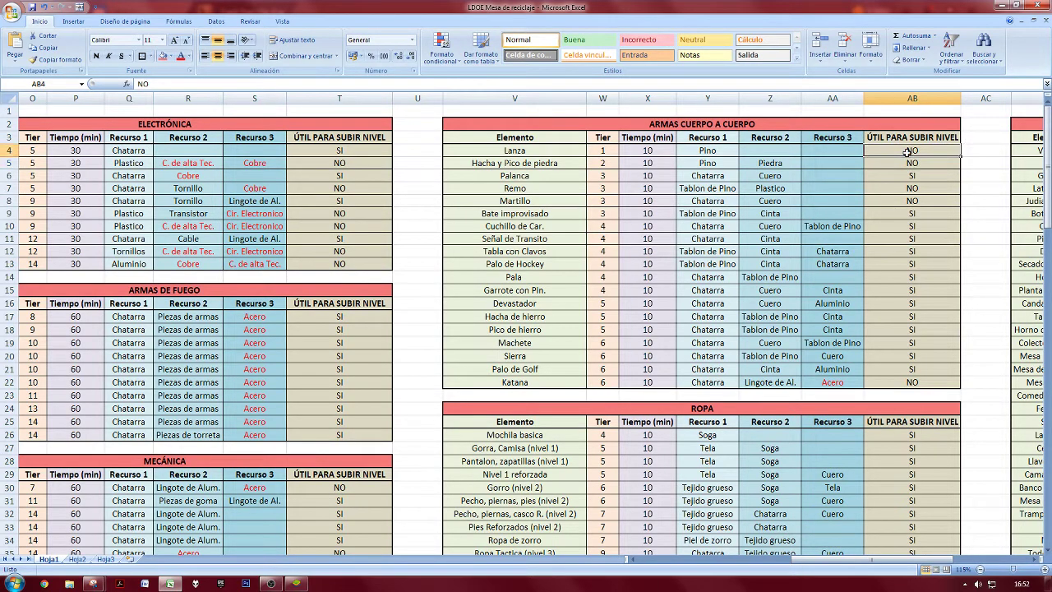
pyautogui.click(606, 165)
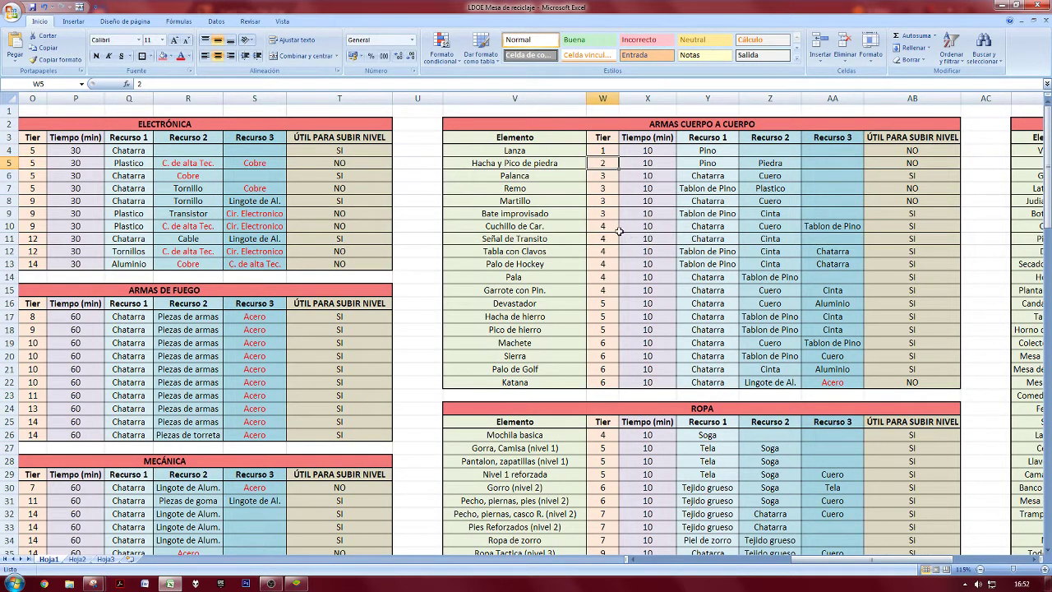
# Review the Palanca and Bate improvisado rows against the level-up percentage for tier 3.
pyautogui.moveTo(596, 176); pyautogui.dragTo(909, 174)
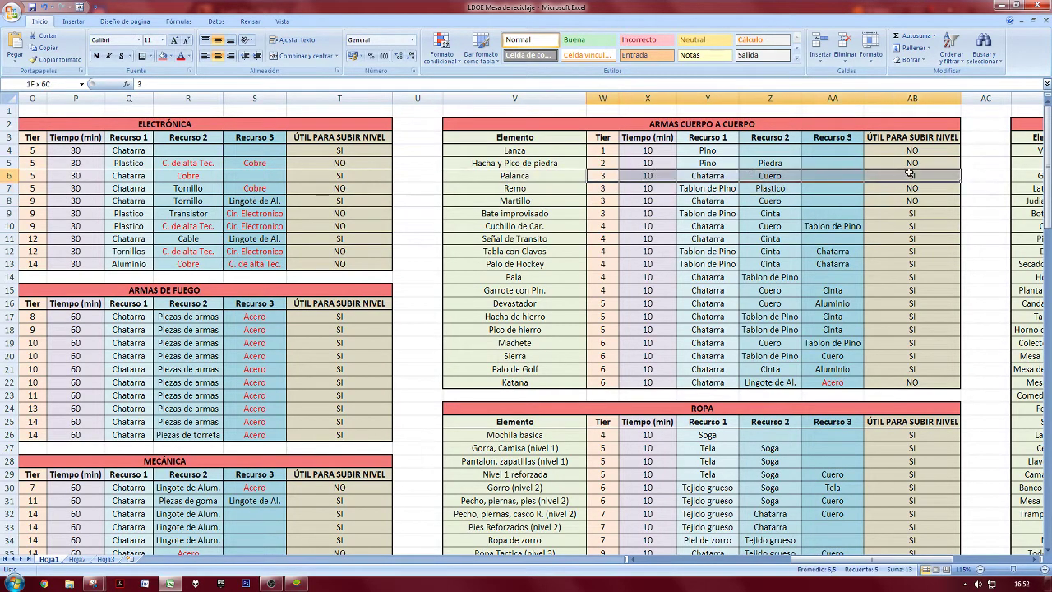
pyautogui.click(908, 213)
pyautogui.moveTo(821, 561); pyautogui.dragTo(843, 548)
pyautogui.click(418, 203)
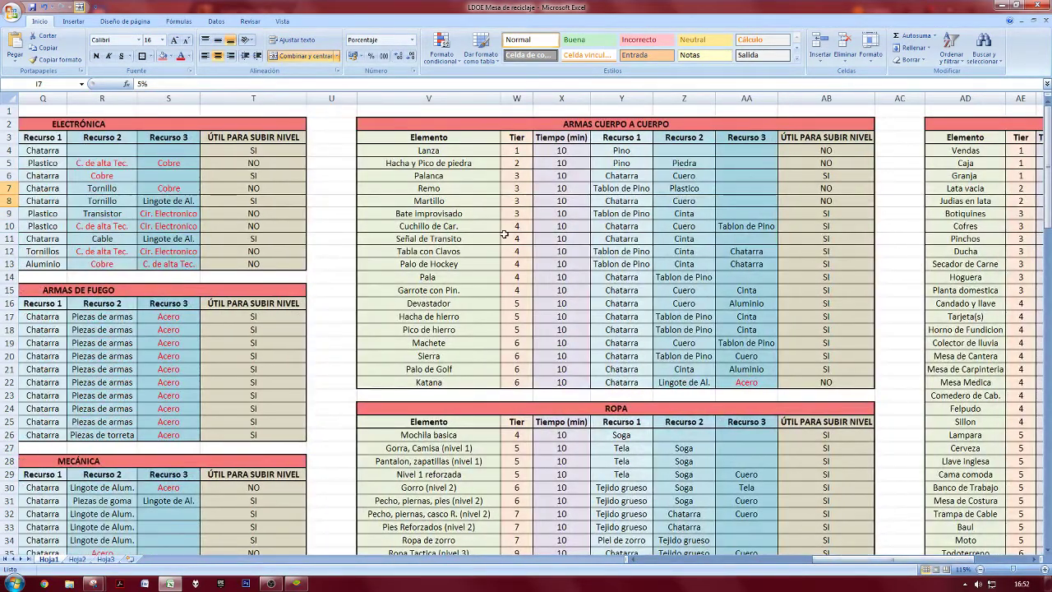
# Review the tier and Recurso 1 of the Remo and Martillo rows.
pyautogui.click(475, 201)
pyautogui.moveTo(474, 186); pyautogui.dragTo(519, 201)
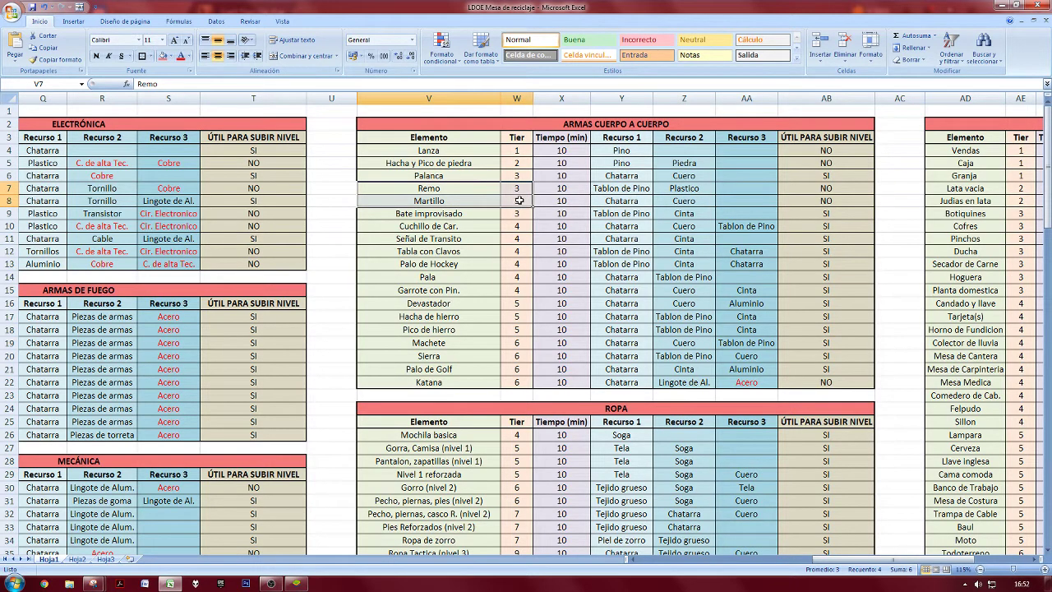
pyautogui.click(607, 190)
# Try bold on the Plastico resource in the Remo row and undo it.
pyautogui.click(686, 189)
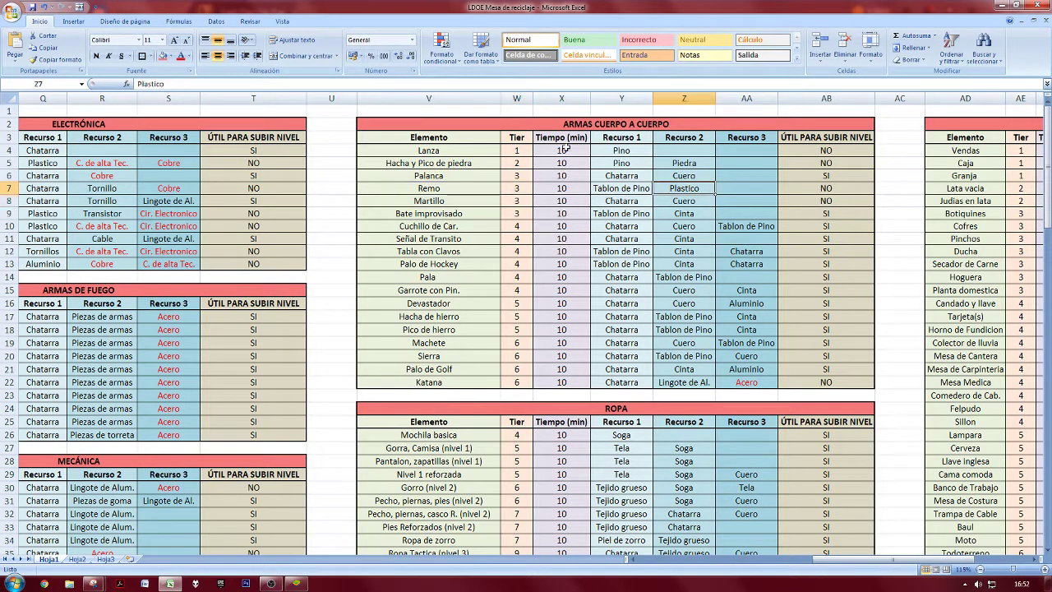
pyautogui.click(538, 330)
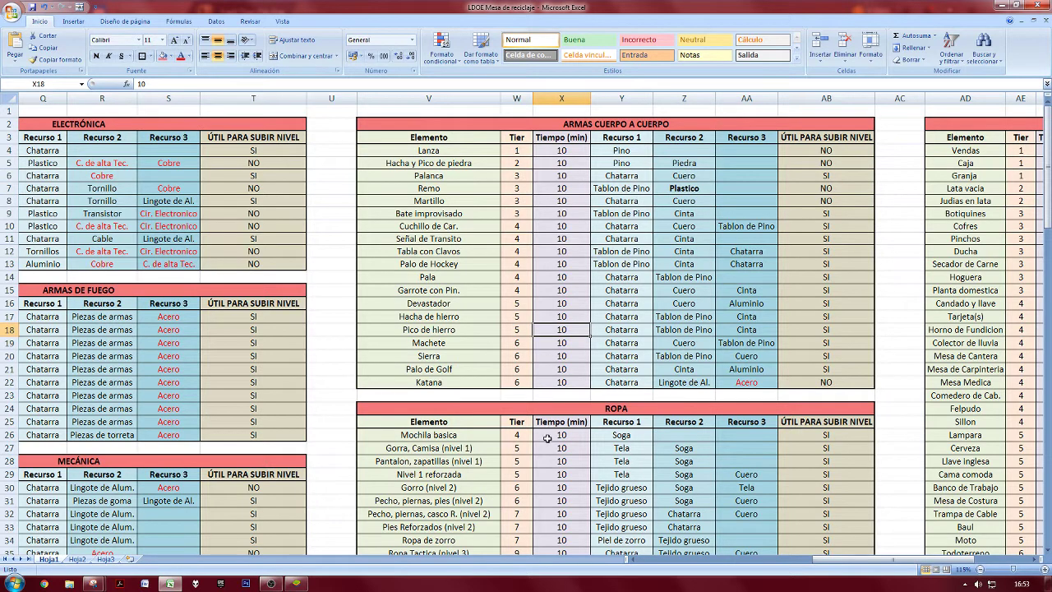
pyautogui.hotkey('ctrl', 'z')
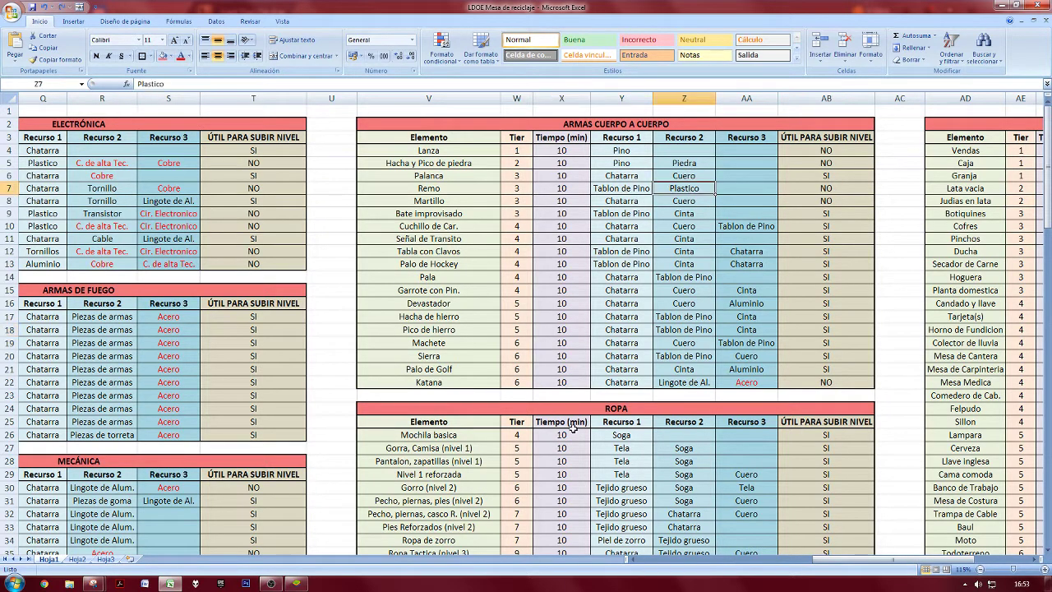
# Examine the tier, time, resources and level-up usefulness of the Bate improvisado row.
pyautogui.moveTo(414, 214); pyautogui.dragTo(807, 220)
pyautogui.click(794, 247)
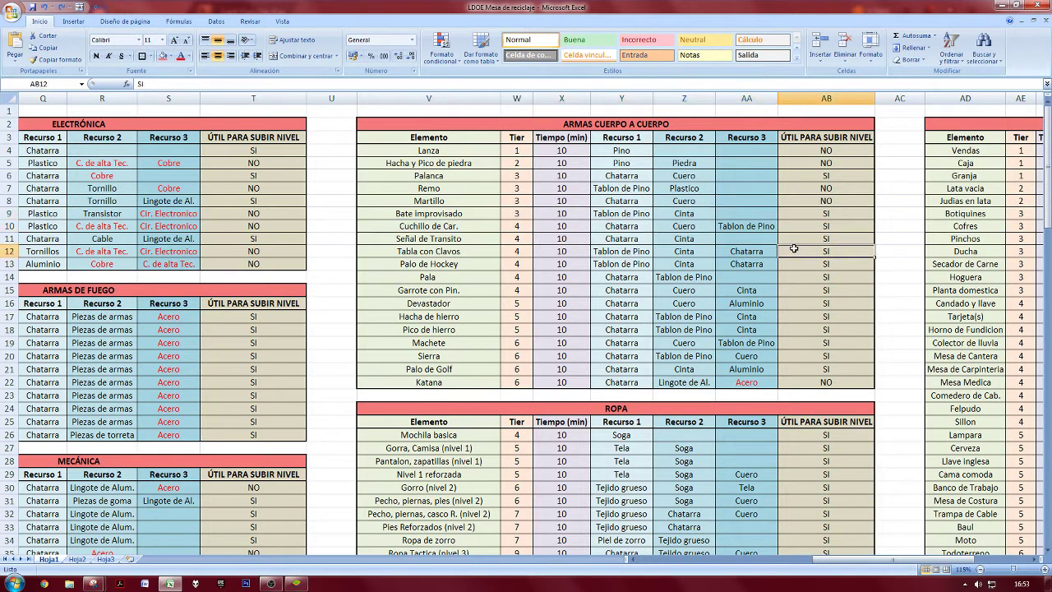
pyautogui.click(827, 210)
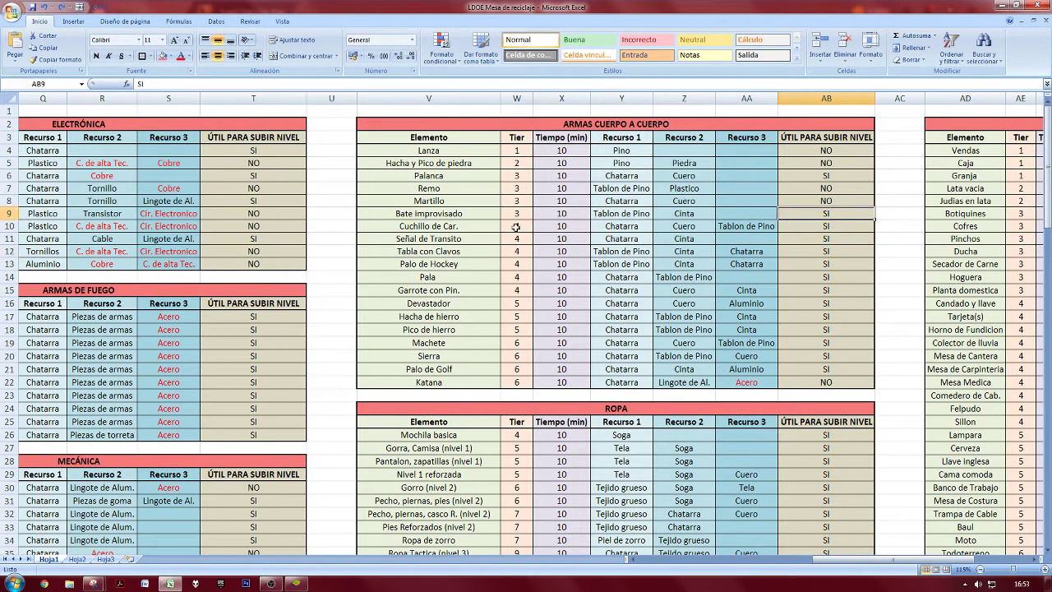
# Review the tier 4 melee weapons from Cuchillo de Car. to Pala, including their resources and level-up usefulness.
pyautogui.click(497, 227)
pyautogui.moveTo(496, 226); pyautogui.dragTo(776, 275)
pyautogui.click(803, 272)
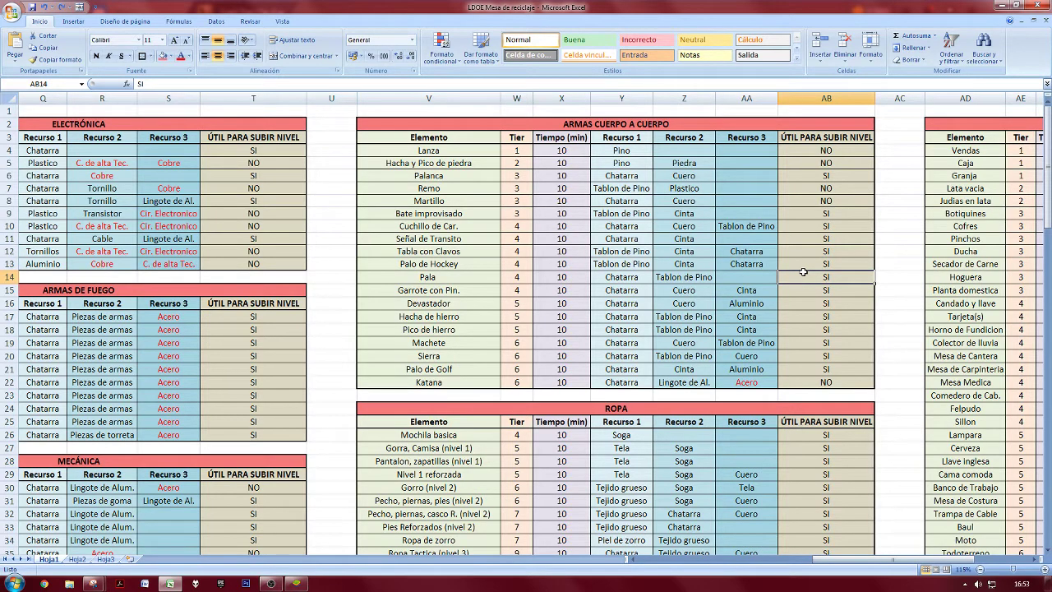
pyautogui.moveTo(802, 272); pyautogui.dragTo(455, 212)
pyautogui.click(452, 260)
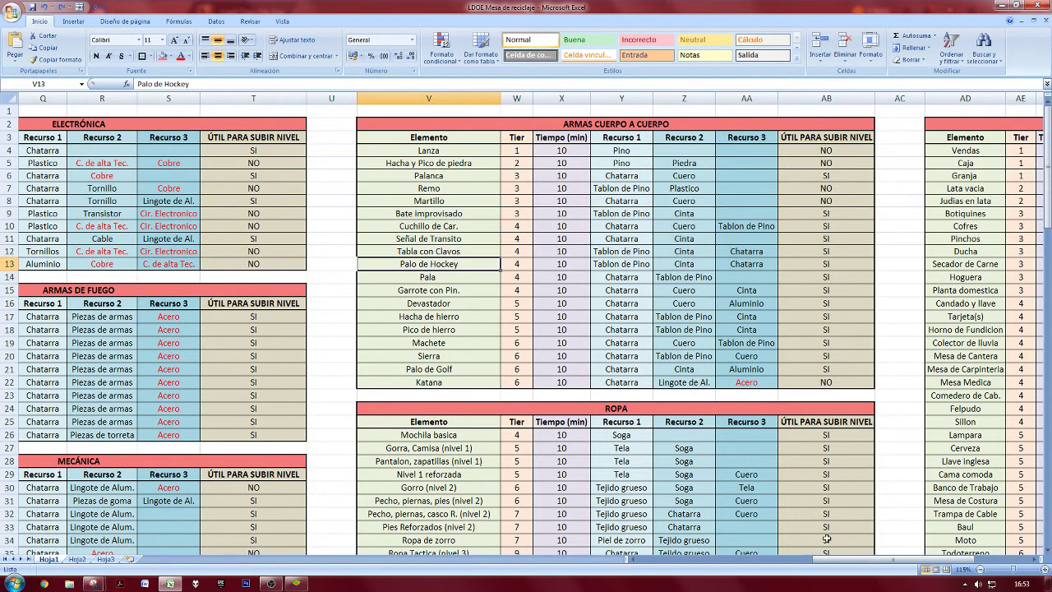
# Check the increase percentage and number needed for TIER 4 in the recycler experience table.
pyautogui.moveTo(845, 560); pyautogui.dragTo(679, 562)
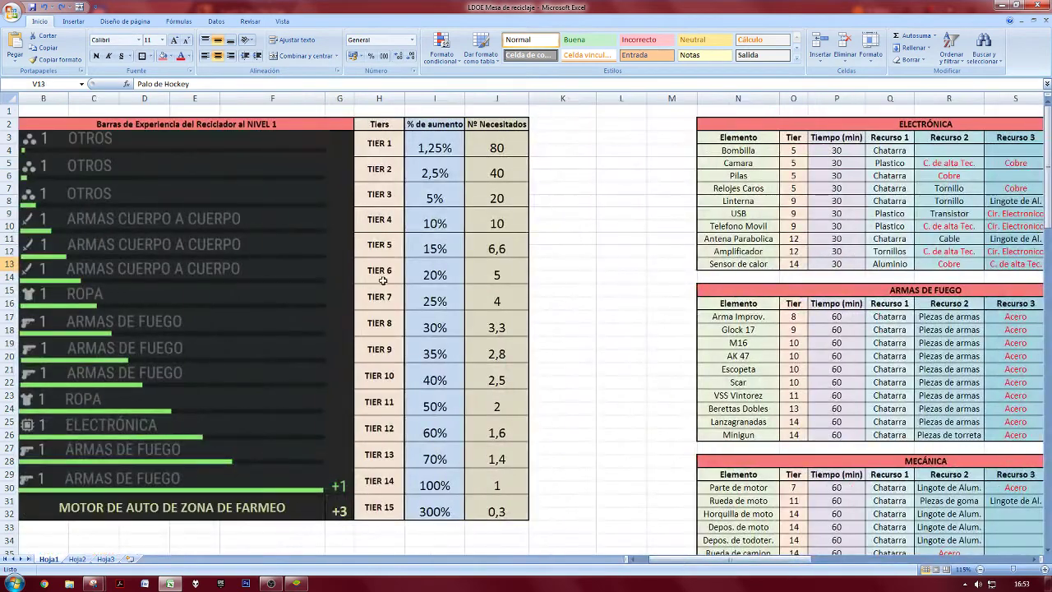
pyautogui.moveTo(379, 220); pyautogui.dragTo(497, 220)
pyautogui.click(671, 337)
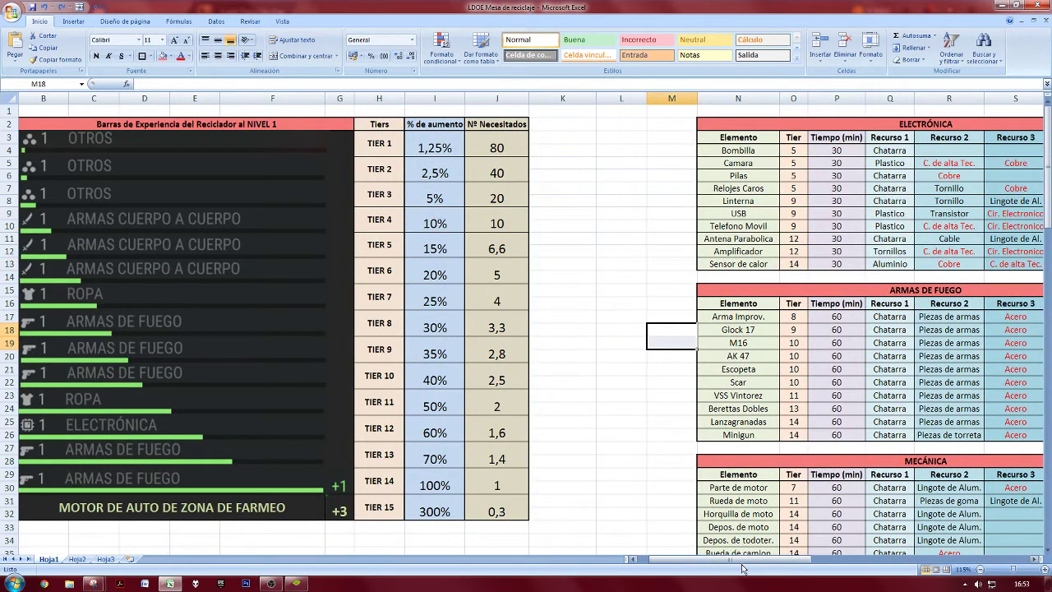
# Rename the element Garrote con Pin. in the melee weapons table as Garrote con Pinchos.
pyautogui.hscroll(-1, 820, 565)
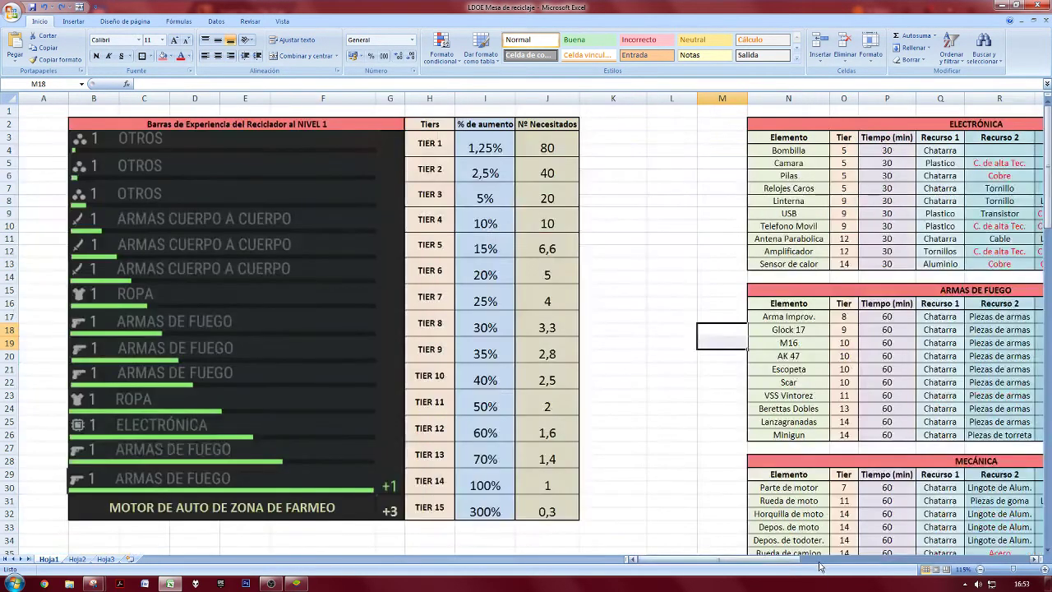
pyautogui.click(819, 565)
pyautogui.click(264, 268)
pyautogui.click(324, 278)
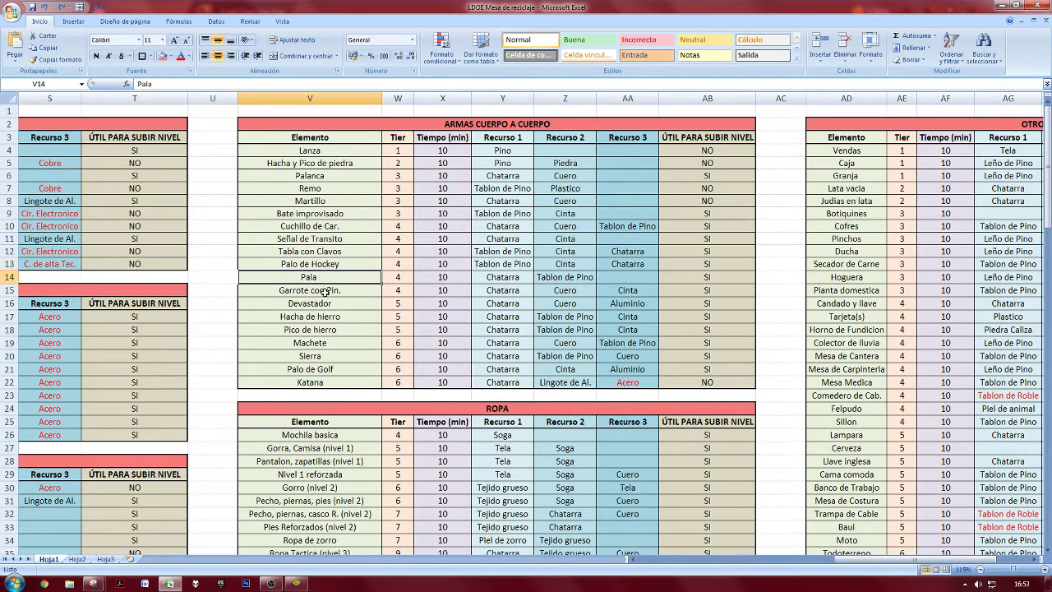
pyautogui.click(325, 291)
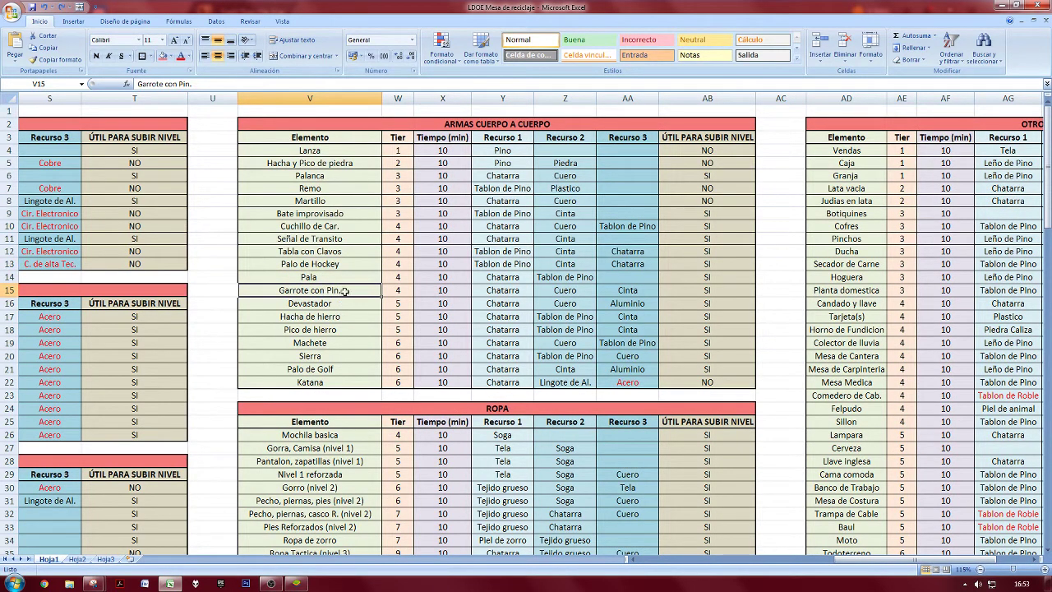
pyautogui.doubleClick(336, 291)
pyautogui.press('BackSpace')
pyautogui.write('chos')
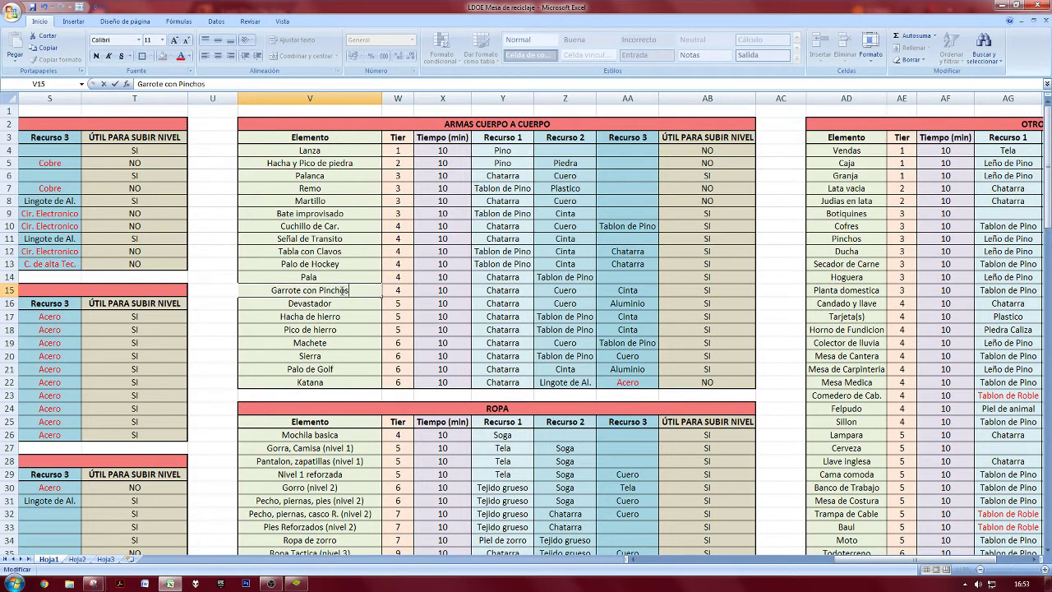
pyautogui.press('Return')
# Review the resources of Garrote con Pinchos and of the tier 5 weapons Devastador, Hacha de hierro and Pico de hierro.
pyautogui.moveTo(398, 291); pyautogui.dragTo(556, 294)
pyautogui.click(378, 318)
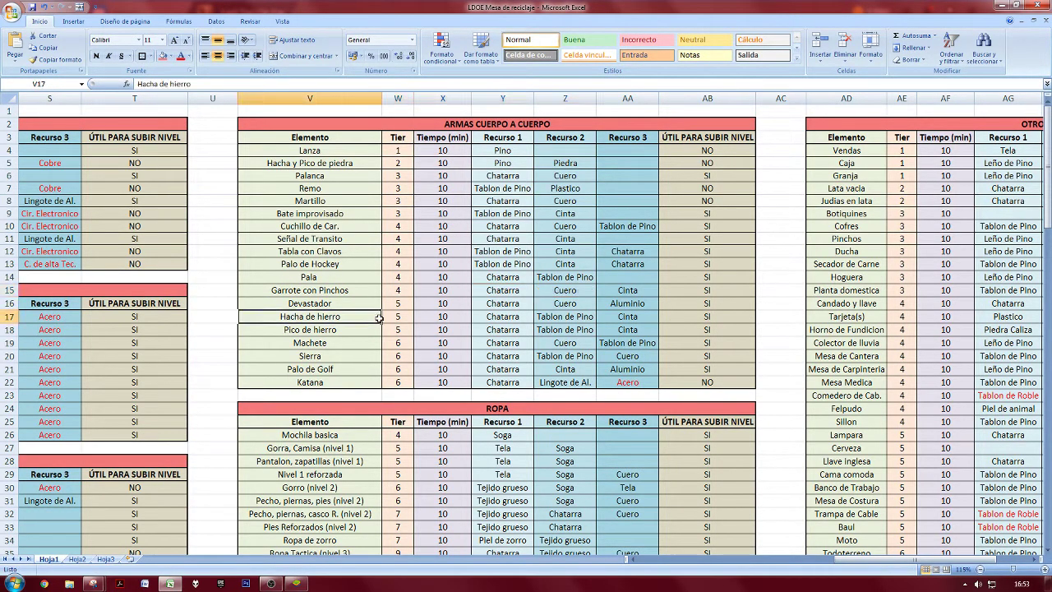
pyautogui.moveTo(378, 307); pyautogui.dragTo(597, 327)
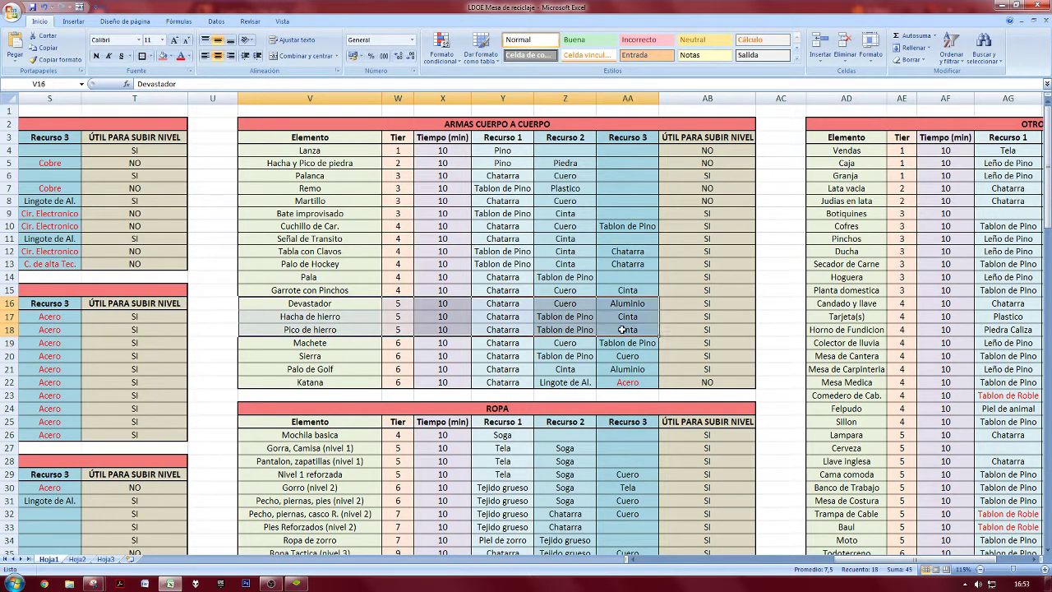
pyautogui.click(626, 329)
pyautogui.moveTo(676, 327); pyautogui.dragTo(608, 327)
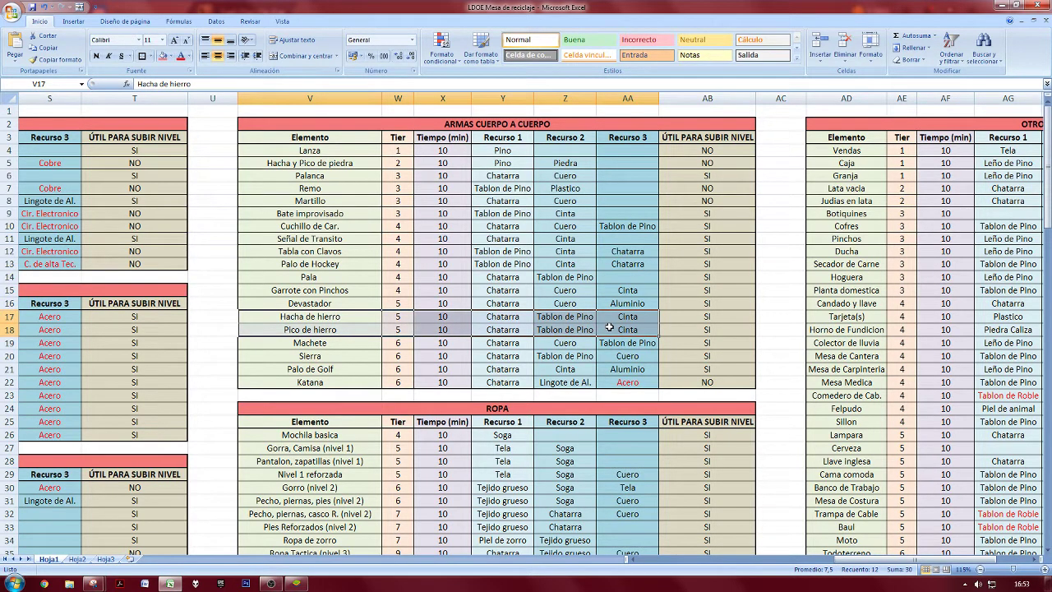
pyautogui.click(485, 333)
pyautogui.click(486, 341)
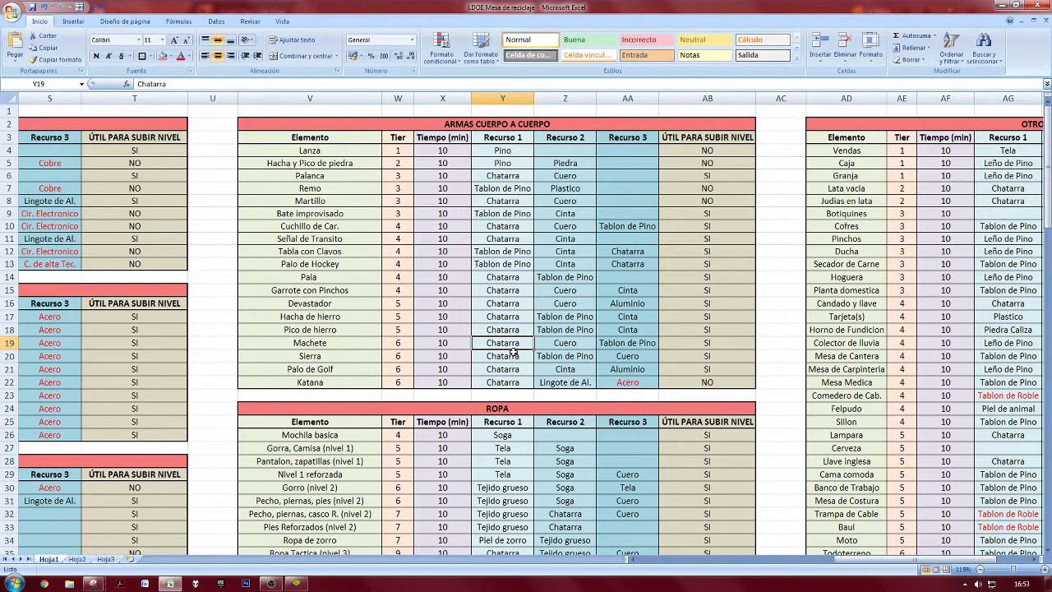
# Review the tier 6 weapons Machete, Sierra and Palo de Golf, including their resources and level-up usefulness.
pyautogui.click(374, 342)
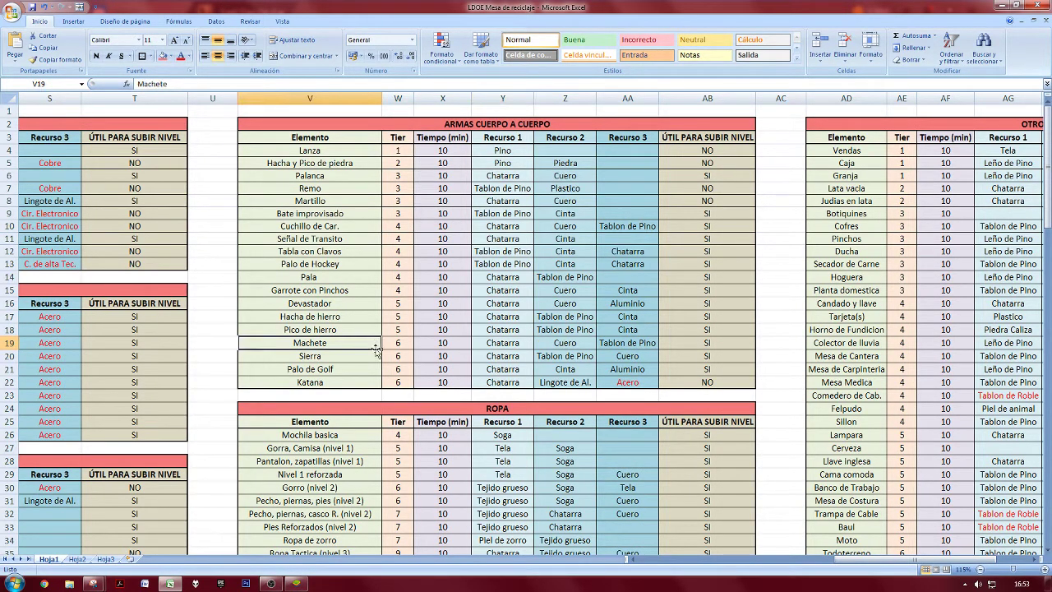
pyautogui.moveTo(369, 340); pyautogui.dragTo(709, 367)
pyautogui.click(708, 368)
pyautogui.moveTo(374, 368); pyautogui.dragTo(712, 343)
pyautogui.click(628, 382)
pyautogui.moveTo(279, 372); pyautogui.dragTo(419, 369)
pyautogui.click(420, 370)
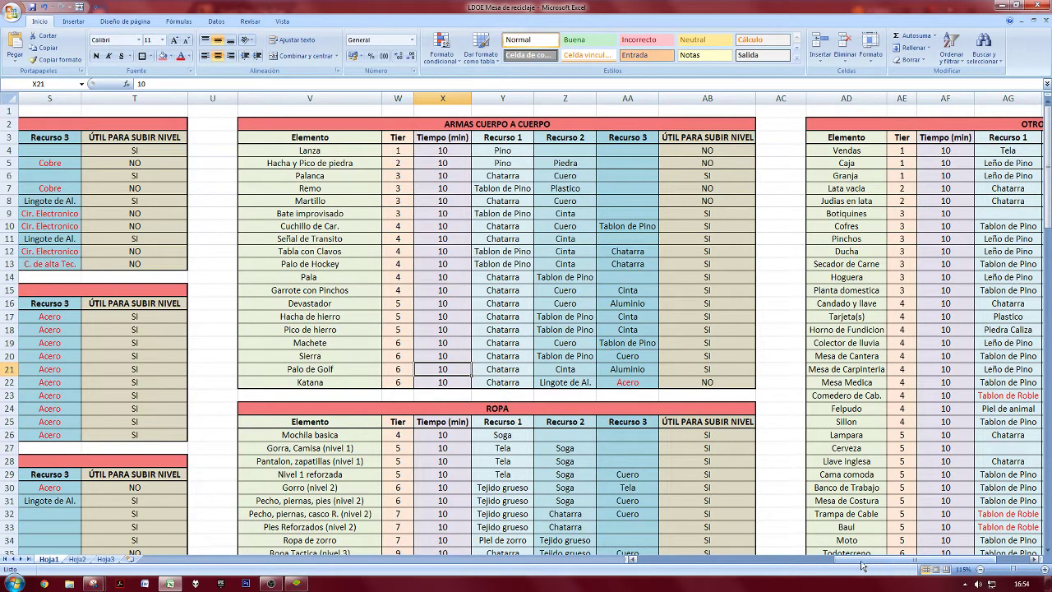
# Try bold on the tier of the Palo de Golf row and undo it.
pyautogui.click(408, 372)
pyautogui.click(96, 55)
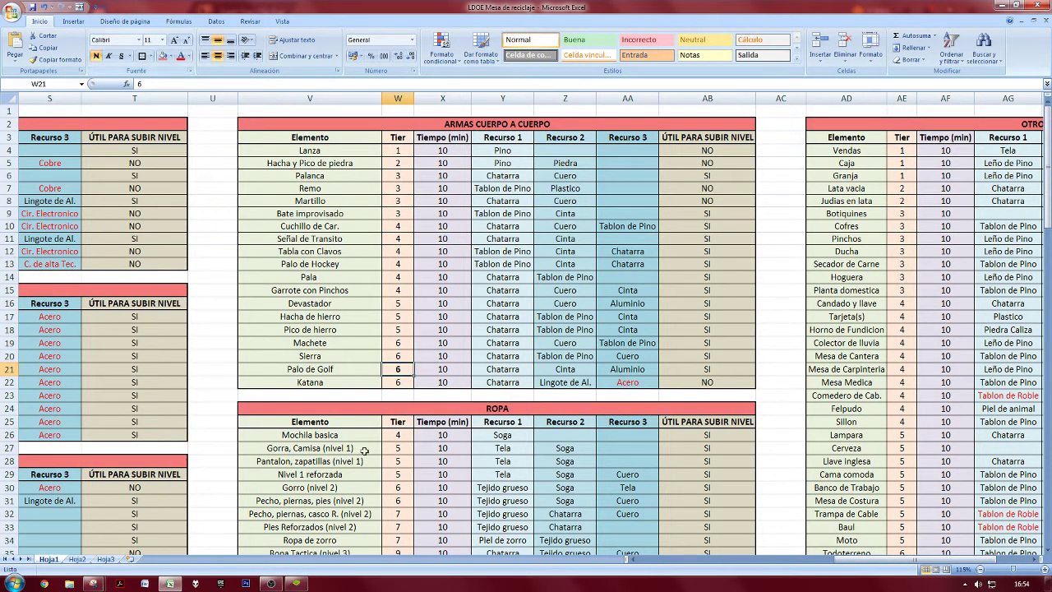
pyautogui.click(368, 457)
pyautogui.hotkey('ctrl', 'z')
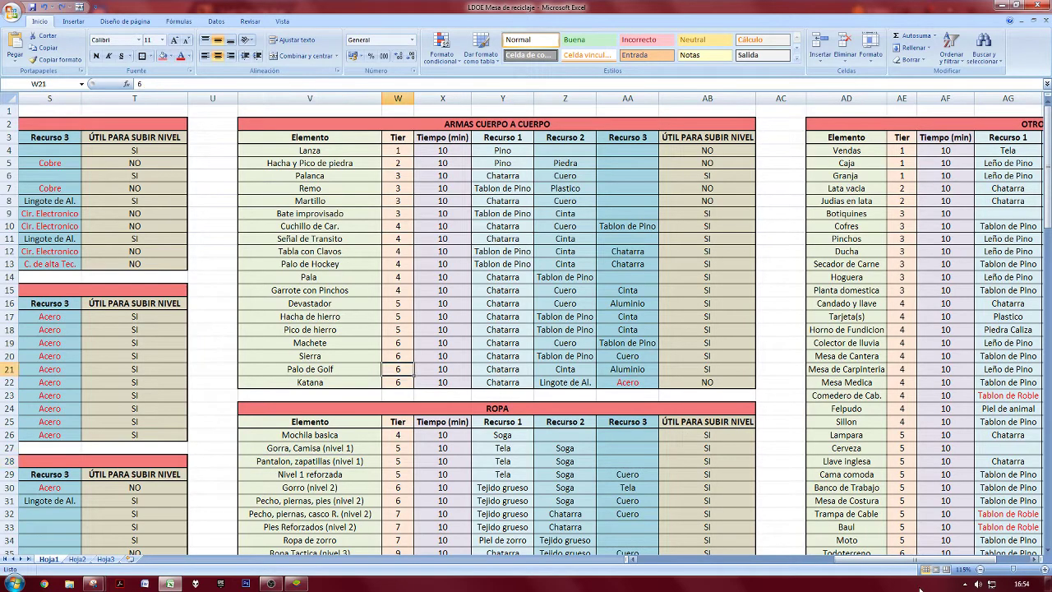
# Check the increase percentage and number needed for TIER 6 in the recycler experience table.
pyautogui.moveTo(891, 561); pyautogui.dragTo(691, 568)
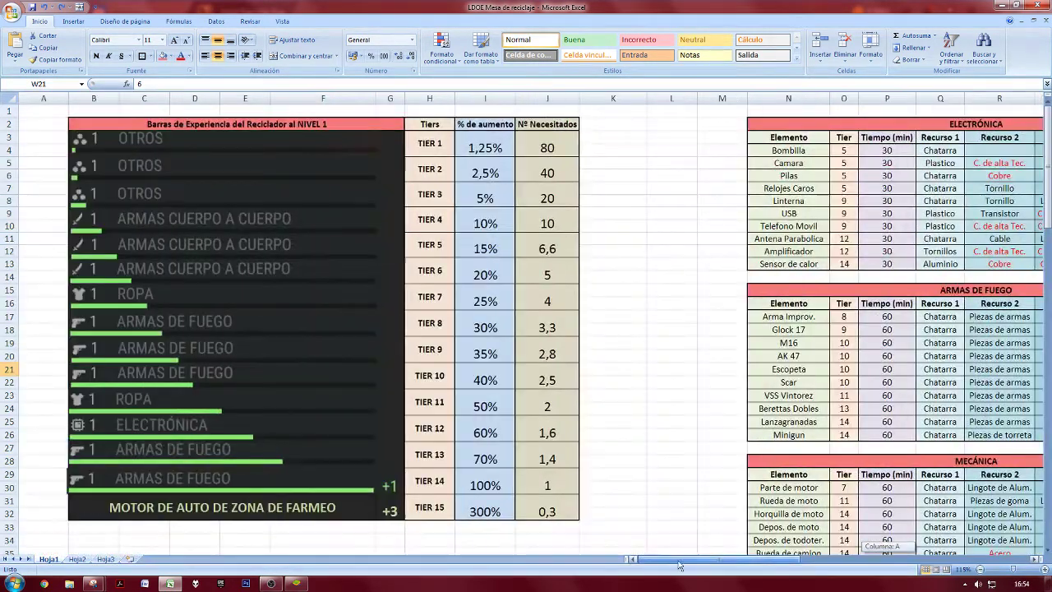
pyautogui.click(439, 273)
pyautogui.moveTo(425, 271); pyautogui.dragTo(538, 273)
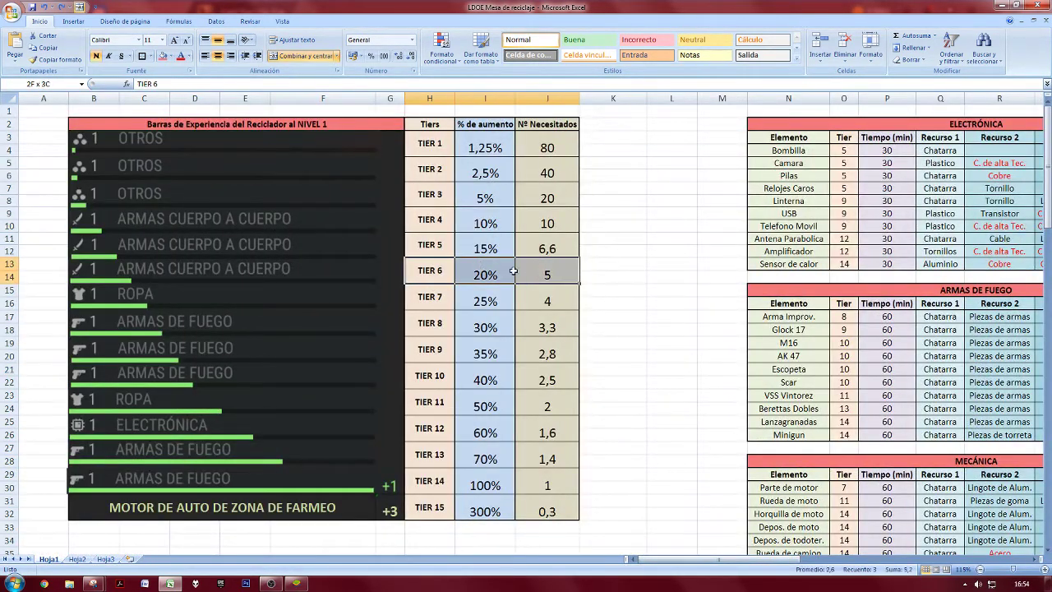
pyautogui.click(593, 329)
# Make the Katana row of the melee weapons table bold and examine its Recurso 3.
pyautogui.moveTo(633, 559); pyautogui.dragTo(884, 549)
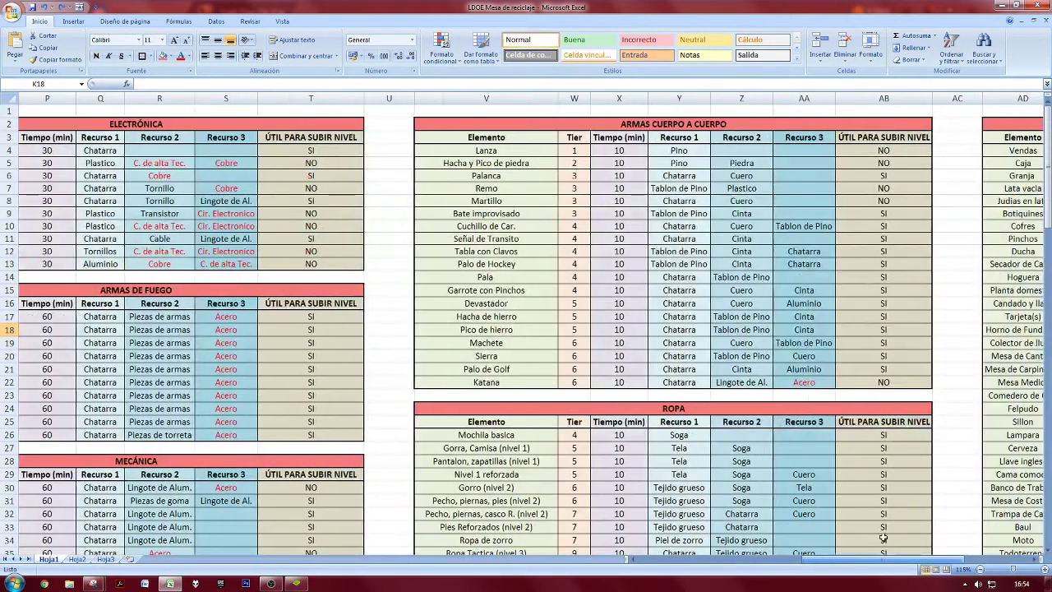
pyautogui.moveTo(501, 384); pyautogui.dragTo(865, 382)
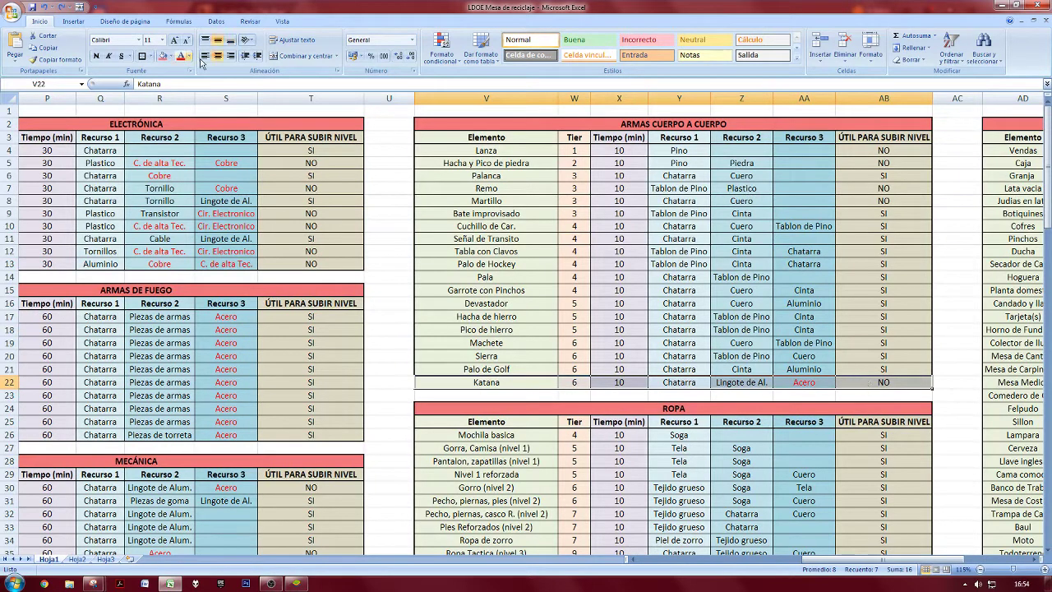
pyautogui.click(96, 56)
pyautogui.click(746, 399)
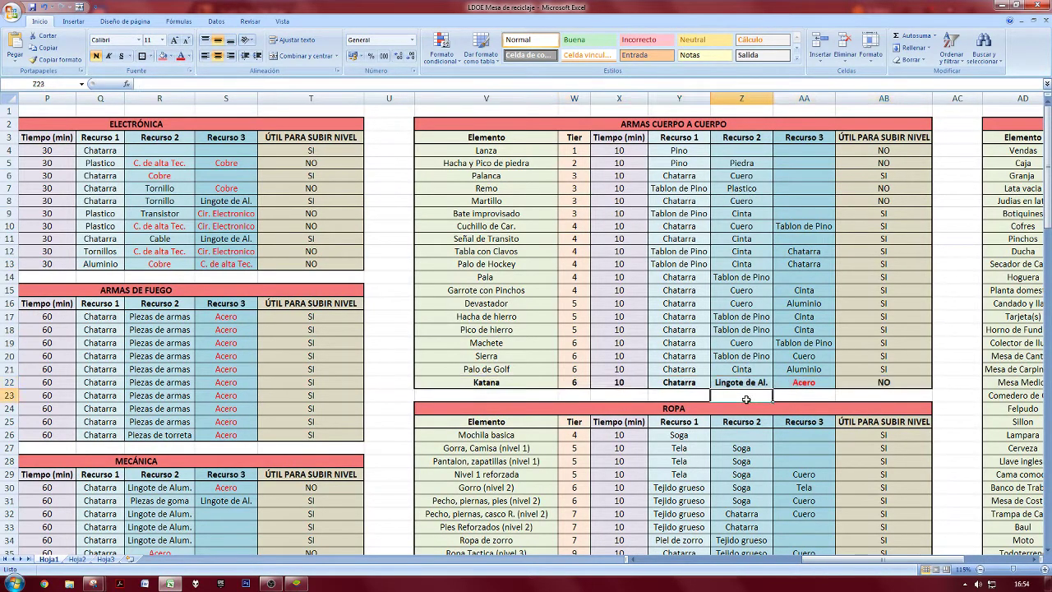
pyautogui.click(814, 382)
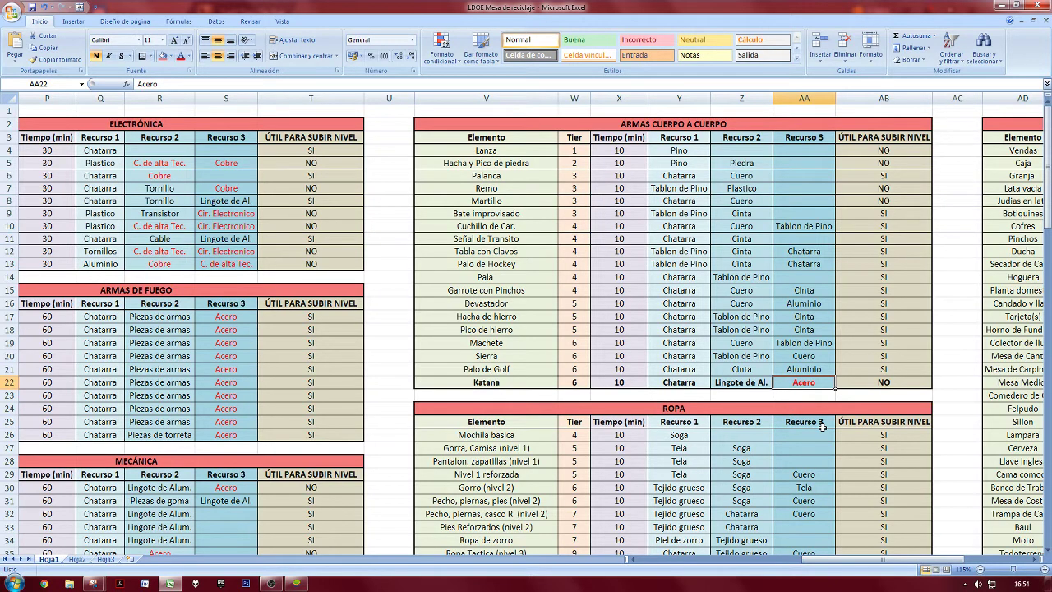
# Compare the Katana row with the weapons from Bate improvisado to Palo de Golf, and remove the bold from the Katana row.
pyautogui.moveTo(464, 385); pyautogui.dragTo(843, 377)
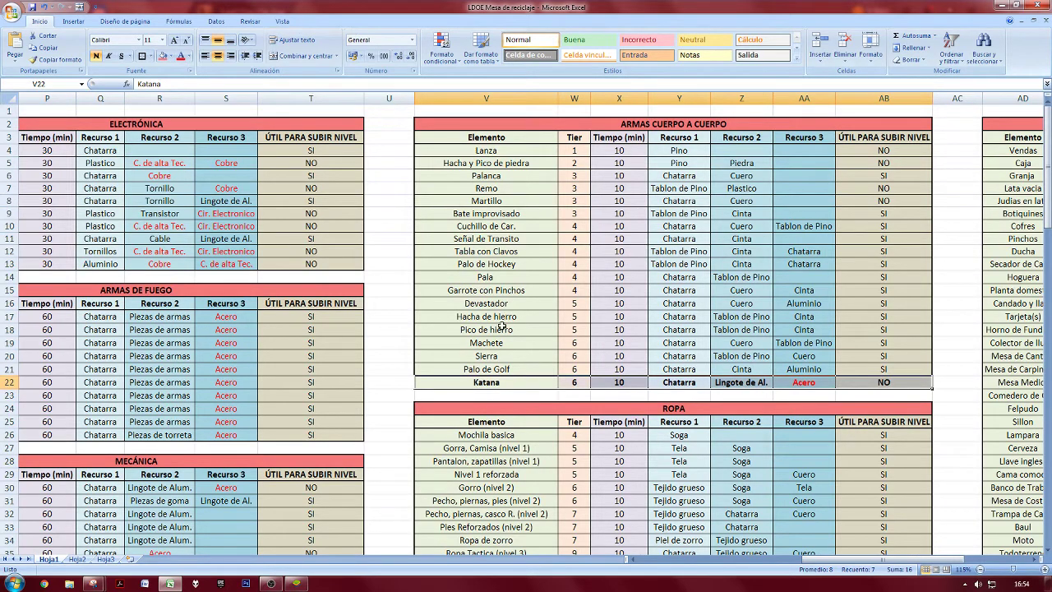
pyautogui.moveTo(493, 369); pyautogui.dragTo(879, 210)
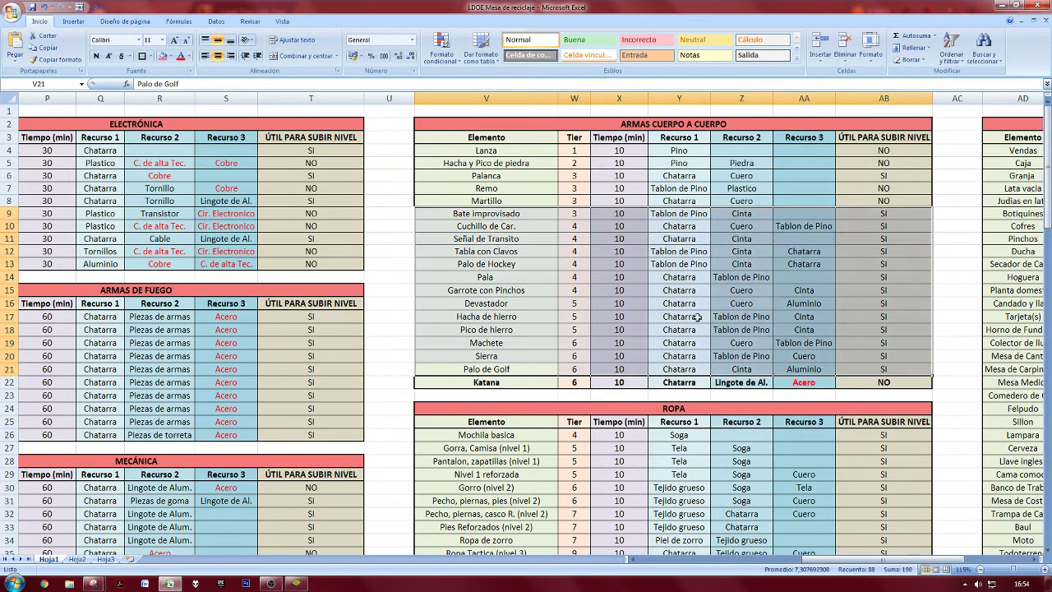
pyautogui.click(519, 386)
pyautogui.moveTo(520, 385); pyautogui.dragTo(904, 383)
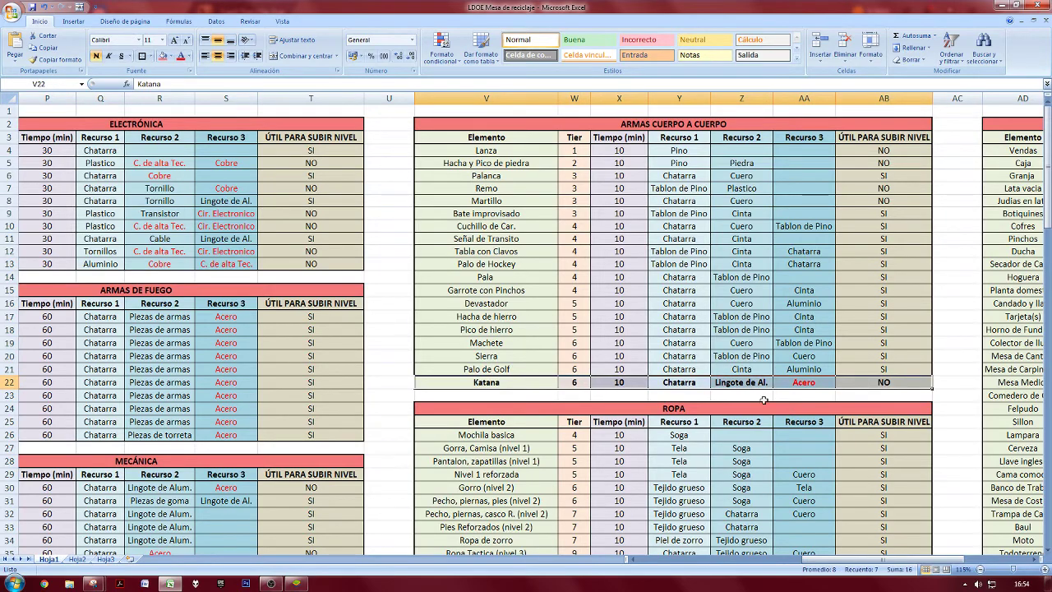
pyautogui.click(96, 56)
pyautogui.click(574, 369)
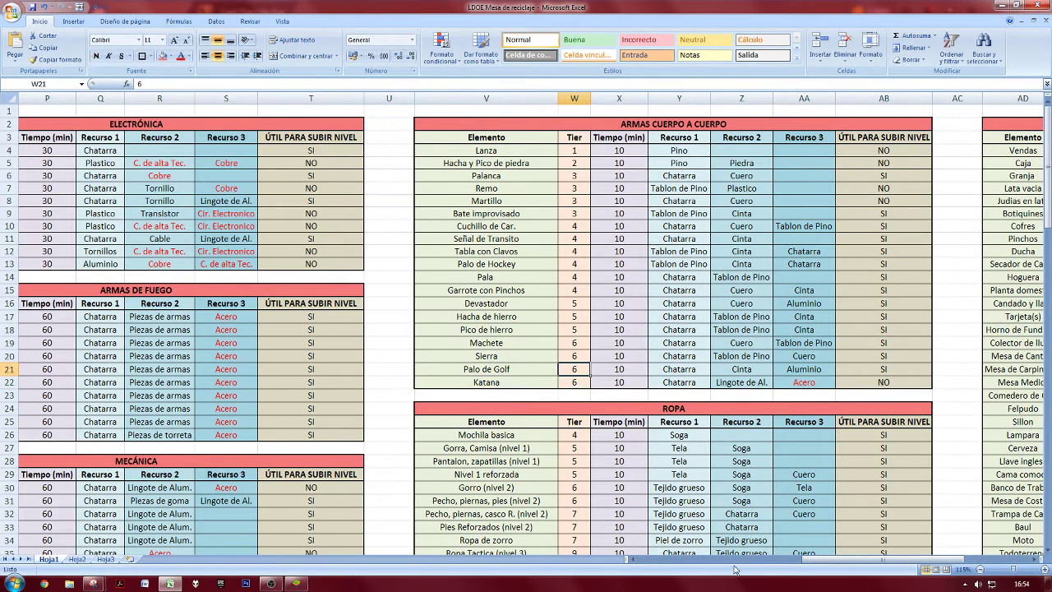
# Look through the whole OTROS table, from Vendas down to Banco de armero, including the Tier column.
pyautogui.moveTo(805, 562); pyautogui.dragTo(857, 562)
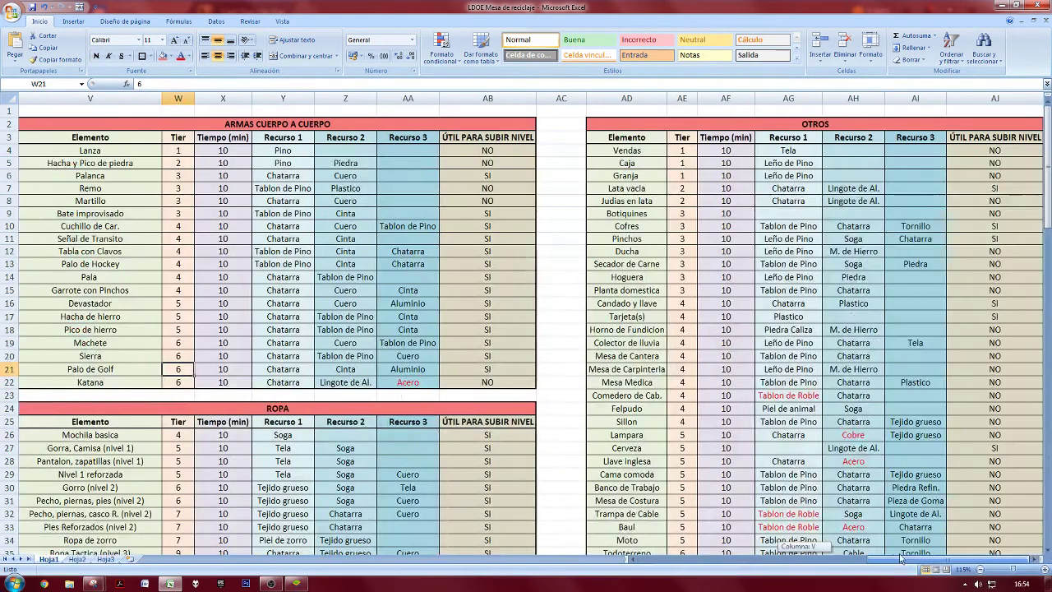
pyautogui.click(1033, 560)
pyautogui.click(631, 559)
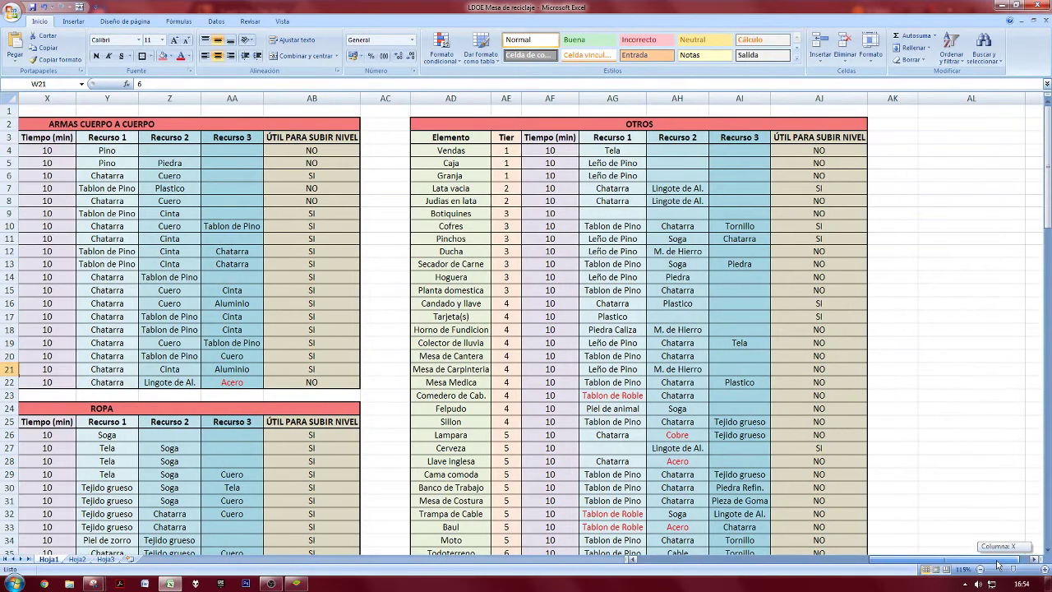
pyautogui.moveTo(451, 151); pyautogui.dragTo(822, 183)
pyautogui.scroll(13, 810, 230)
pyautogui.scroll(5, 801, 251)
pyautogui.click(732, 358)
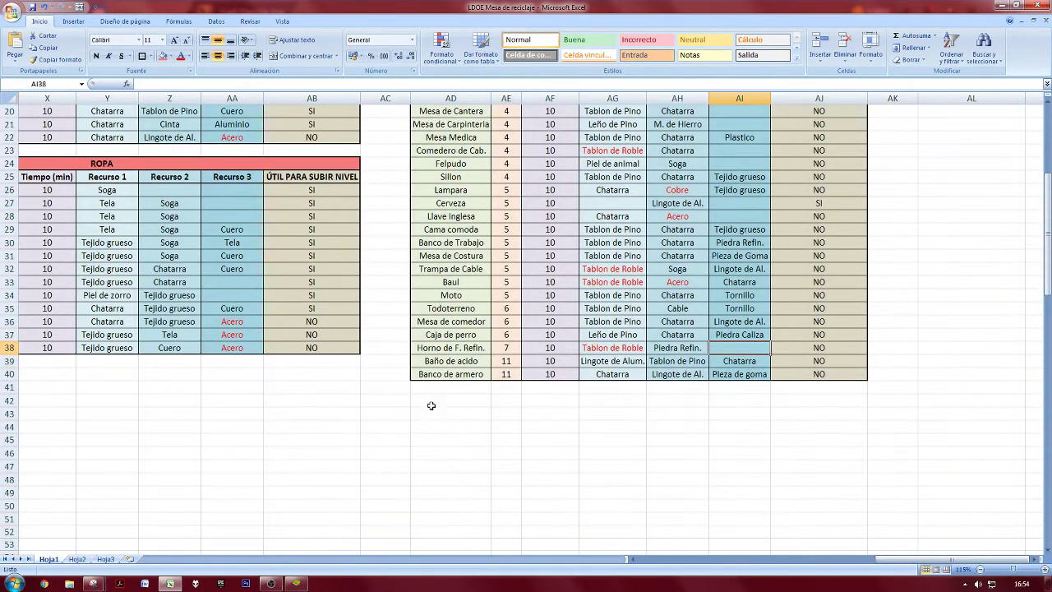
pyautogui.scroll(7, 444, 404)
pyautogui.moveTo(507, 137); pyautogui.dragTo(504, 433)
pyautogui.click(679, 345)
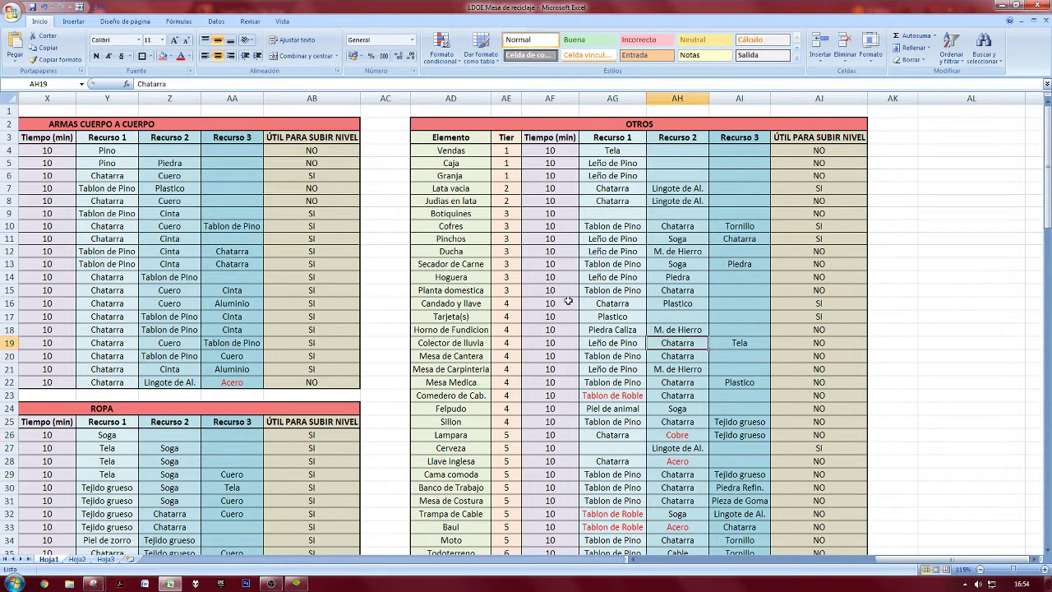
# Examine the Lata vacia row of the OTROS table, including its resources and level-up usefulness, and the neighbouring Judias en lata and Botiquines.
pyautogui.click(801, 188)
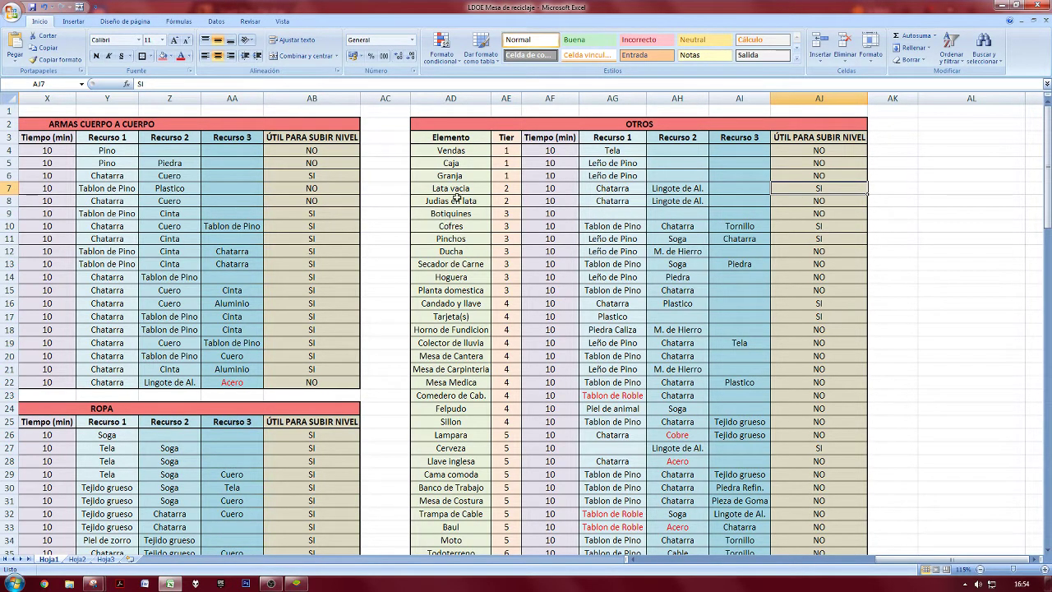
pyautogui.moveTo(458, 190); pyautogui.dragTo(819, 189)
pyautogui.click(474, 211)
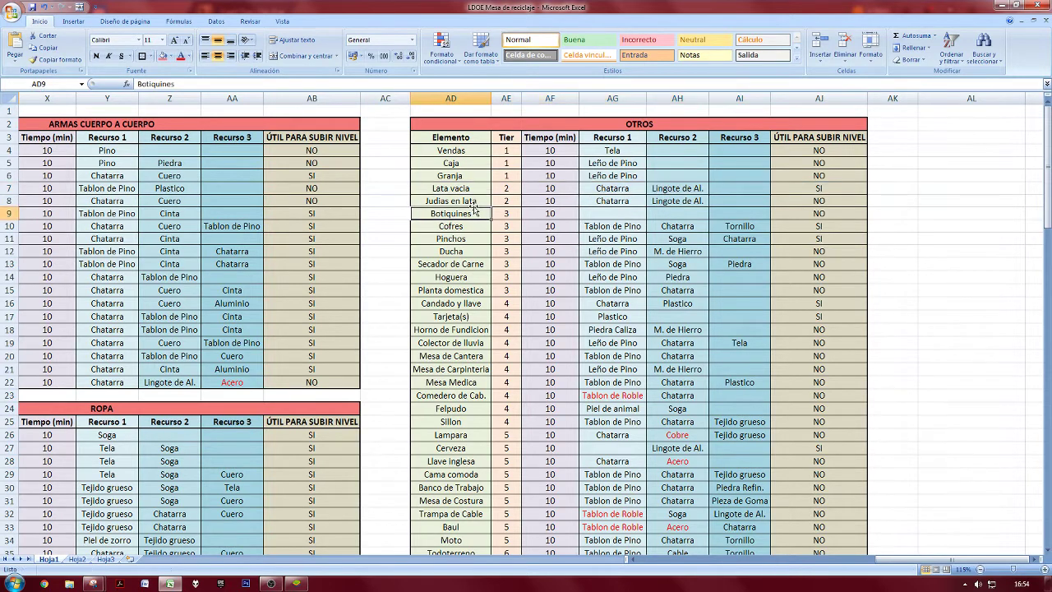
pyautogui.click(473, 202)
# Review the tier 1 items Vendas, Caja and Granja in the OTROS table, including their resources and level-up usefulness.
pyautogui.click(459, 153)
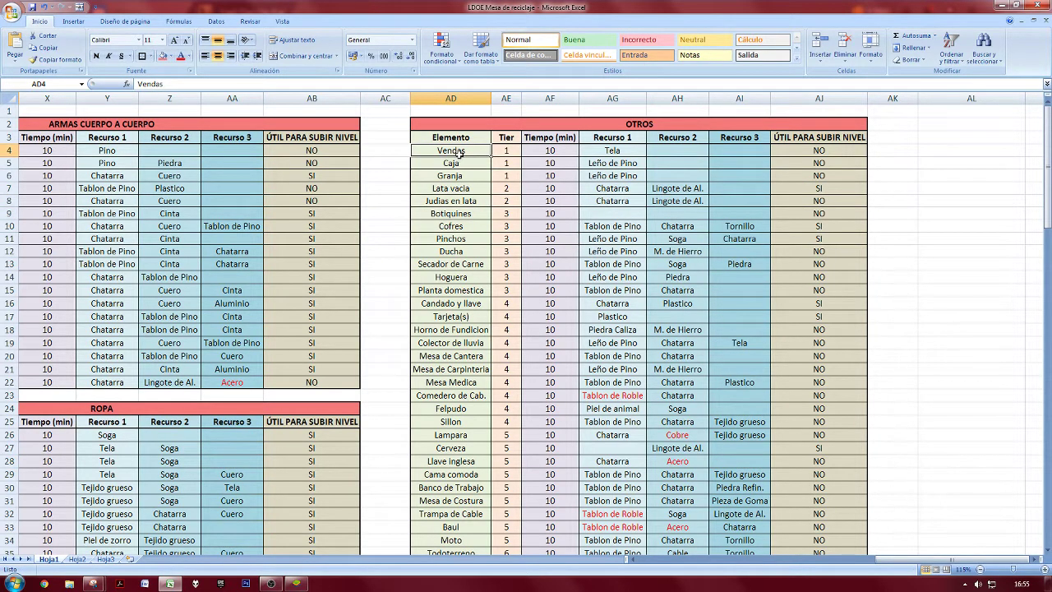
pyautogui.click(463, 212)
pyautogui.moveTo(485, 150); pyautogui.dragTo(809, 153)
pyautogui.click(798, 161)
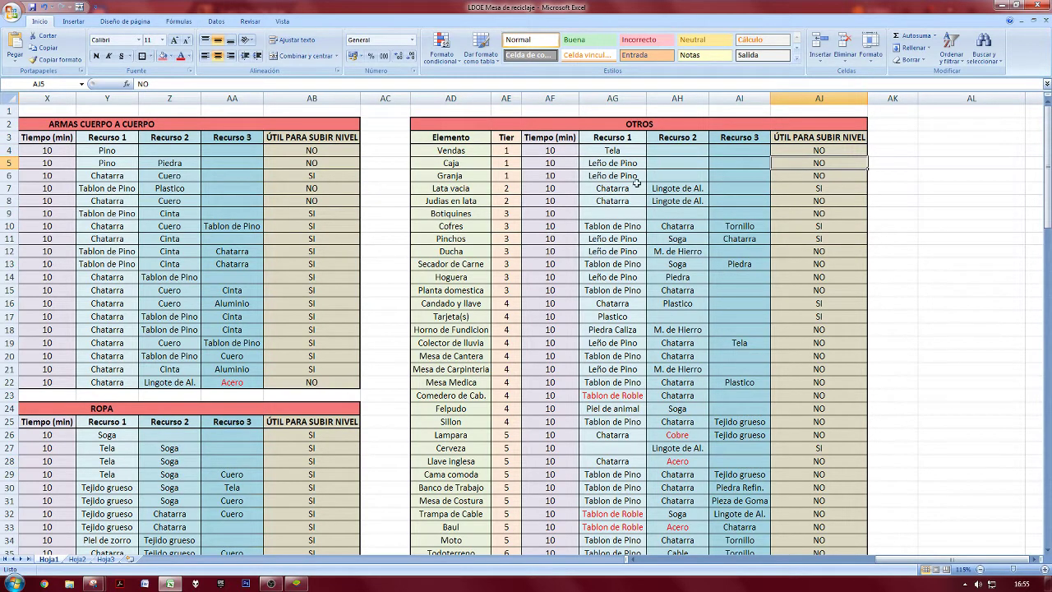
pyautogui.moveTo(472, 168); pyautogui.dragTo(782, 168)
pyautogui.click(777, 183)
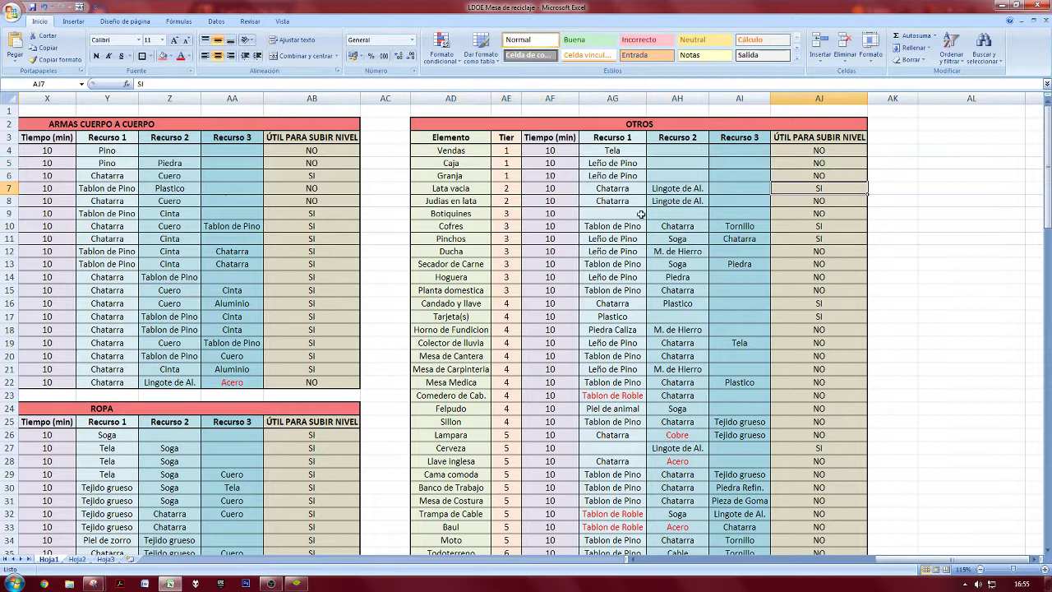
# Examine the tier, time and resources of the Cofres row in the OTROS table.
pyautogui.click(463, 234)
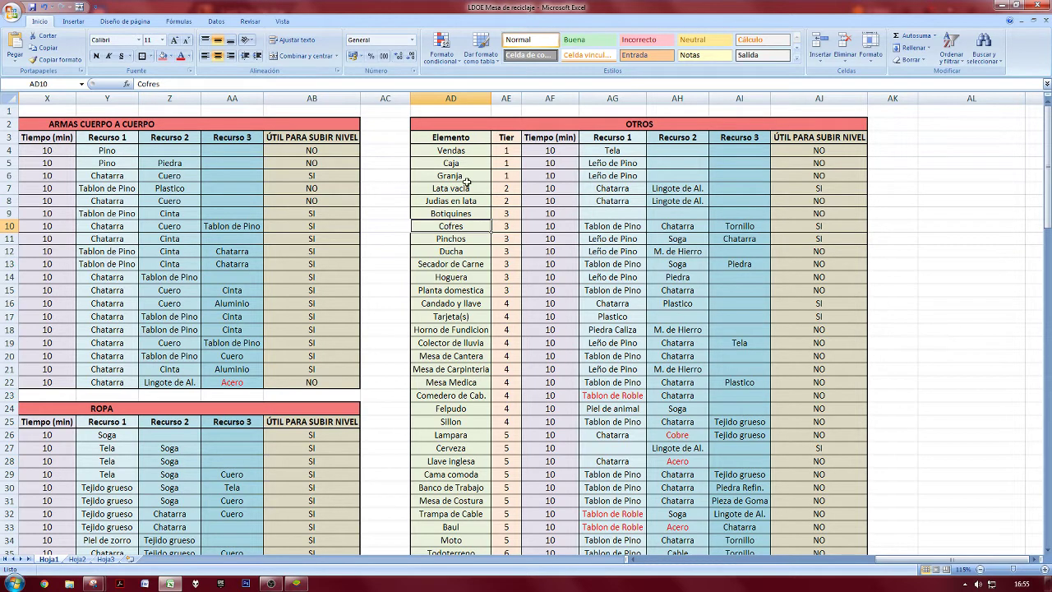
pyautogui.moveTo(466, 222); pyautogui.dragTo(773, 232)
pyautogui.click(518, 226)
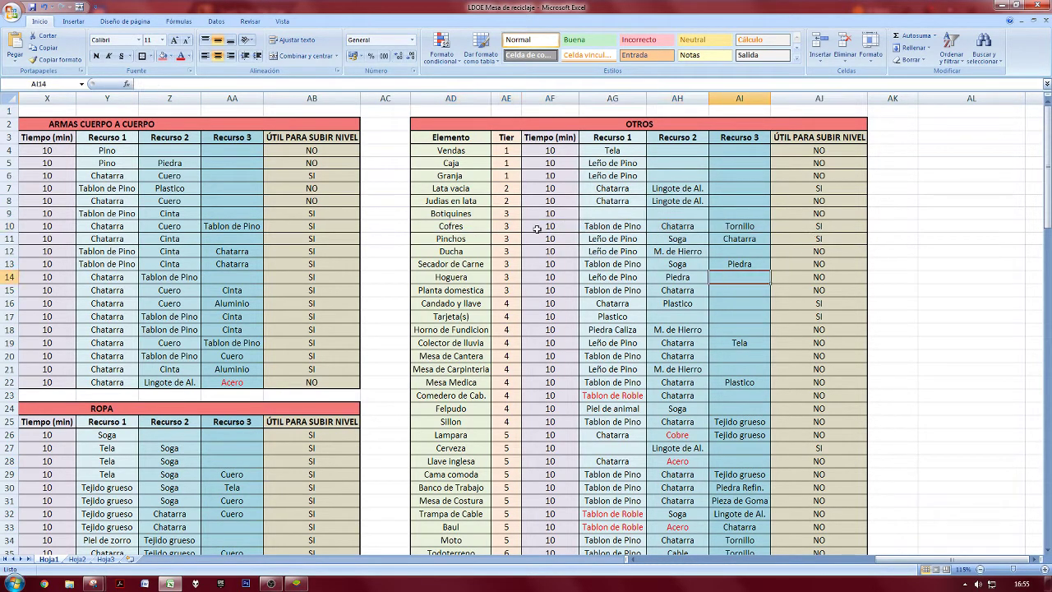
# Examine the Pinchos row of the OTROS table, including its tier and resources, and the neighbouring Ducha and Secador de Carne.
pyautogui.click(497, 241)
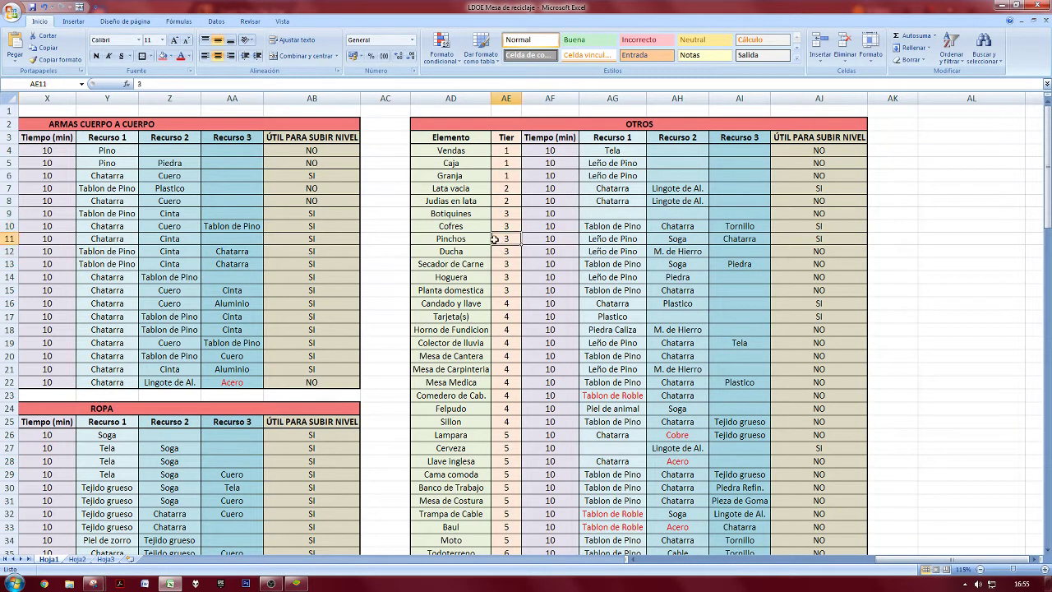
pyautogui.moveTo(500, 238); pyautogui.dragTo(809, 244)
pyautogui.click(734, 273)
pyautogui.click(550, 261)
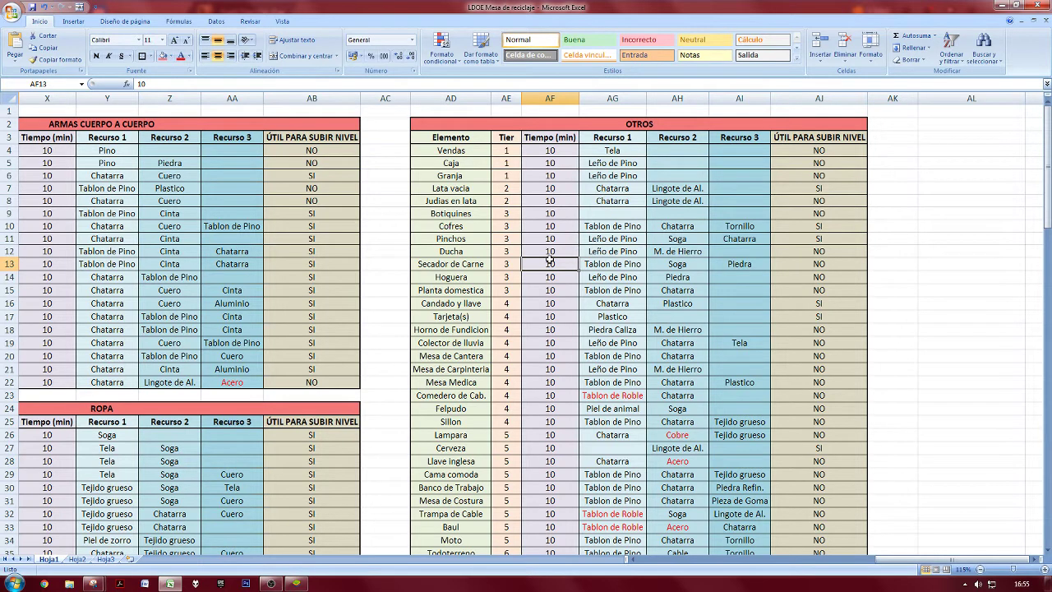
pyautogui.click(550, 251)
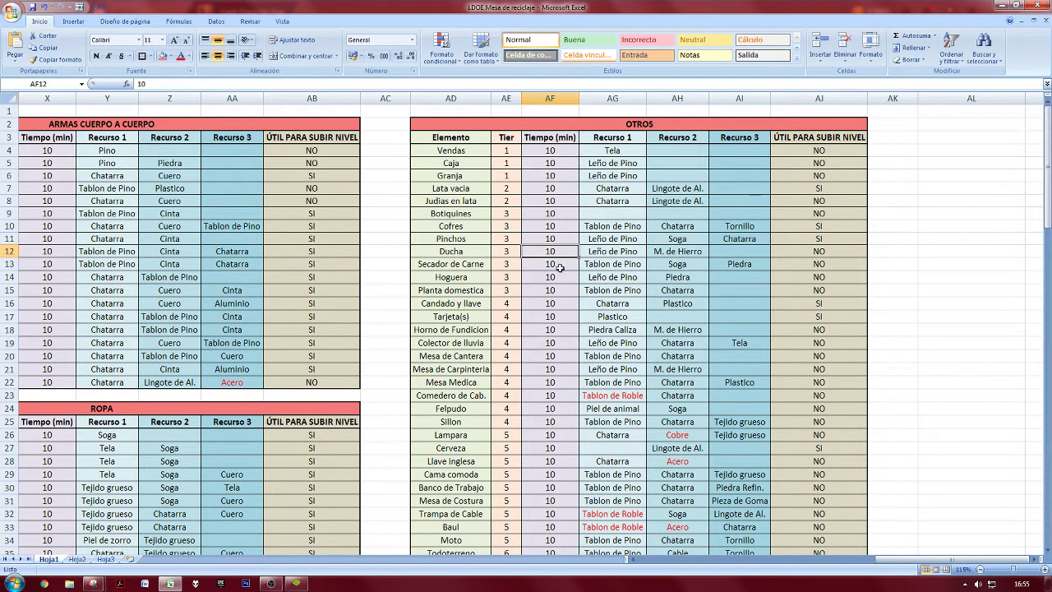
pyautogui.click(612, 239)
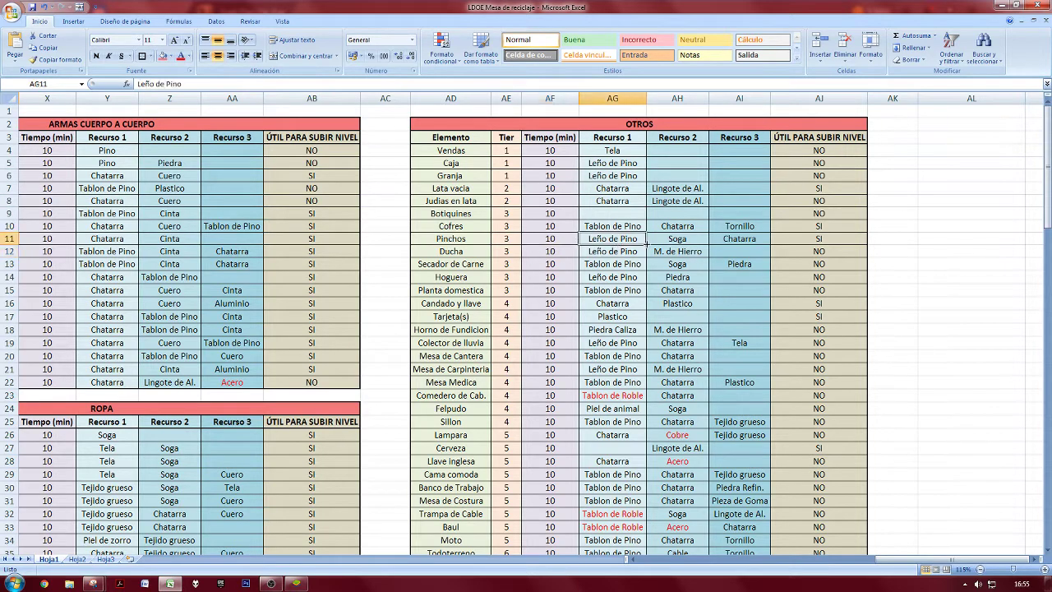
# Colour the Stackeable criterion red in the UTIL PARA SUBIR DE NIVEL table below the MECÁNICA table.
pyautogui.scroll(-3, 557, 442)
pyautogui.click(809, 560)
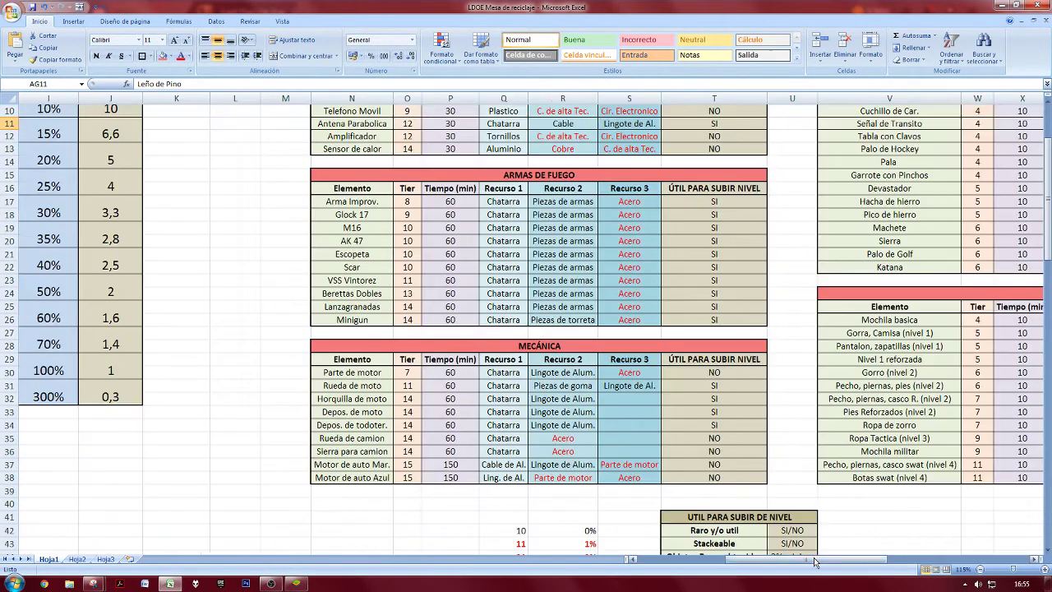
pyautogui.scroll(-3, 750, 480)
pyautogui.click(729, 426)
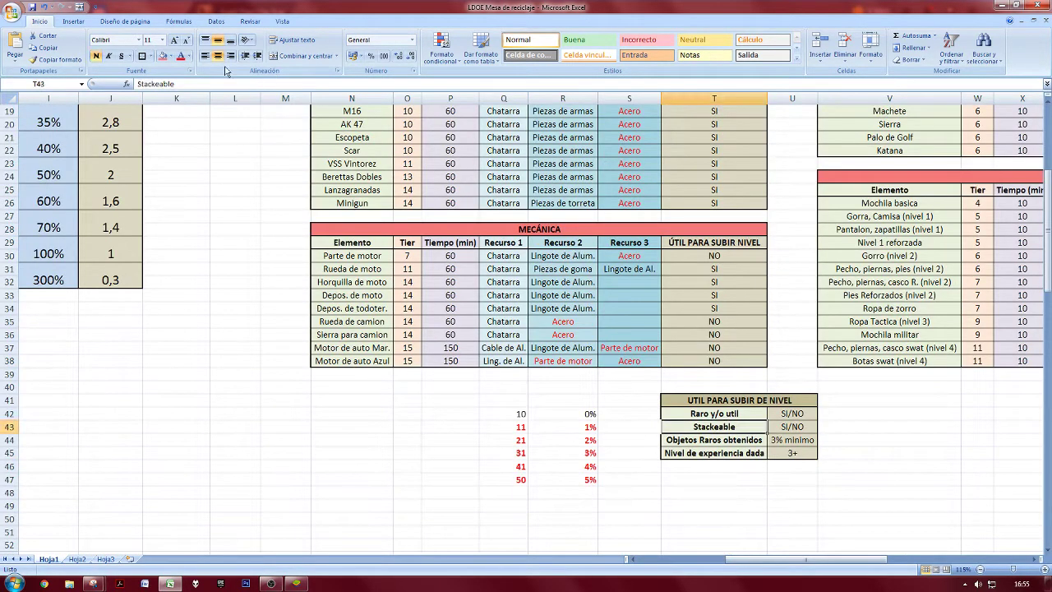
pyautogui.click(180, 55)
pyautogui.click(629, 466)
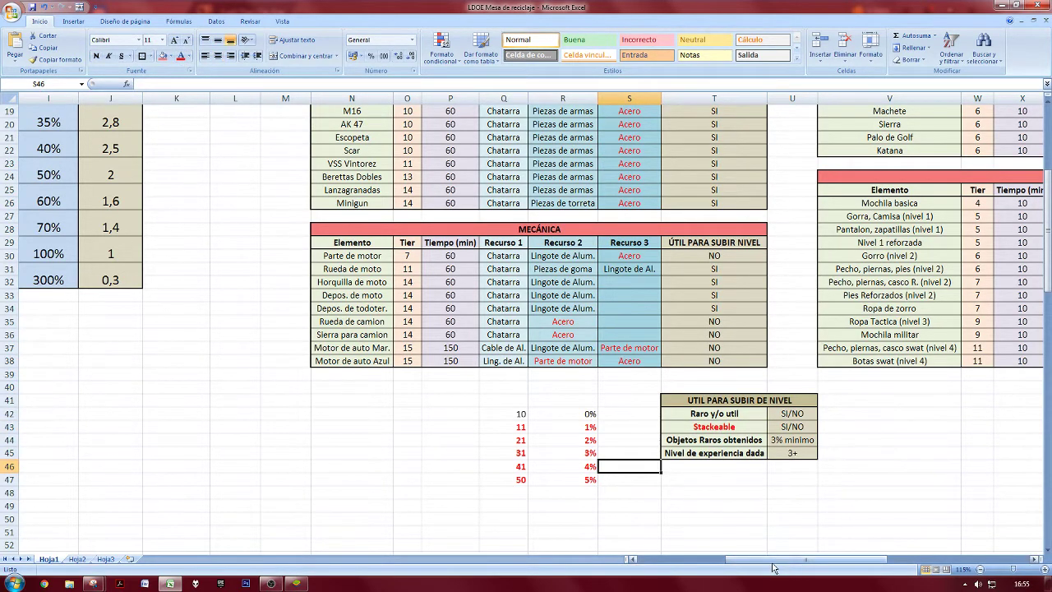
# Return to the OTROS table and review the tier 3 elements Ducha, Secador de Carne and Hoguera.
pyautogui.moveTo(775, 567); pyautogui.dragTo(957, 547)
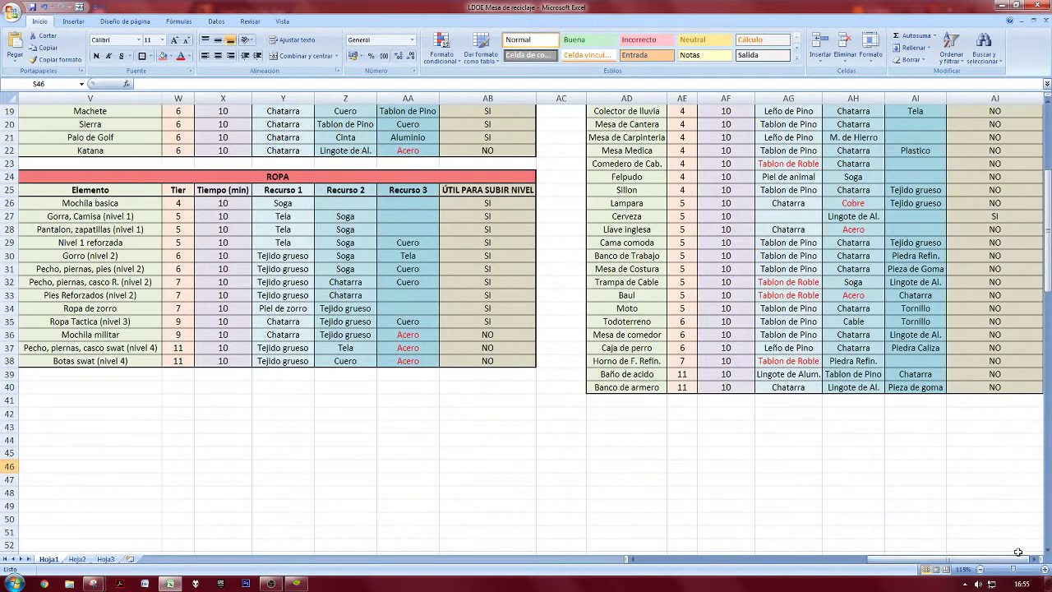
pyautogui.click(1035, 560)
pyautogui.scroll(6, 646, 194)
pyautogui.click(639, 123)
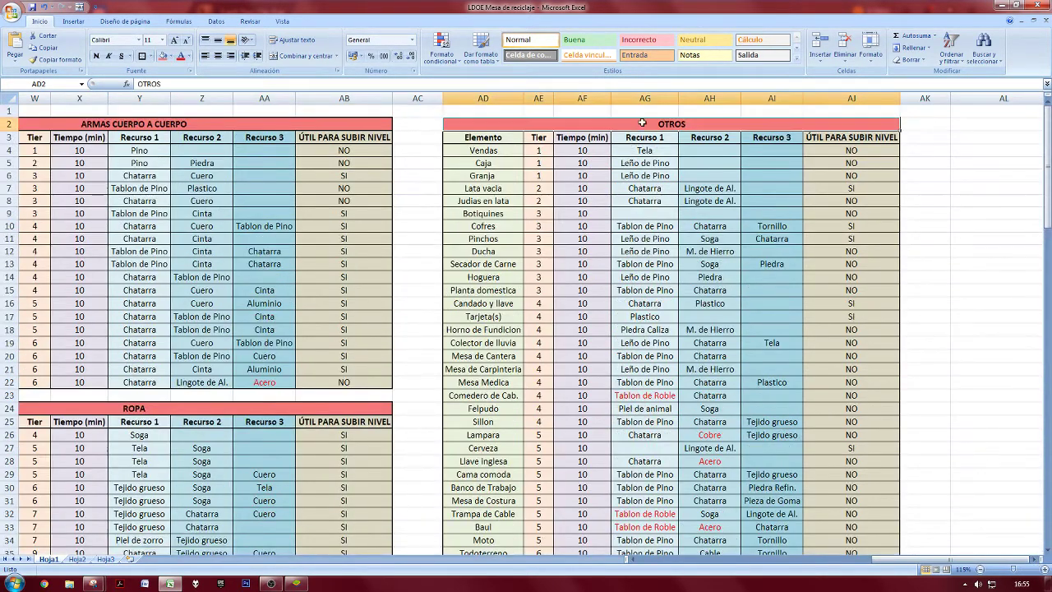
pyautogui.click(600, 251)
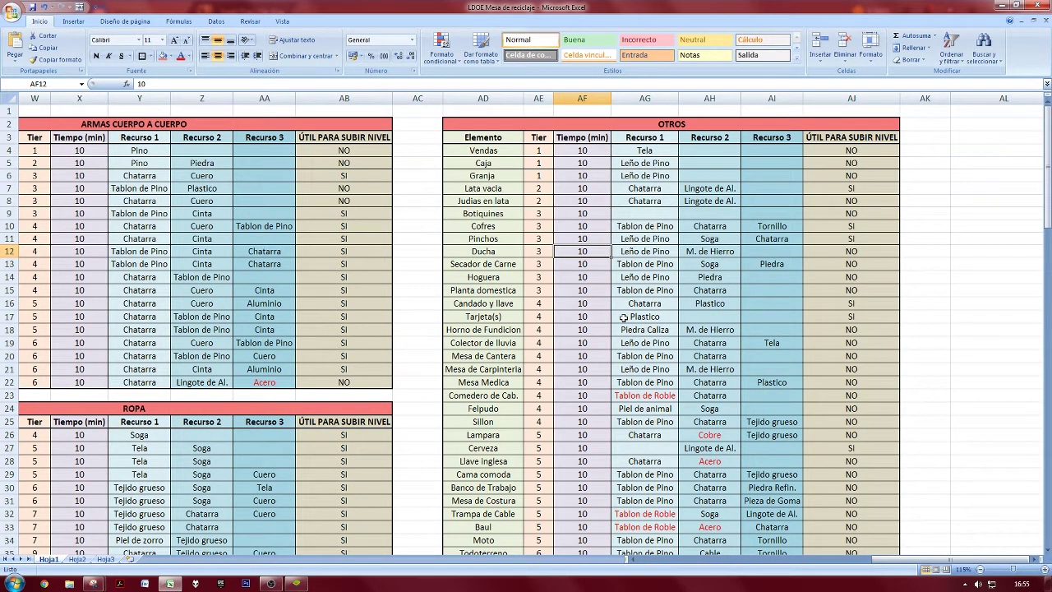
pyautogui.click(497, 330)
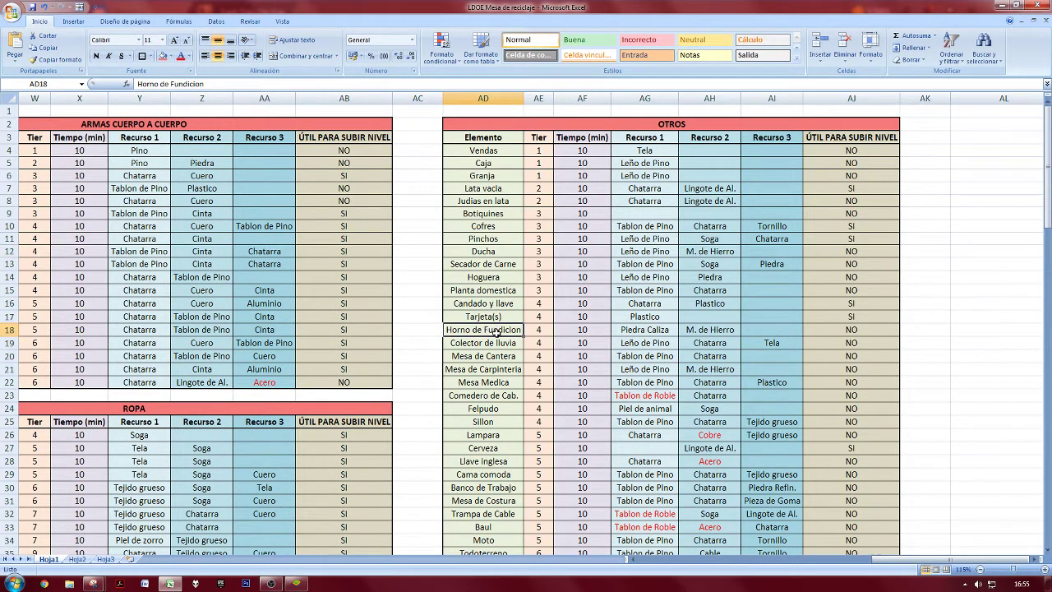
pyautogui.click(499, 280)
pyautogui.click(500, 263)
pyautogui.click(497, 253)
pyautogui.click(499, 279)
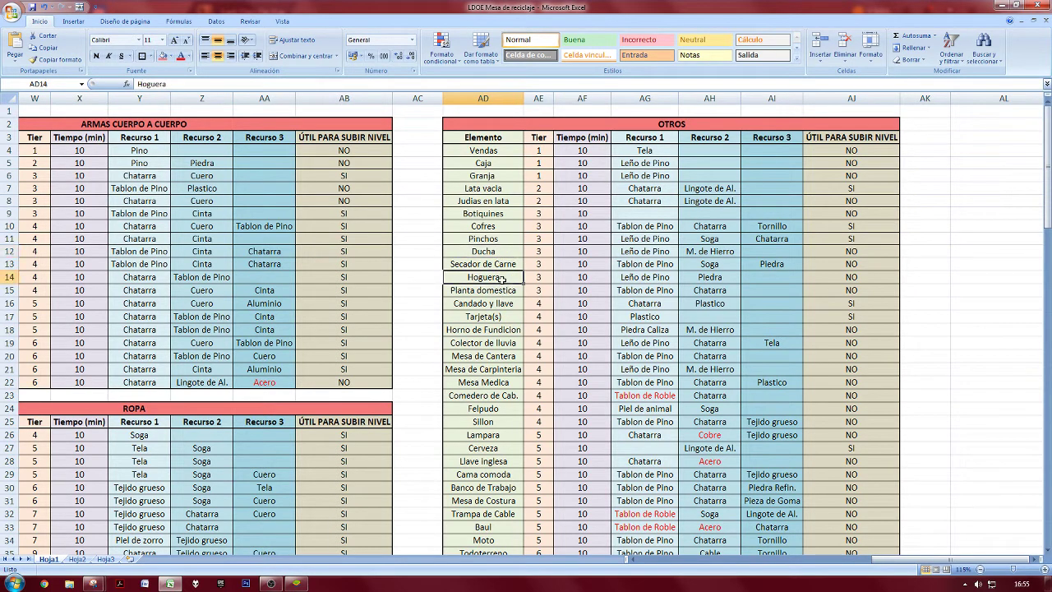
# Go through the OTROS elements from Horno de Fundicion and the crafting tables down to Lampara and Cama comoda.
pyautogui.click(497, 329)
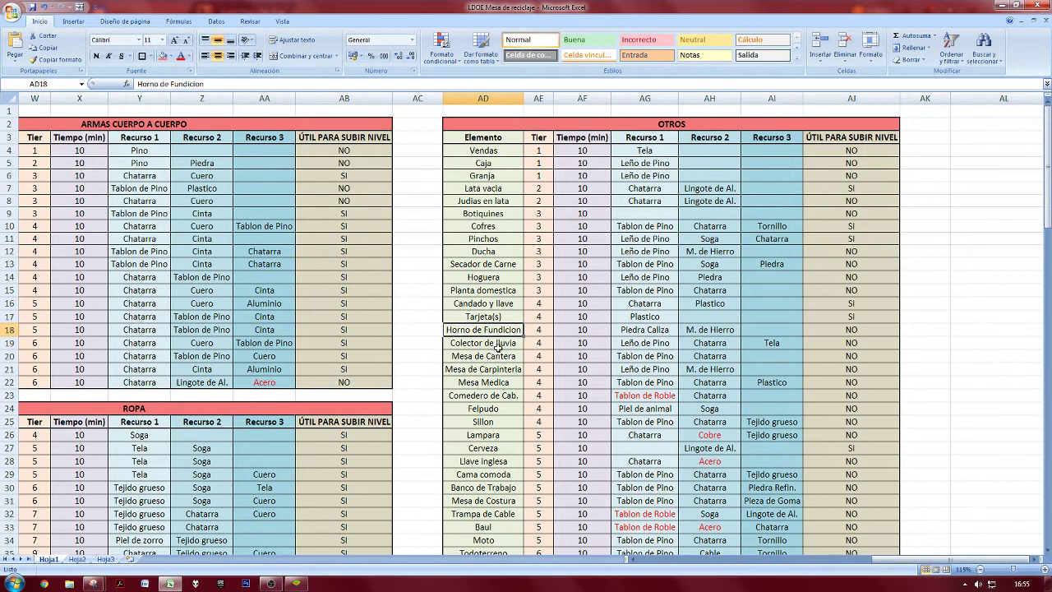
pyautogui.click(498, 343)
pyautogui.click(506, 356)
pyautogui.click(514, 371)
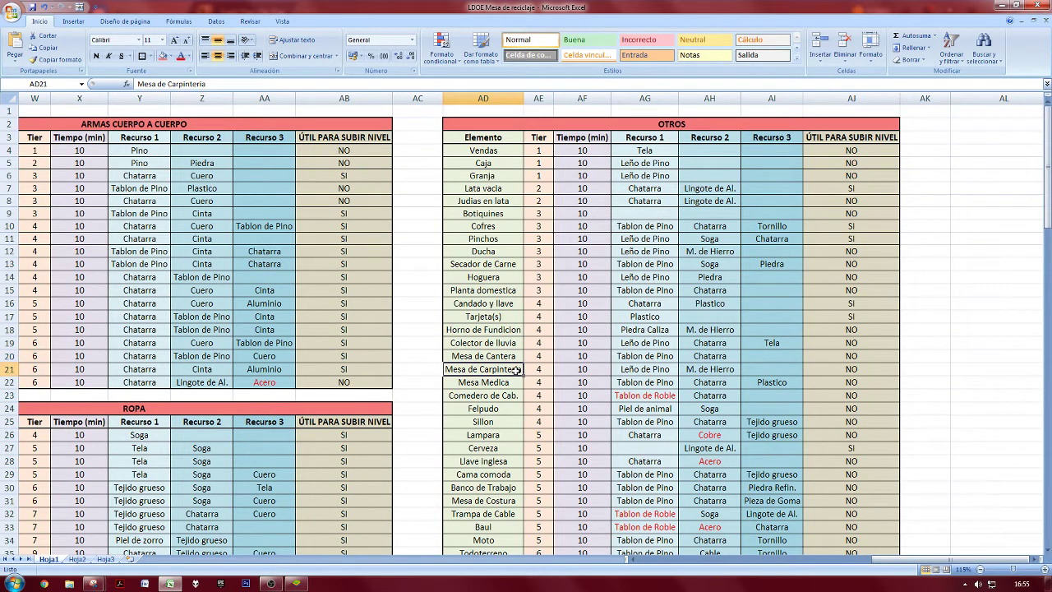
pyautogui.click(496, 431)
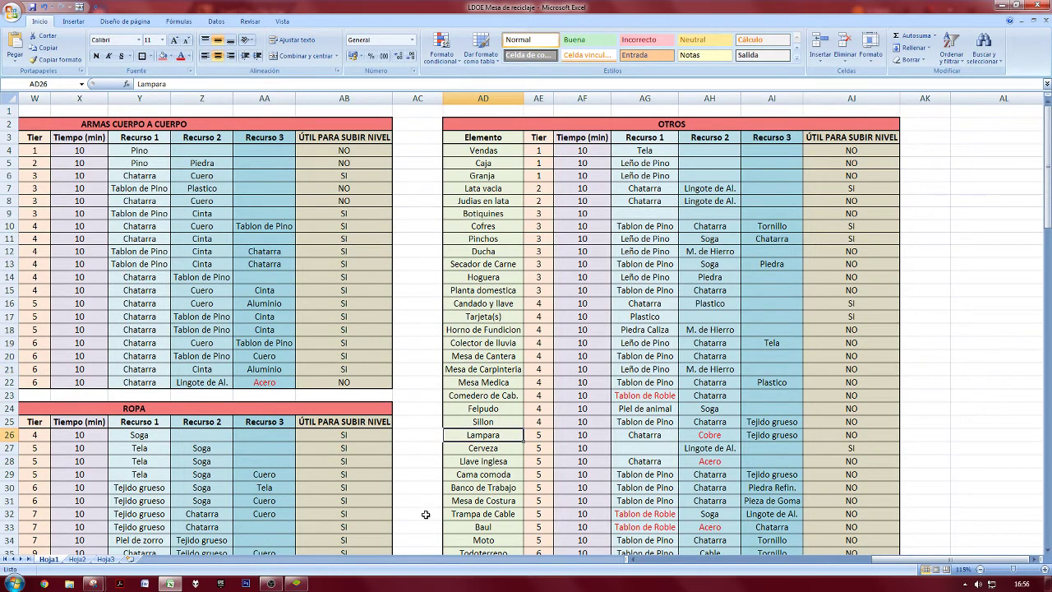
pyautogui.click(498, 479)
# Compare the level-up usefulness of the Tarjeta(s), Cofres, Pinchos and Candado y llave rows in the OTROS table.
pyautogui.click(526, 317)
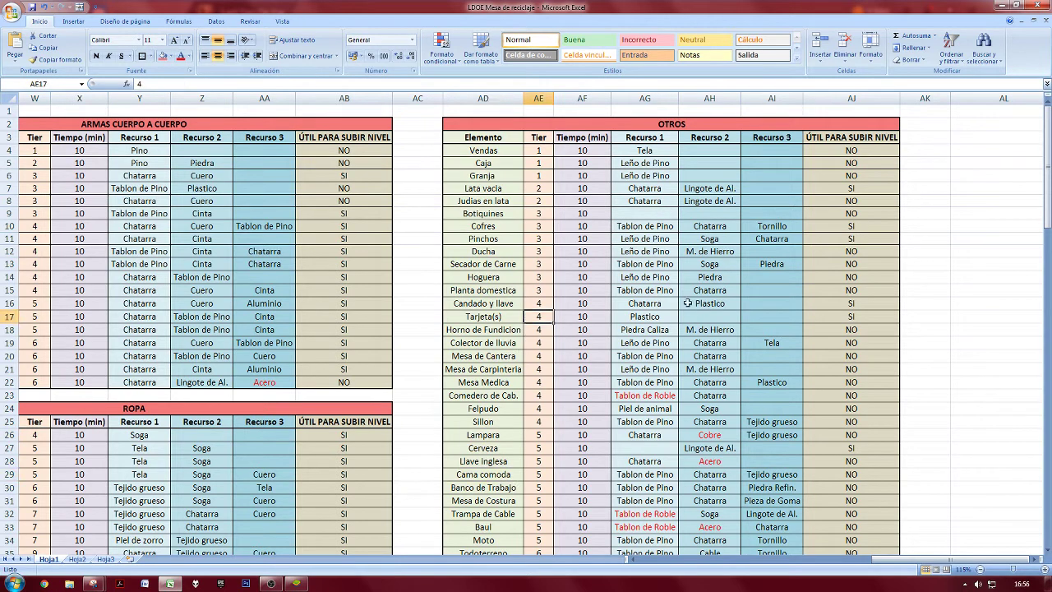
pyautogui.moveTo(867, 350)
pyautogui.mouseDown()
pyautogui.moveTo(866, 435)
pyautogui.moveTo(862, 359)
pyautogui.mouseUp()
pyautogui.click(863, 318)
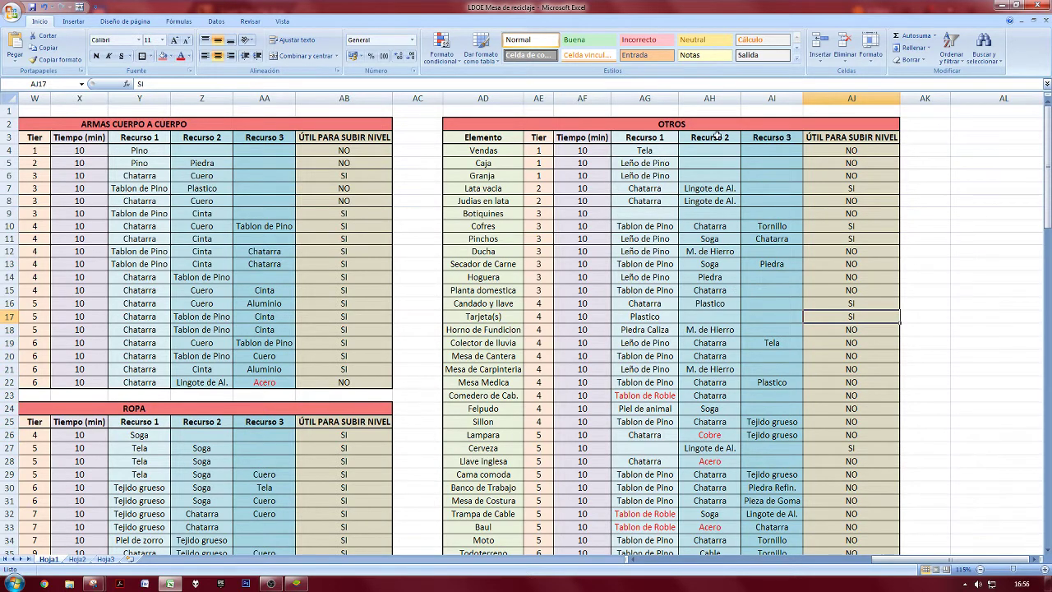
pyautogui.click(529, 316)
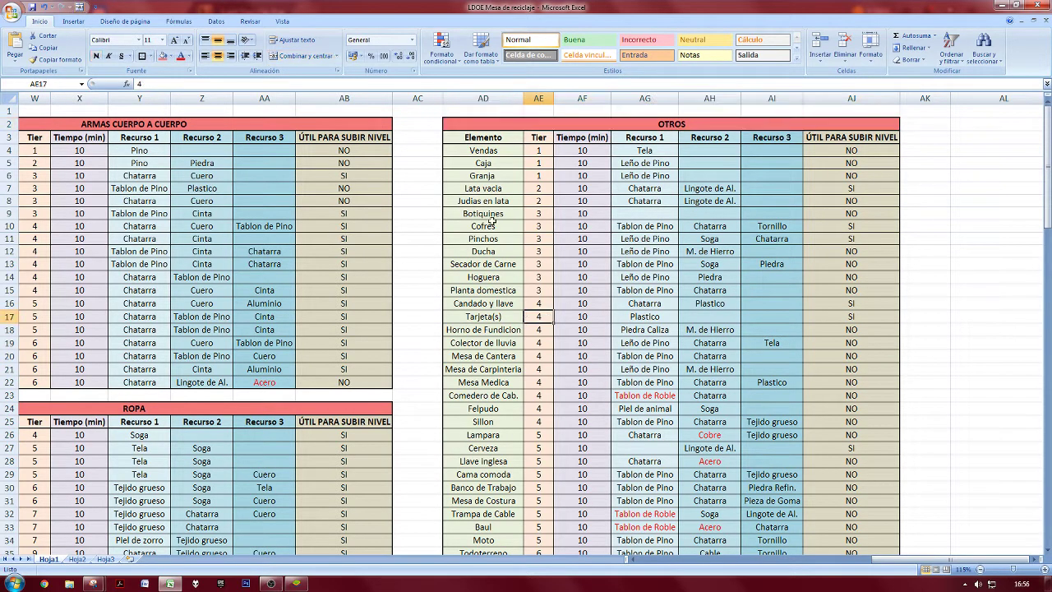
pyautogui.moveTo(491, 222); pyautogui.dragTo(869, 239)
pyautogui.click(847, 277)
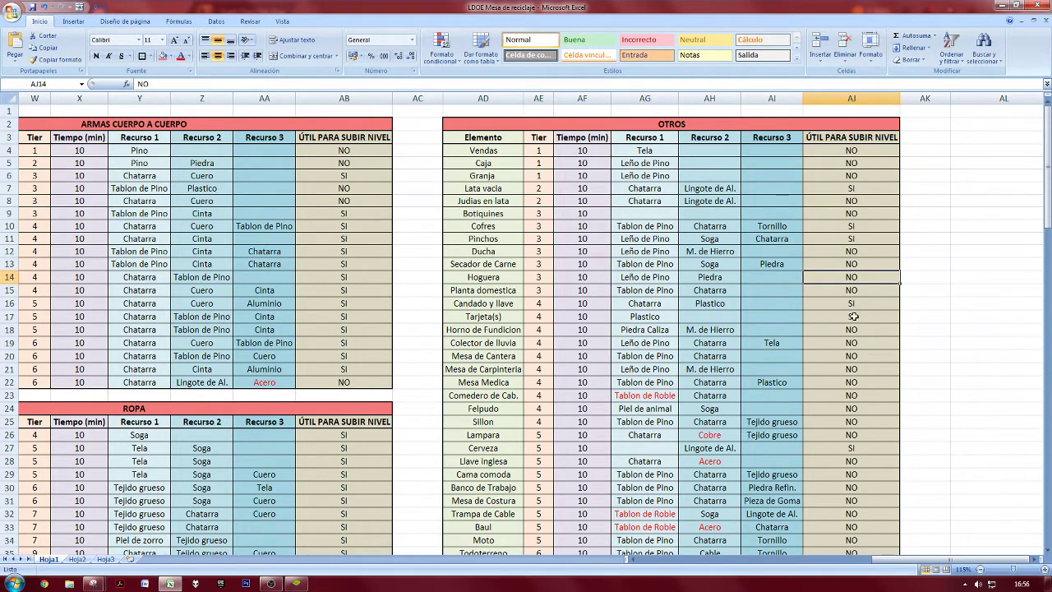
pyautogui.moveTo(852, 303); pyautogui.dragTo(480, 303)
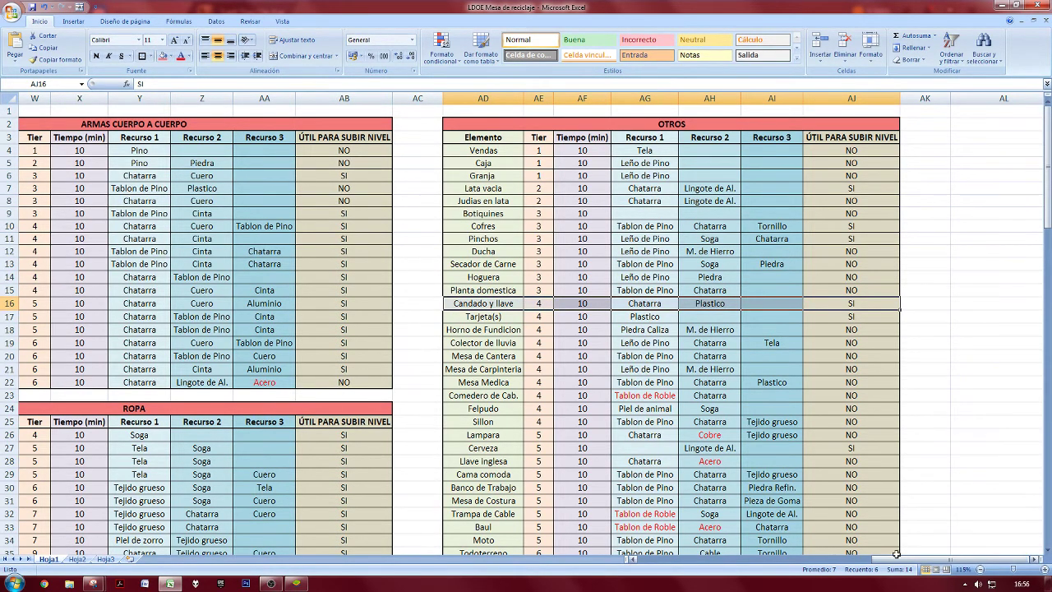
# Check the percentage increase and number of items needed for TIER 4 in the recycler experience table.
pyautogui.moveTo(892, 559); pyautogui.dragTo(637, 563)
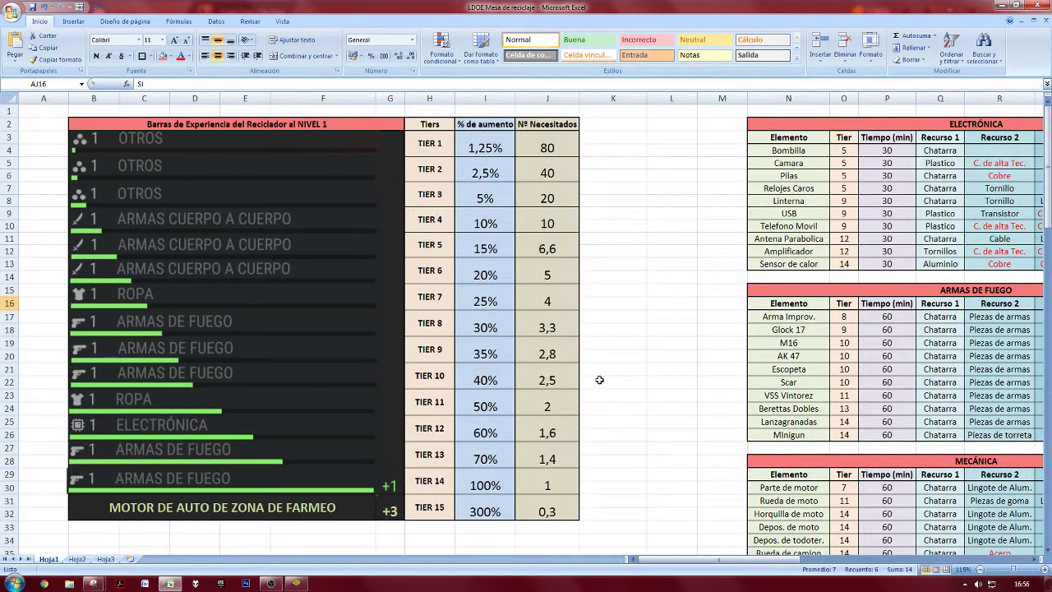
pyautogui.moveTo(429, 222)
pyautogui.mouseDown()
pyautogui.moveTo(497, 238)
pyautogui.moveTo(492, 228)
pyautogui.moveTo(447, 226)
pyautogui.mouseUp()
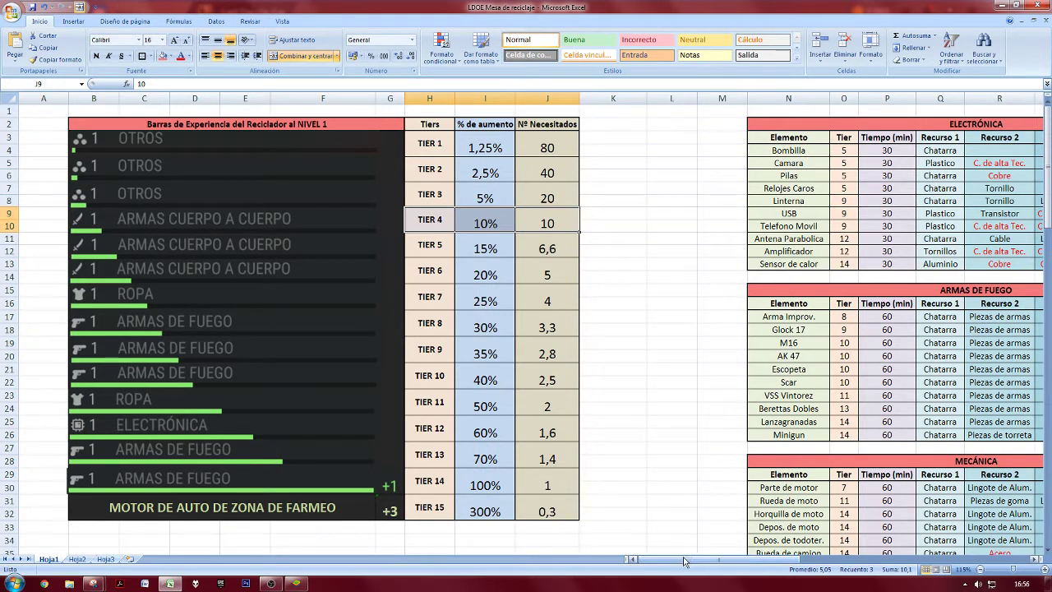
pyautogui.click(488, 221)
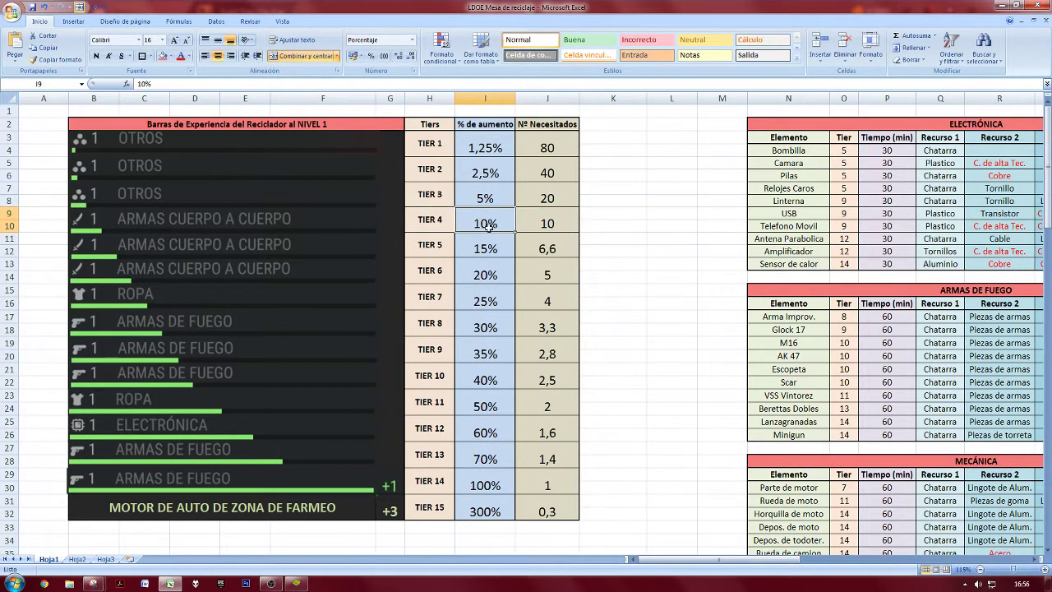
# Return to the OTROS table and examine the full Tarjeta(s) row, from its tier to its level-up usefulness.
pyautogui.moveTo(711, 563); pyautogui.dragTo(937, 564)
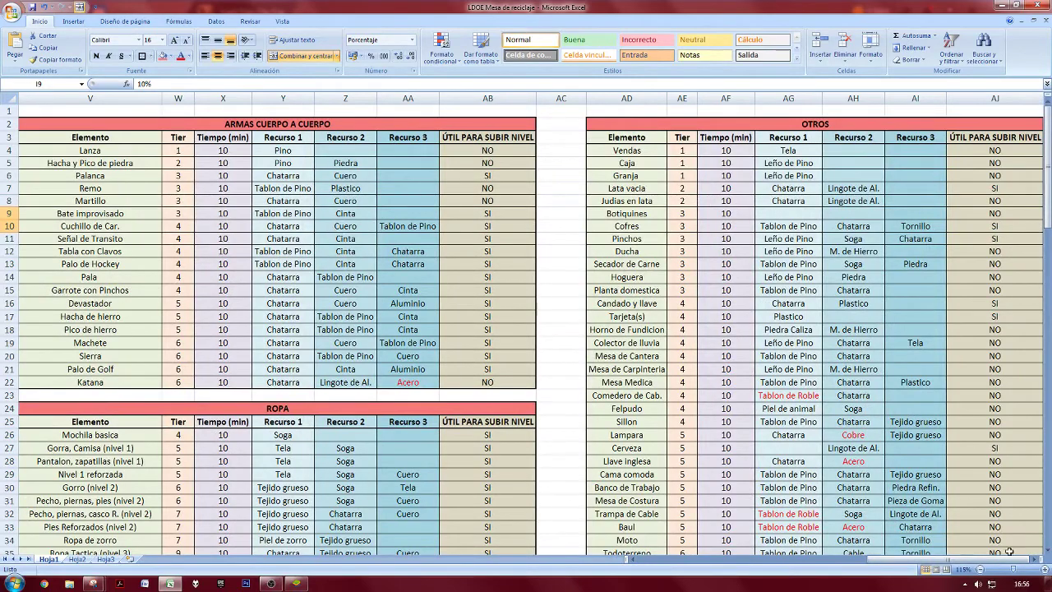
pyautogui.click(1036, 559)
pyautogui.moveTo(483, 317)
pyautogui.mouseDown()
pyautogui.moveTo(851, 327)
pyautogui.moveTo(481, 318)
pyautogui.mouseUp()
pyautogui.click(851, 318)
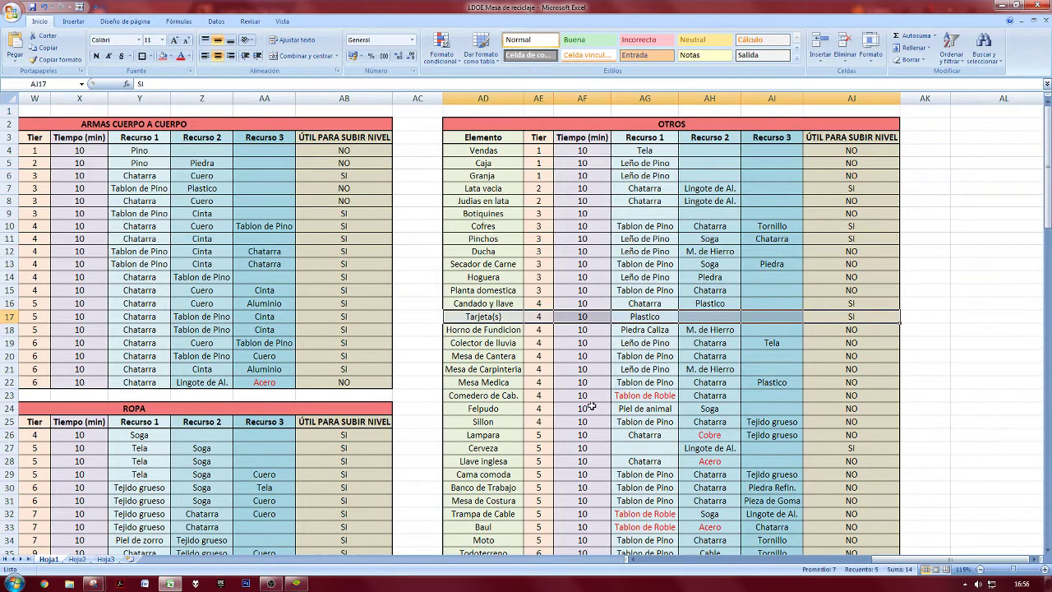
pyautogui.click(629, 317)
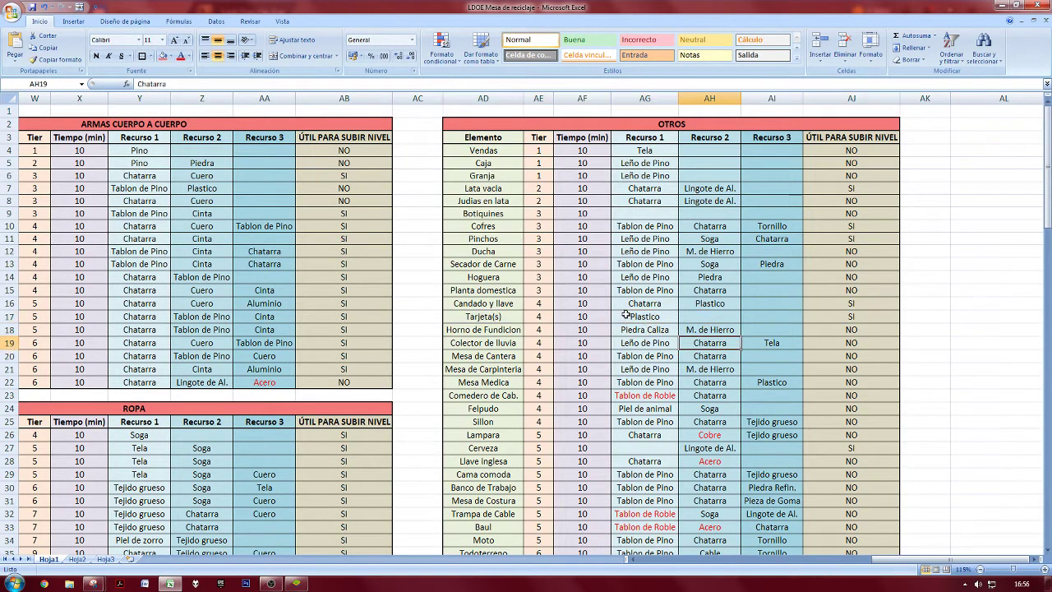
pyautogui.moveTo(487, 320); pyautogui.dragTo(839, 320)
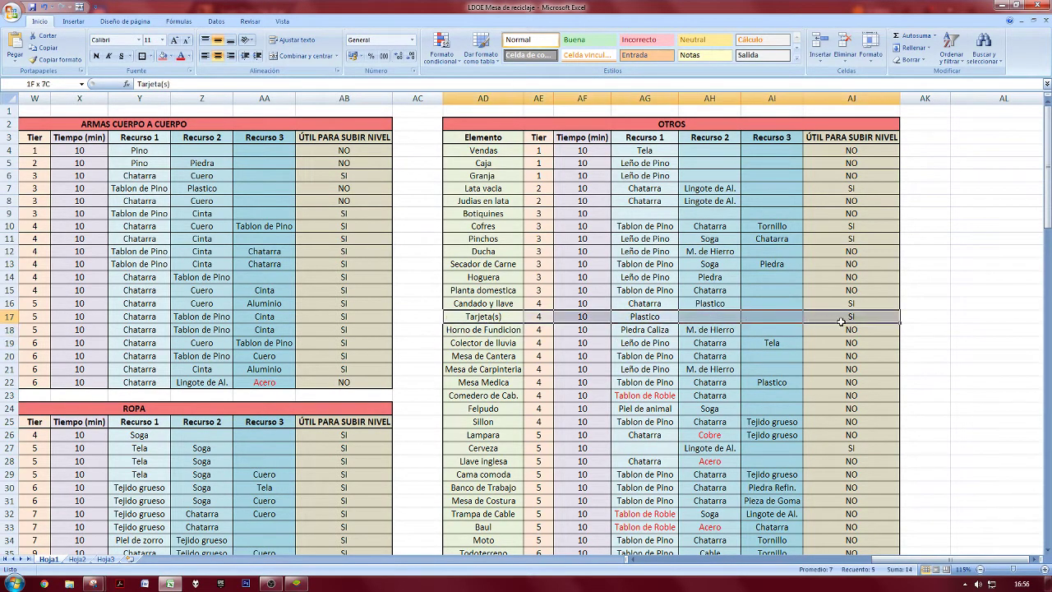
pyautogui.click(833, 330)
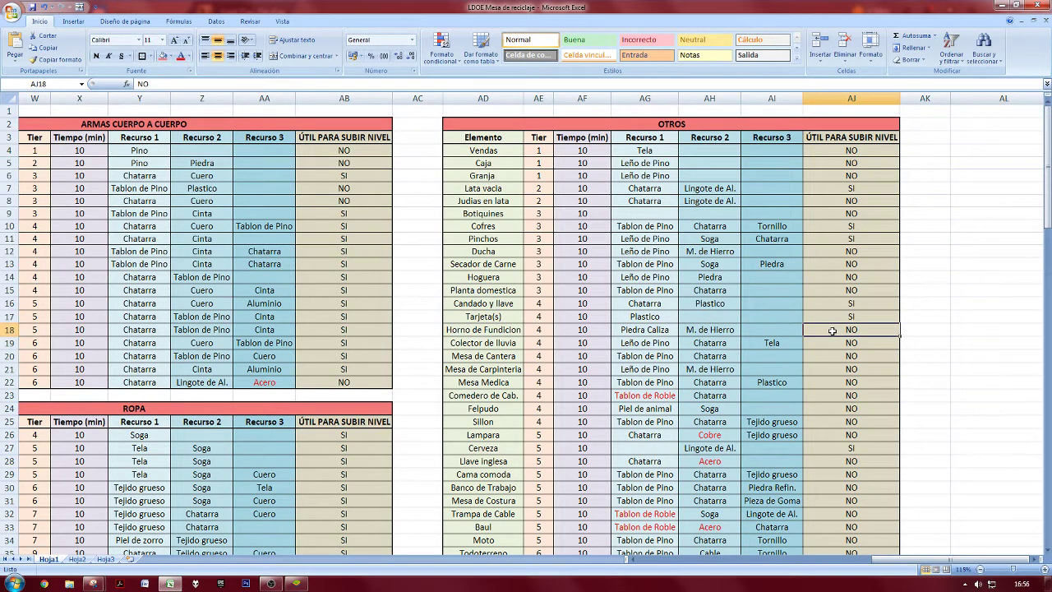
# Examine the Comedero de Cab. row of the OTROS table, including its rare resource Tablon de Roble.
pyautogui.click(646, 396)
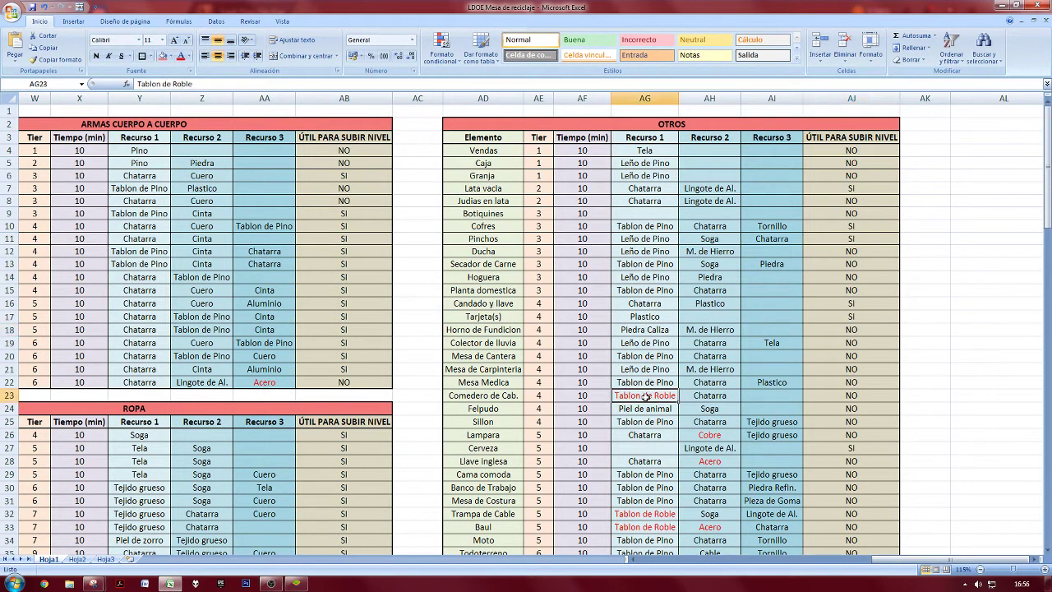
pyautogui.moveTo(511, 397); pyautogui.dragTo(812, 397)
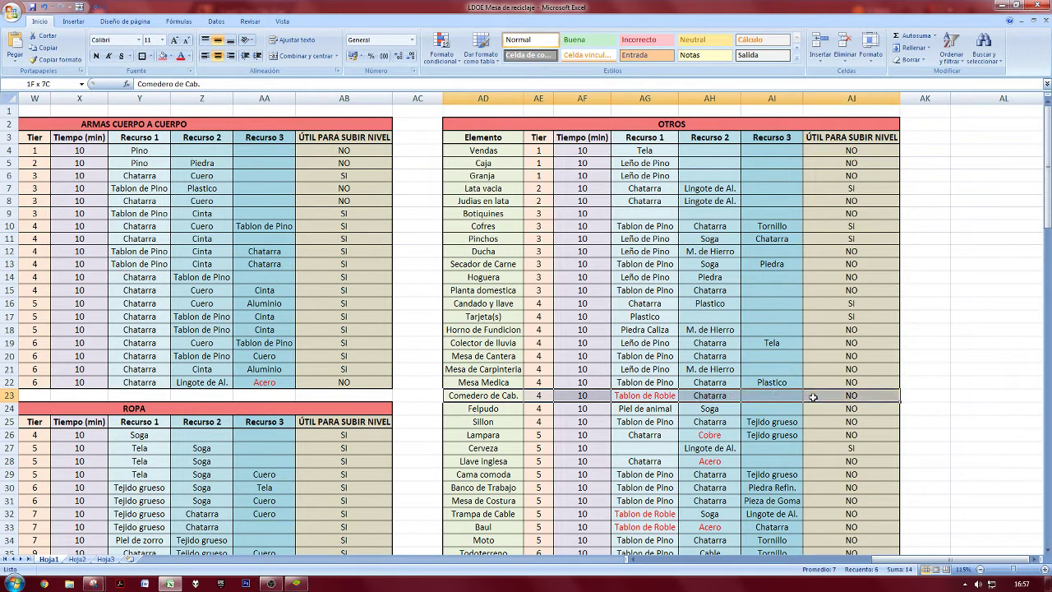
pyautogui.click(658, 404)
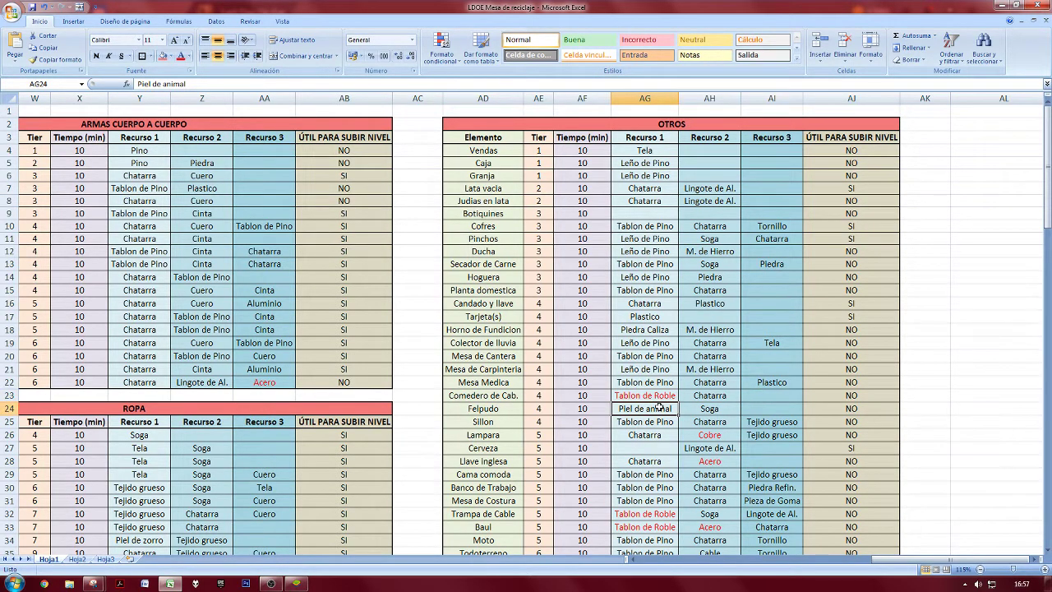
# Examine the tier 5 Lampara and Llave inglesa rows of the OTROS table, including their rare resources Cobre and Acero.
pyautogui.scroll(-1, 668, 422)
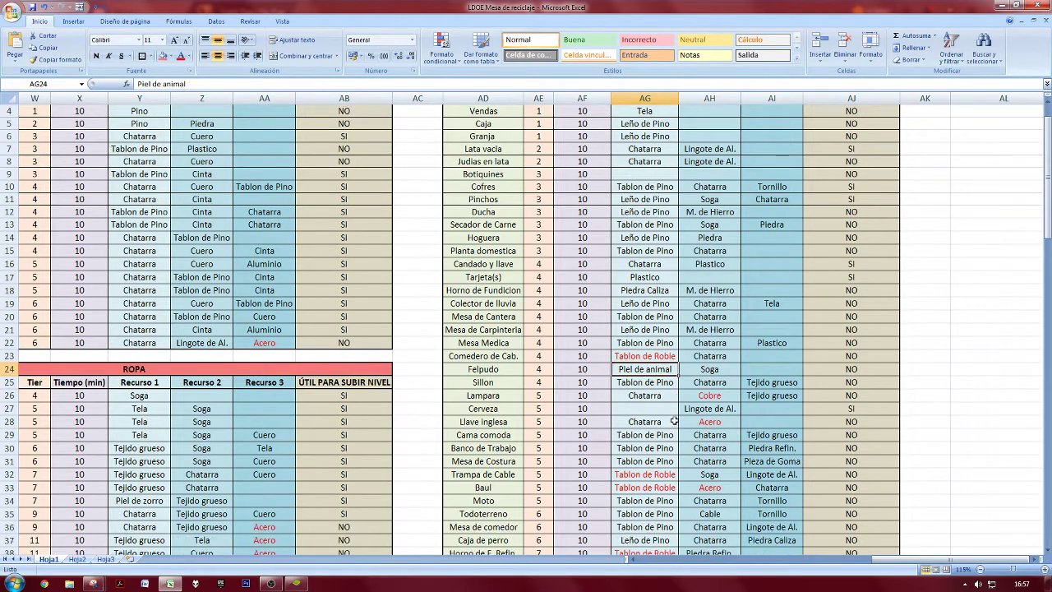
pyautogui.moveTo(485, 395); pyautogui.dragTo(686, 395)
pyautogui.click(732, 422)
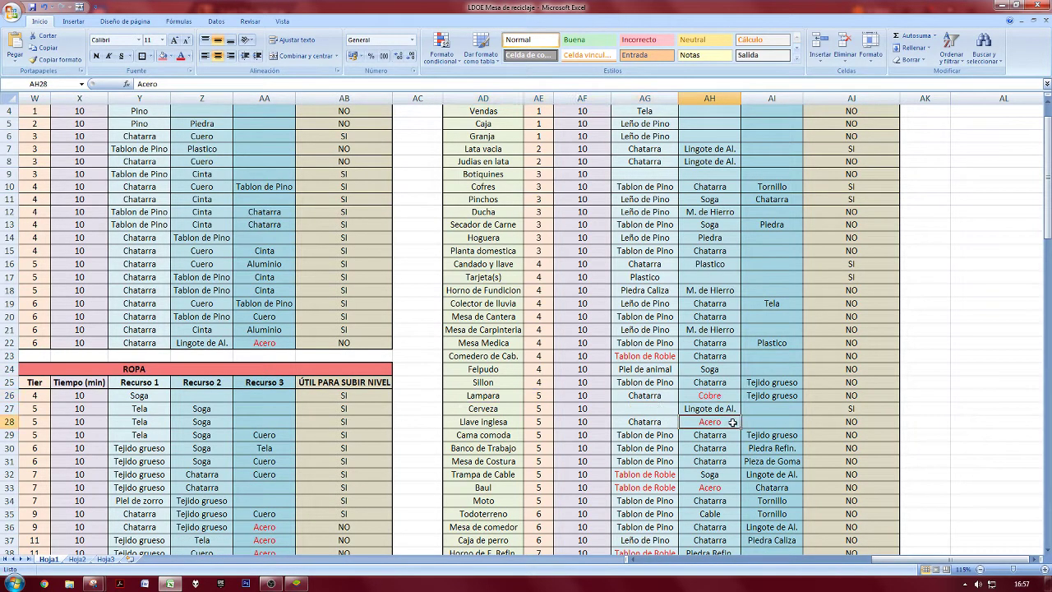
pyautogui.press('Up')
pyautogui.press('Up')
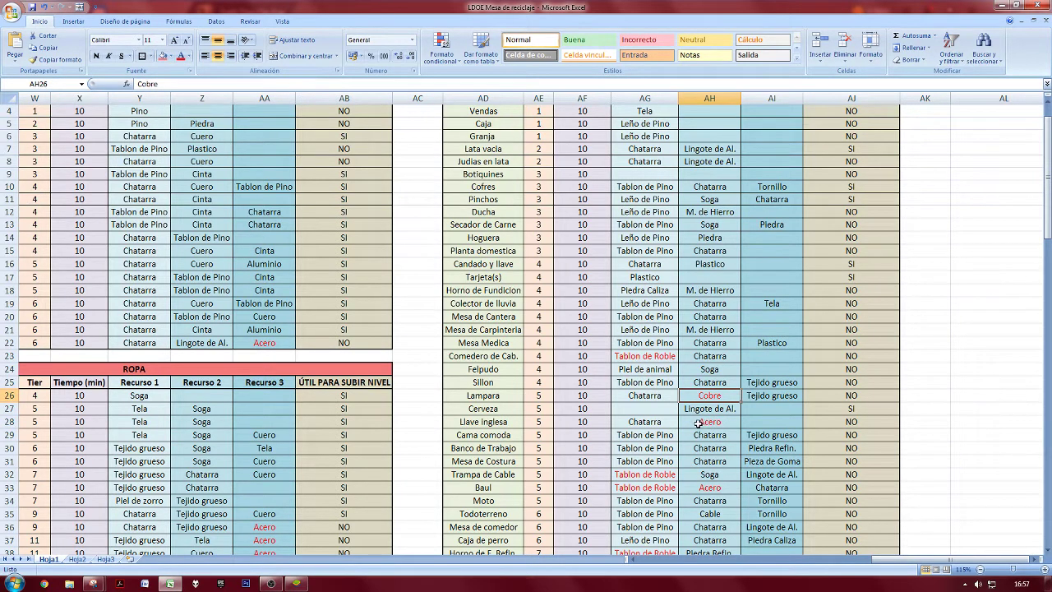
pyautogui.click(698, 422)
pyautogui.moveTo(705, 420); pyautogui.dragTo(506, 418)
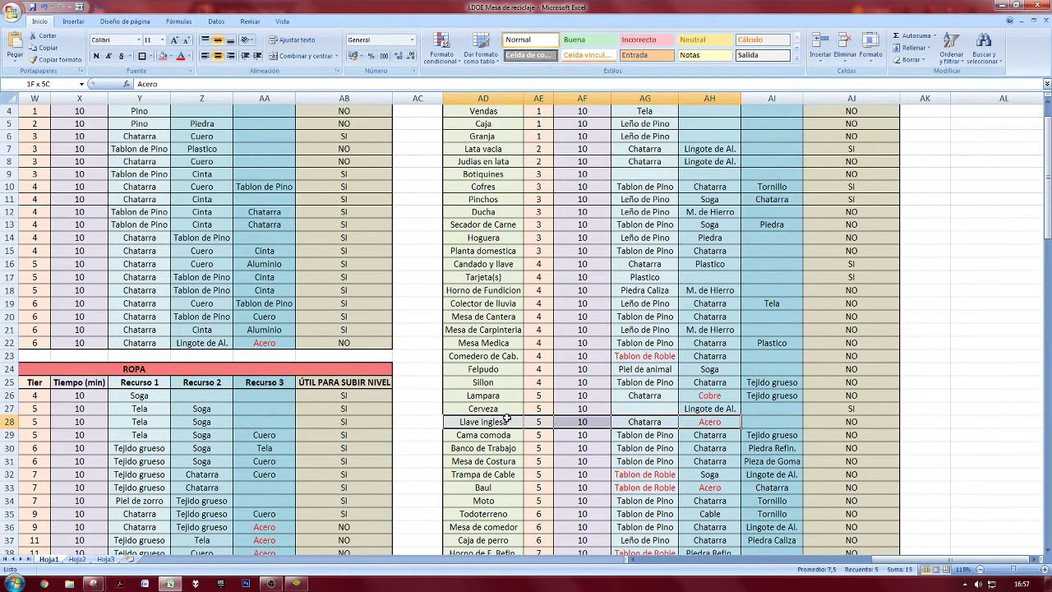
# Examine the Acero resource of Llave inglesa and the full Cerveza row in the OTROS table.
pyautogui.click(506, 417)
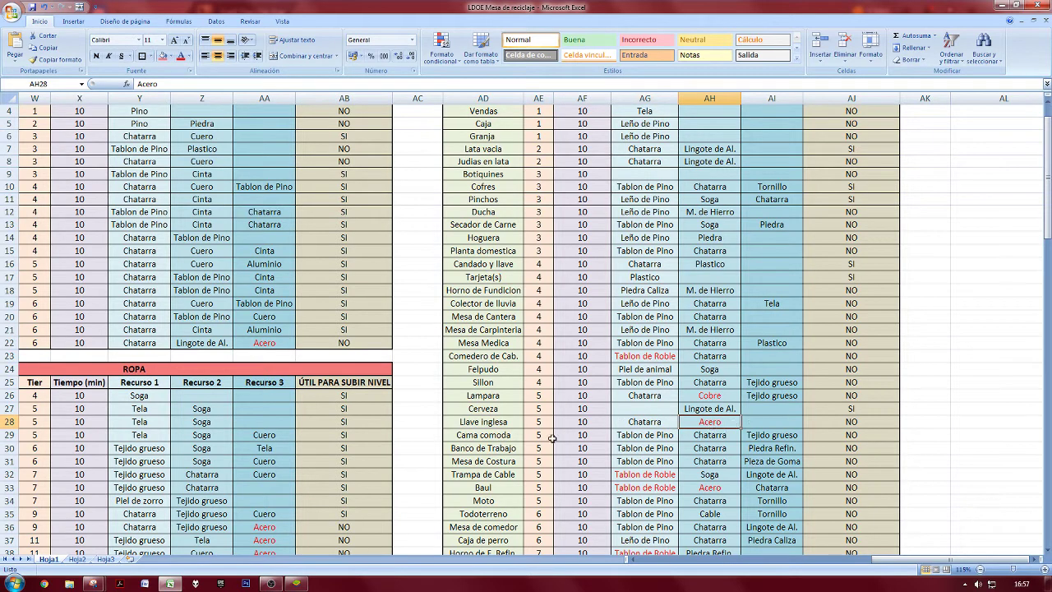
pyautogui.click(539, 425)
pyautogui.click(712, 424)
pyautogui.moveTo(483, 409); pyautogui.dragTo(818, 405)
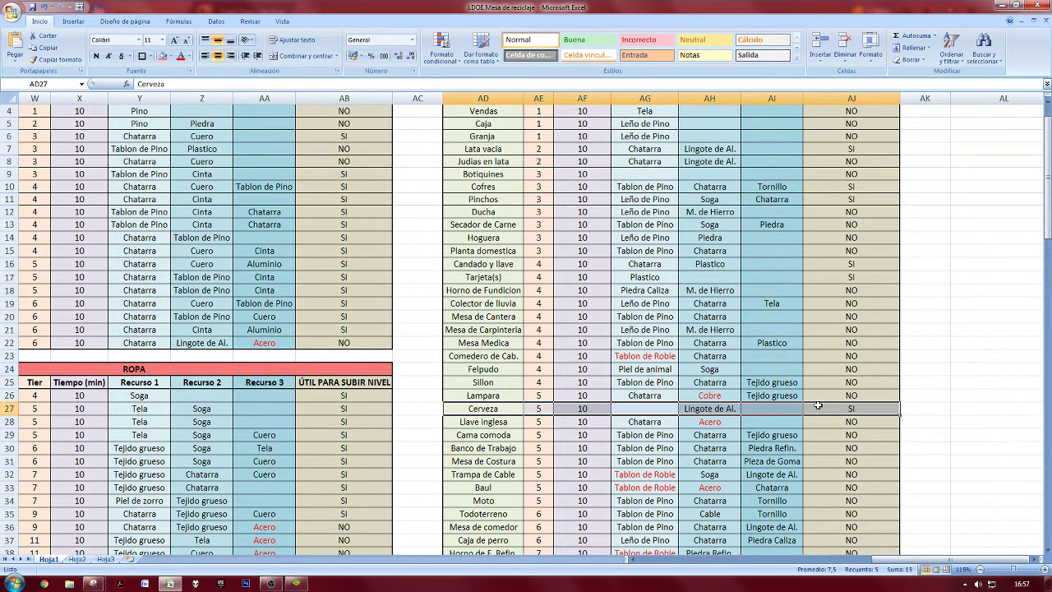
pyautogui.scroll(-2, 749, 401)
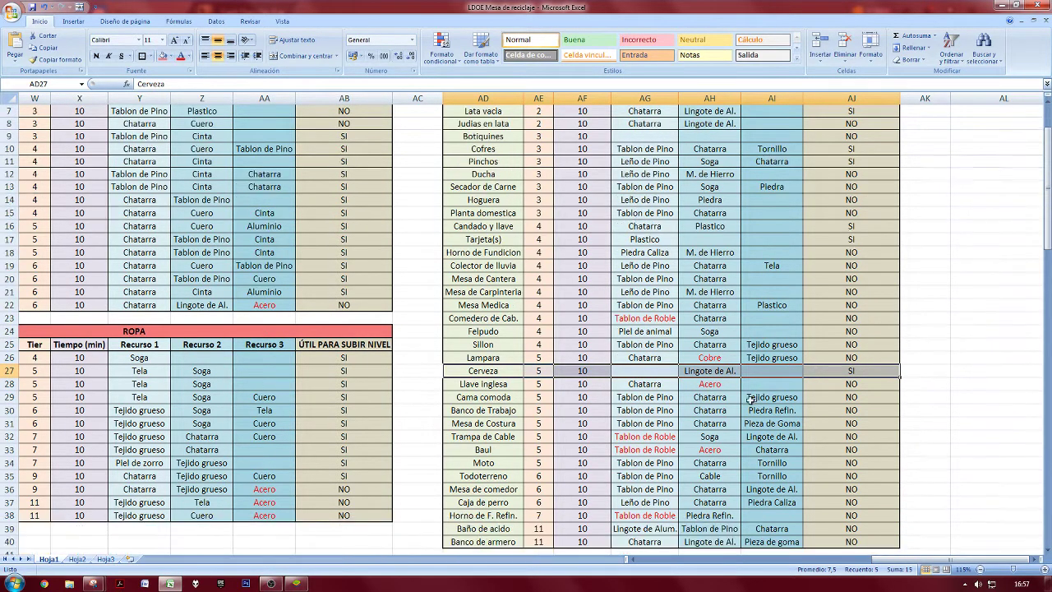
pyautogui.scroll(1, 545, 362)
pyautogui.click(560, 371)
# Check the percentage increase and number of items needed for TIER 5 in the experience table.
pyautogui.moveTo(876, 562); pyautogui.dragTo(773, 566)
pyautogui.scroll(2, 309, 336)
pyautogui.click(189, 252)
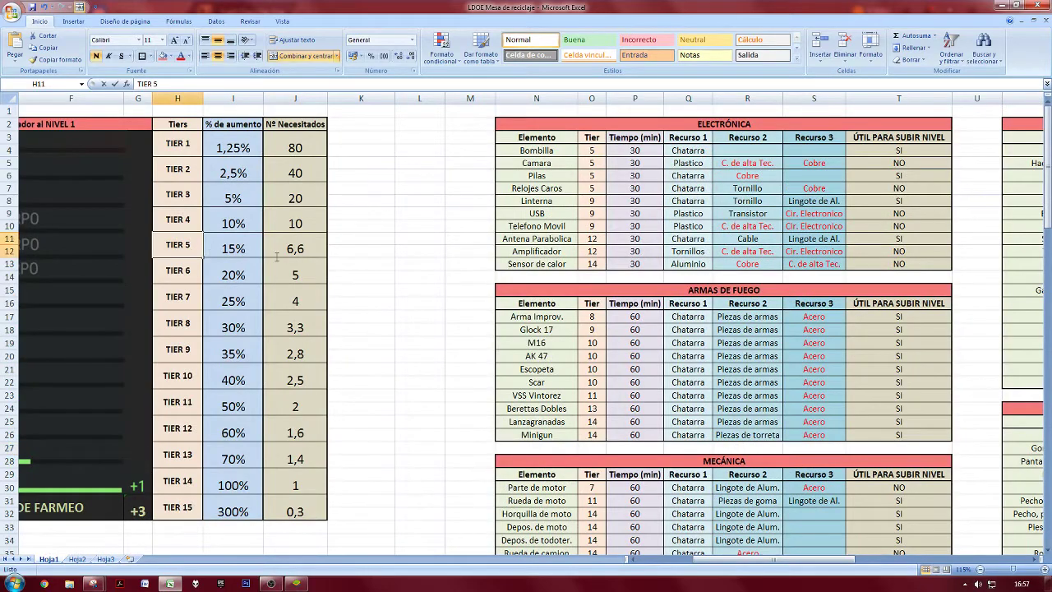
pyautogui.click(230, 249)
# Return to the OTROS table and examine the full Cerveza and Baul rows, including their level-up usefulness.
pyautogui.moveTo(633, 558); pyautogui.dragTo(947, 560)
pyautogui.scroll(-2, 806, 496)
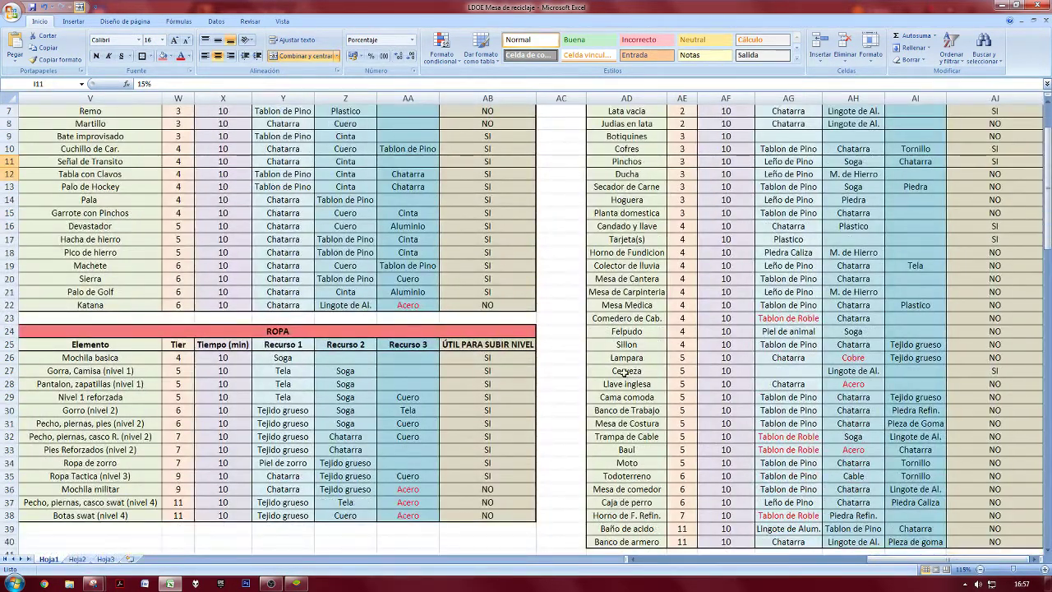
pyautogui.moveTo(625, 372); pyautogui.dragTo(995, 372)
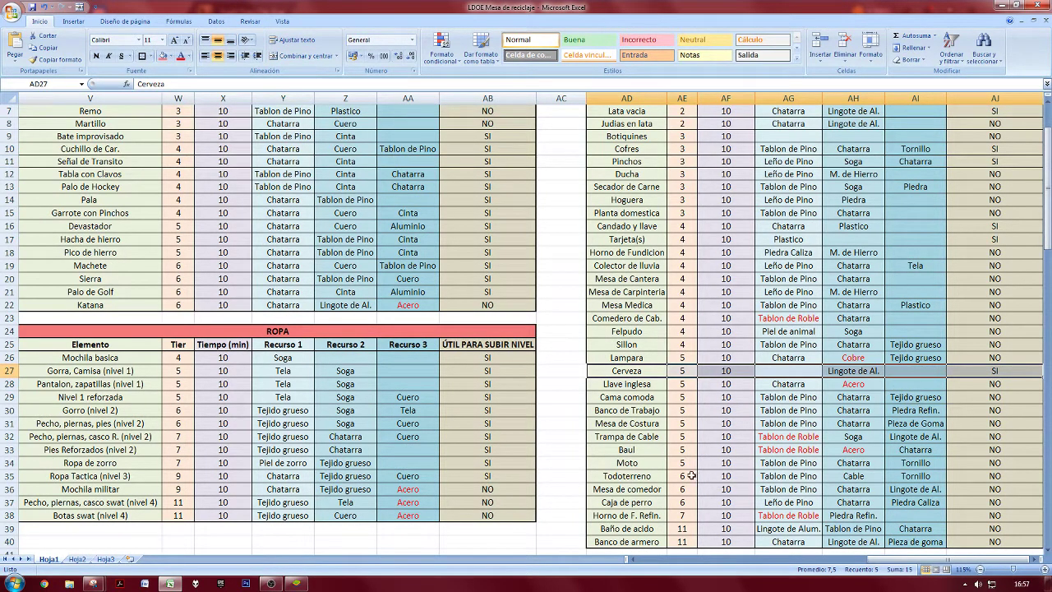
pyautogui.moveTo(649, 450); pyautogui.dragTo(971, 457)
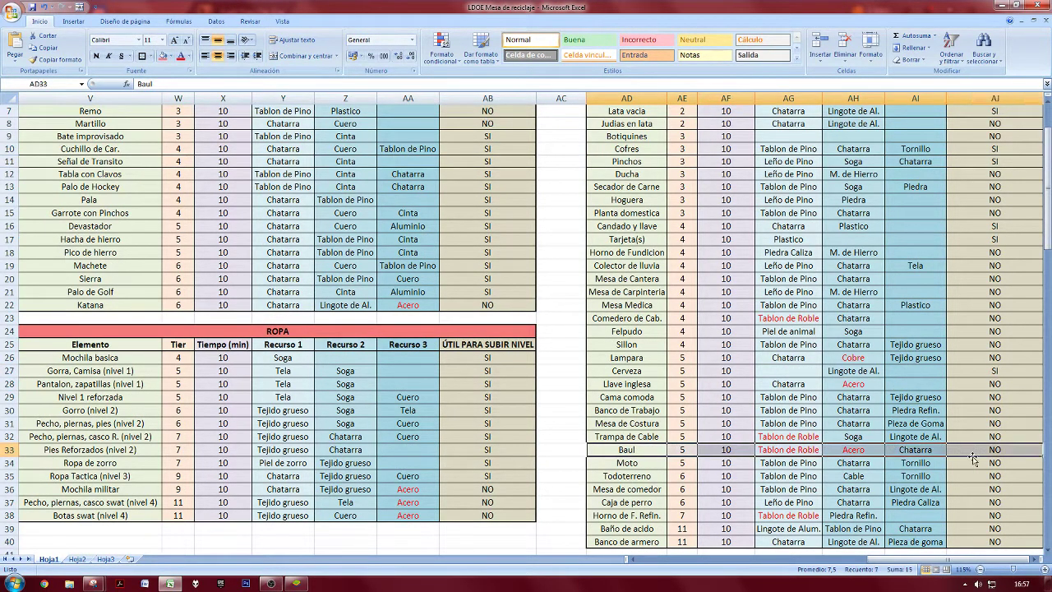
pyautogui.click(1035, 560)
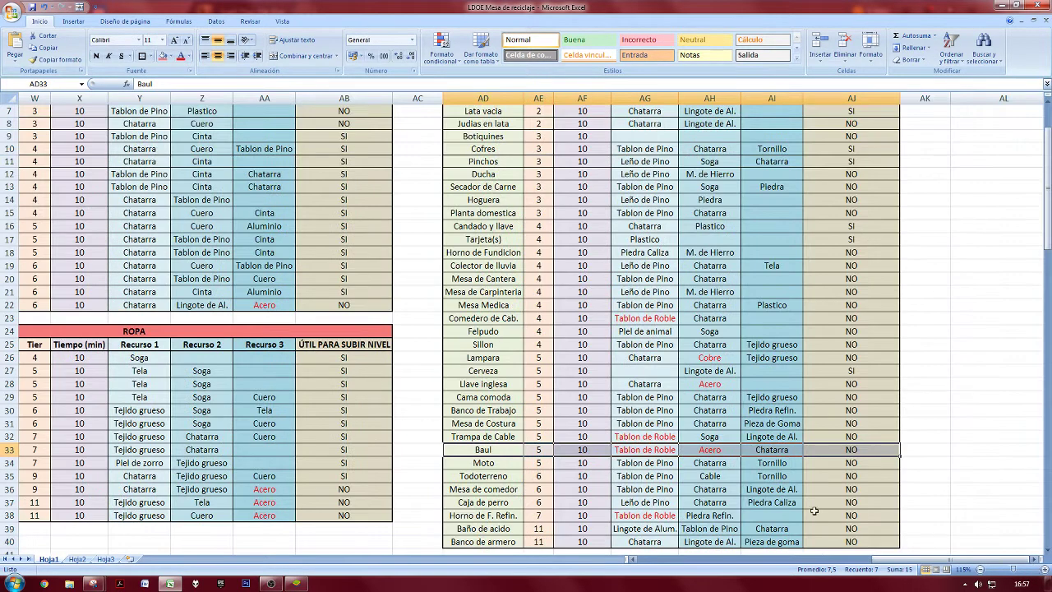
# Look over the last OTROS elements, from Moto and Todoterreno down to Banco de armero.
pyautogui.click(597, 471)
pyautogui.click(494, 463)
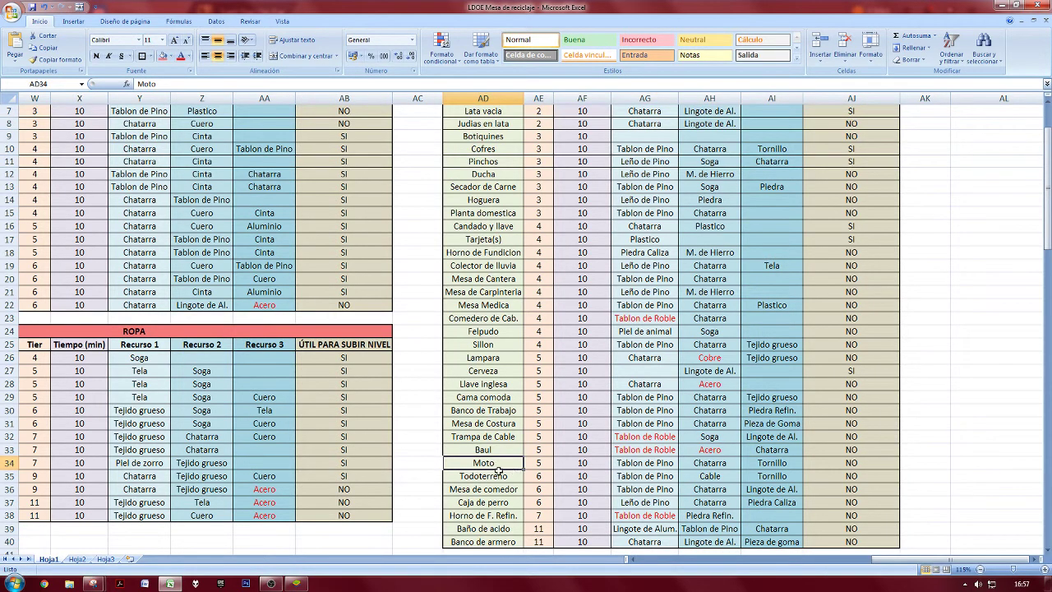
pyautogui.click(503, 475)
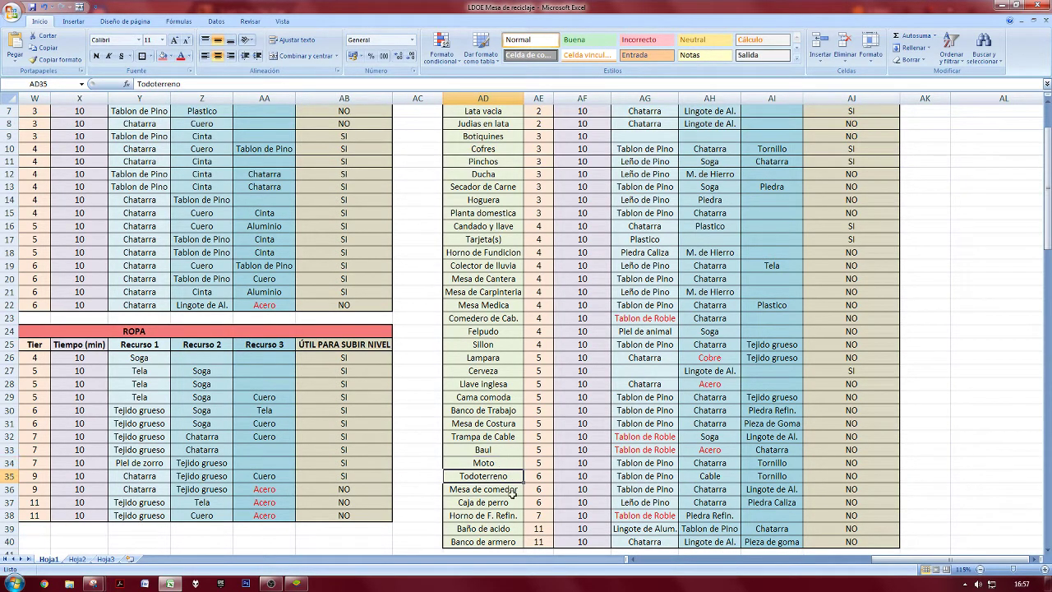
pyautogui.moveTo(513, 466); pyautogui.dragTo(501, 539)
pyautogui.click(501, 515)
pyautogui.click(497, 475)
pyautogui.click(502, 463)
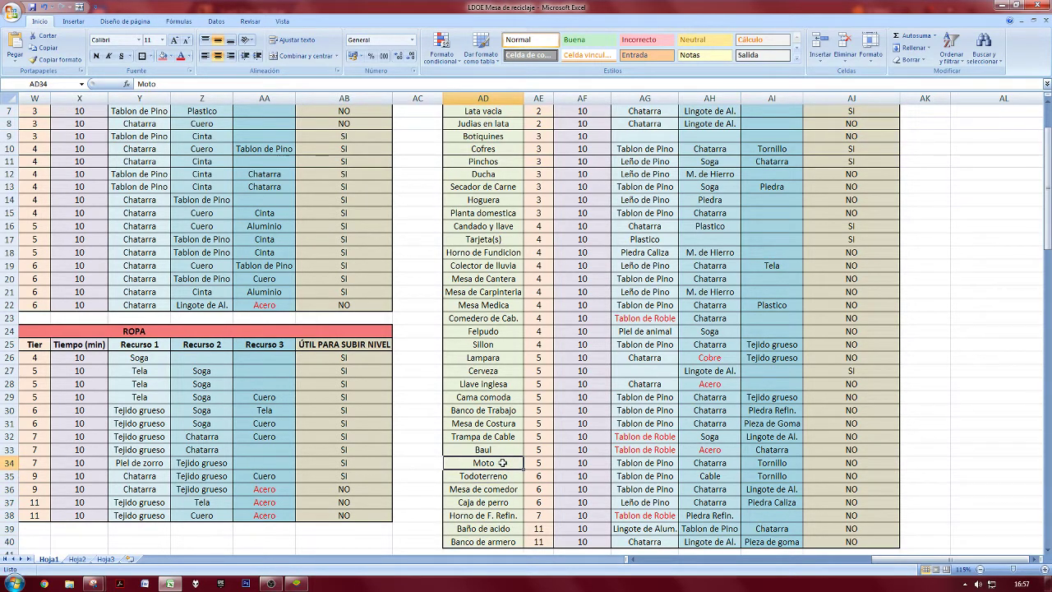
# Examine the tiers and recycled resources of the Moto and Todoterreno rows in the OTROS table.
pyautogui.moveTo(503, 463); pyautogui.dragTo(837, 466)
pyautogui.click(836, 487)
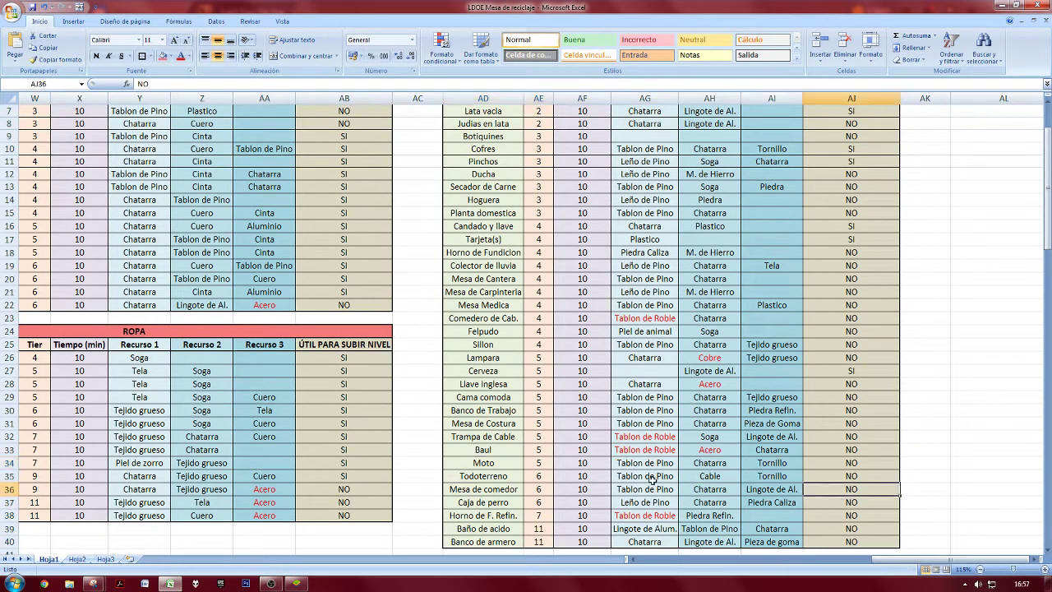
pyautogui.moveTo(519, 465); pyautogui.dragTo(633, 462)
pyautogui.moveTo(634, 463); pyautogui.dragTo(764, 463)
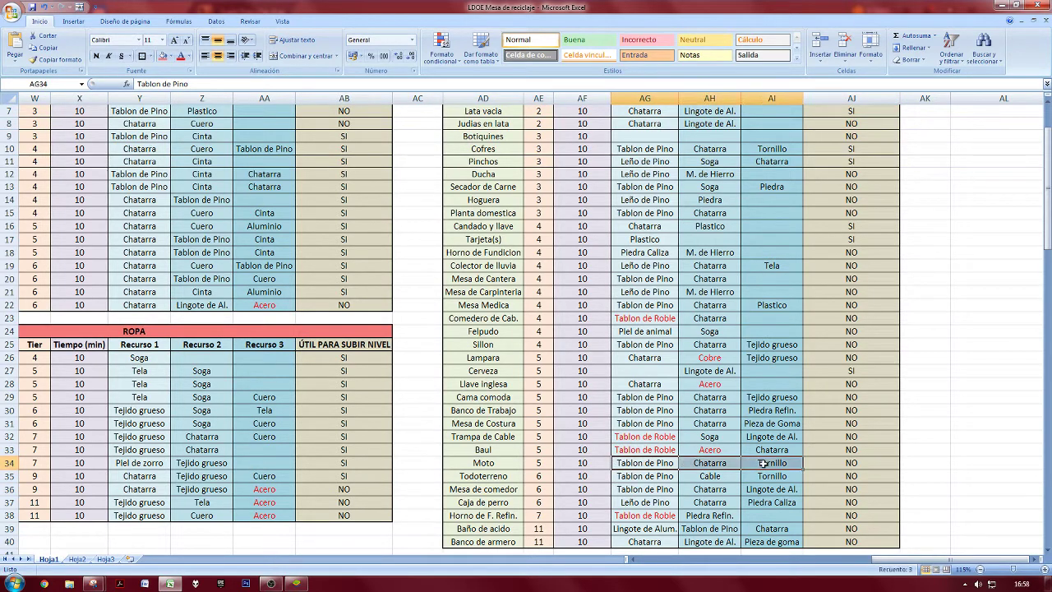
pyautogui.click(764, 463)
pyautogui.moveTo(520, 477); pyautogui.dragTo(781, 476)
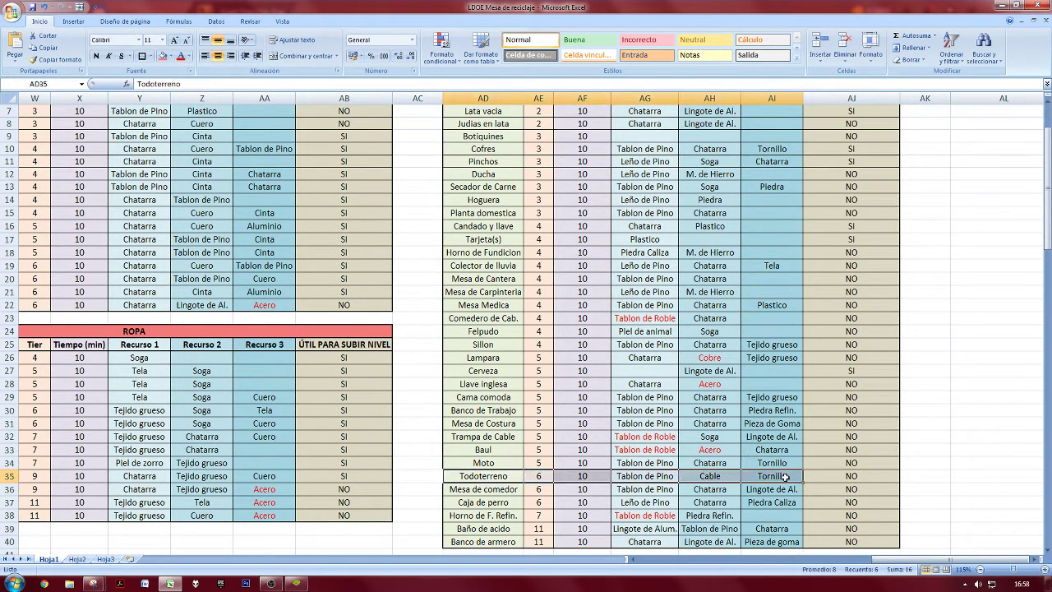
pyautogui.click(776, 475)
# Examine the tiers and recycled resources of the Mesa de comedor and Caja de perro rows.
pyautogui.click(509, 489)
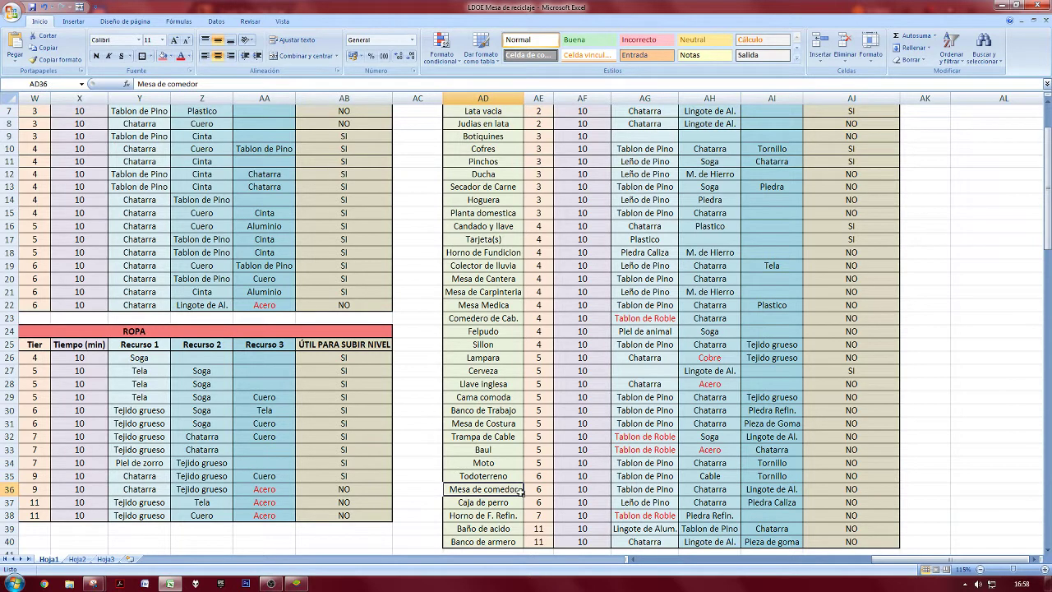
pyautogui.moveTo(520, 491); pyautogui.dragTo(768, 489)
pyautogui.click(772, 490)
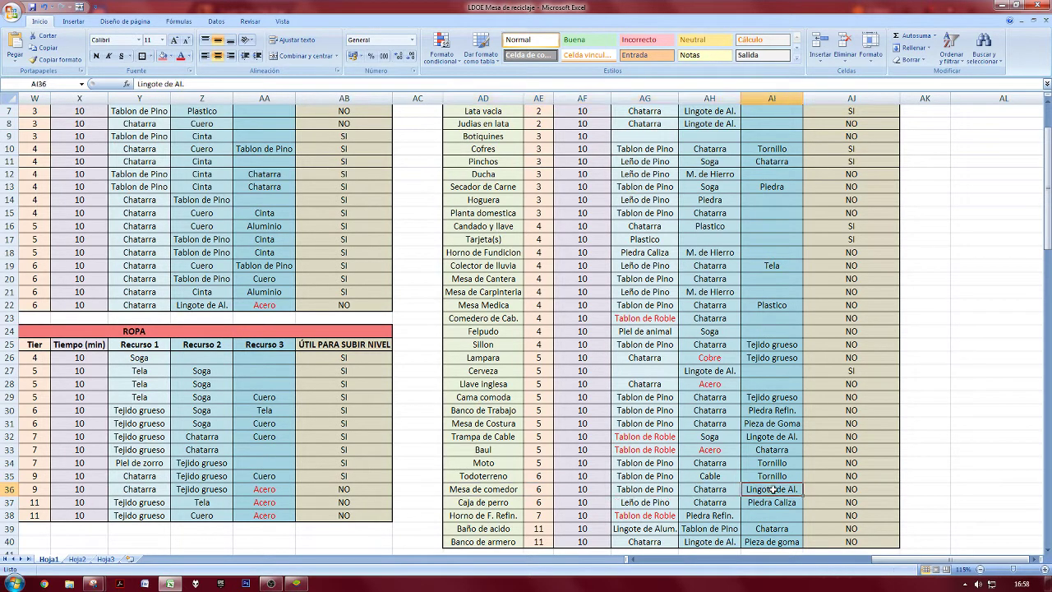
pyautogui.moveTo(518, 503); pyautogui.dragTo(764, 507)
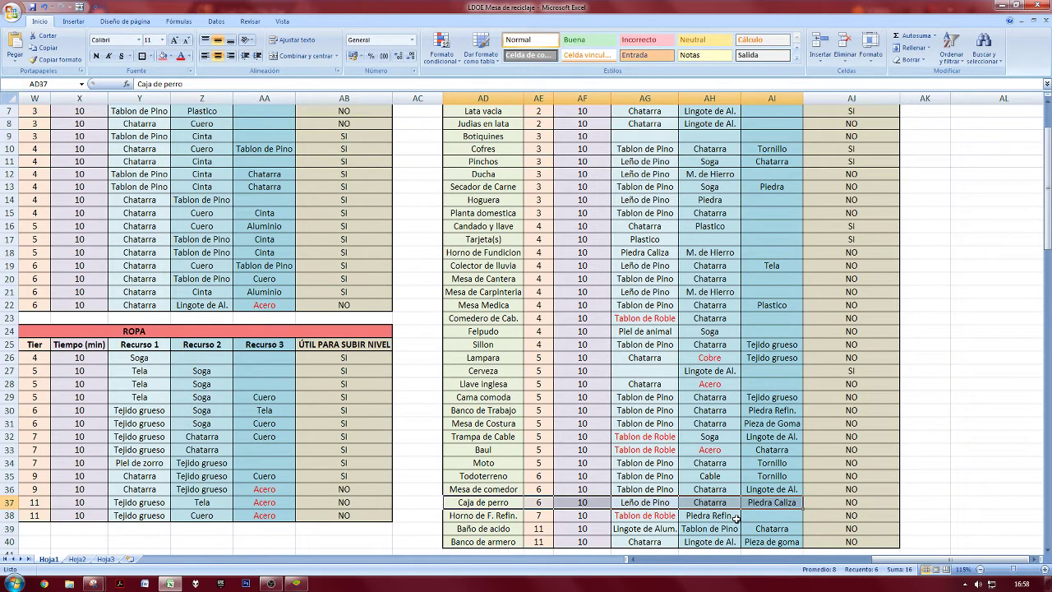
# Switch to Last Day on Earth in BlueStacks and inspect the ingredients of the Caja de perro blueprint.
pyautogui.click(297, 583)
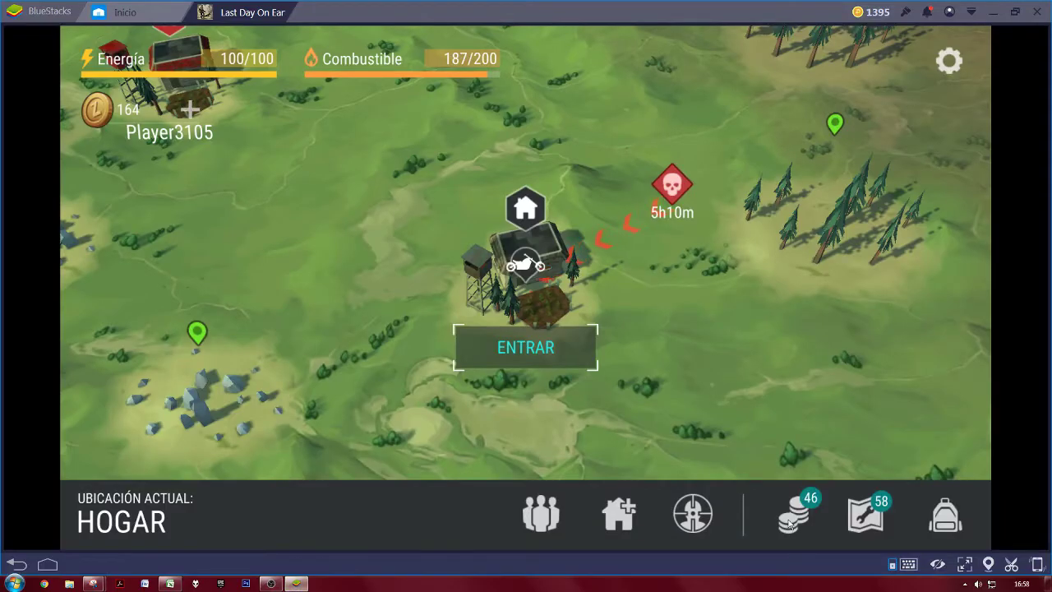
pyautogui.click(844, 524)
pyautogui.scroll(-2, 345, 399)
pyautogui.click(263, 356)
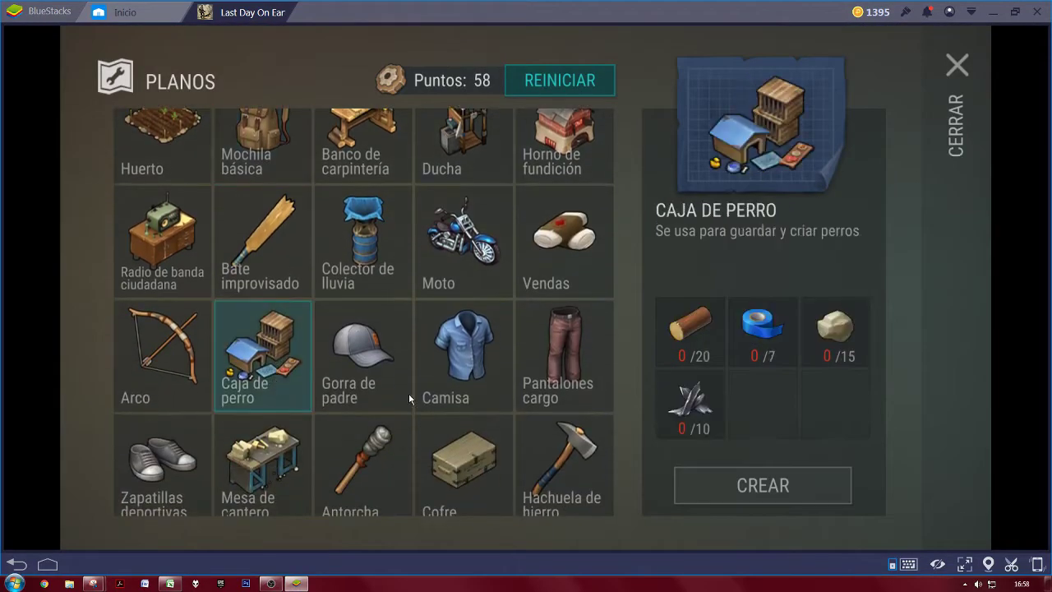
pyautogui.click(689, 342)
pyautogui.click(707, 398)
pyautogui.click(833, 344)
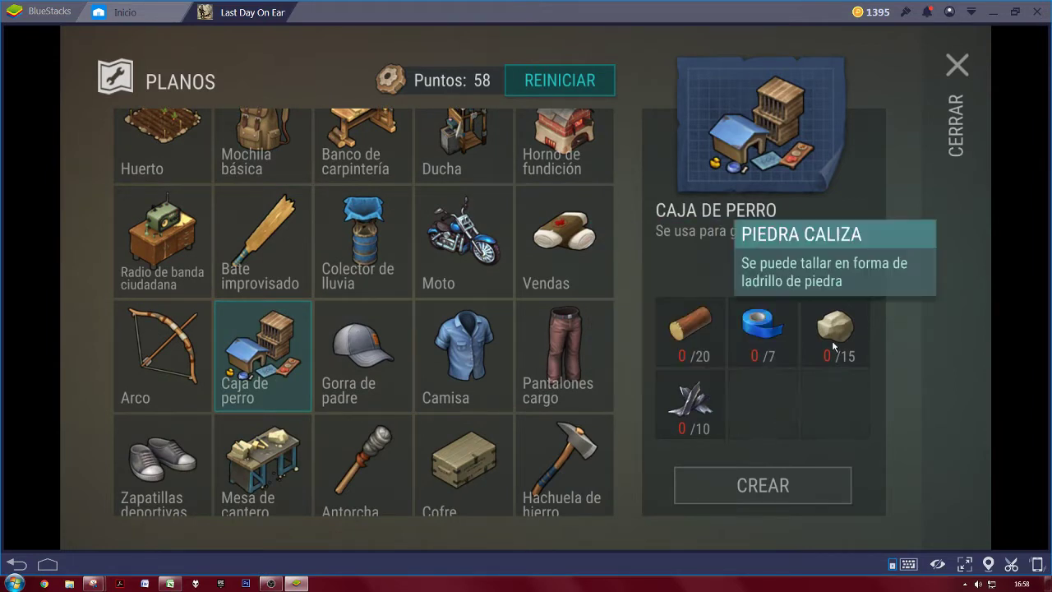
pyautogui.click(691, 334)
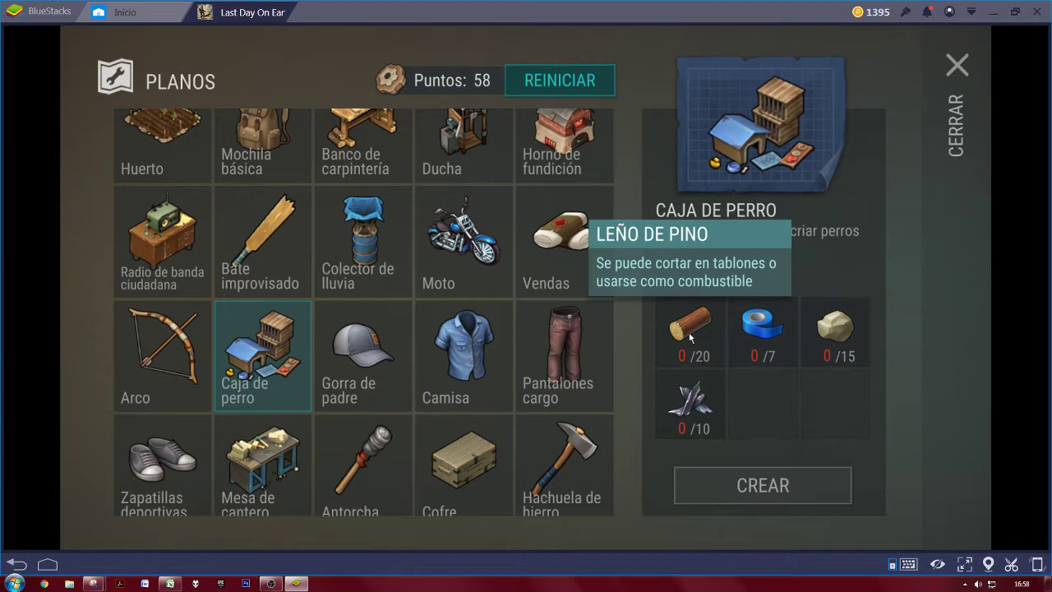
pyautogui.click(771, 342)
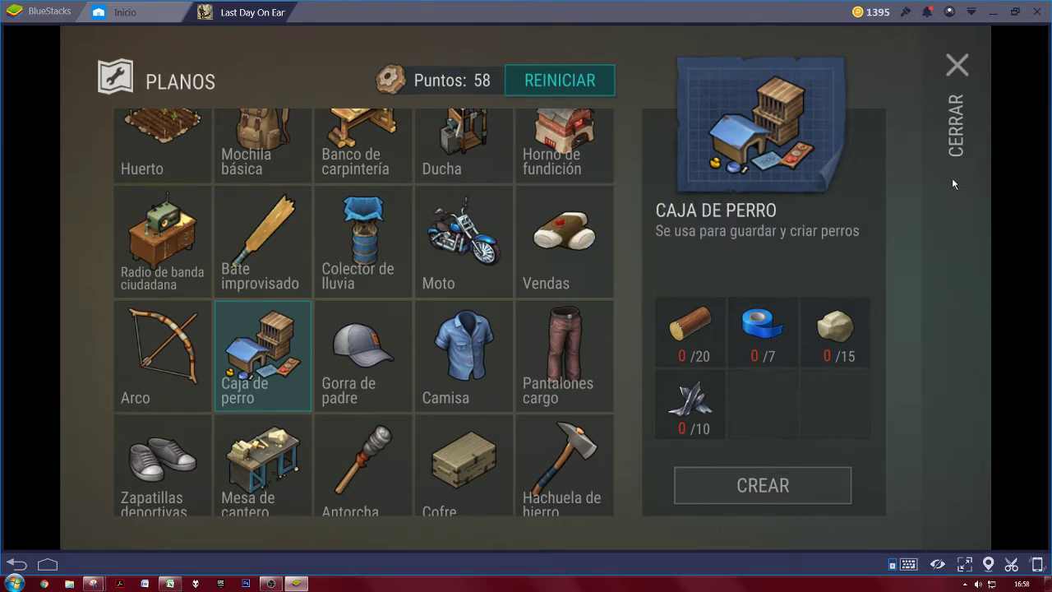
# Return to the Excel sheet and examine the tier 4 OTROS rows from Candado y llave to Comedero de Cab.
pyautogui.hotkey('alt', 'Tab')
pyautogui.scroll(-1, 623, 423)
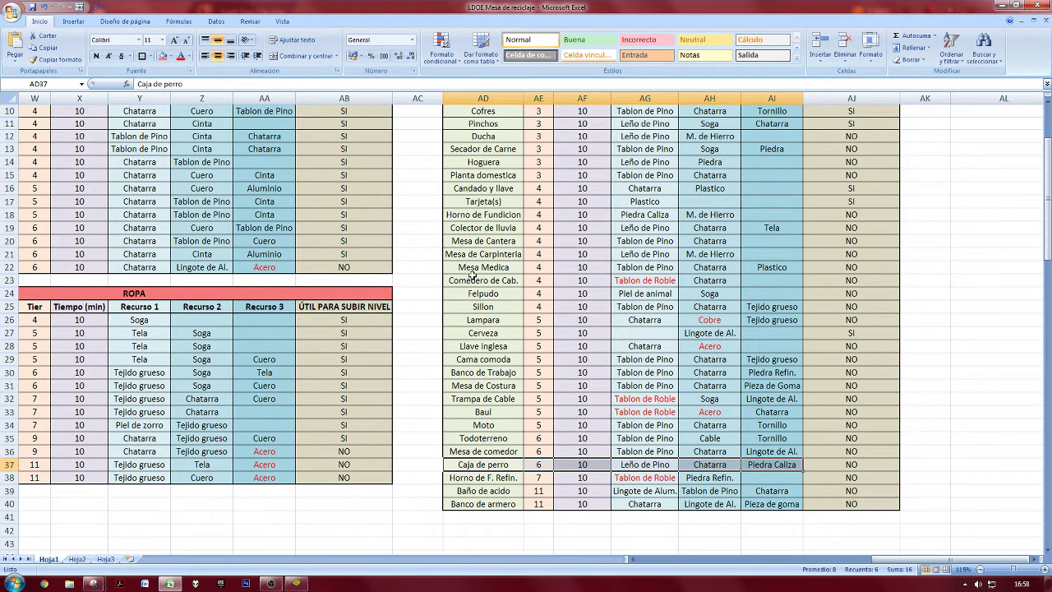
pyautogui.moveTo(499, 204); pyautogui.dragTo(770, 204)
pyautogui.click(644, 228)
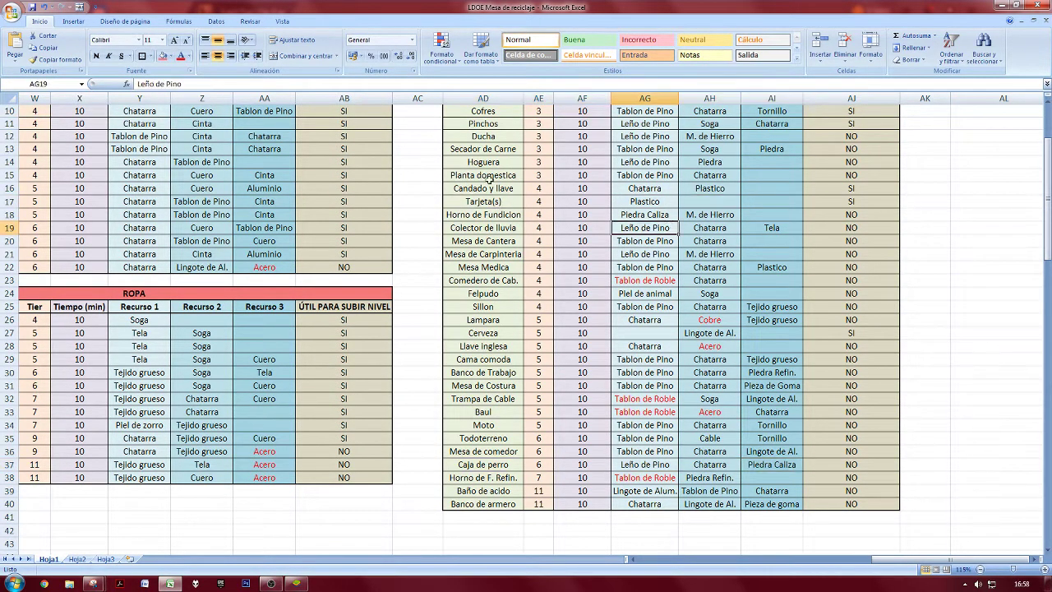
pyautogui.moveTo(471, 187); pyautogui.dragTo(622, 189)
pyautogui.click(485, 241)
pyautogui.click(489, 265)
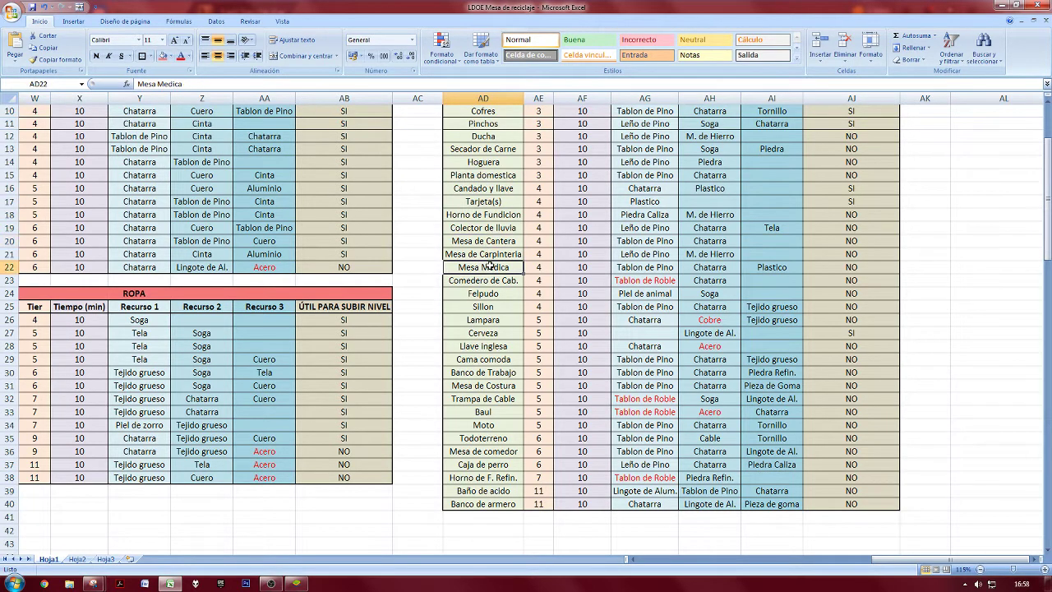
pyautogui.click(496, 283)
# Examine the tier 5 Lampara and Cerveza rows of the OTROS table again.
pyautogui.moveTo(496, 321); pyautogui.dragTo(577, 321)
pyautogui.click(530, 344)
pyautogui.moveTo(501, 334); pyautogui.dragTo(621, 337)
pyautogui.click(539, 346)
pyautogui.click(628, 337)
pyautogui.click(582, 385)
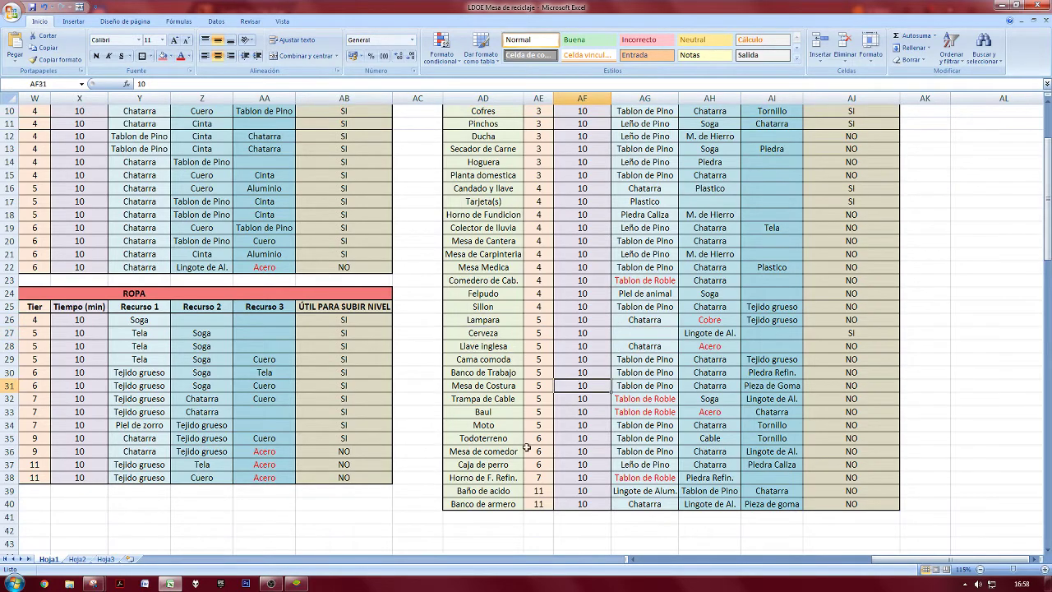
# Switch to BlueStacks and check the Chatarra ingredient of the Caja de perro blueprint, returning to Excel when done.
pyautogui.click(297, 584)
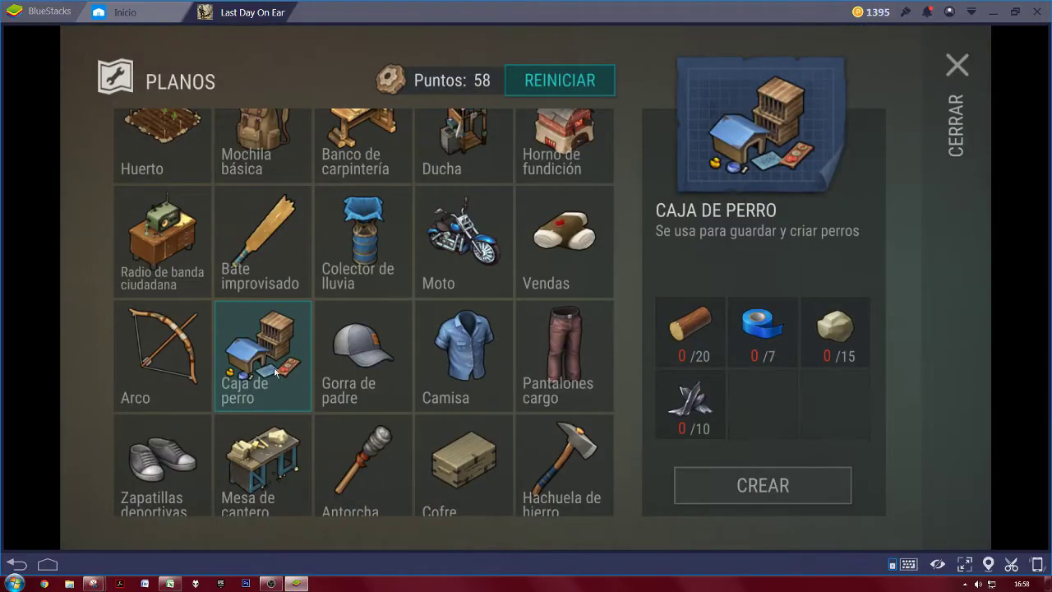
pyautogui.click(705, 409)
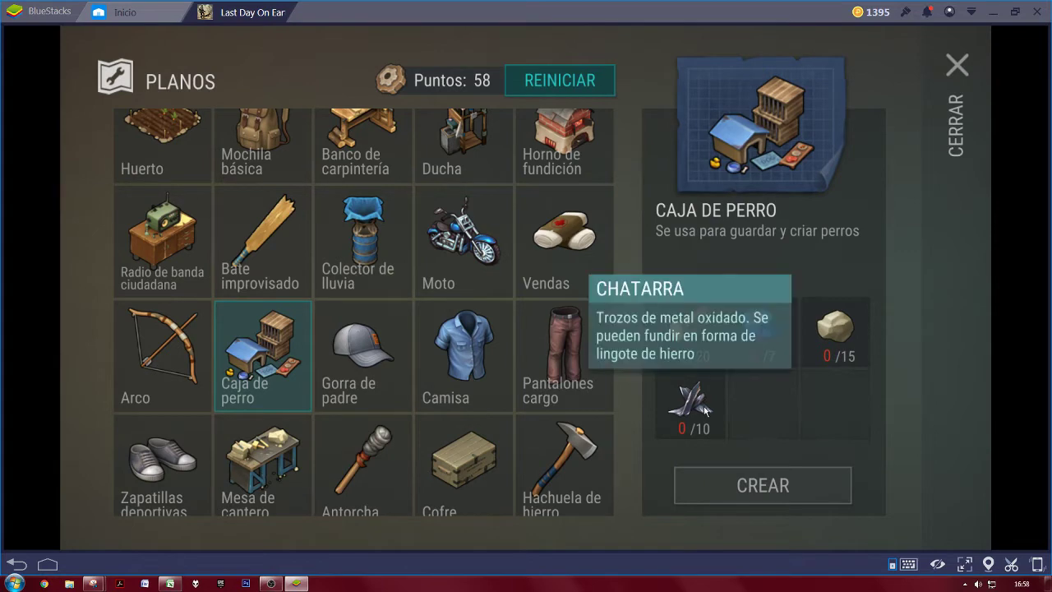
pyautogui.click(954, 195)
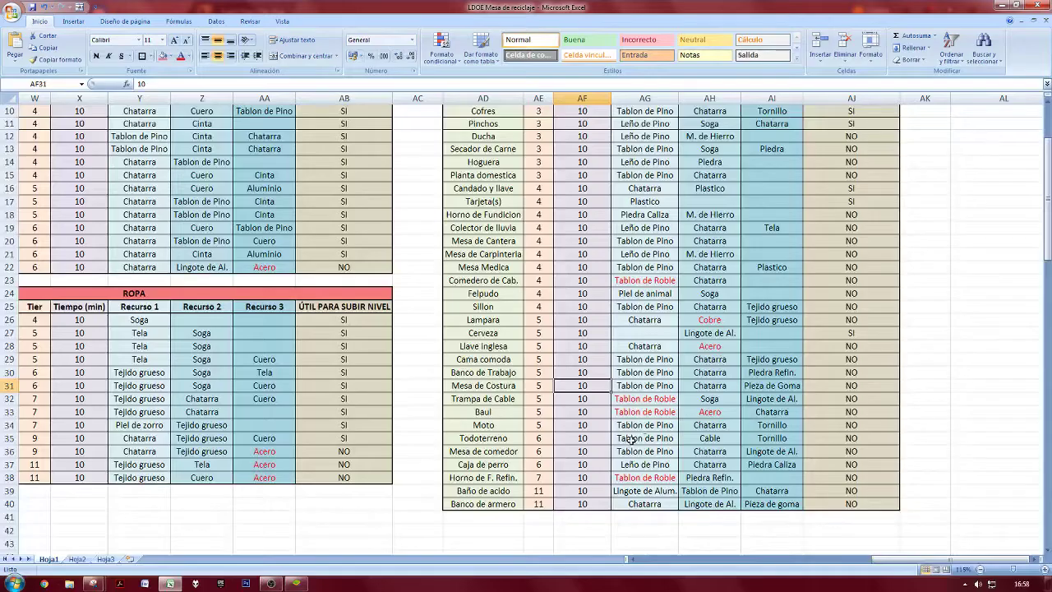
# Set the level-up usefulness of Caja de perro to SI in the OTROS table.
pyautogui.click(504, 439)
pyautogui.click(502, 452)
pyautogui.moveTo(502, 464); pyautogui.dragTo(820, 467)
pyautogui.click(820, 467)
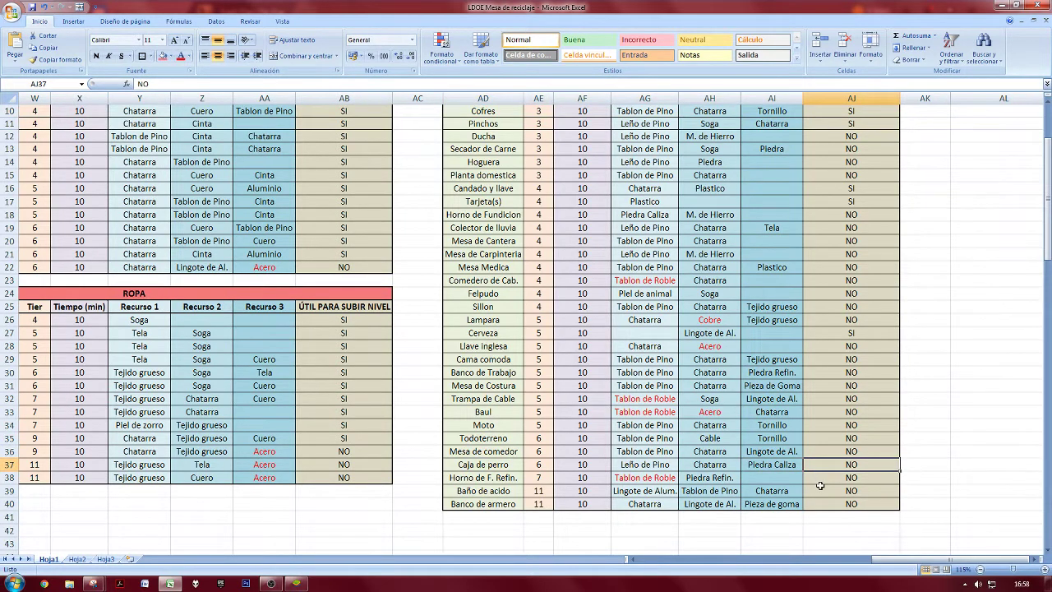
pyautogui.write('SI')
pyautogui.press('Return')
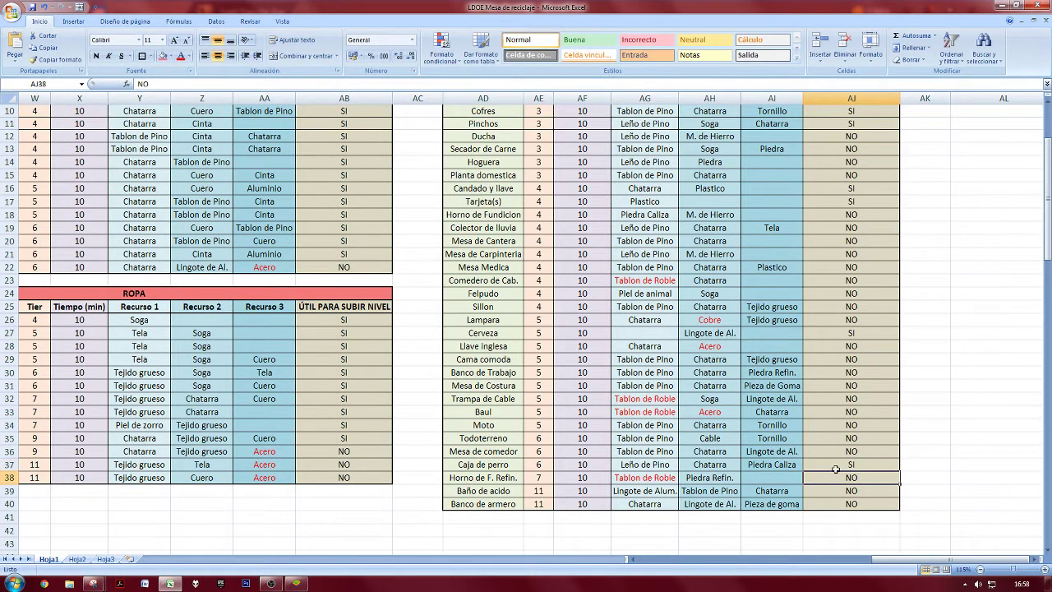
# Examine the Horno de F. Refin. row of the OTROS table, from its tier to its level-up usefulness.
pyautogui.click(748, 495)
pyautogui.click(508, 478)
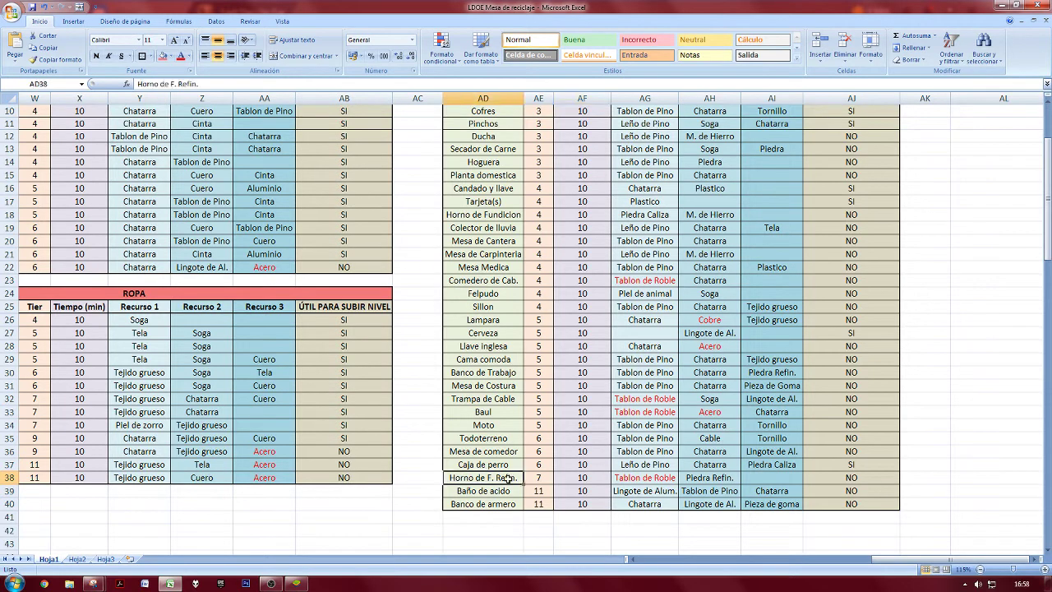
pyautogui.click(756, 502)
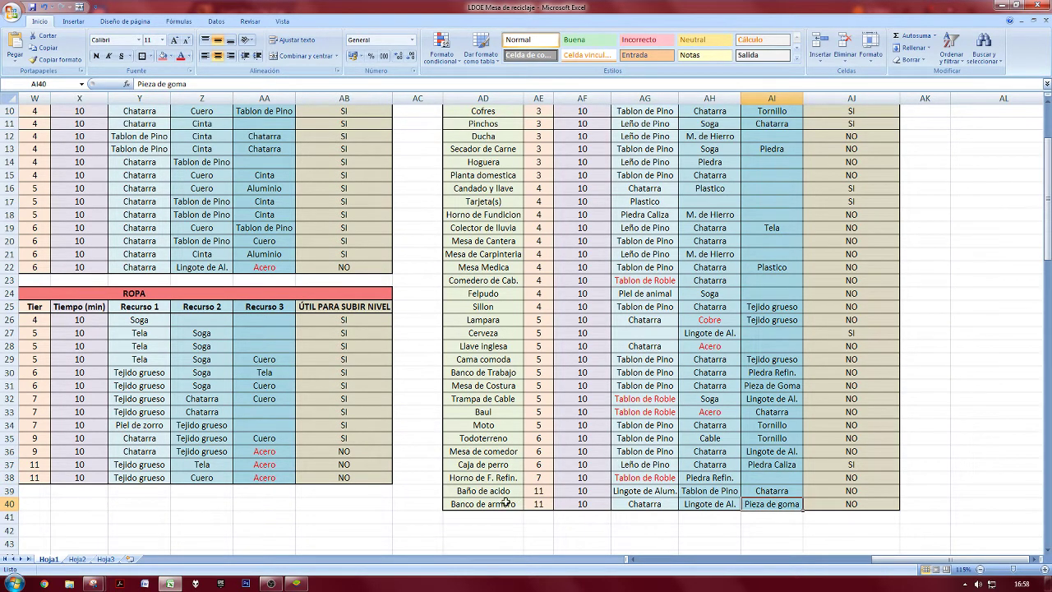
pyautogui.click(491, 481)
pyautogui.moveTo(515, 478); pyautogui.dragTo(816, 478)
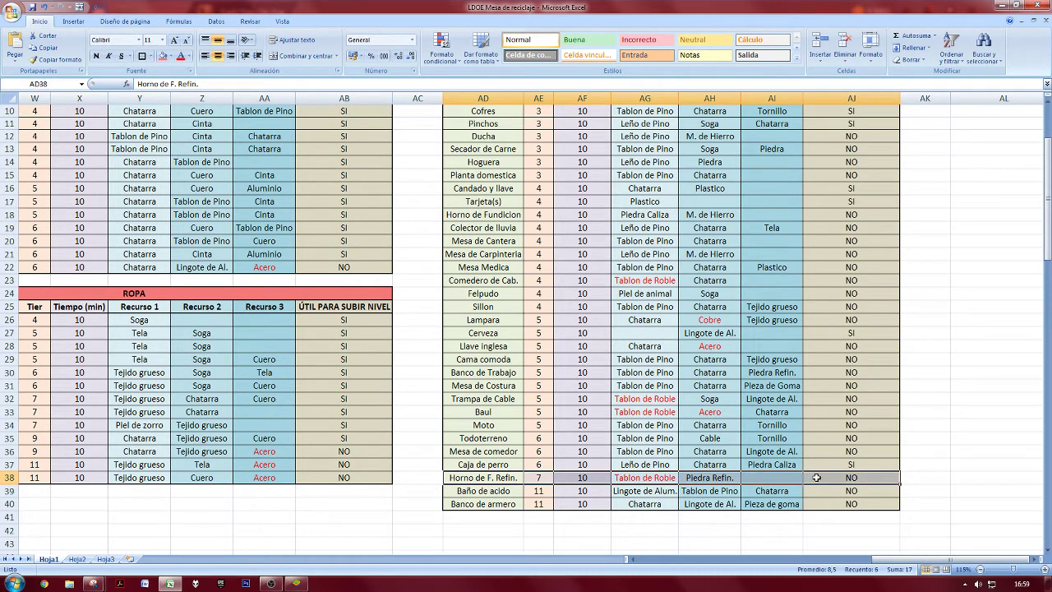
pyautogui.click(847, 487)
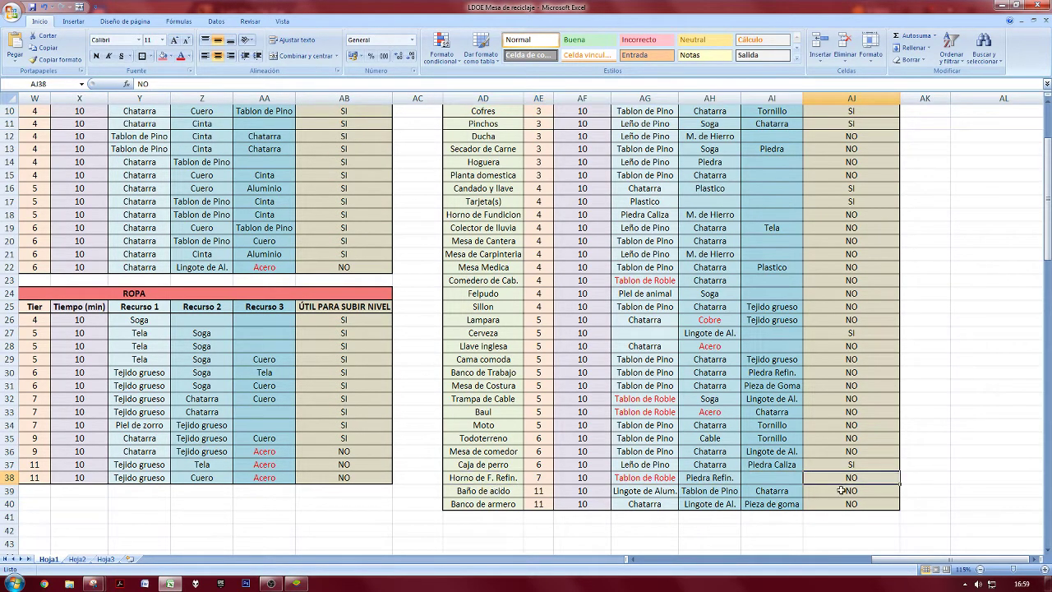
# Examine the Baño de acido and Banco de armero rows of the OTROS table, including their tier.
pyautogui.click(492, 495)
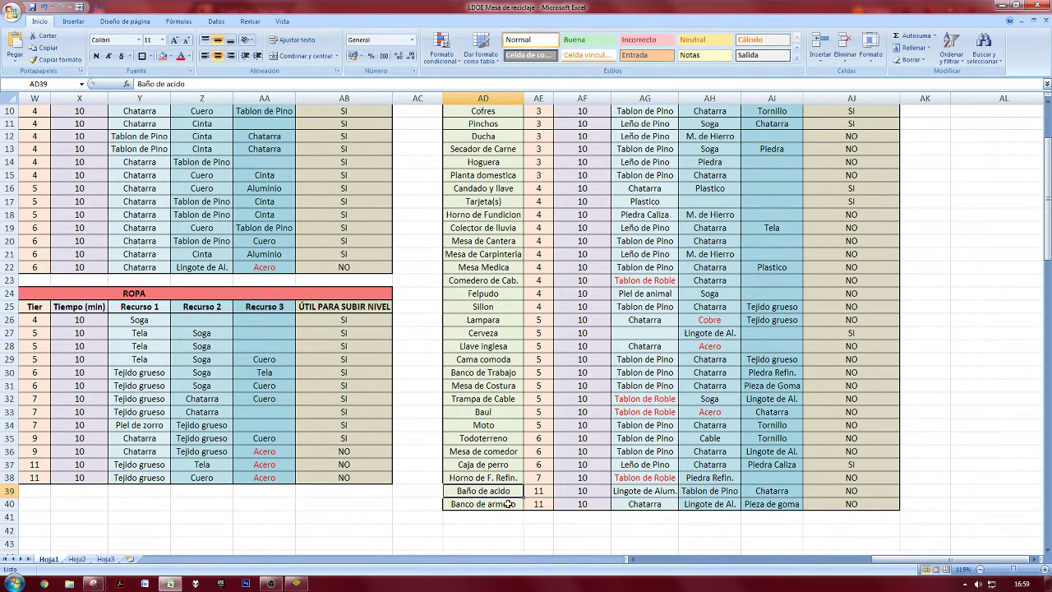
pyautogui.click(508, 526)
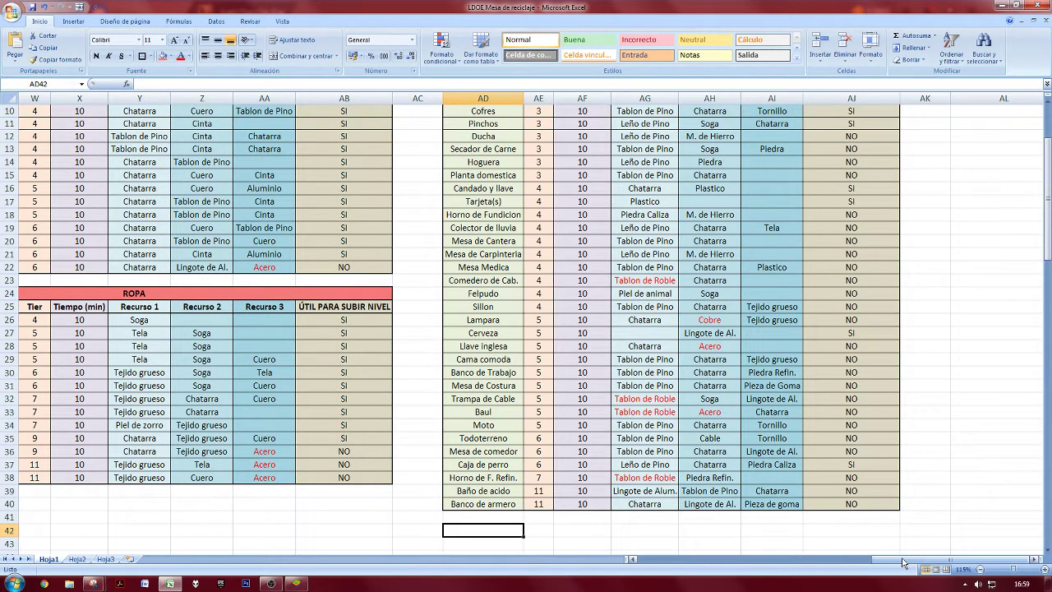
pyautogui.click(514, 502)
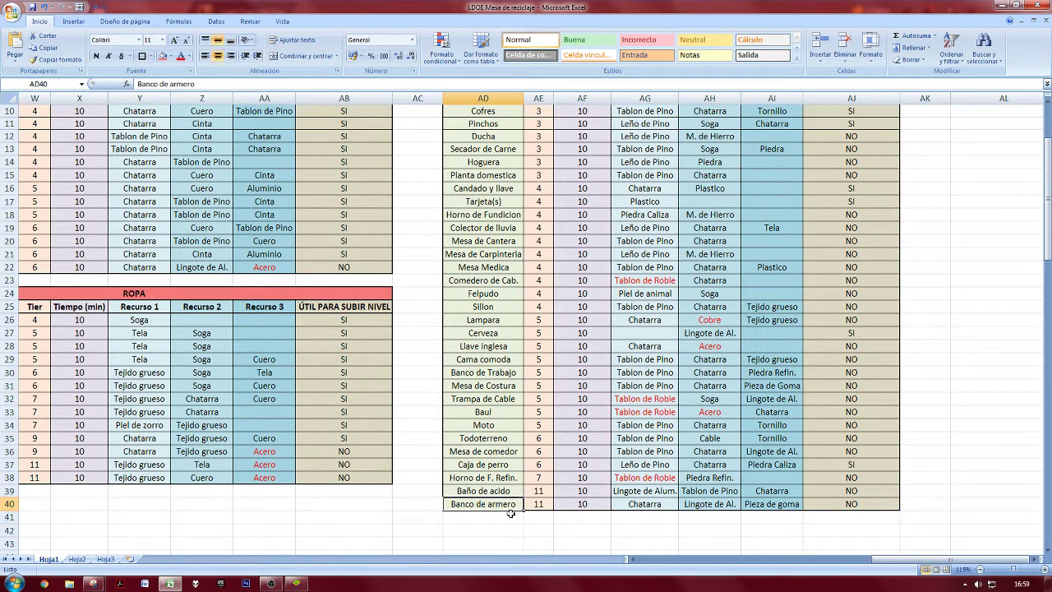
pyautogui.click(505, 492)
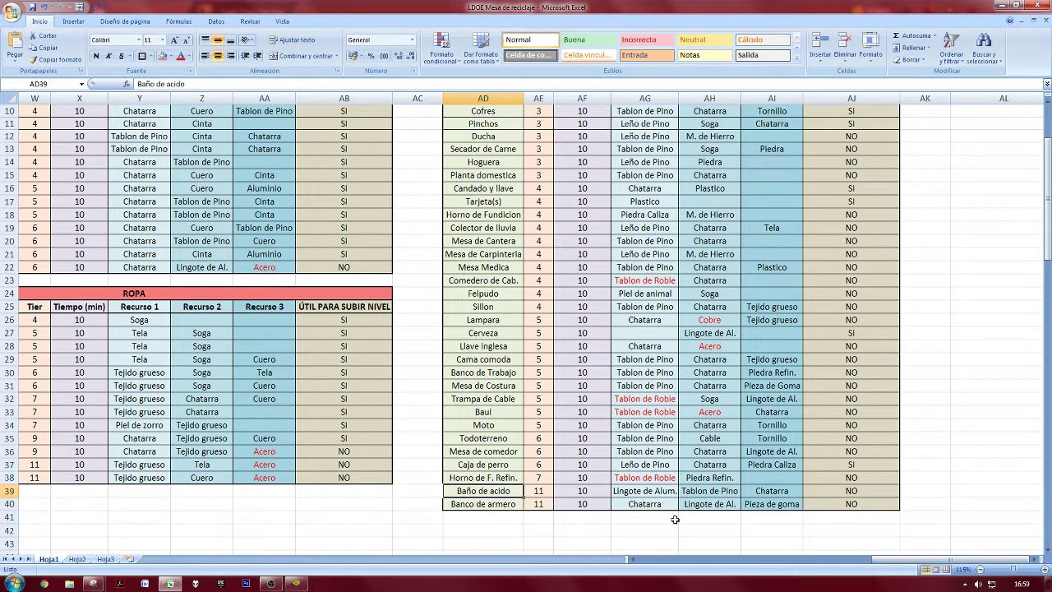
pyautogui.click(711, 534)
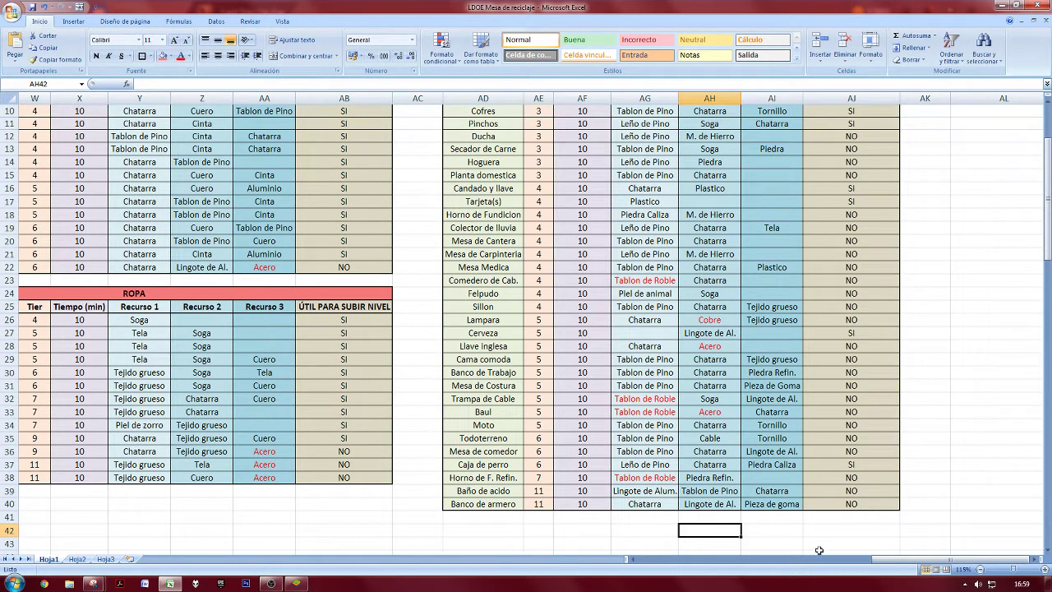
pyautogui.click(543, 503)
# Check the TIER 11 and TIER 14 rows in the experience table, returning to the OTROS table when done.
pyautogui.moveTo(921, 560); pyautogui.dragTo(748, 566)
pyautogui.moveTo(382, 288); pyautogui.dragTo(494, 291)
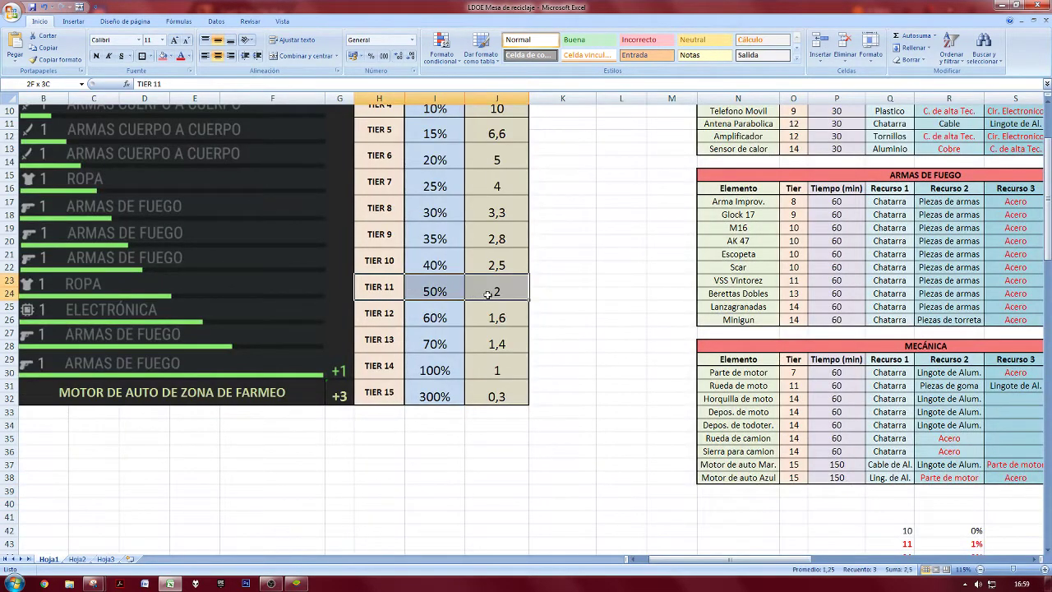
pyautogui.click(503, 378)
pyautogui.moveTo(809, 559); pyautogui.dragTo(1027, 559)
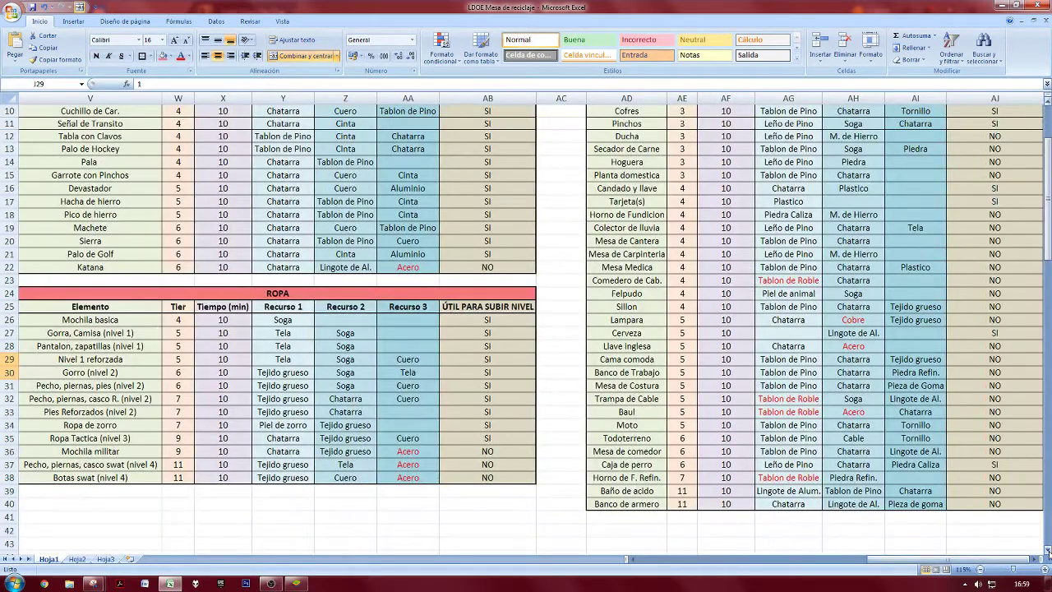
pyautogui.click(1033, 560)
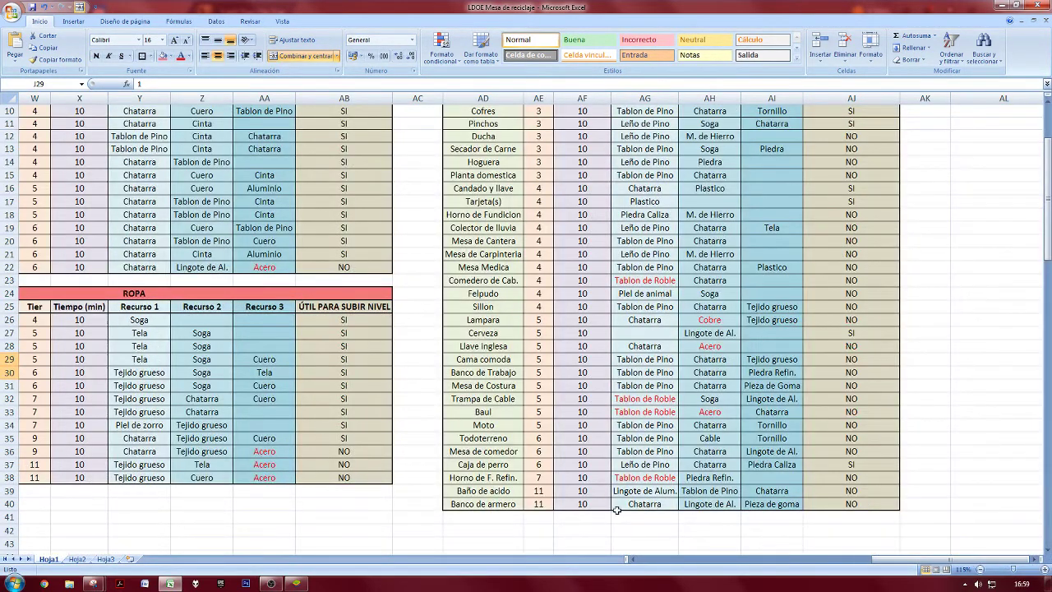
# Examine the recycling resources of Baño de acido and Banco de armero in the OTROS table.
pyautogui.moveTo(617, 509); pyautogui.dragTo(772, 490)
pyautogui.click(738, 527)
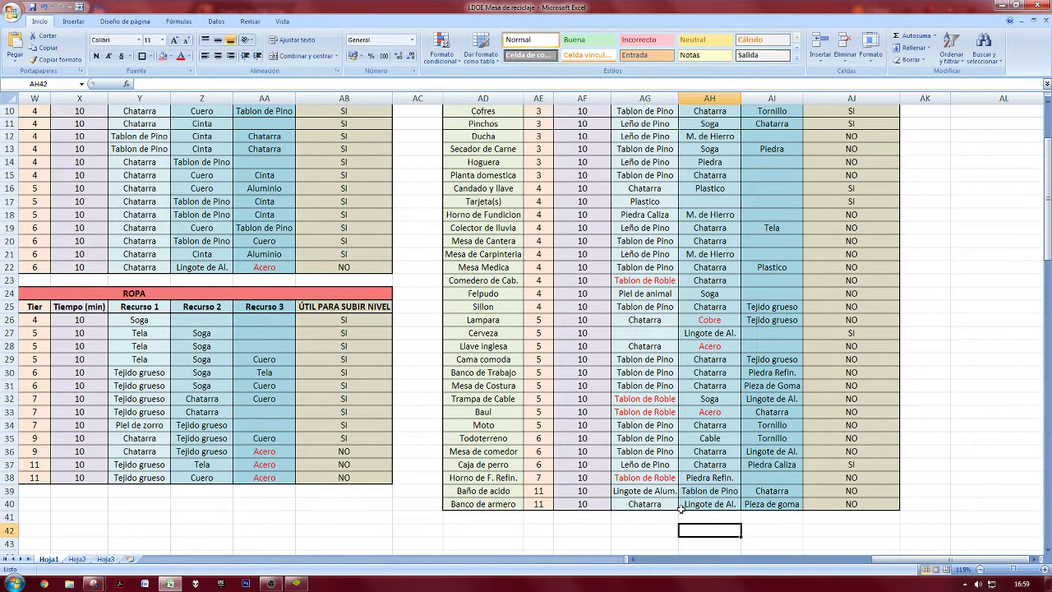
pyautogui.moveTo(607, 494); pyautogui.dragTo(686, 497)
pyautogui.click(689, 505)
pyautogui.click(664, 505)
pyautogui.click(700, 506)
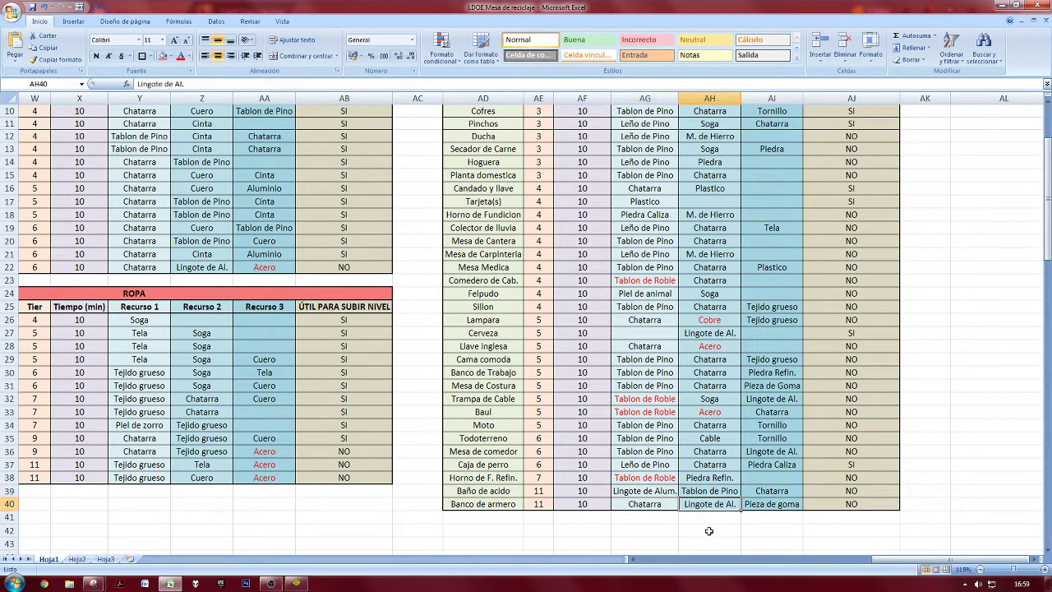
pyautogui.click(710, 493)
# Review the last rows of the OTROS table again, from Horno de F. Refin. to Banco de armero, and their tiers.
pyautogui.scroll(3, 773, 522)
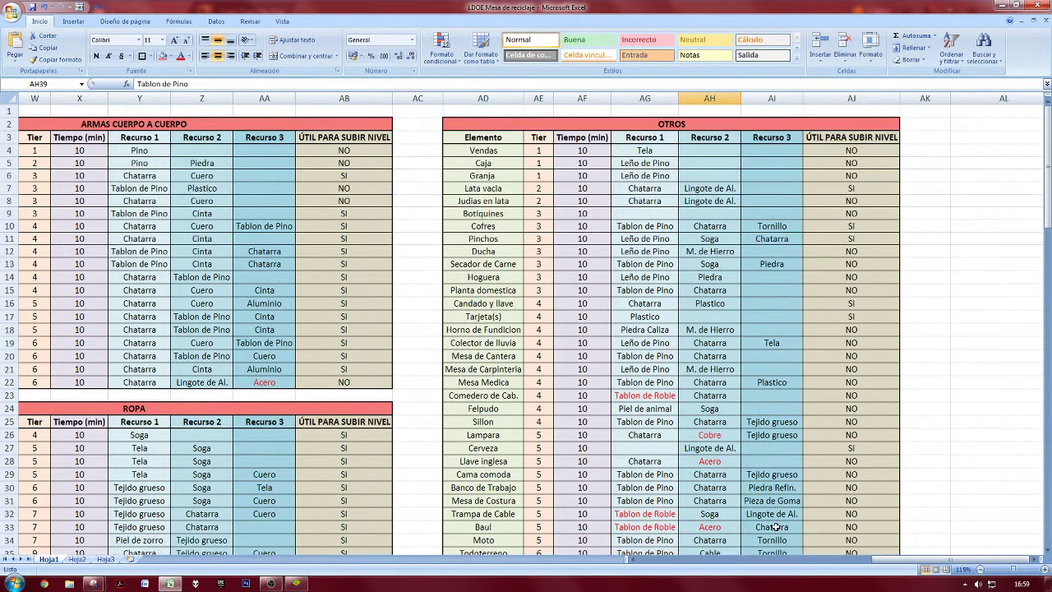
pyautogui.moveTo(888, 560); pyautogui.dragTo(888, 560)
pyautogui.scroll(-3, 777, 496)
pyautogui.moveTo(516, 482); pyautogui.dragTo(826, 503)
pyautogui.click(826, 504)
pyautogui.moveTo(541, 500); pyautogui.dragTo(540, 487)
pyautogui.click(537, 520)
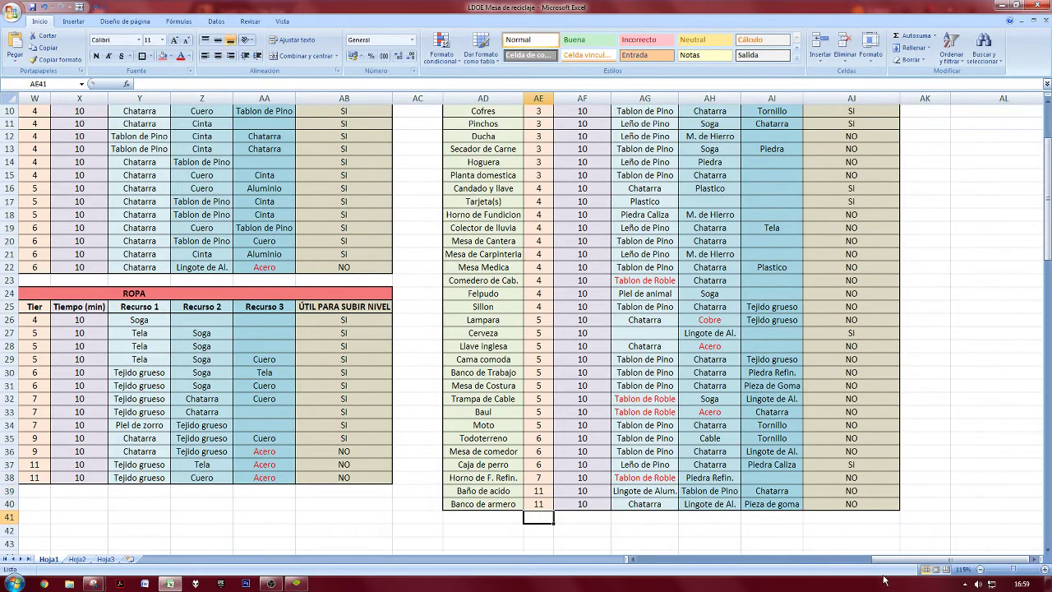
# Examine the recycler experience bars and tier percentages, alongside the ELECTRÓNICA, ARMAS DE FUEGO and MECÁNICA tables.
pyautogui.moveTo(897, 562); pyautogui.dragTo(674, 567)
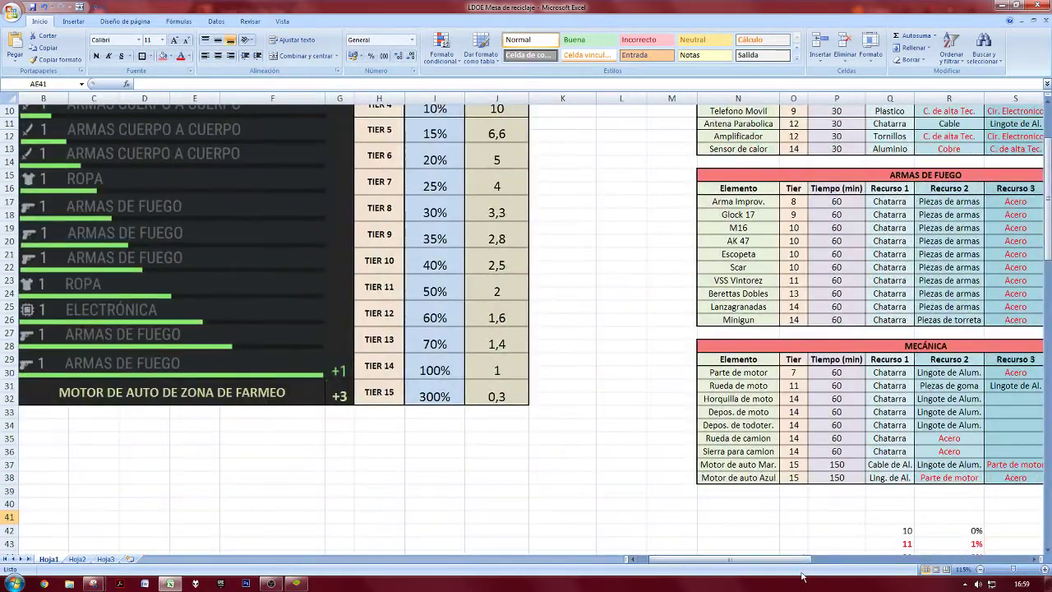
pyautogui.click(635, 560)
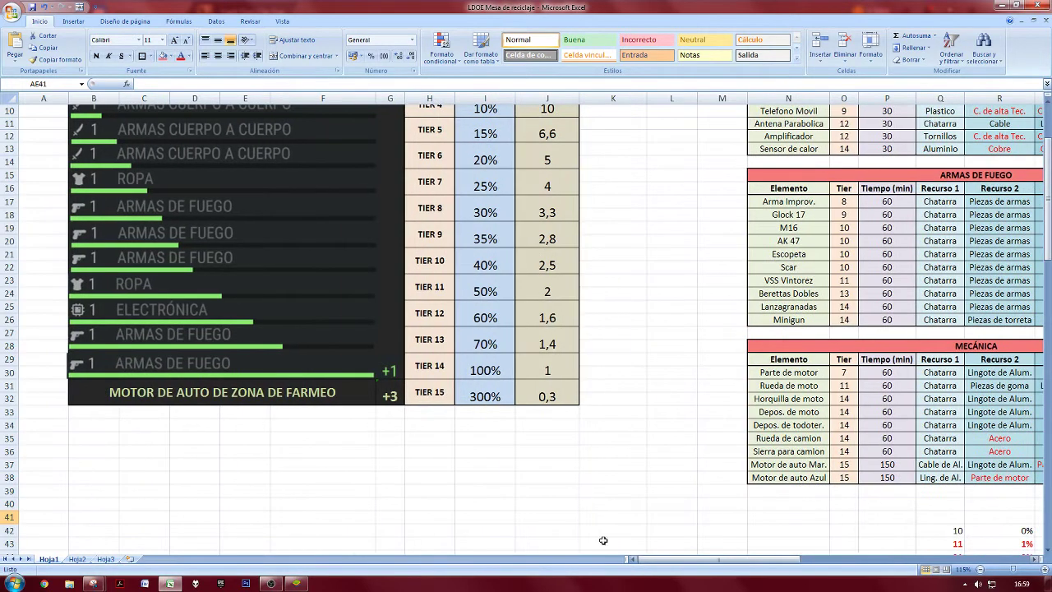
pyautogui.scroll(3, 588, 531)
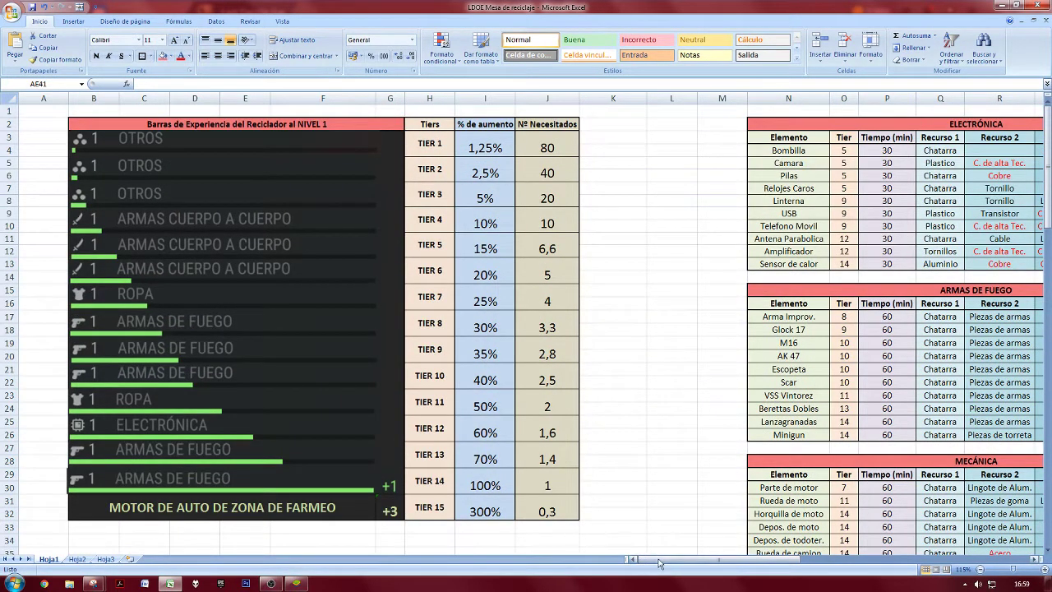
pyautogui.moveTo(661, 561); pyautogui.dragTo(696, 563)
pyautogui.scroll(-1, 695, 547)
pyautogui.scroll(-1, 694, 546)
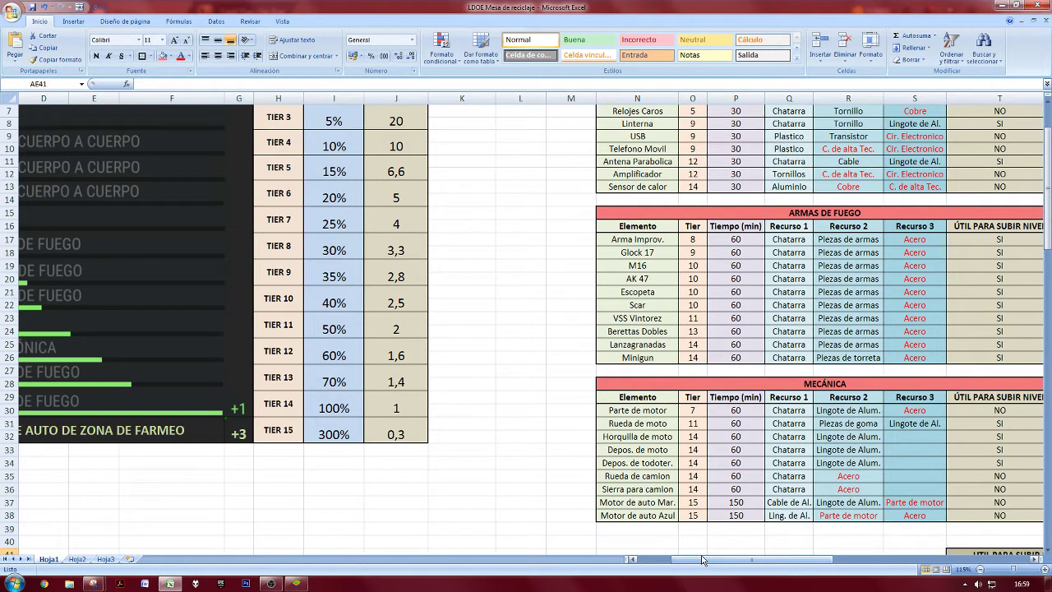
pyautogui.scroll(2, 712, 542)
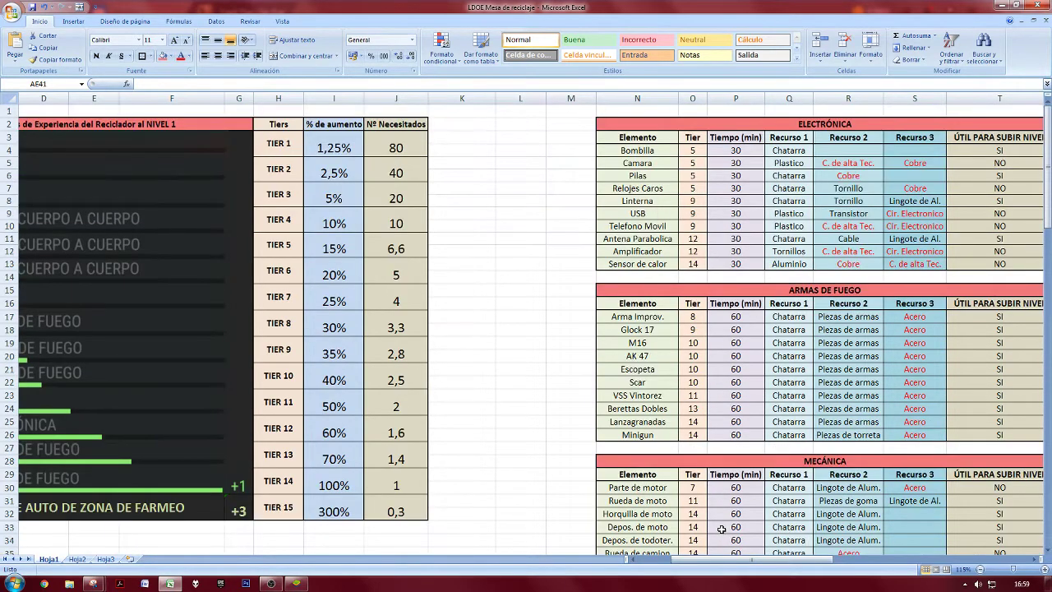
pyautogui.moveTo(717, 560); pyautogui.dragTo(662, 562)
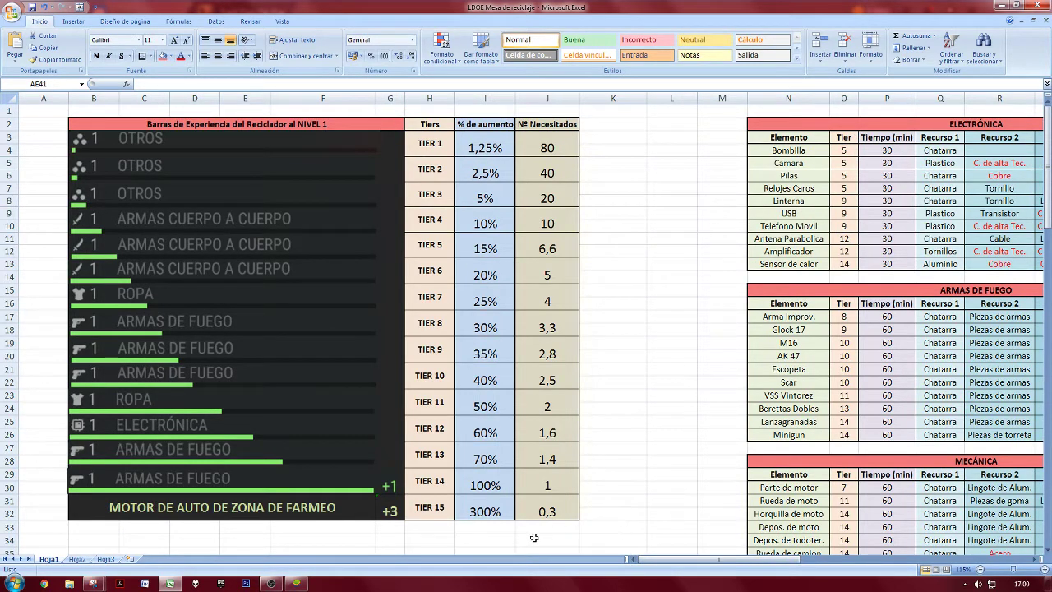
# Switch to BlueStacks and look through the weapons, tools and clothing in the character's inventory.
pyautogui.click(296, 584)
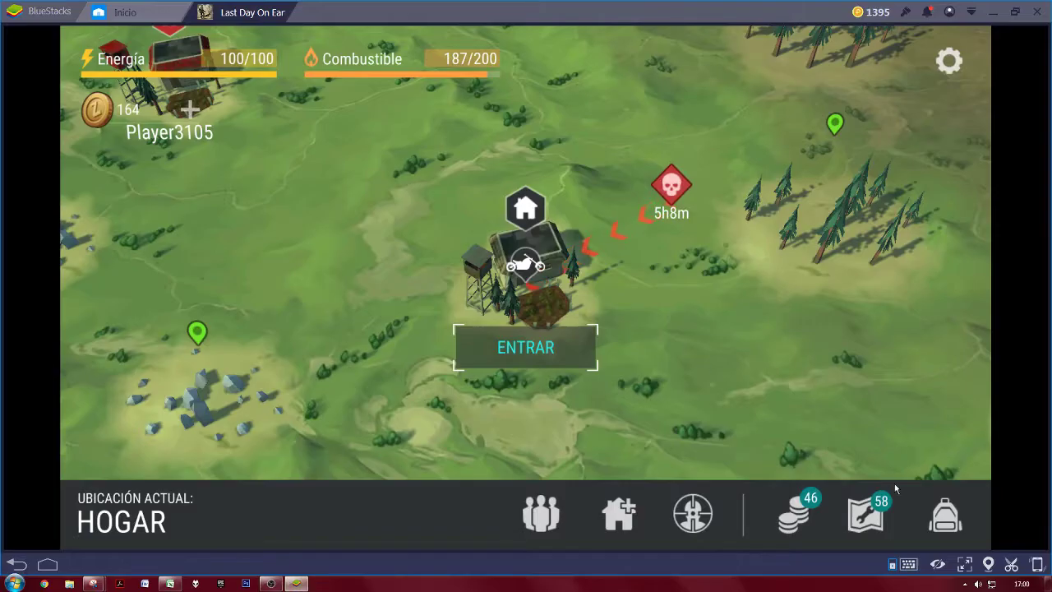
pyautogui.click(928, 501)
pyautogui.moveTo(134, 343); pyautogui.dragTo(153, 275)
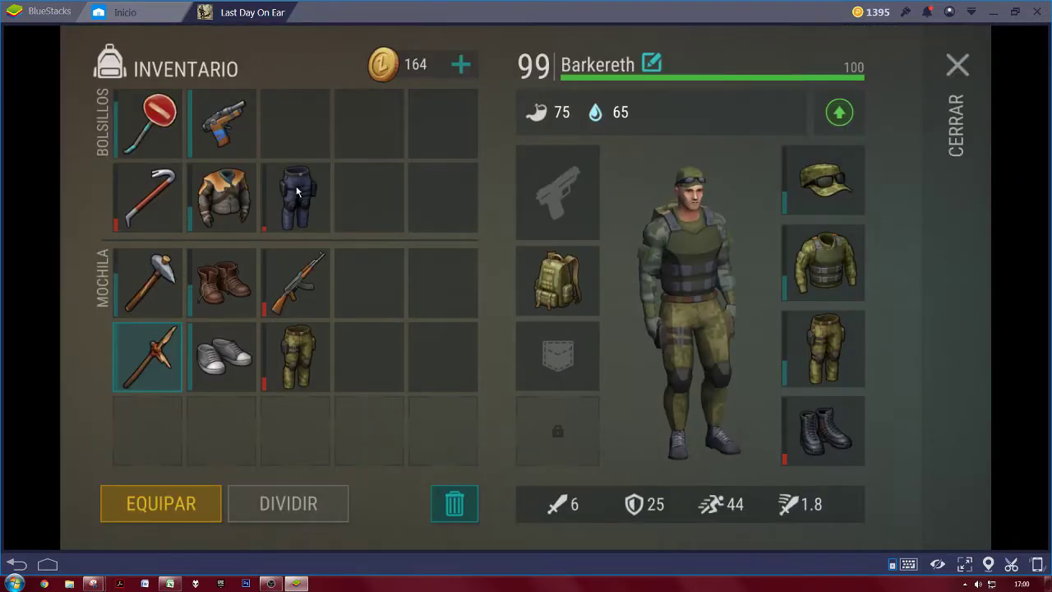
pyautogui.click(175, 369)
pyautogui.click(156, 284)
pyautogui.click(156, 199)
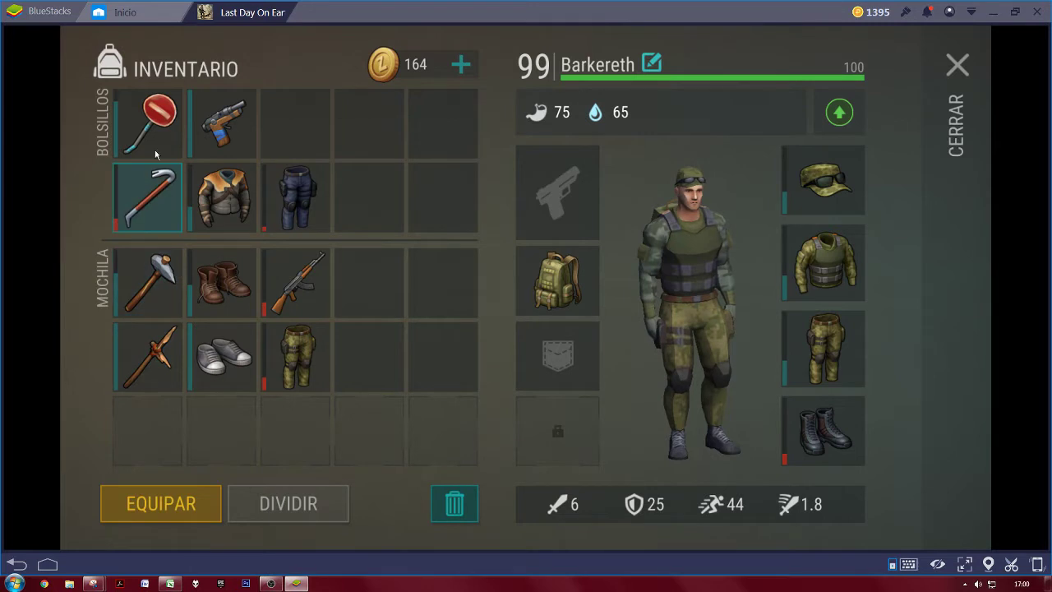
pyautogui.click(157, 153)
pyautogui.click(237, 387)
pyautogui.click(226, 289)
pyautogui.click(230, 201)
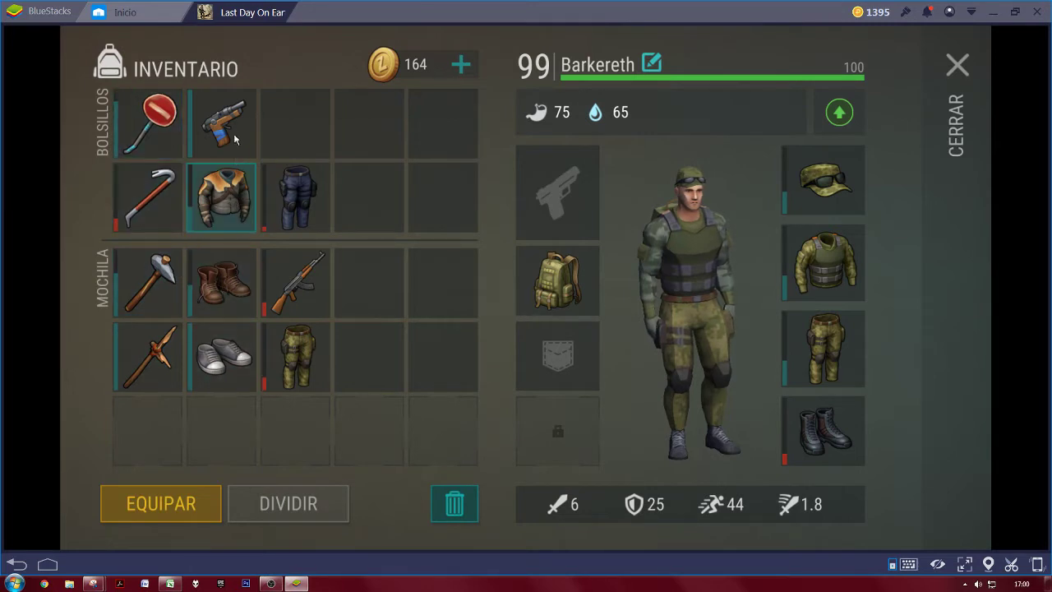
pyautogui.click(236, 140)
pyautogui.click(292, 378)
pyautogui.click(289, 283)
pyautogui.click(296, 197)
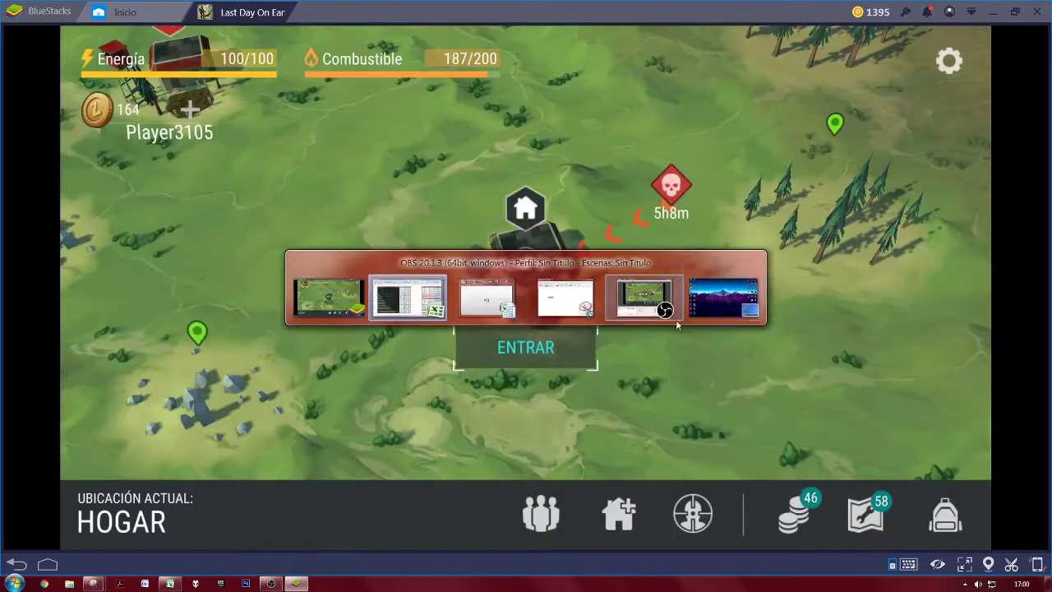
# Return to Excel and examine the TIER 12 to TIER 15 rows of the experience table.
pyautogui.hotkey('alt', 'Tab')
pyautogui.click(429, 428)
pyautogui.click(441, 457)
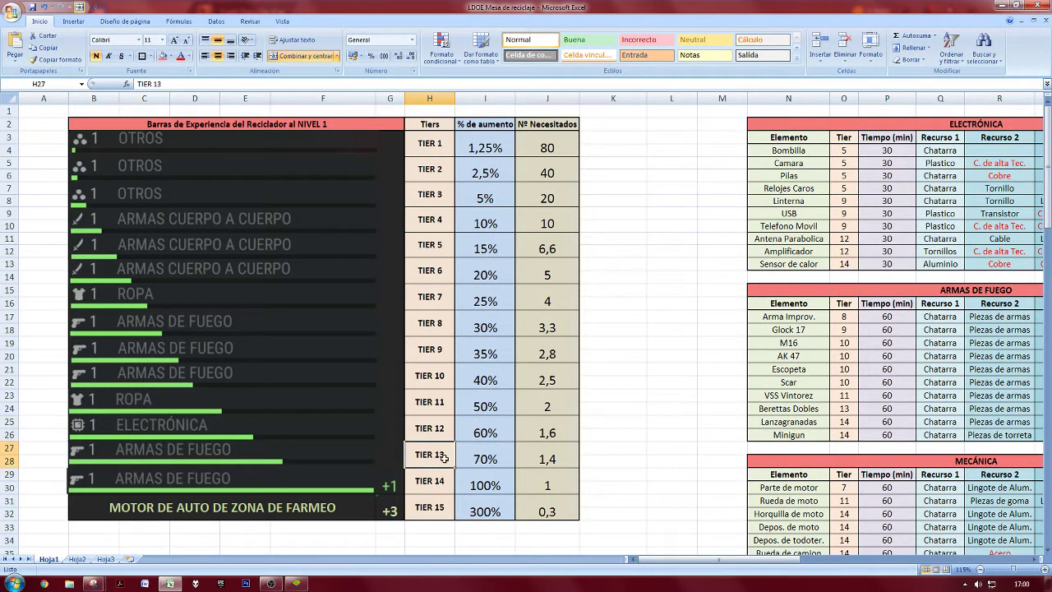
pyautogui.click(447, 480)
pyautogui.click(447, 504)
pyautogui.click(445, 481)
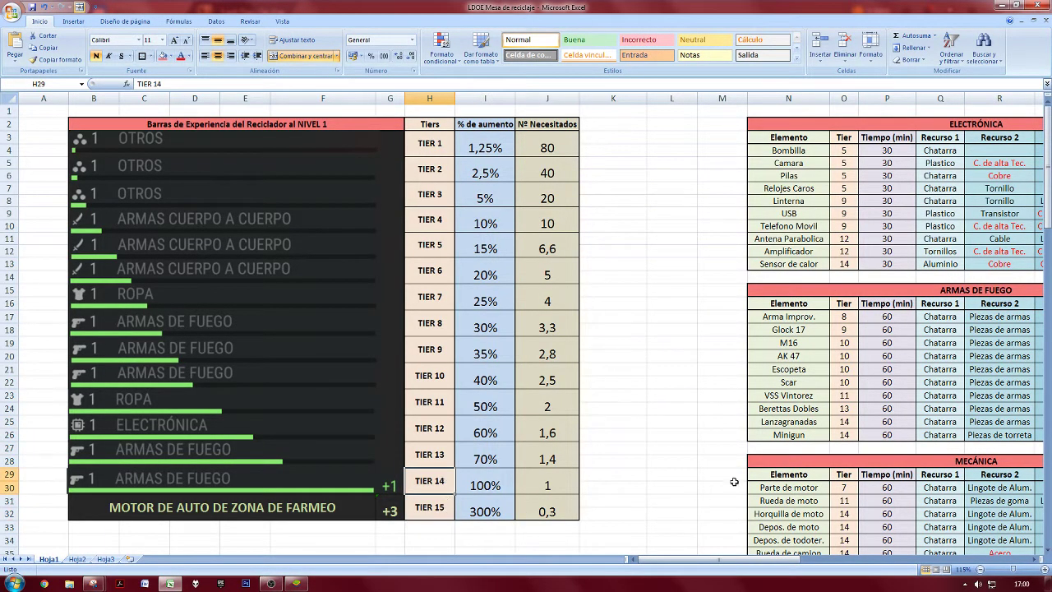
# Examine the tier 14 and tier 15 elements of the MECÁNICA table.
pyautogui.scroll(-4, 734, 482)
pyautogui.moveTo(844, 361); pyautogui.dragTo(846, 410)
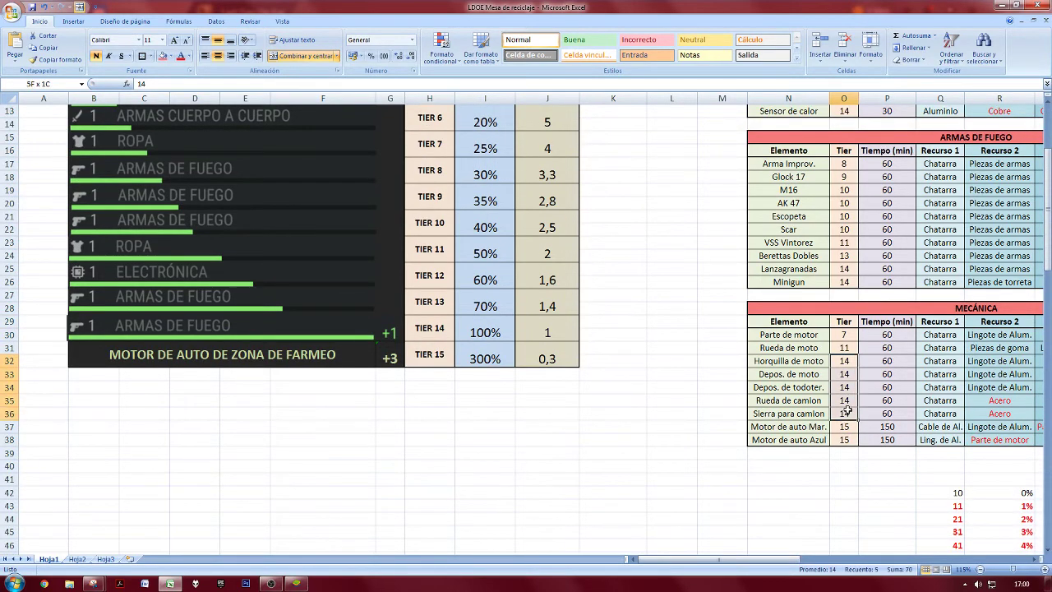
pyautogui.click(851, 422)
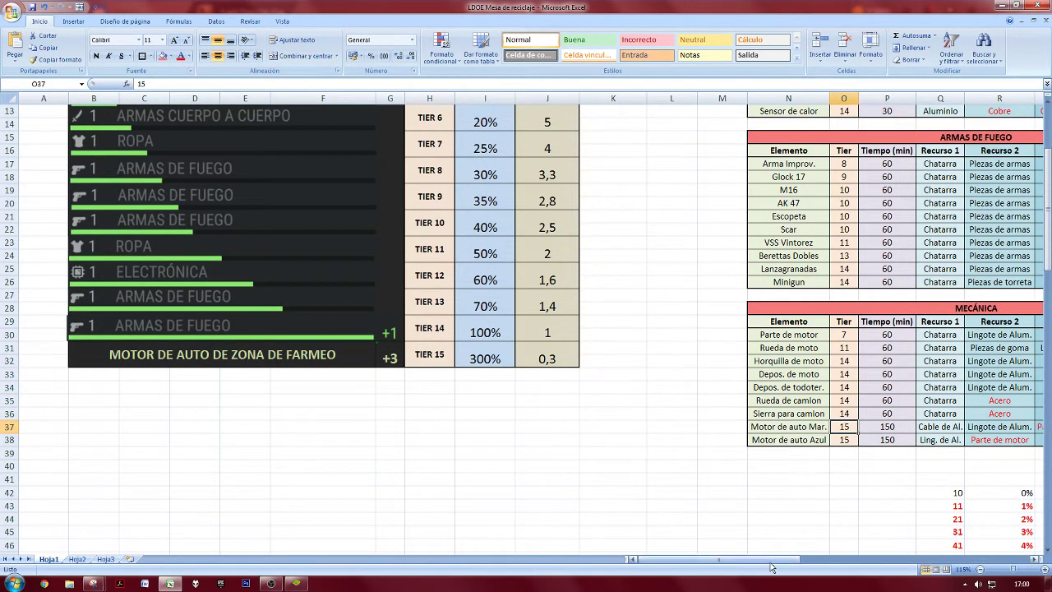
# Examine the Recurso 2 and Recurso 3 columns of the ELECTRÓNICA table and the tables below it.
pyautogui.moveTo(772, 563); pyautogui.dragTo(853, 564)
pyautogui.scroll(4, 751, 489)
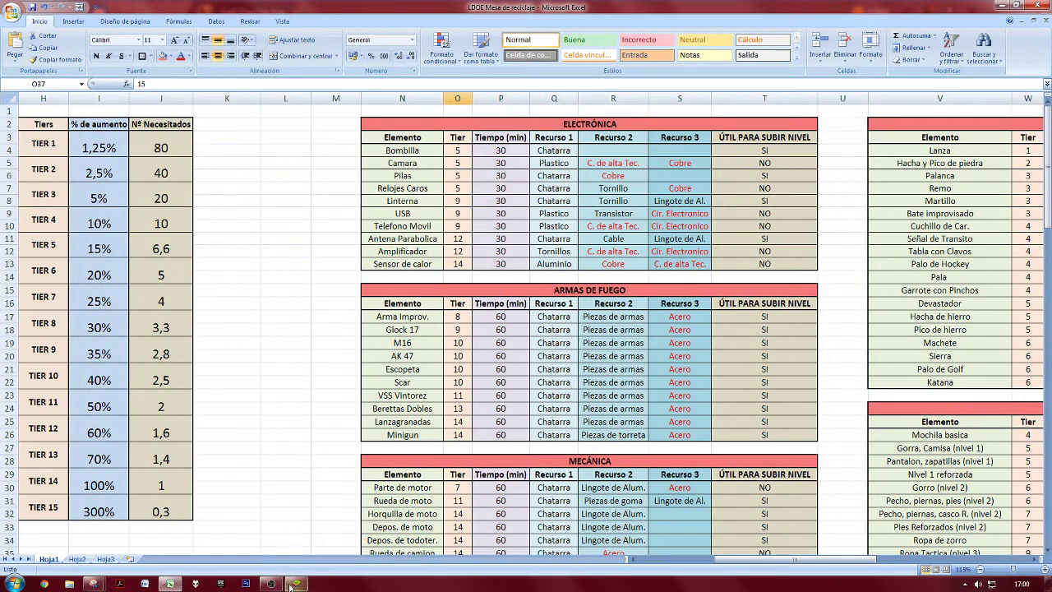
pyautogui.moveTo(612, 162); pyautogui.dragTo(692, 267)
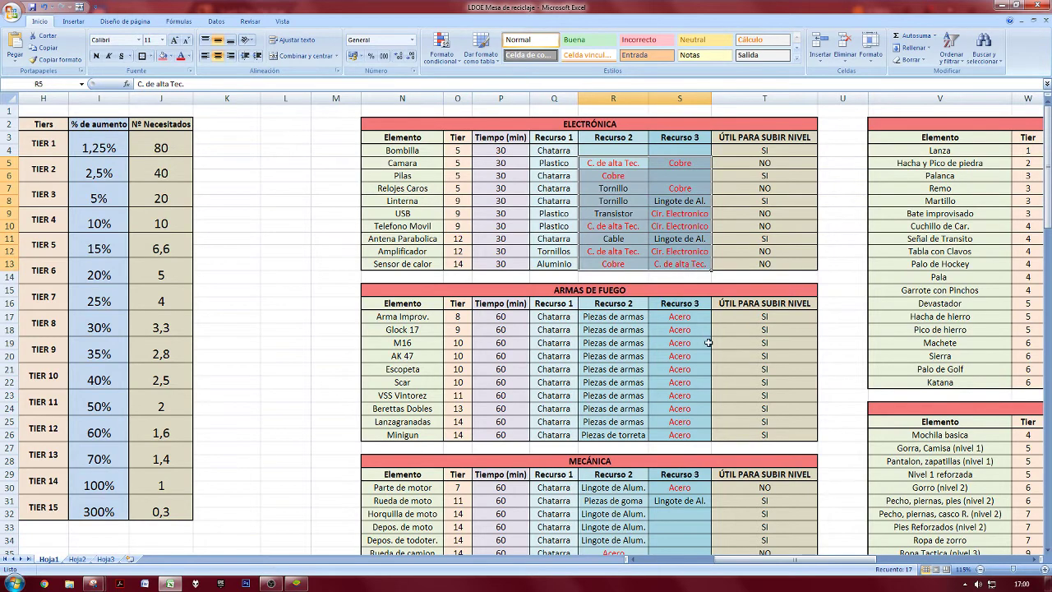
pyautogui.scroll(-3, 708, 343)
pyautogui.click(697, 425)
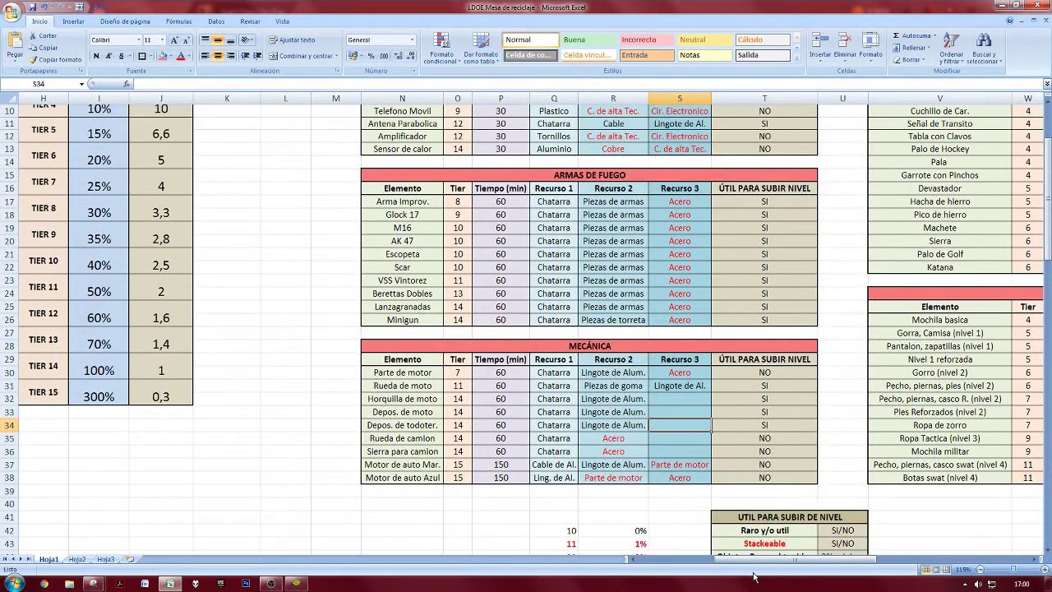
# Switch to BlueStacks to view the Last Day on Earth map.
pyautogui.click(297, 583)
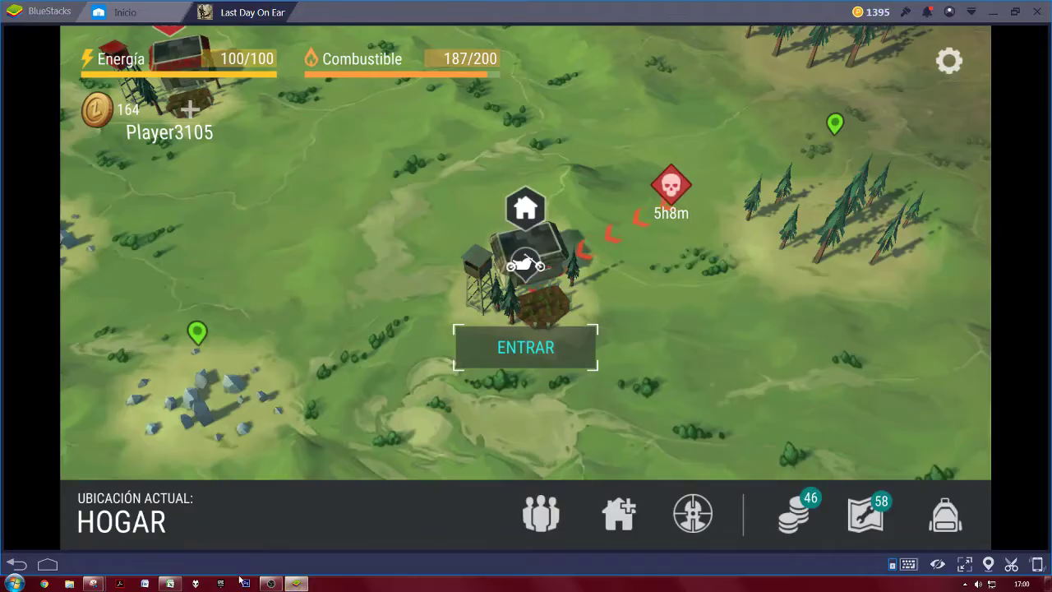